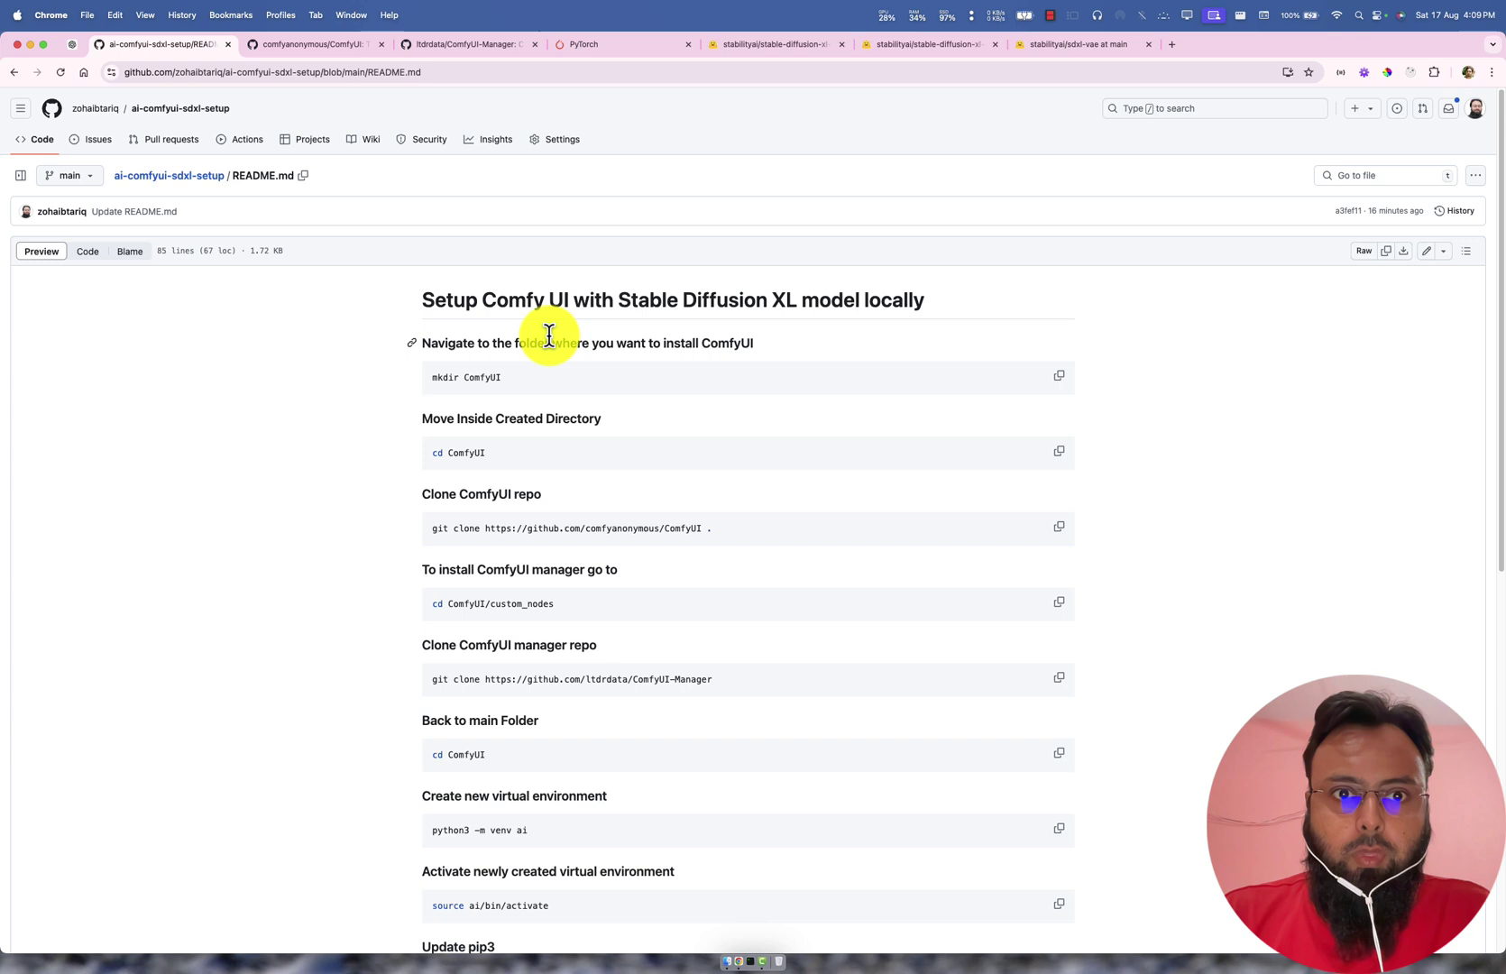
Step: Highlight 'Comfy UI', 'locally' and the mkdir ComfyUI command in the README
{"action": "left_click_drag", "start_coordinate": [483, 301], "coordinate": [804, 299]}
{"action": "left_click", "coordinate": [777, 302]}
{"action": "double_click", "coordinate": [907, 301]}
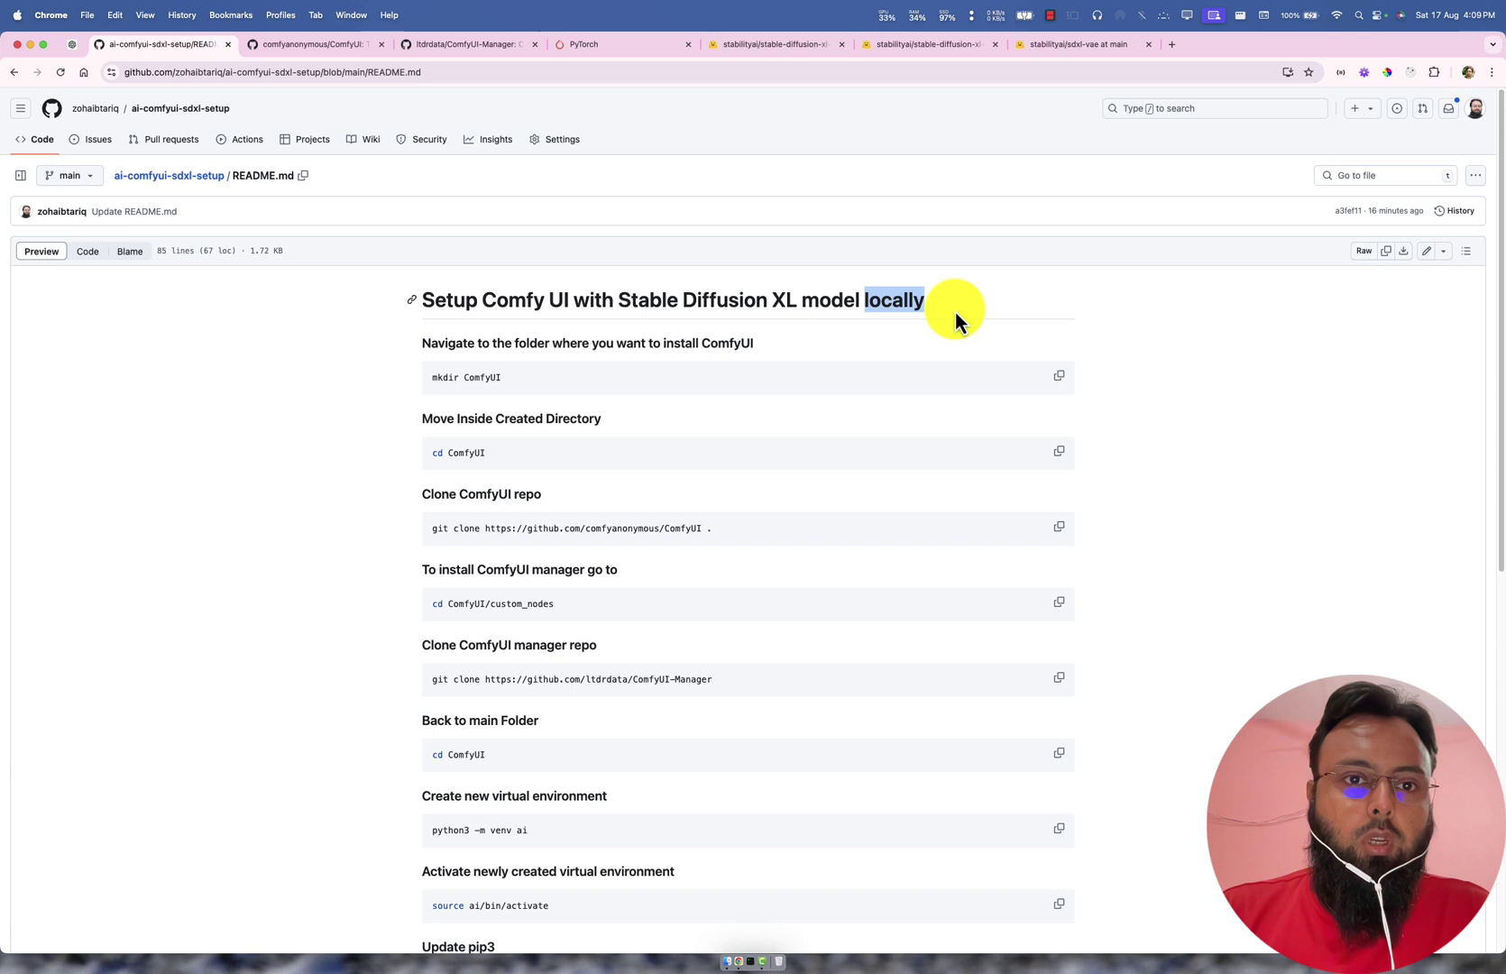
{"action": "left_click", "coordinate": [1065, 325]}
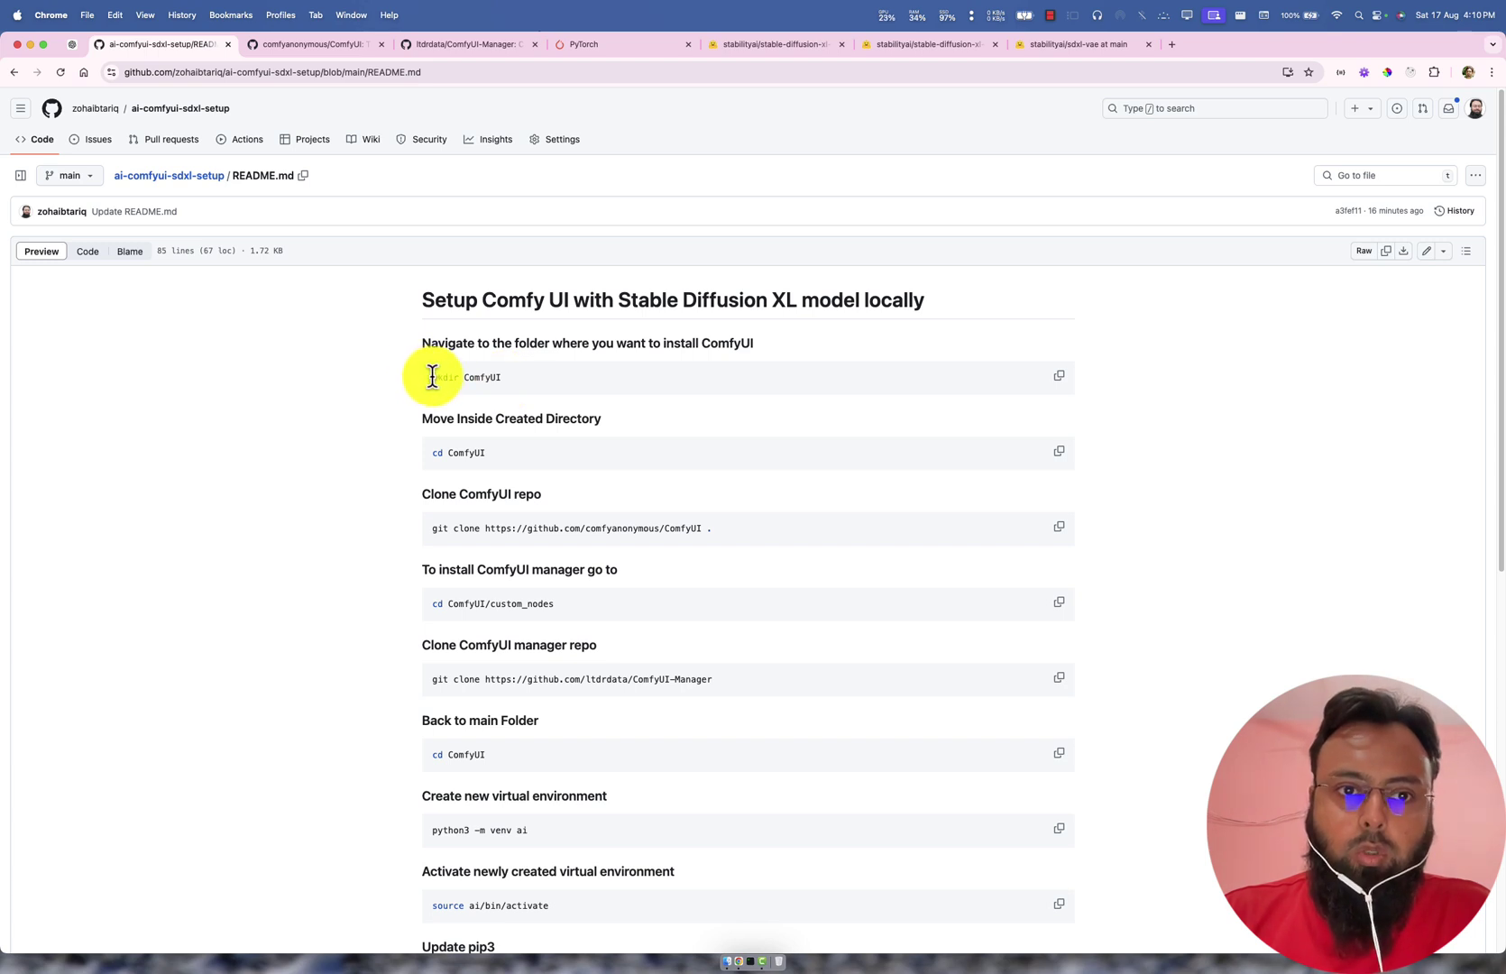
{"action": "left_click_drag", "start_coordinate": [430, 380], "coordinate": [580, 381]}
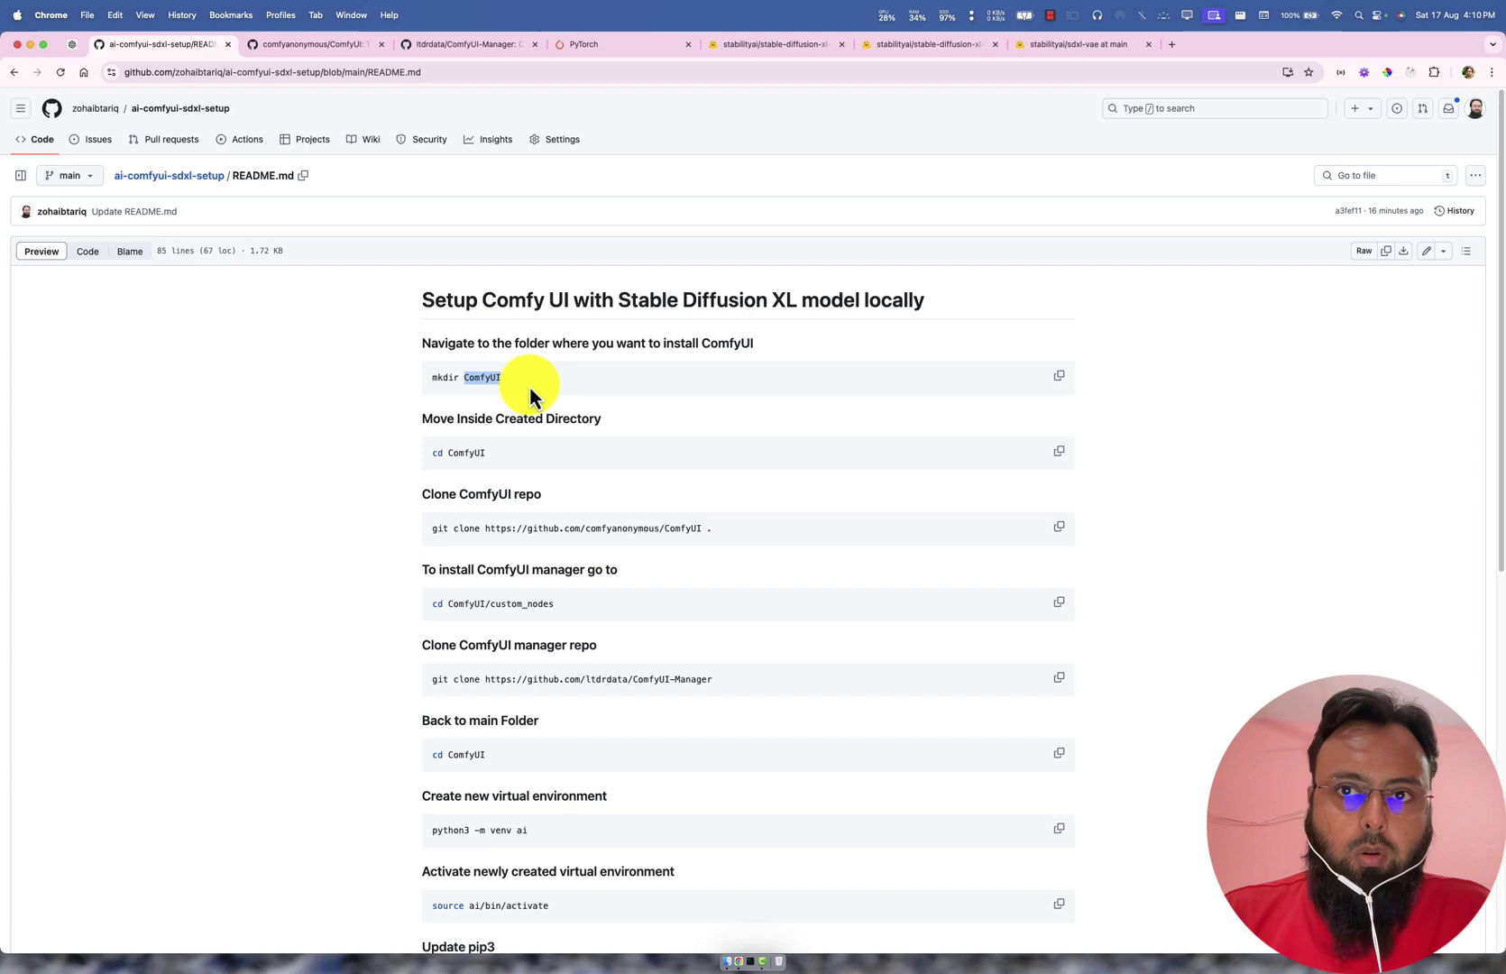
Step: Open the Projects folder in Finder and launch a terminal there
{"action": "left_click", "coordinate": [721, 952]}
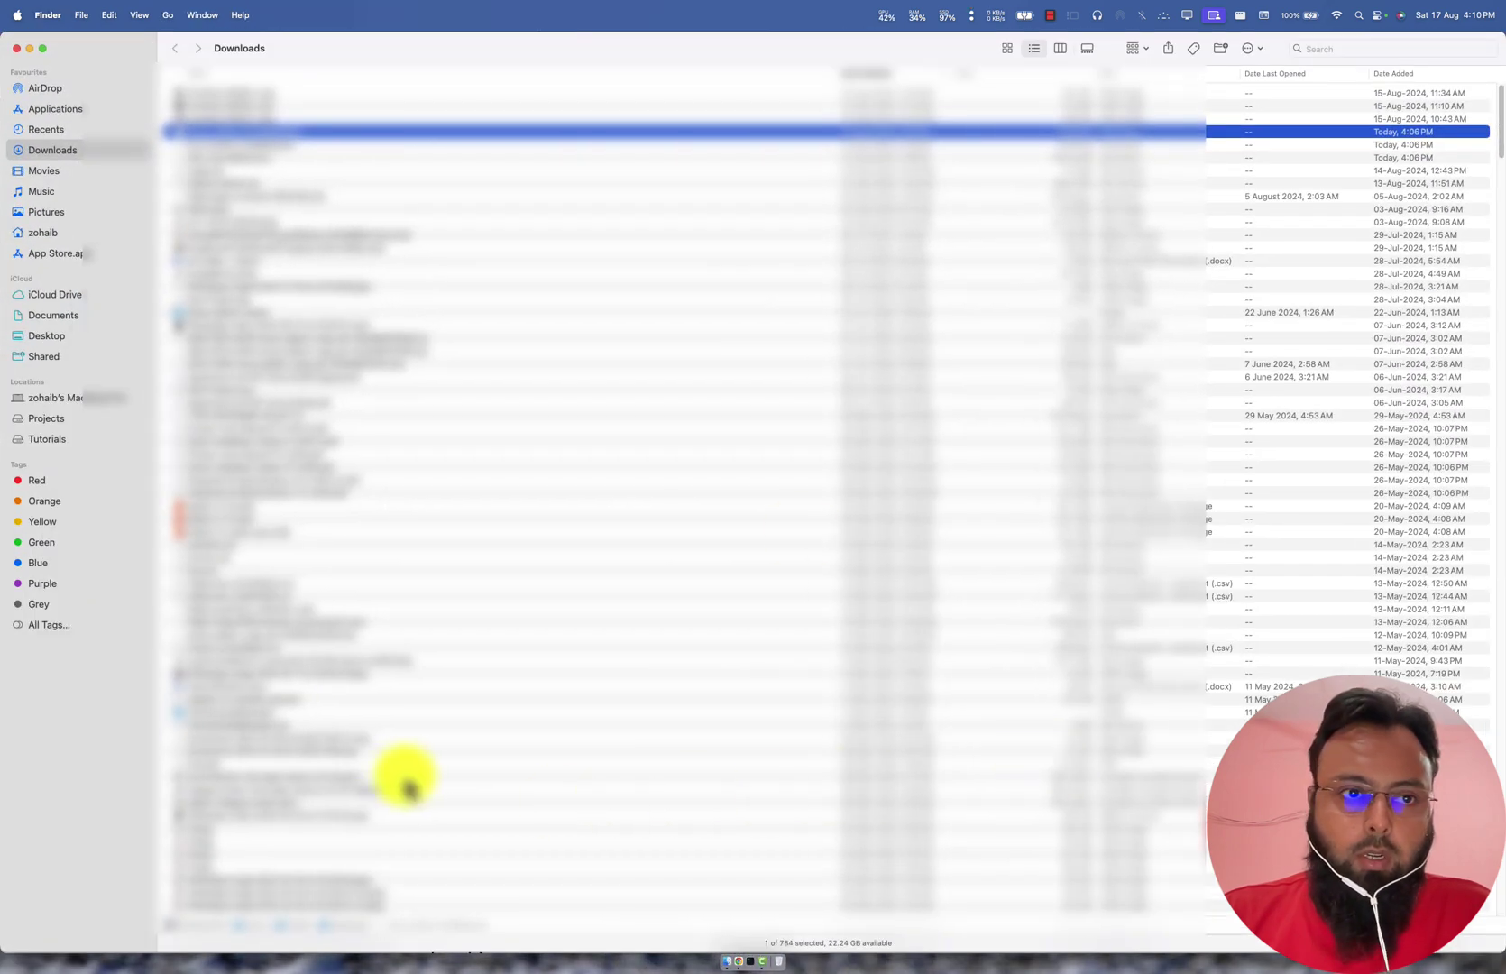
{"action": "mouse_move", "coordinate": [3, 2]}
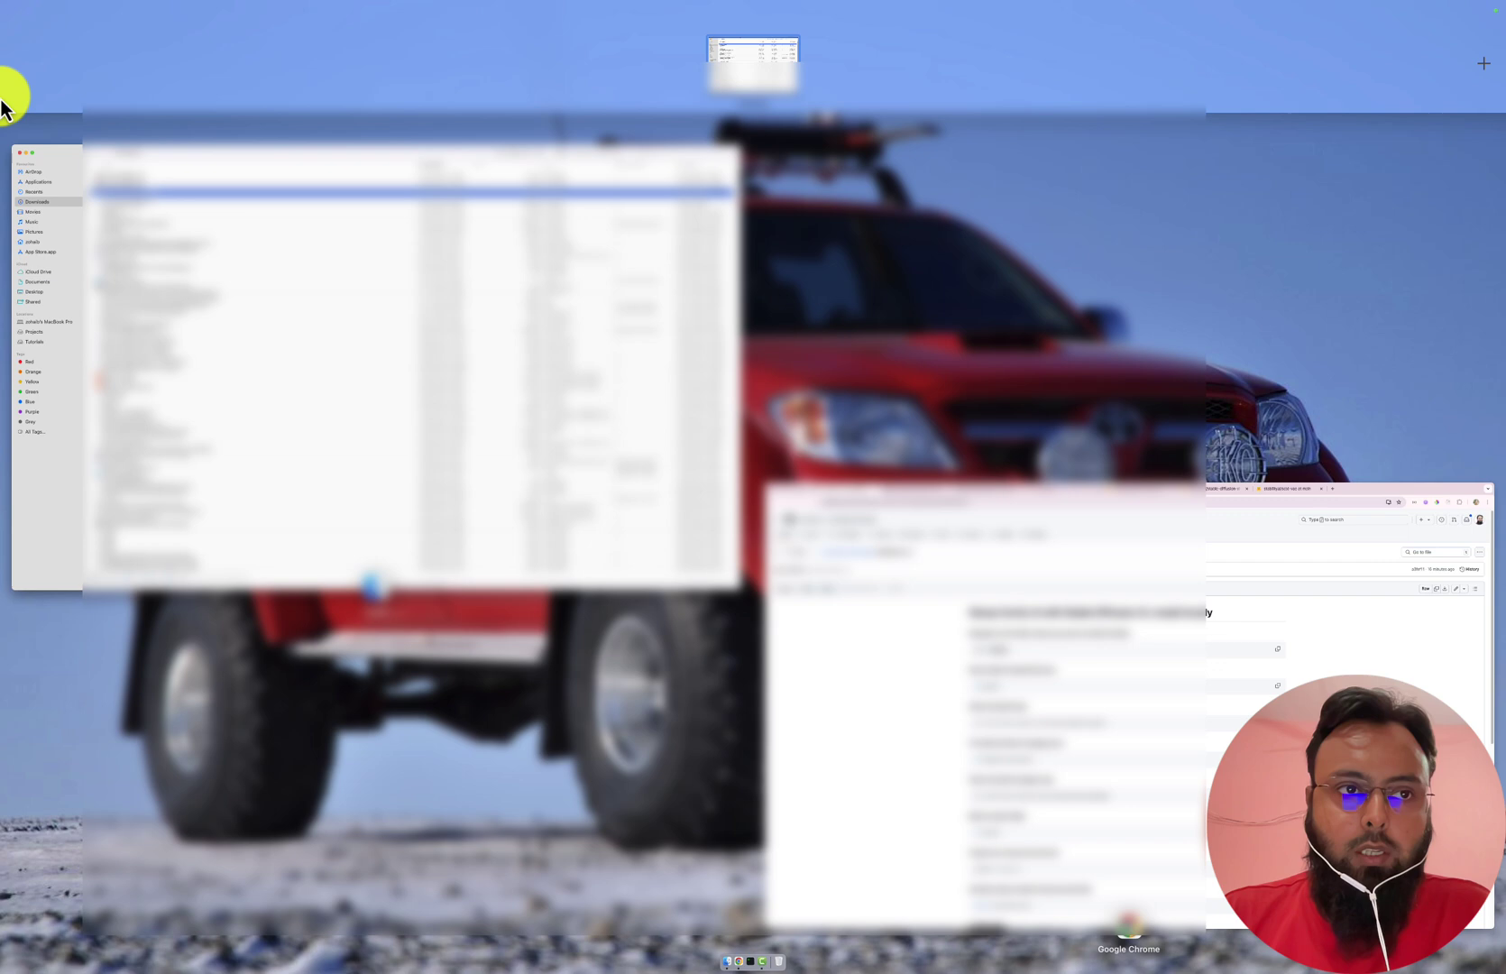
{"action": "left_click", "coordinate": [882, 690]}
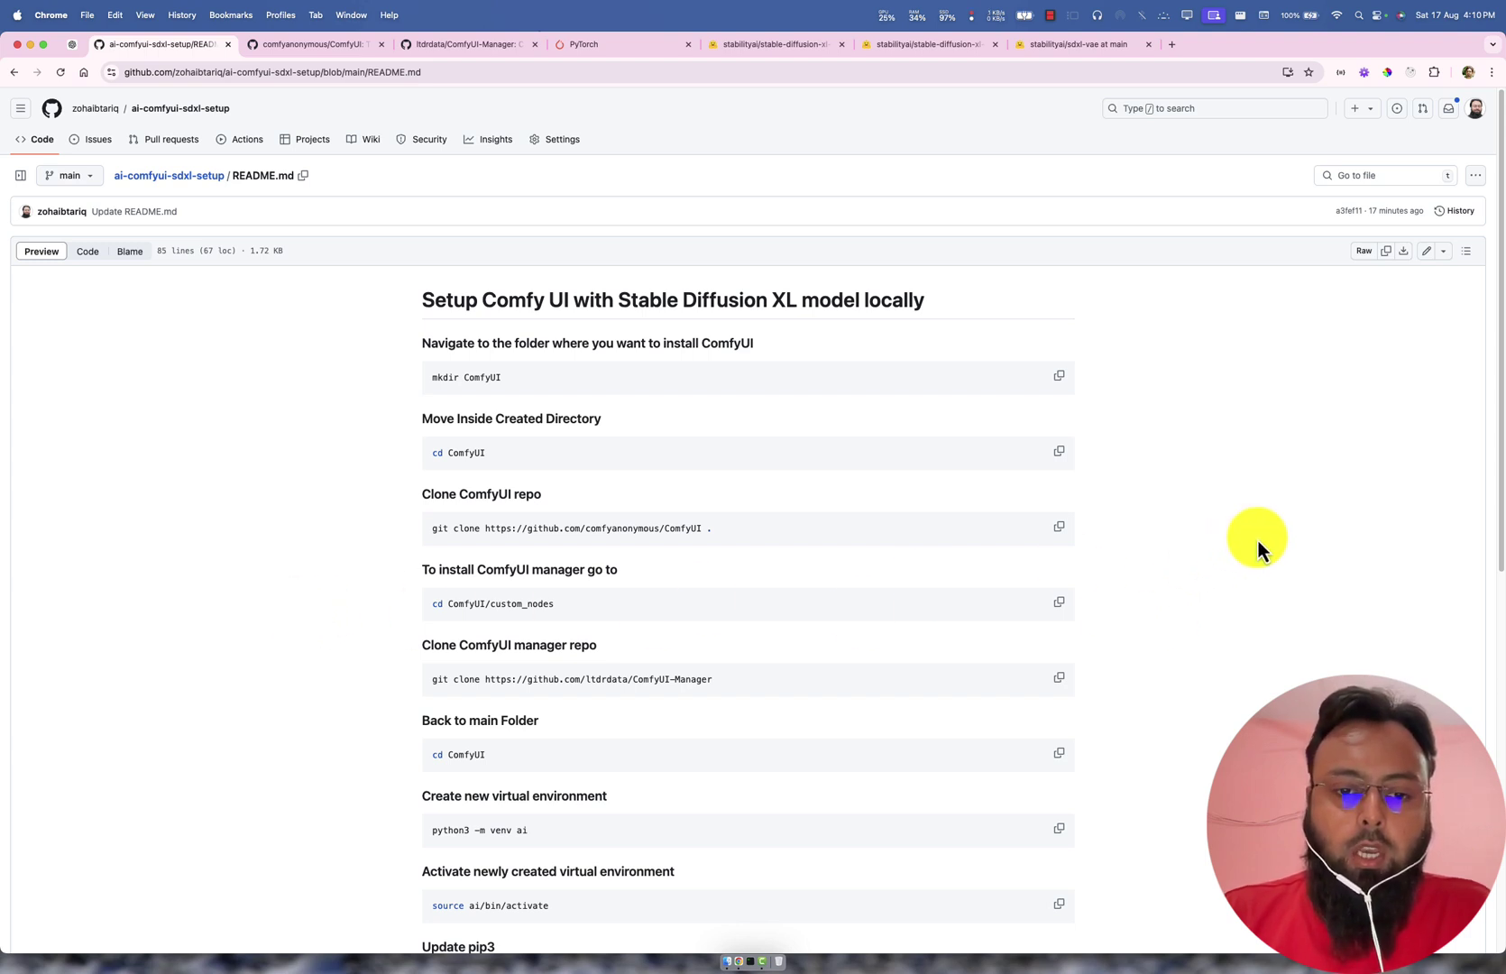
{"action": "left_click", "coordinate": [727, 961]}
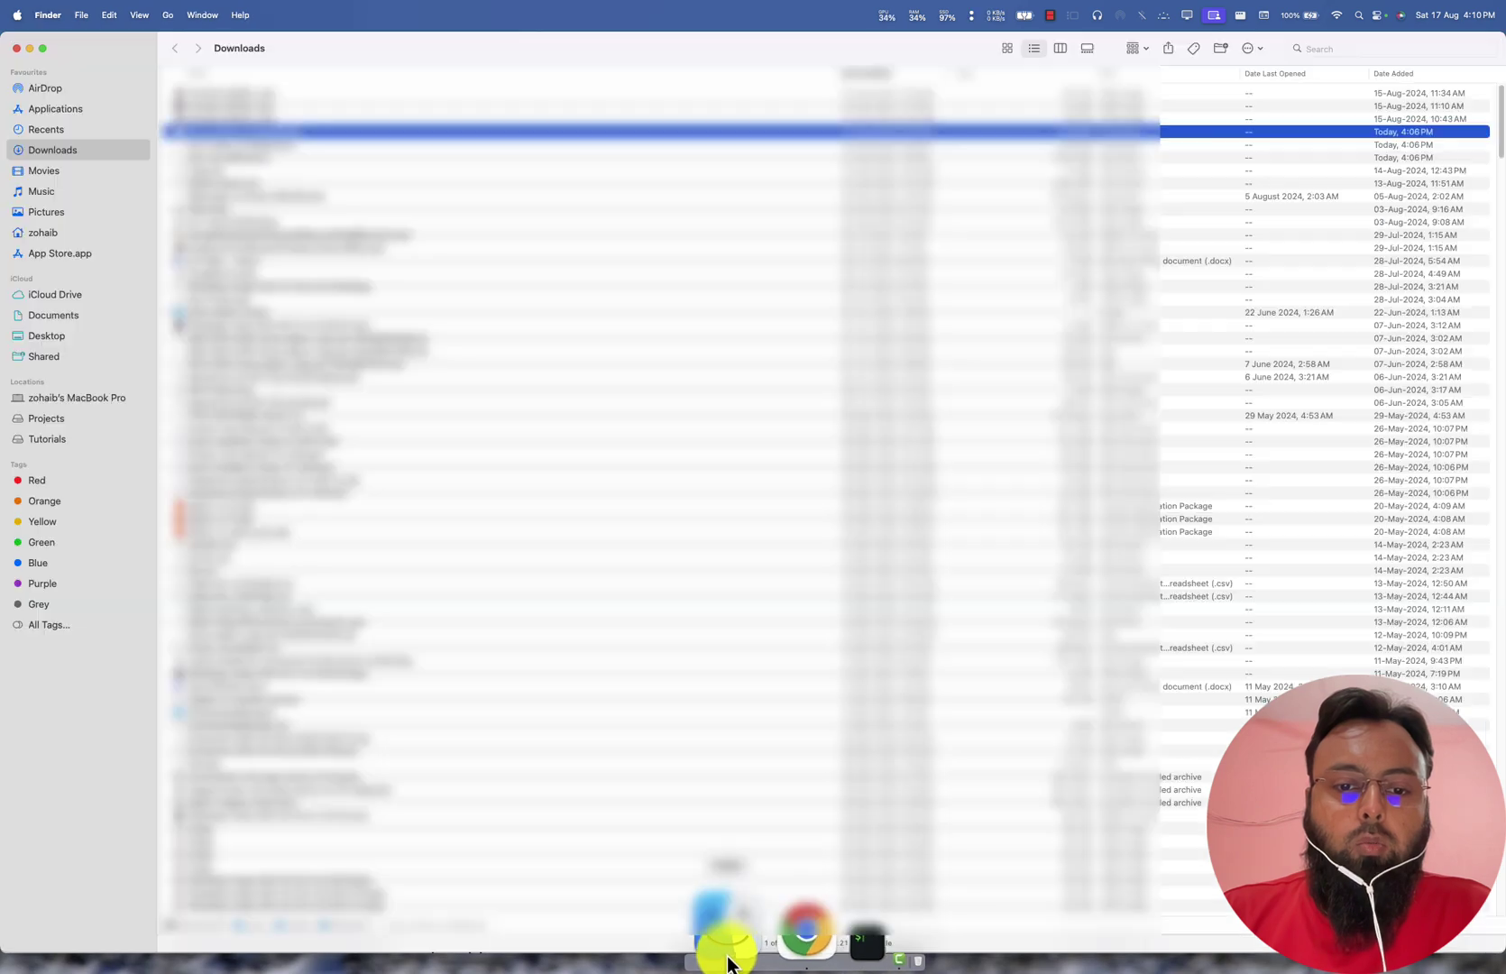
{"action": "left_click", "coordinate": [51, 422]}
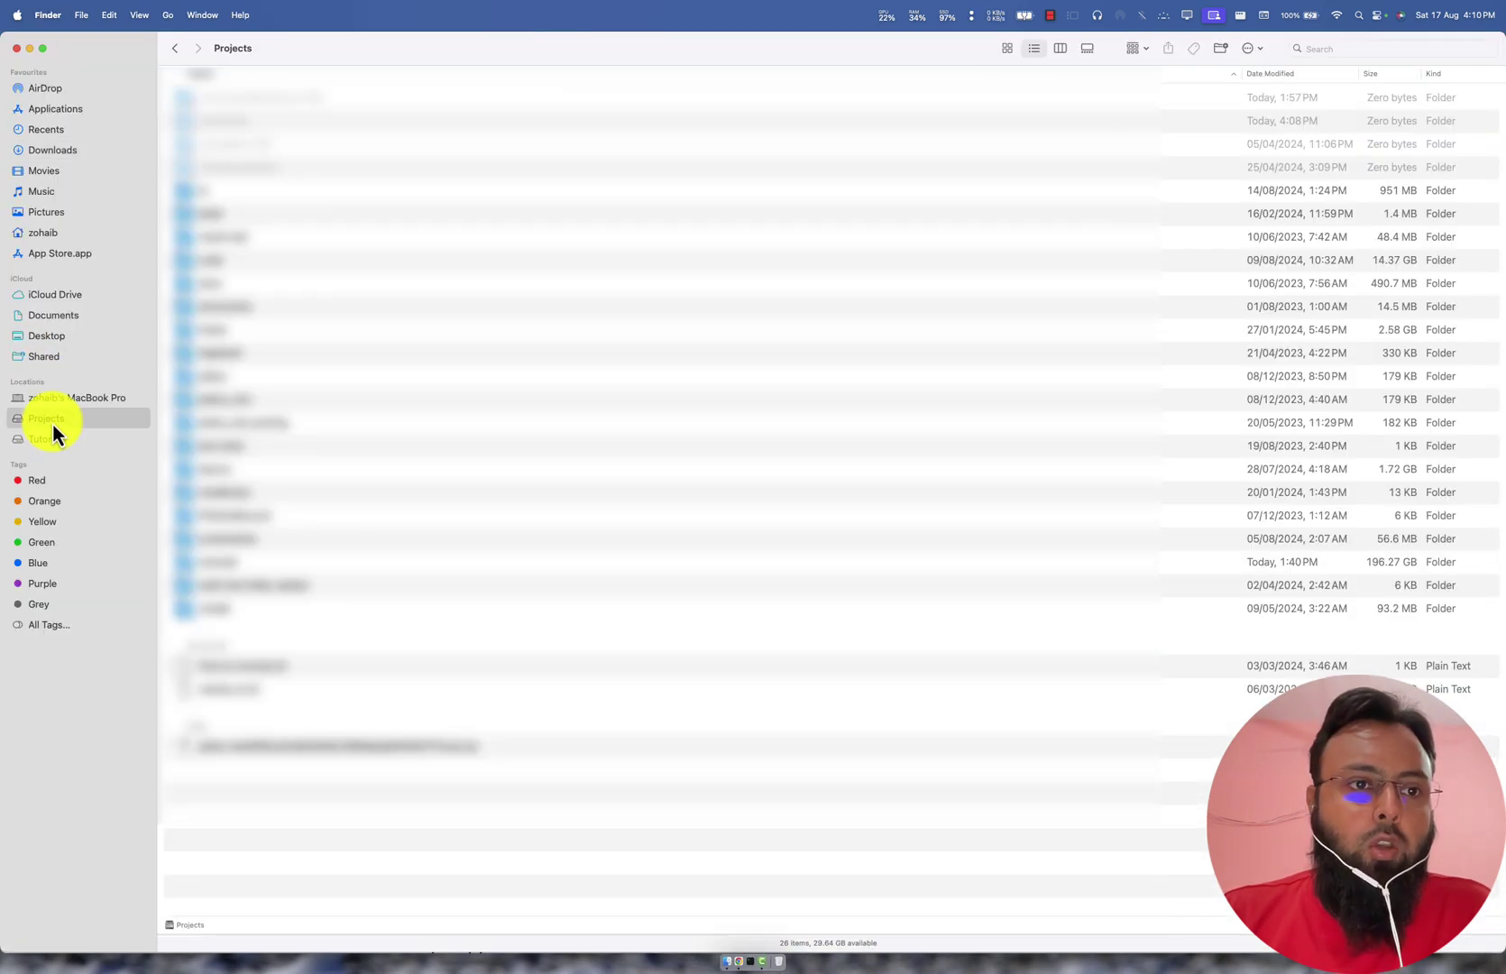
{"action": "right_click", "coordinate": [187, 926]}
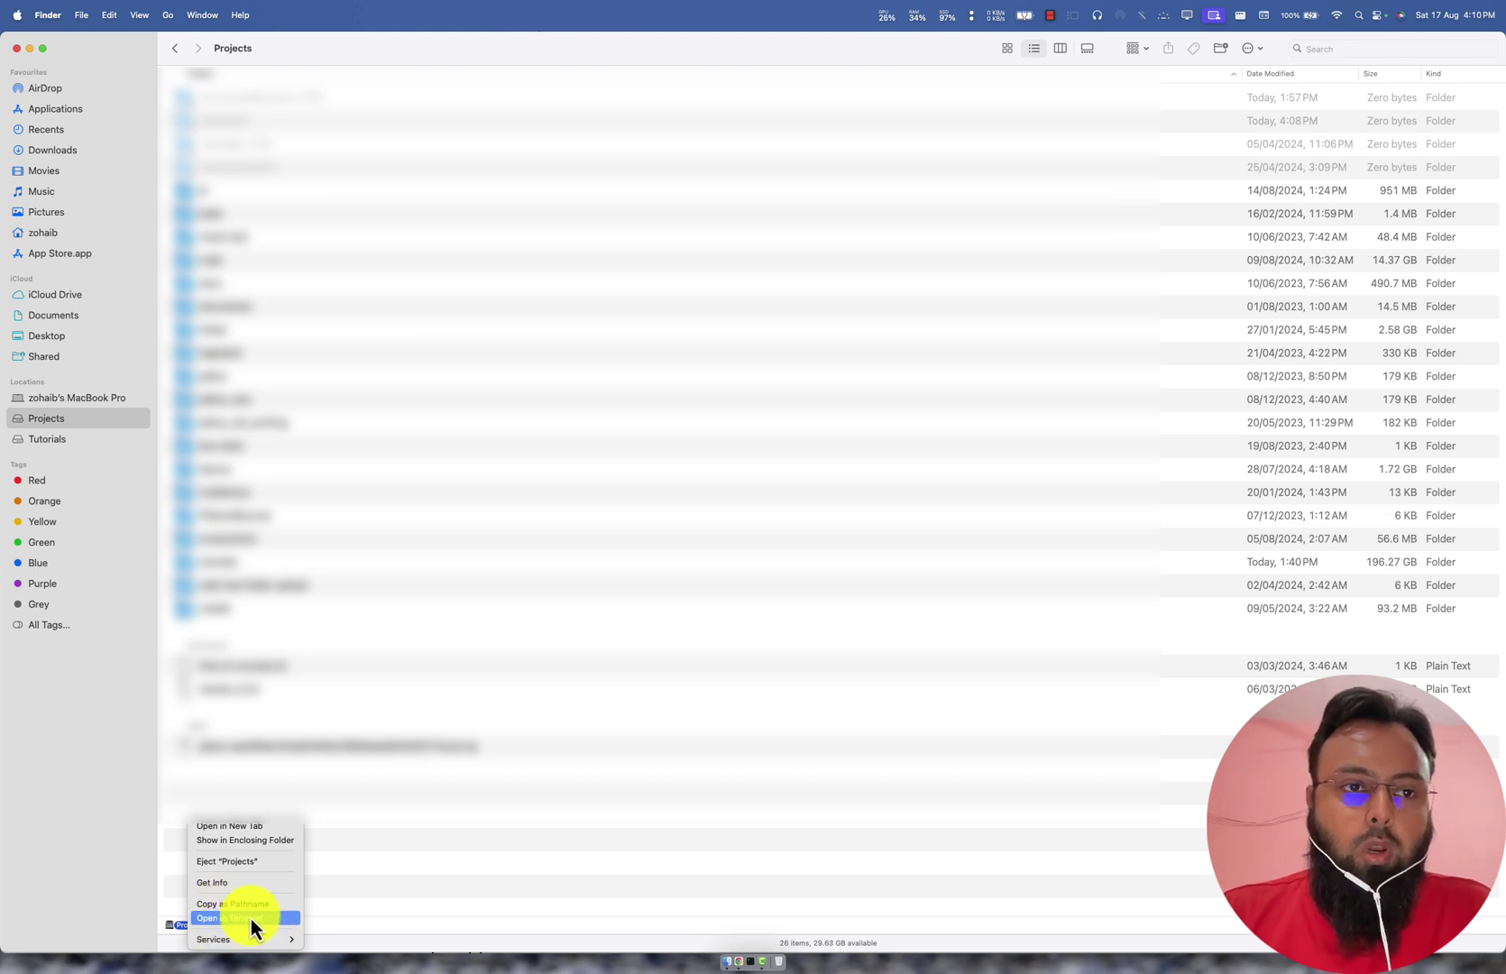
{"action": "left_click", "coordinate": [243, 918]}
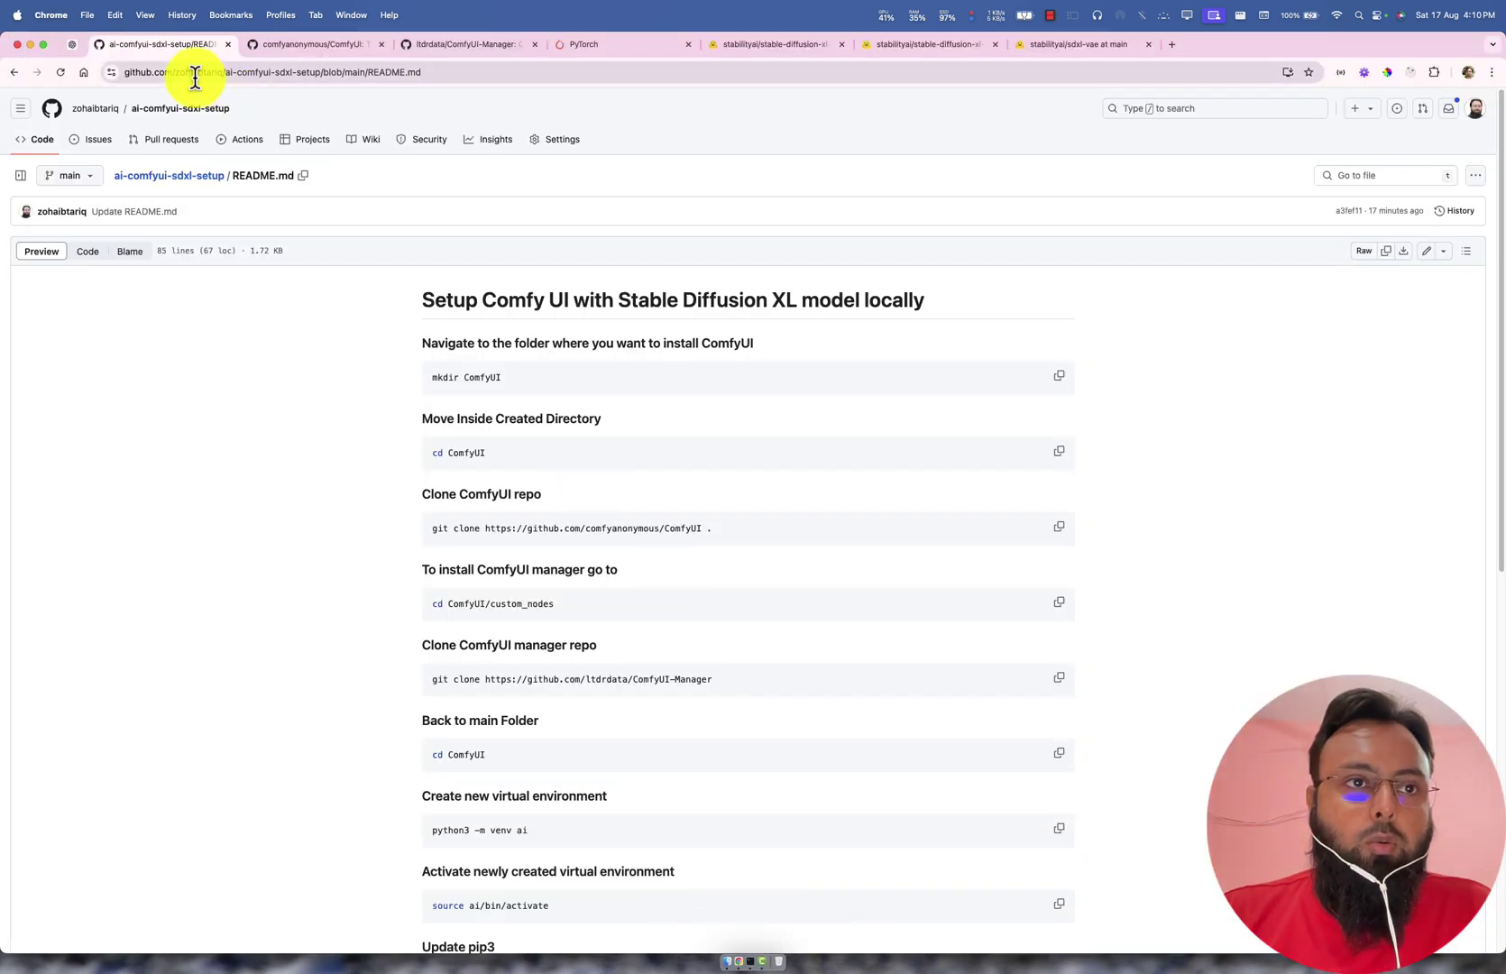
Step: Check the clone commands and page address, then copy the mkdir ComfyUI command for the terminal
{"action": "mouse_move", "coordinate": [663, 550]}
{"action": "left_mouse_down"}
{"action": "mouse_move", "coordinate": [656, 675]}
{"action": "mouse_move", "coordinate": [623, 703]}
{"action": "left_mouse_up"}
{"action": "left_click", "coordinate": [622, 703]}
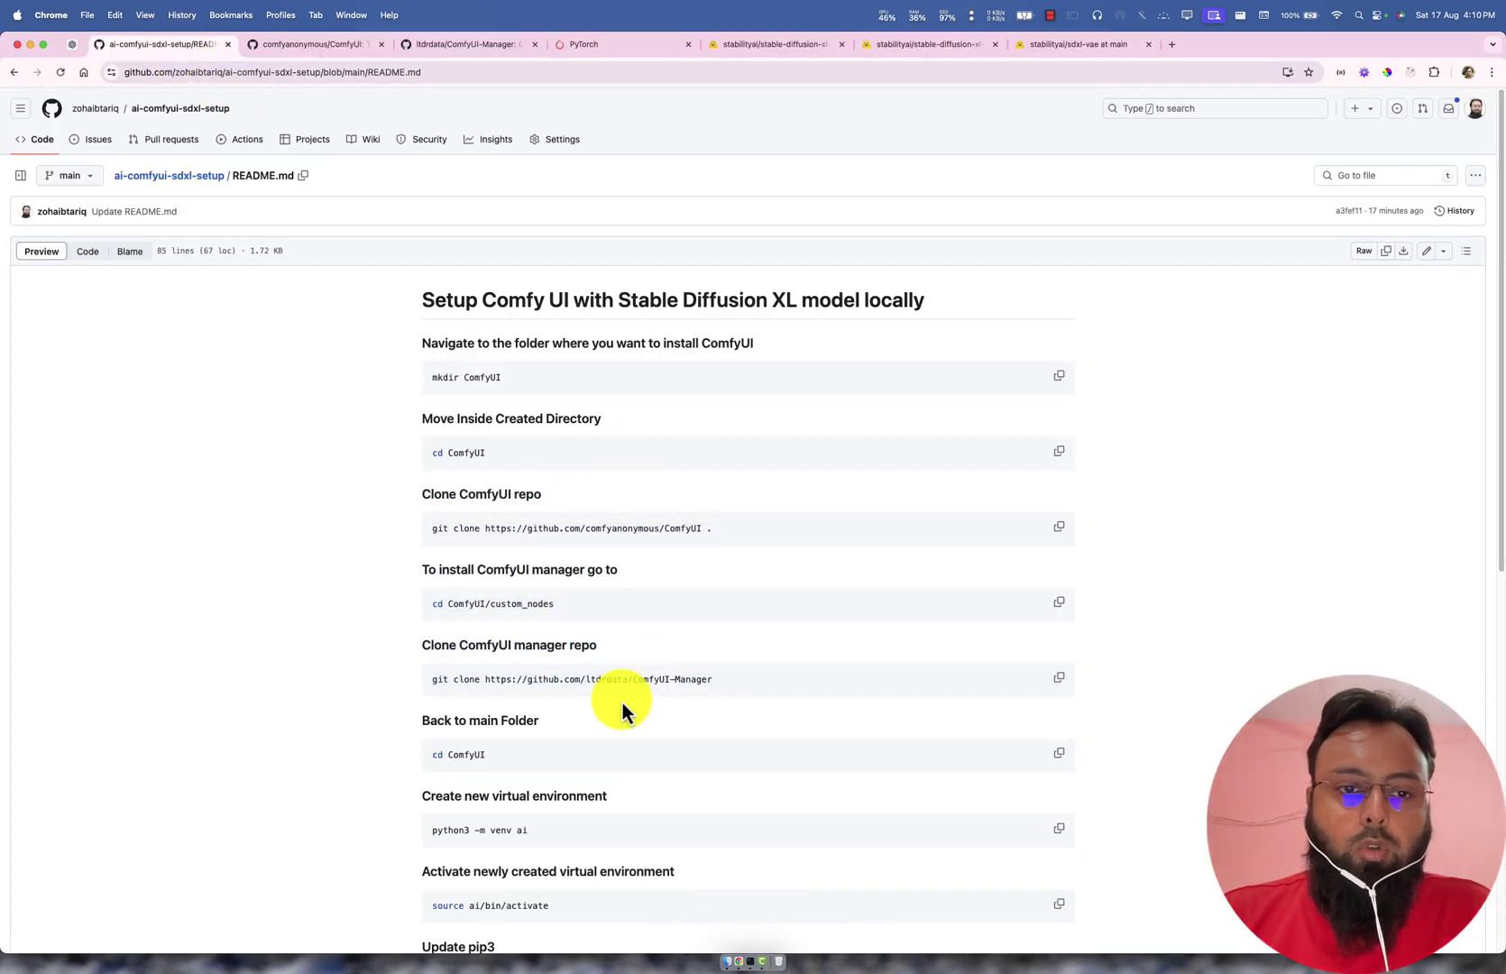
{"action": "left_click", "coordinate": [225, 70]}
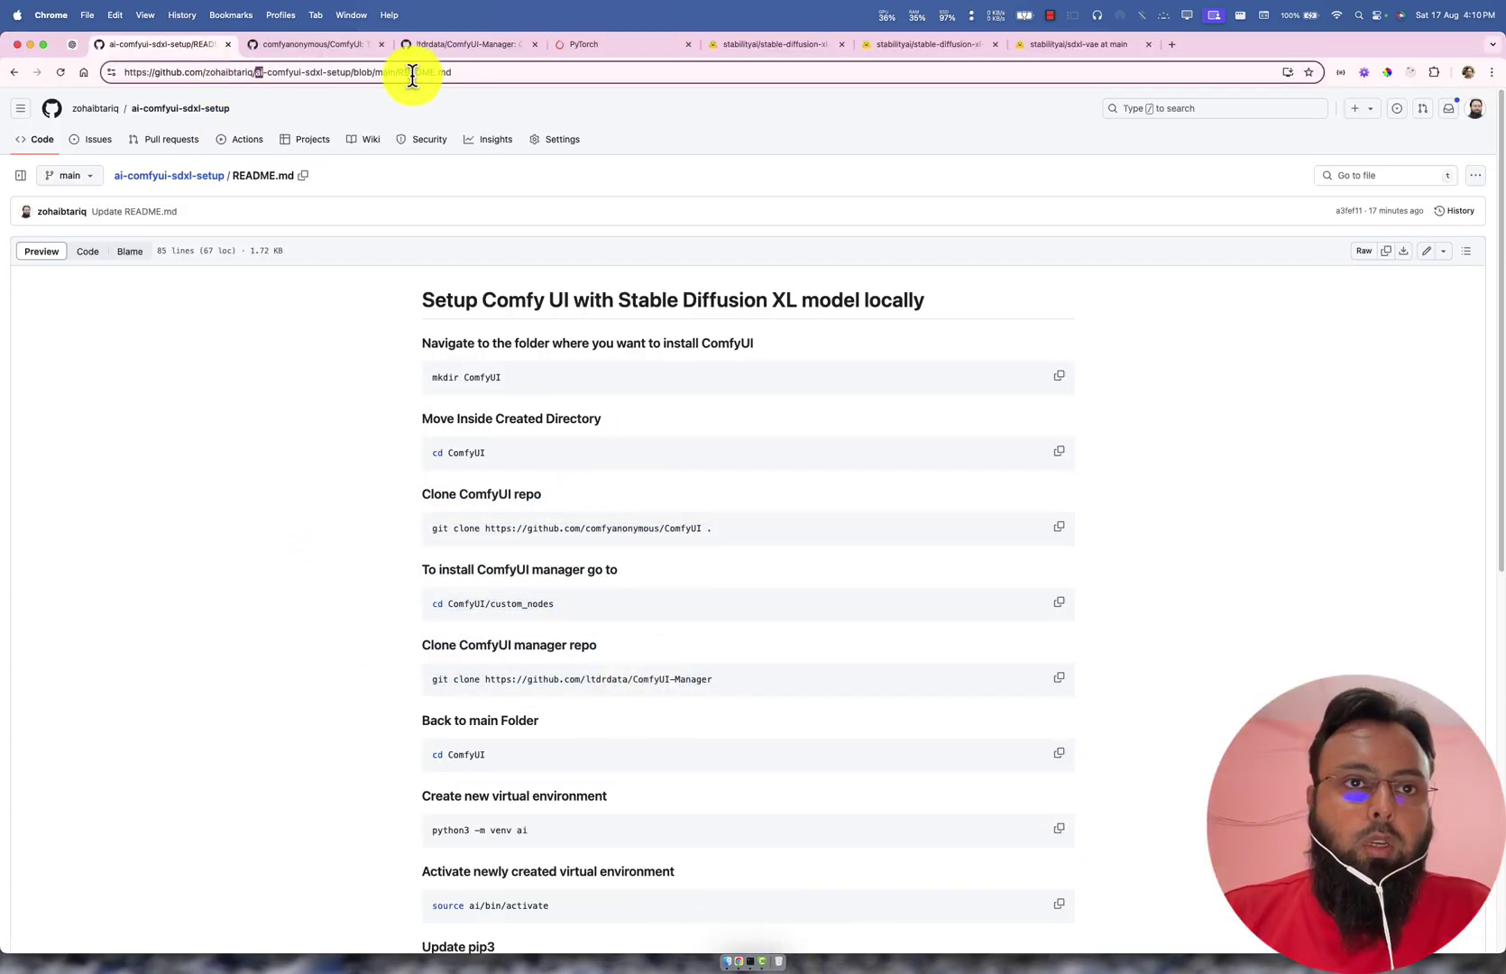
{"action": "left_click", "coordinate": [370, 498]}
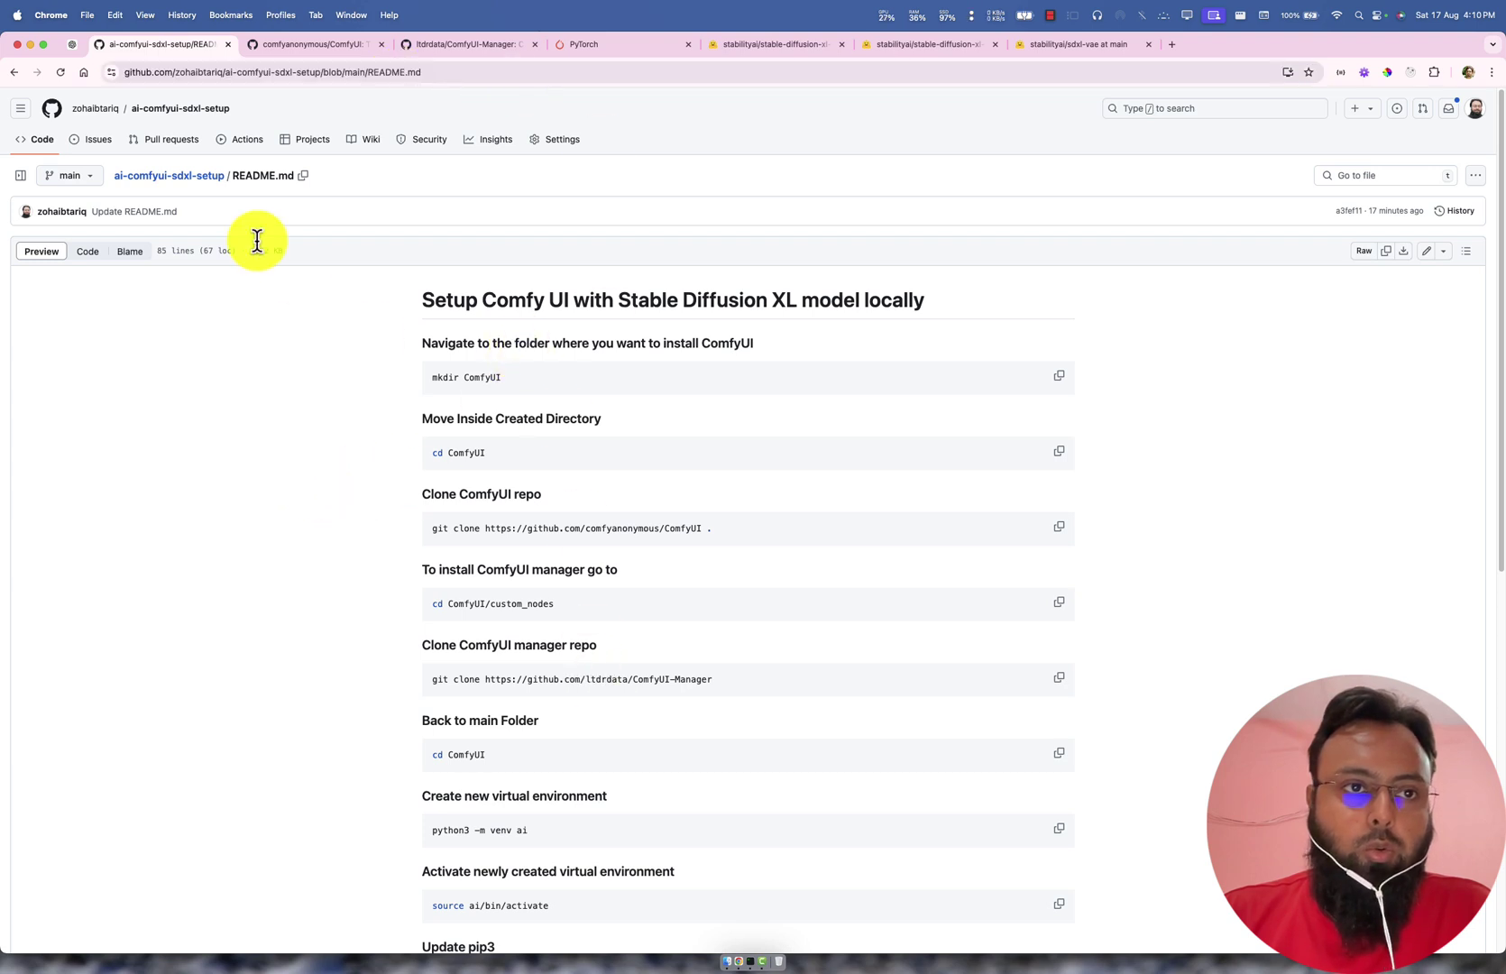
{"action": "left_click", "coordinate": [185, 69]}
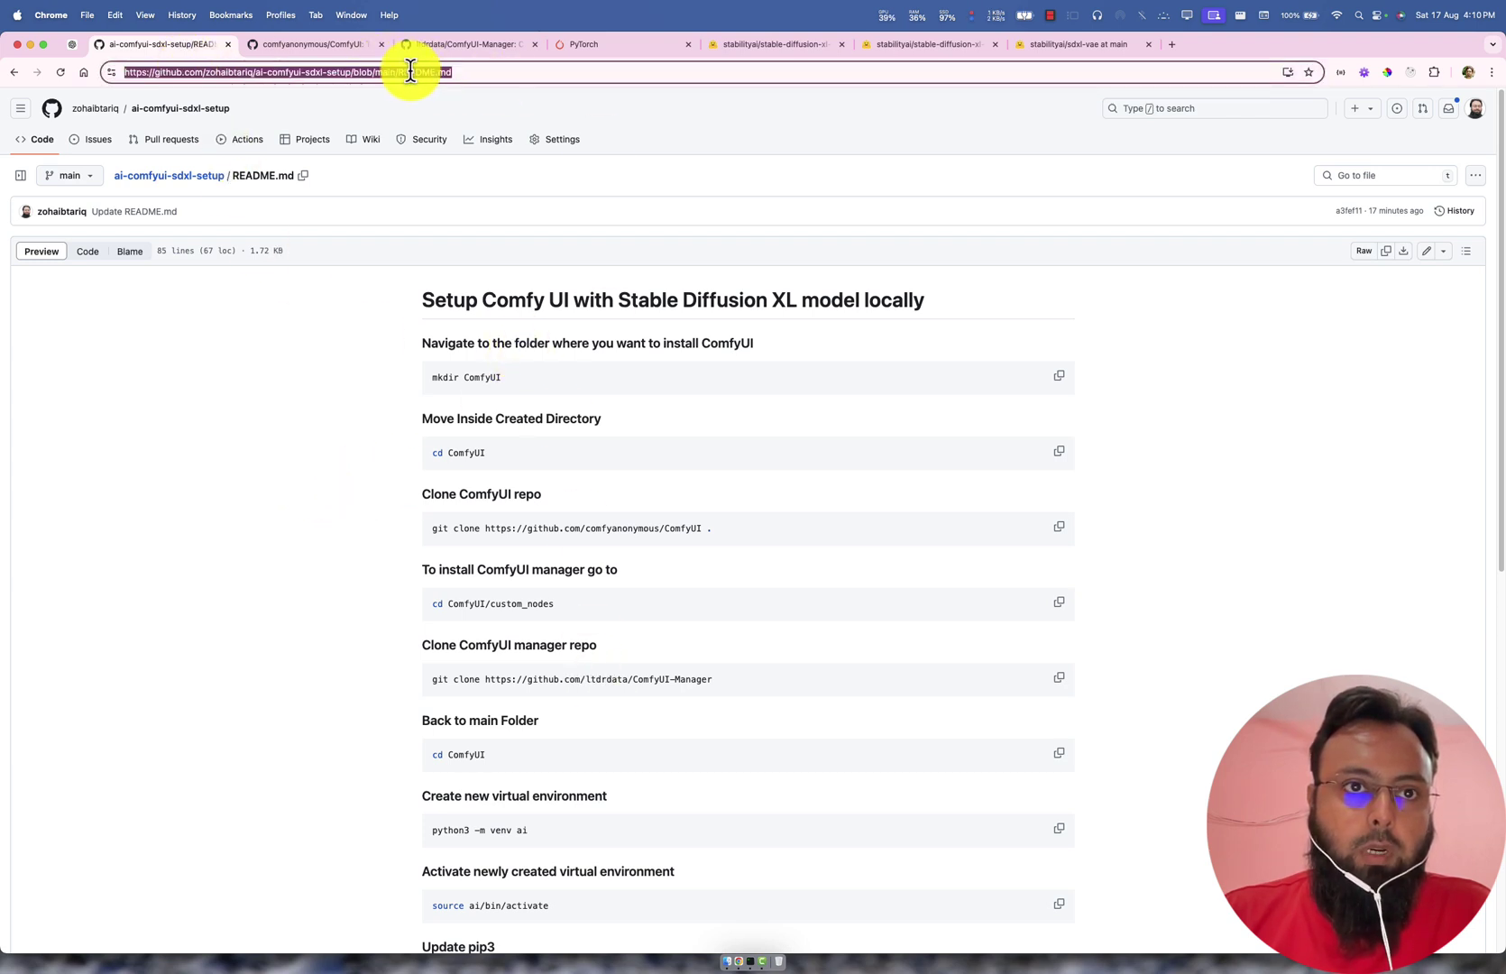
{"action": "left_click", "coordinate": [379, 69]}
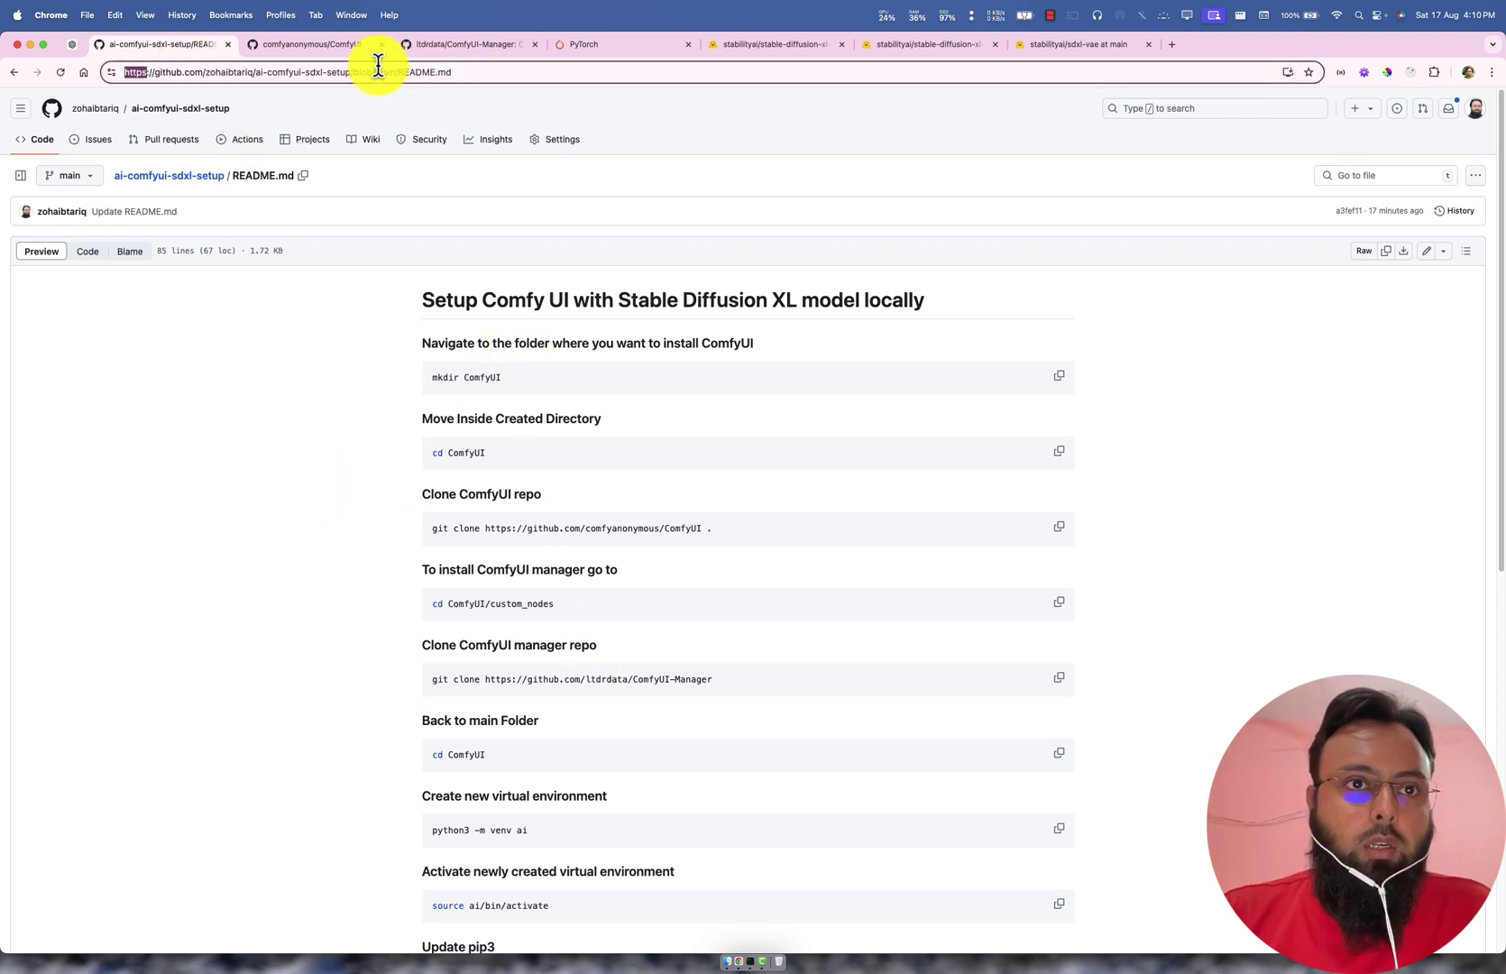
{"action": "left_click", "coordinate": [487, 69]}
{"action": "left_click", "coordinate": [299, 393]}
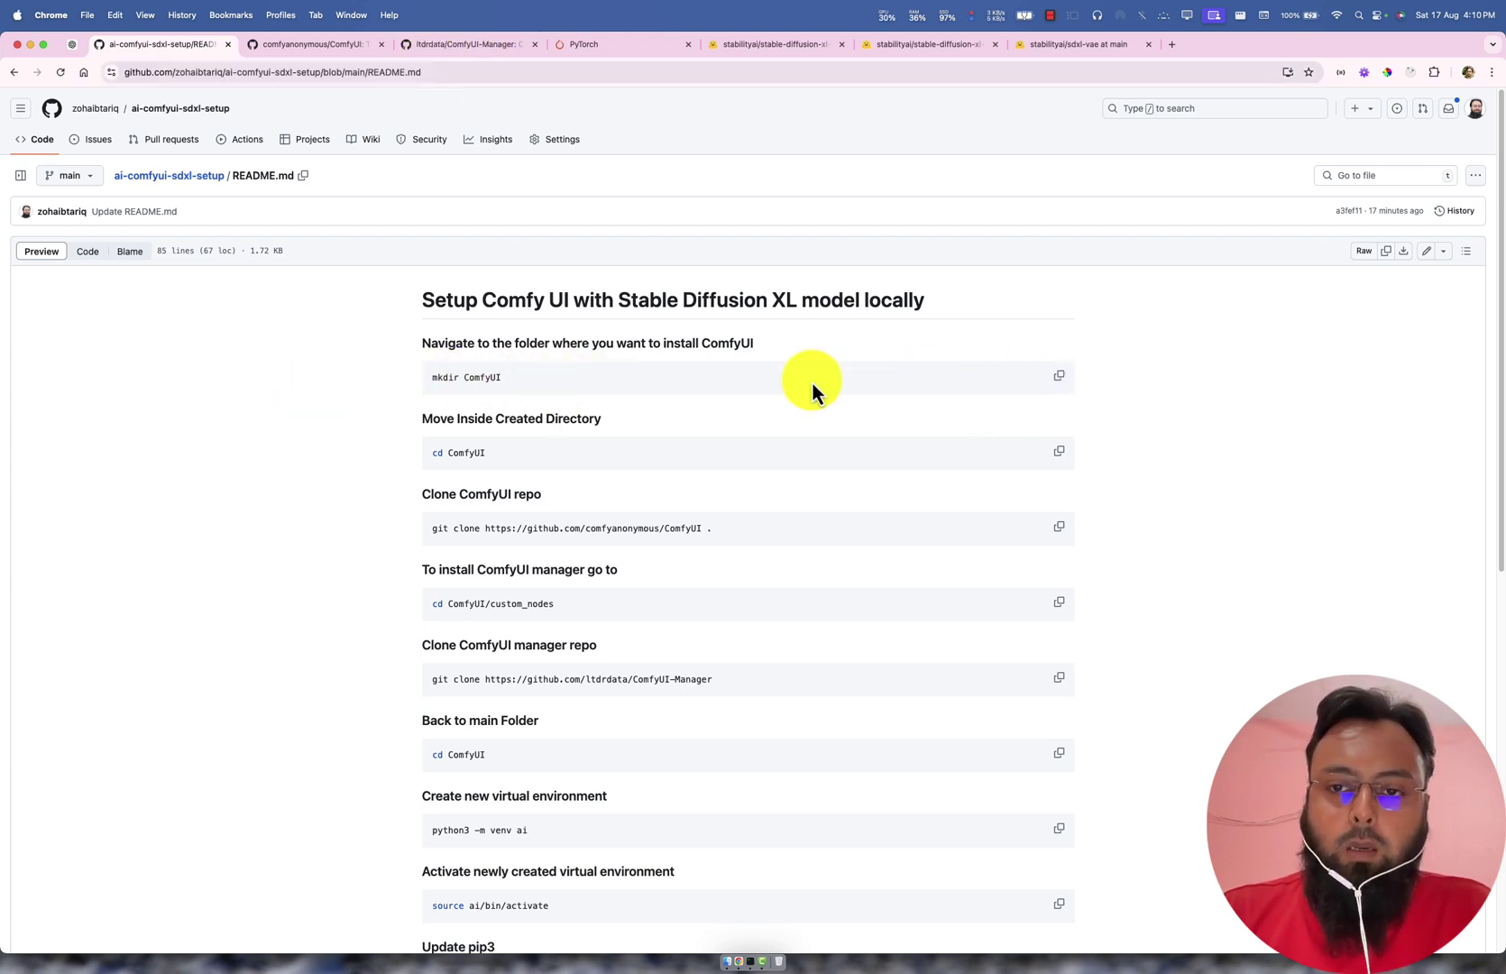
{"action": "left_click", "coordinate": [1074, 377]}
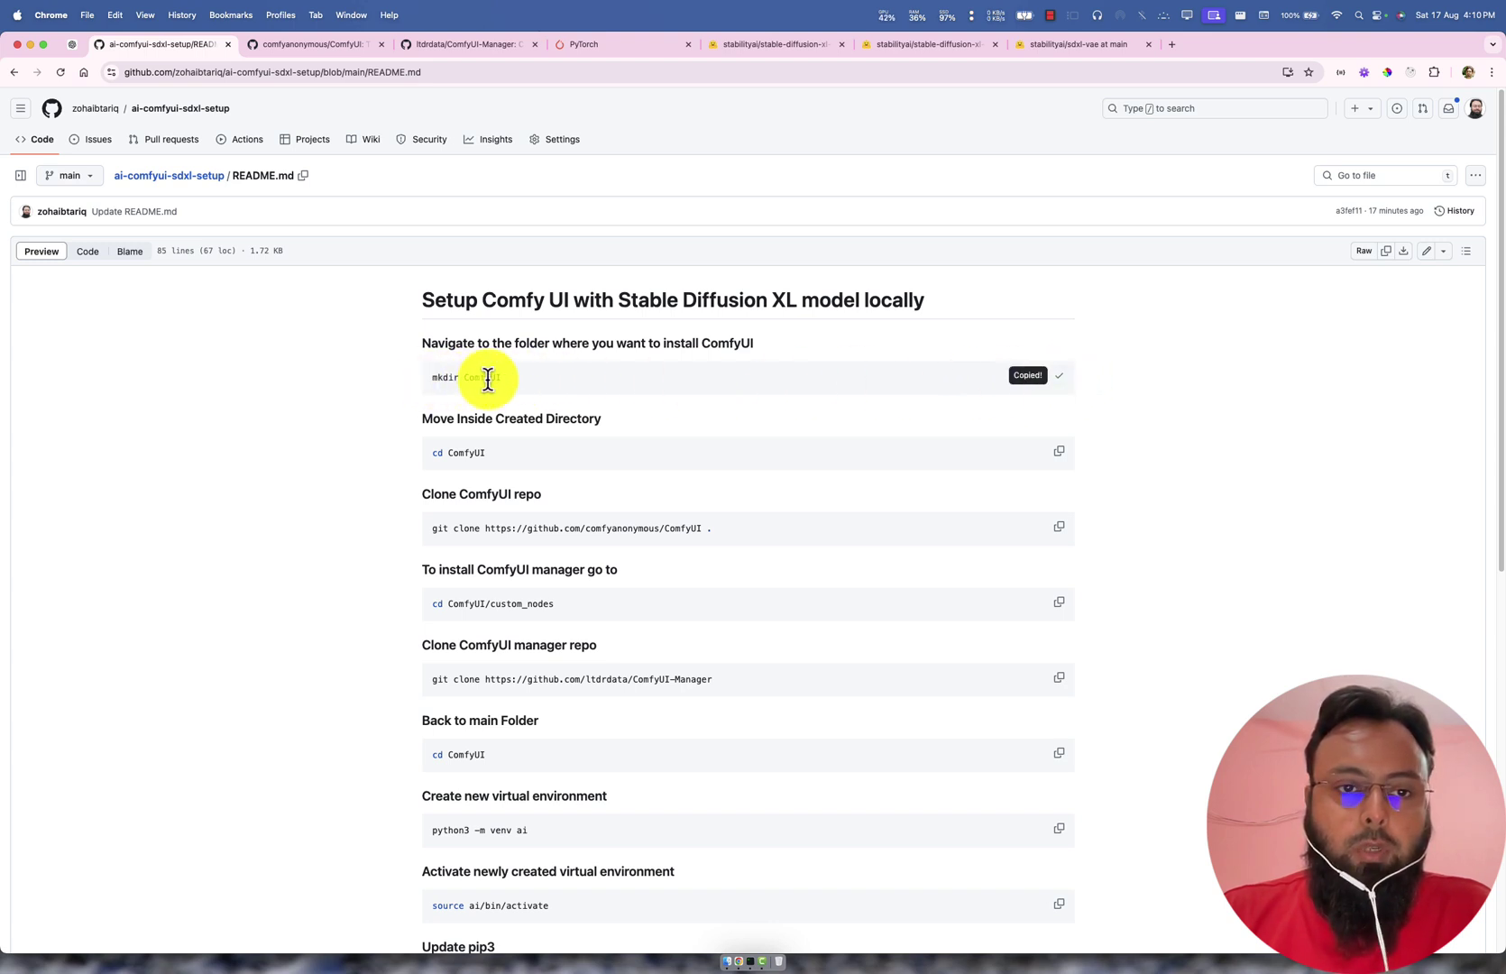
{"action": "left_click", "coordinate": [756, 958]}
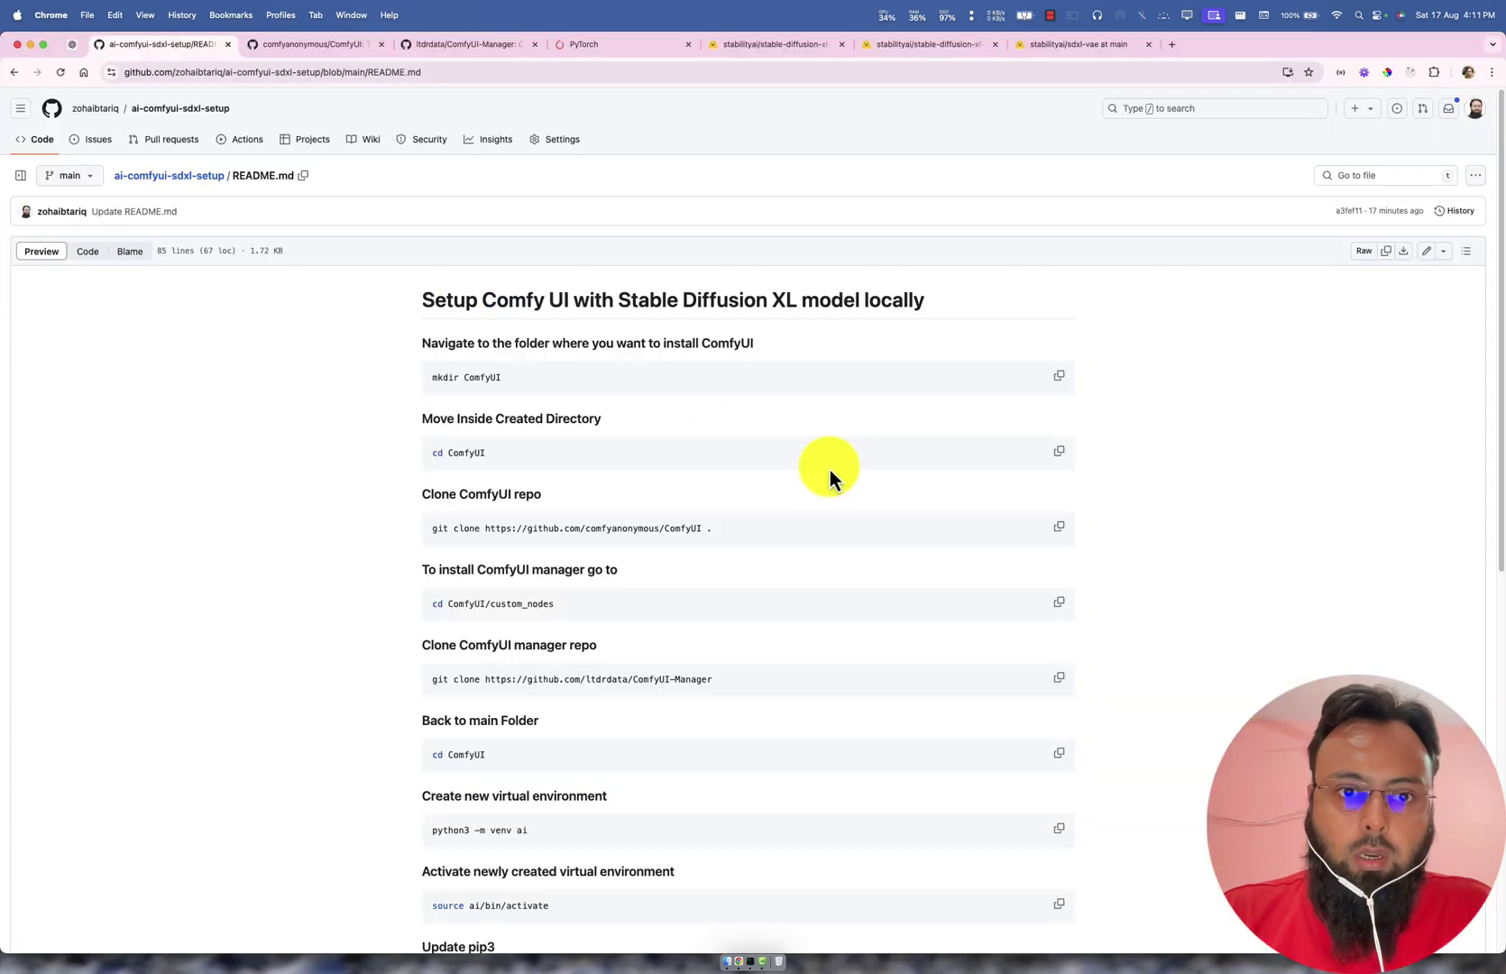
Step: Copy and run cd ComfyUI in the terminal
{"action": "left_click", "coordinate": [1062, 453]}
{"action": "key", "text": "super+Tab"}
{"action": "key", "text": "super+v"}
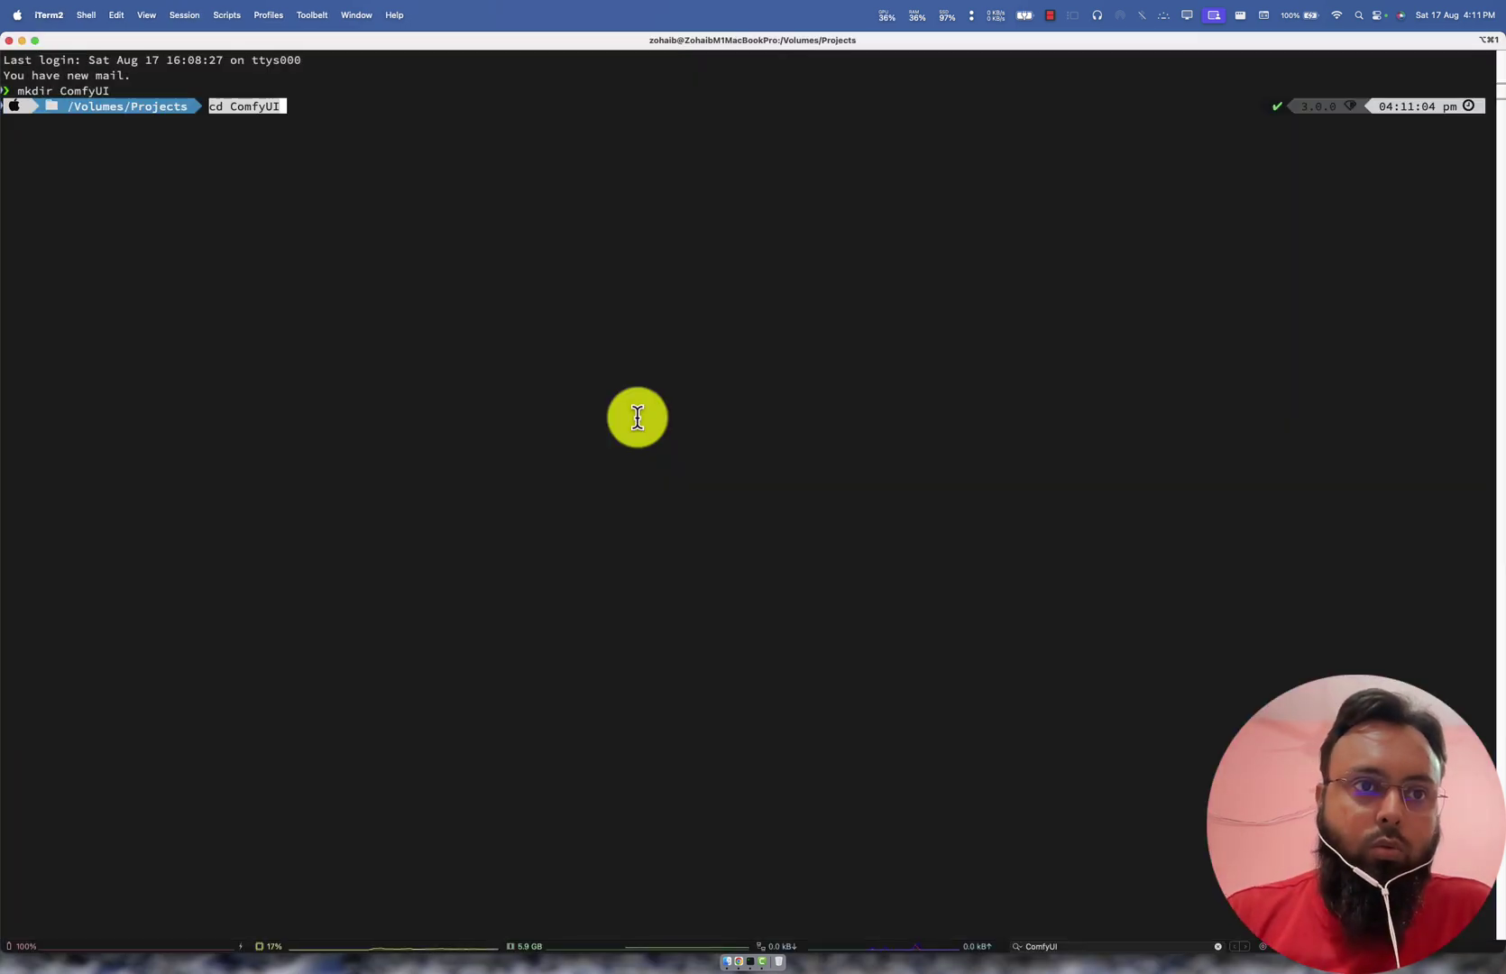
{"action": "key", "text": "Return"}
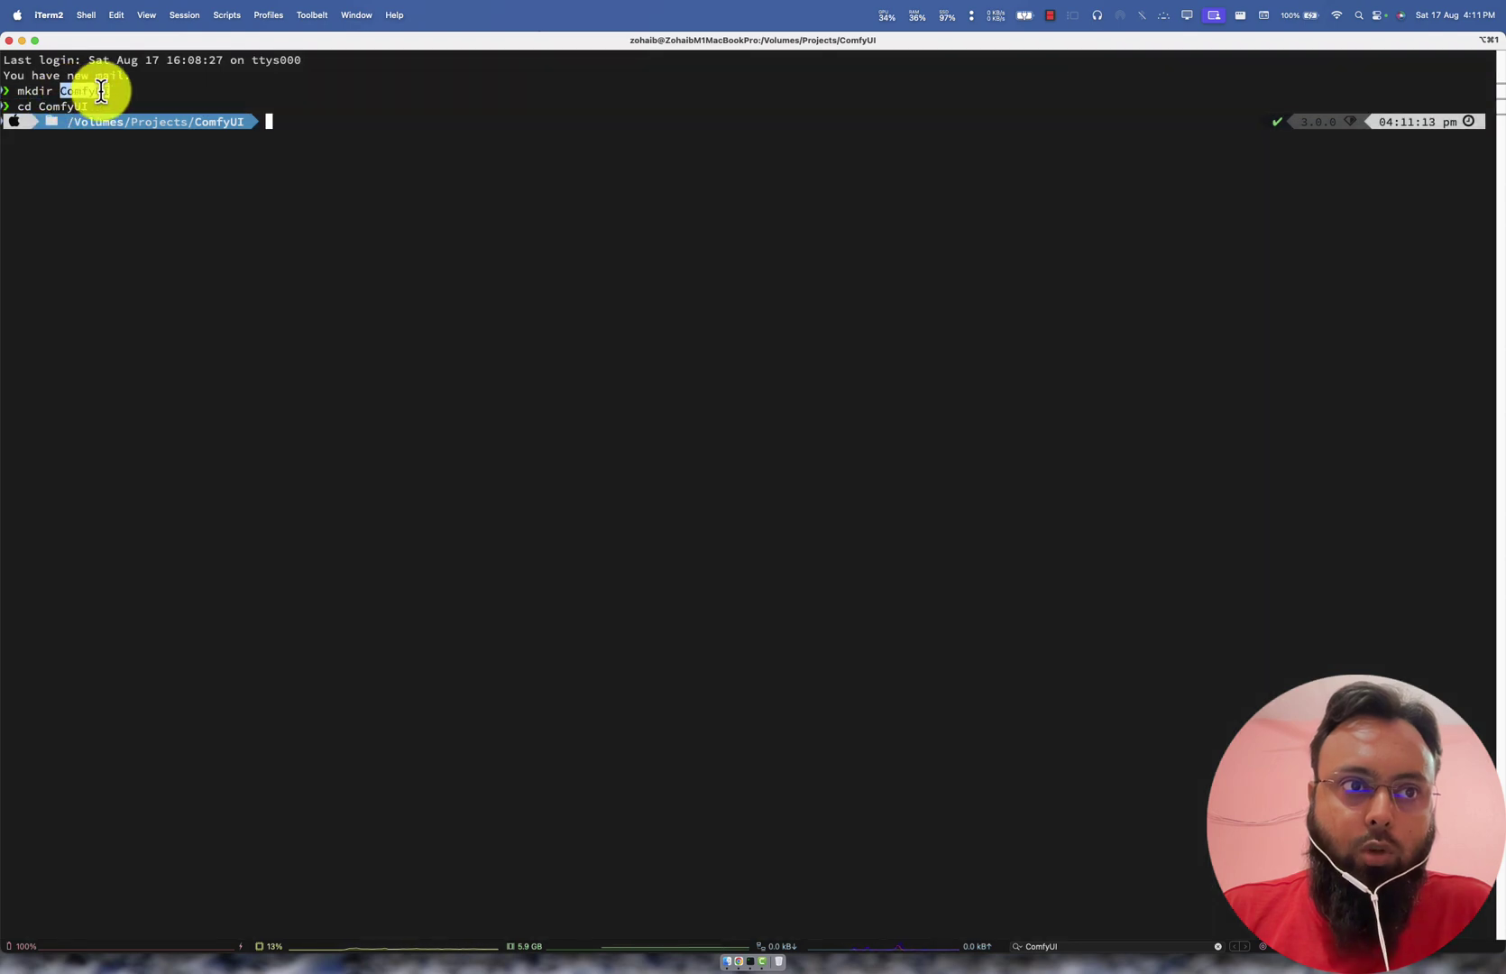
{"action": "double_click", "coordinate": [92, 91]}
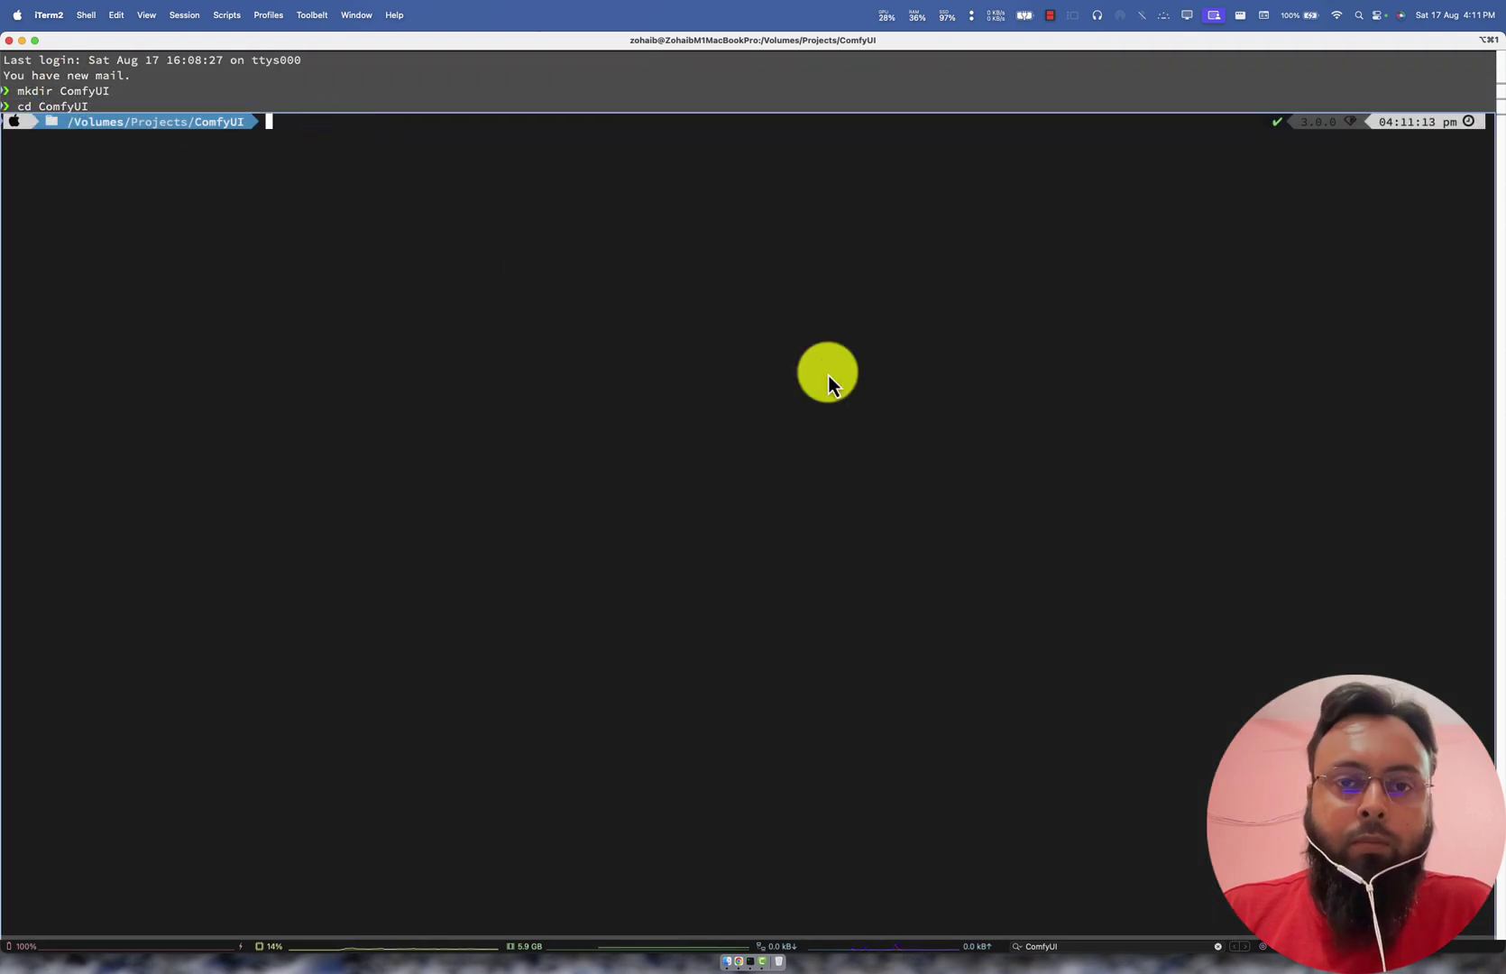
Step: Clone the ComfyUI repository using the README's git clone command, then return to the README
{"action": "key", "text": "super+Tab"}
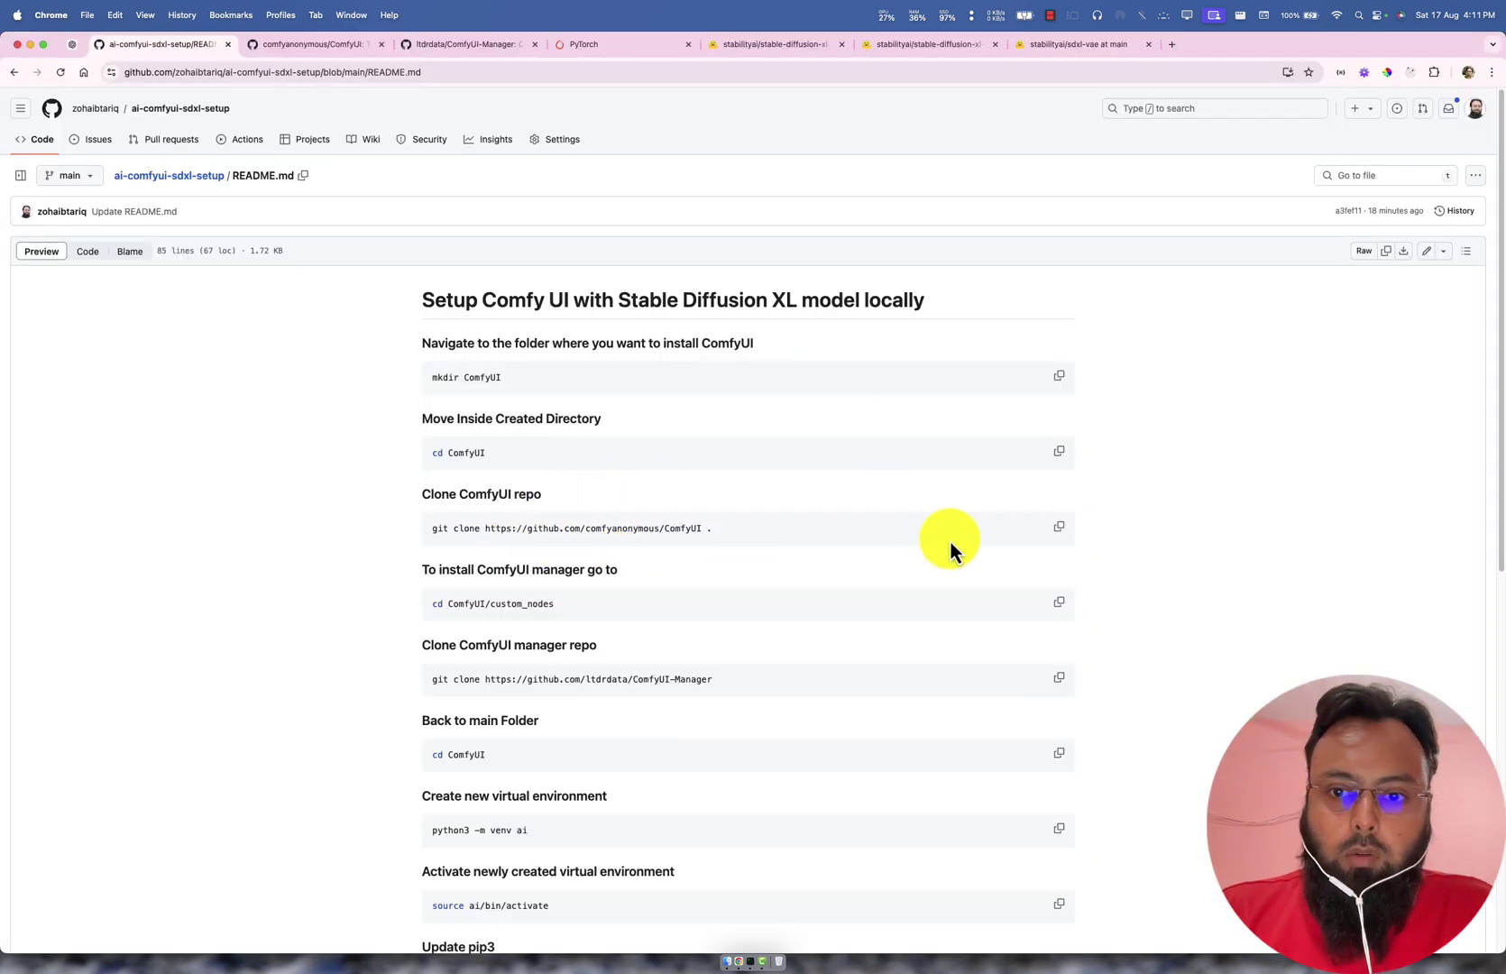
{"action": "left_click", "coordinate": [1059, 527]}
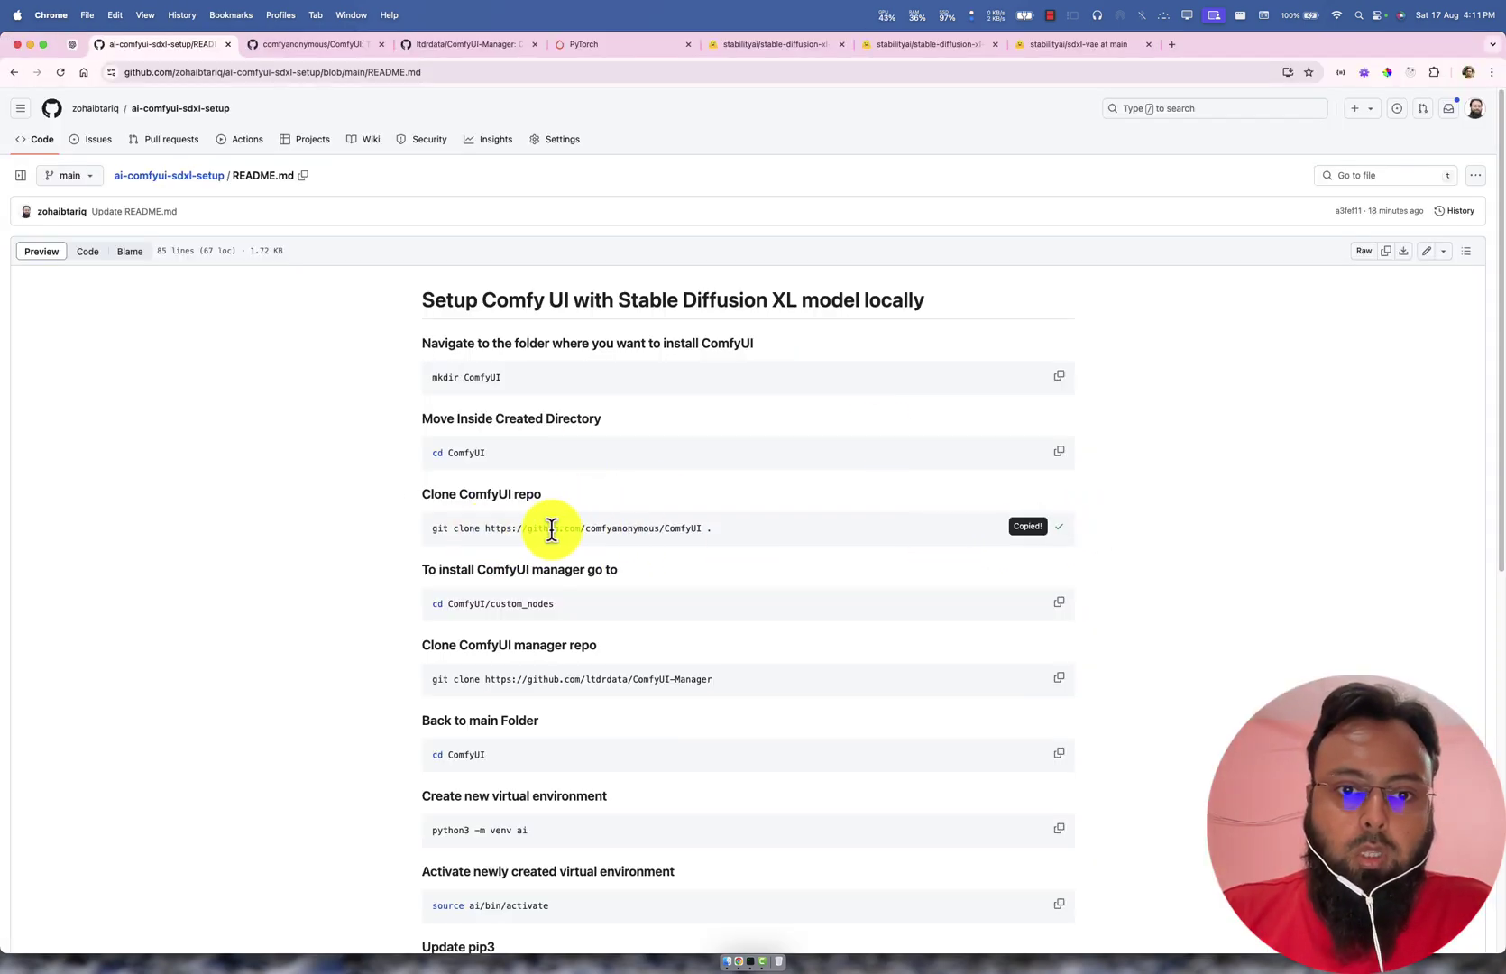
{"action": "left_click_drag", "start_coordinate": [507, 531], "coordinate": [699, 531]}
{"action": "left_click", "coordinate": [313, 45]}
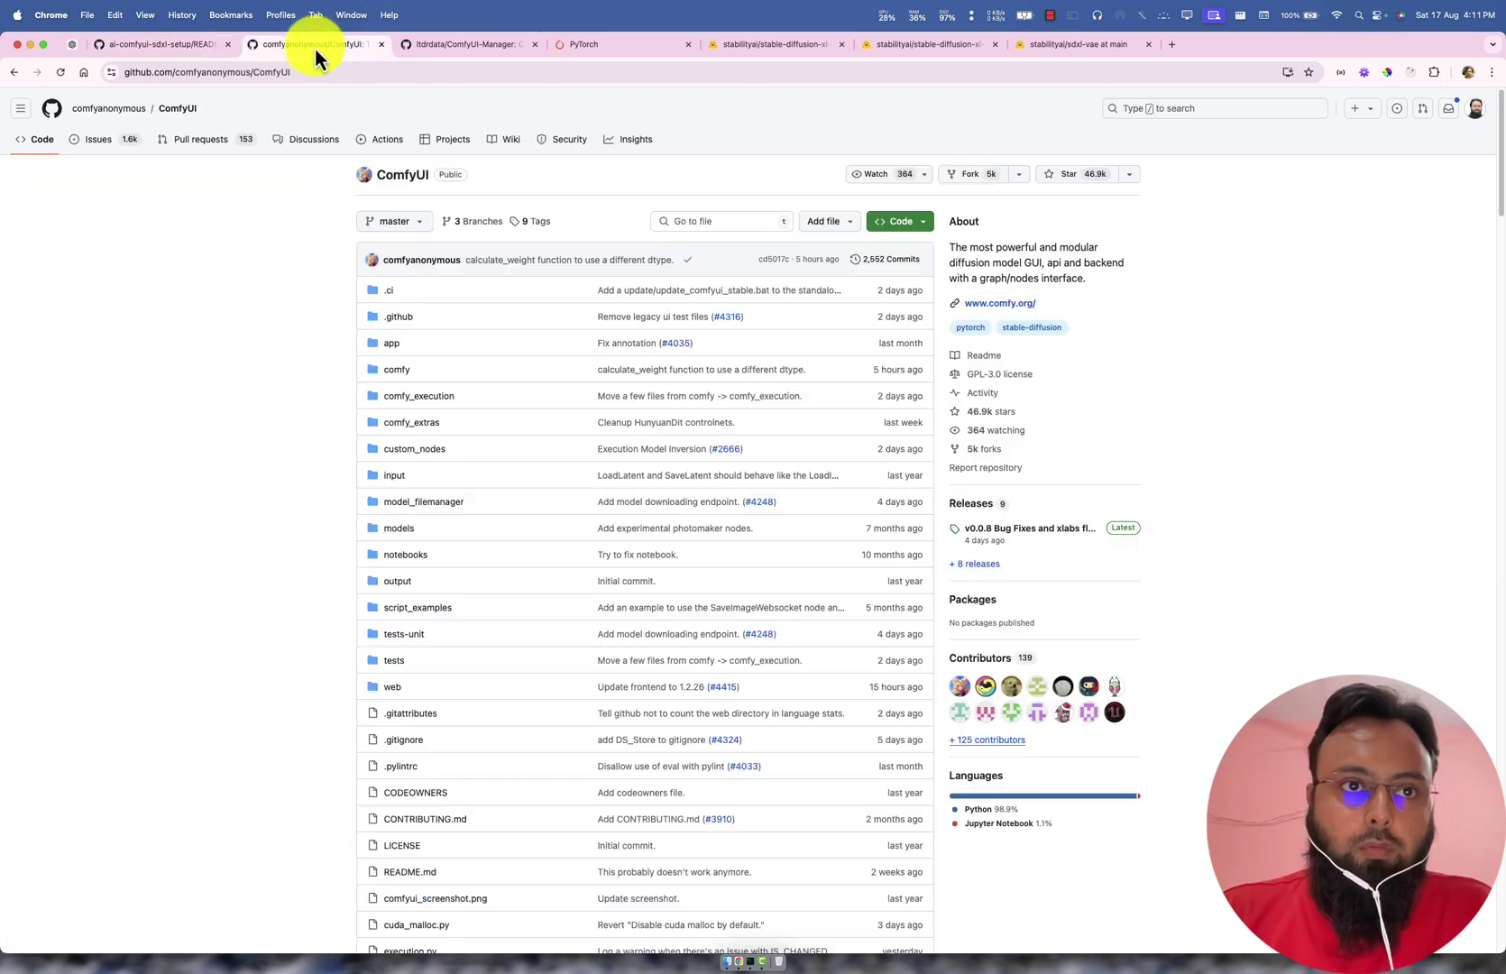
{"action": "left_click", "coordinate": [164, 45]}
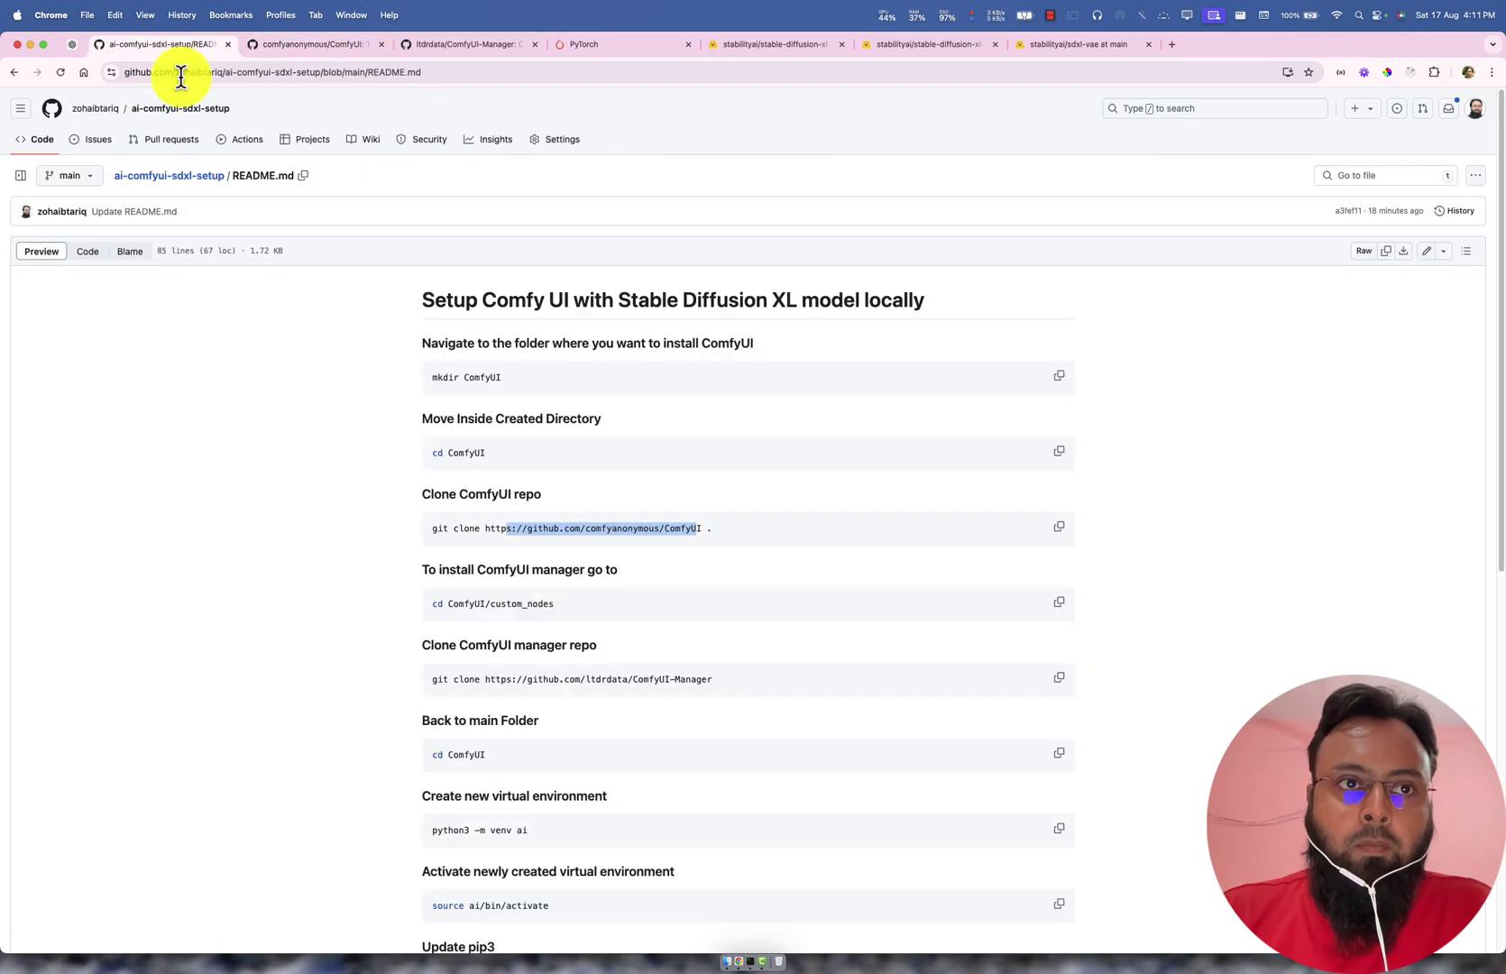
{"action": "left_click", "coordinate": [1059, 527]}
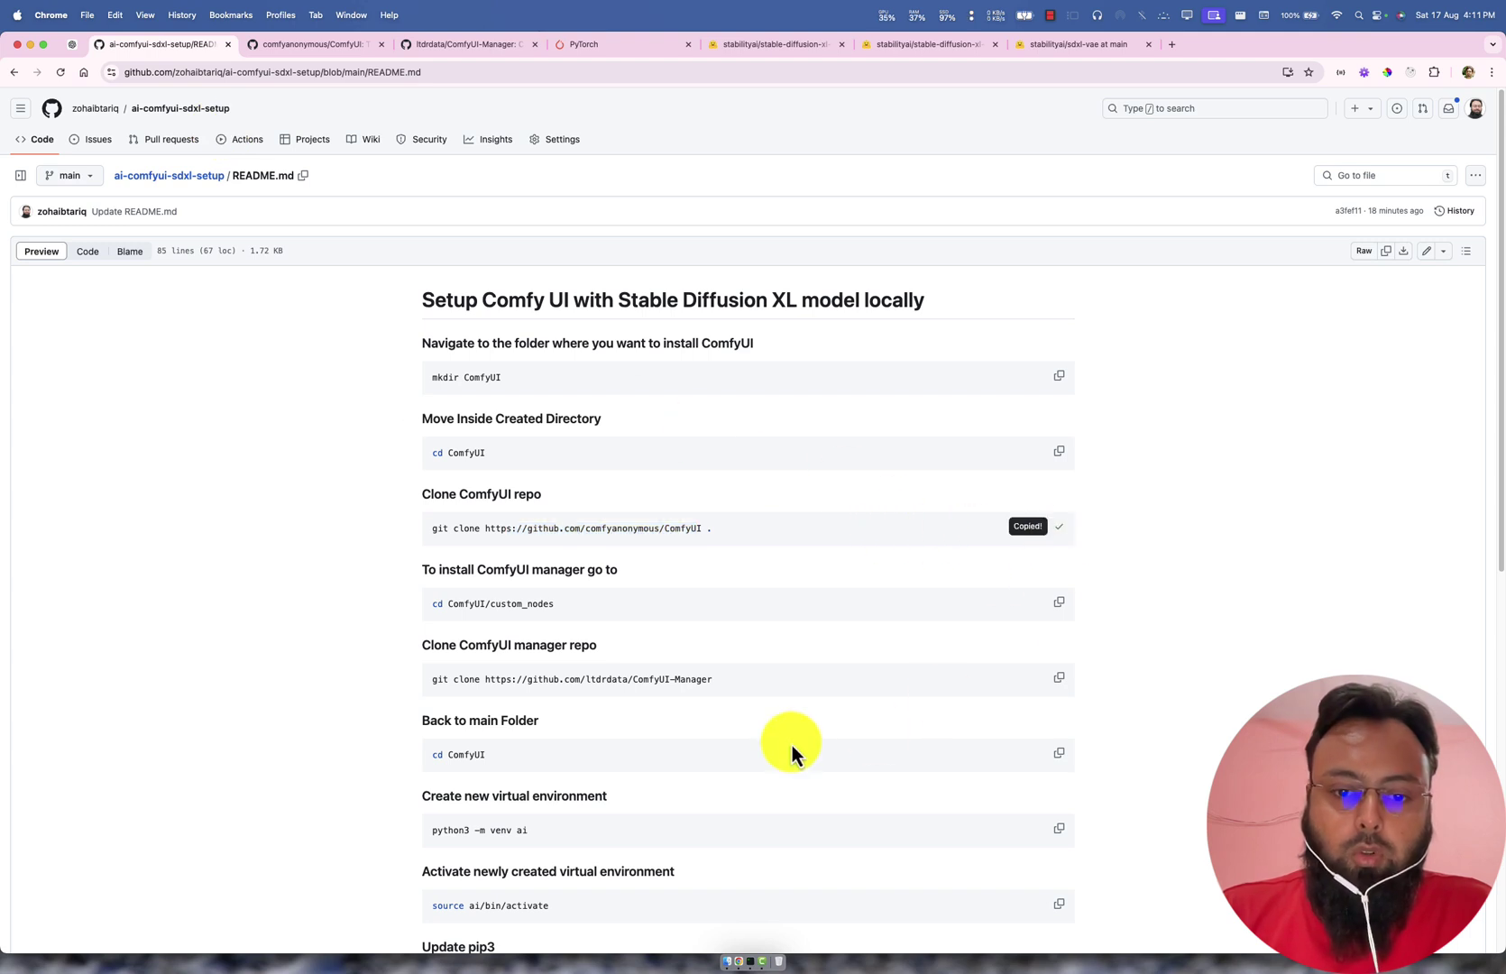
{"action": "left_click", "coordinate": [751, 961]}
{"action": "key", "text": "super+v"}
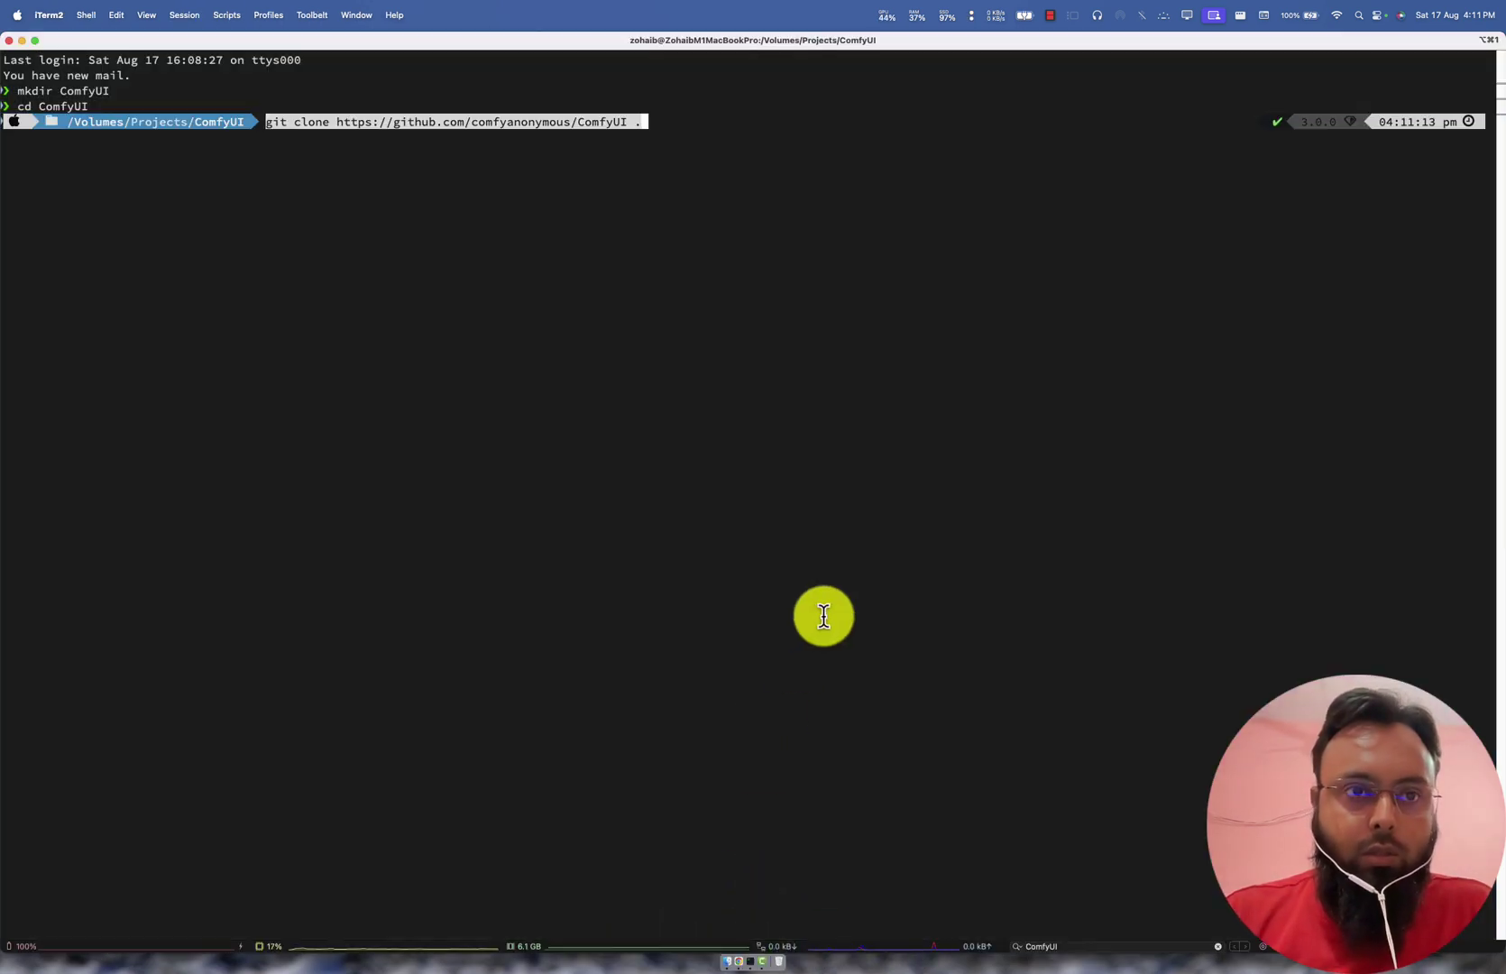
{"action": "key", "text": "Return"}
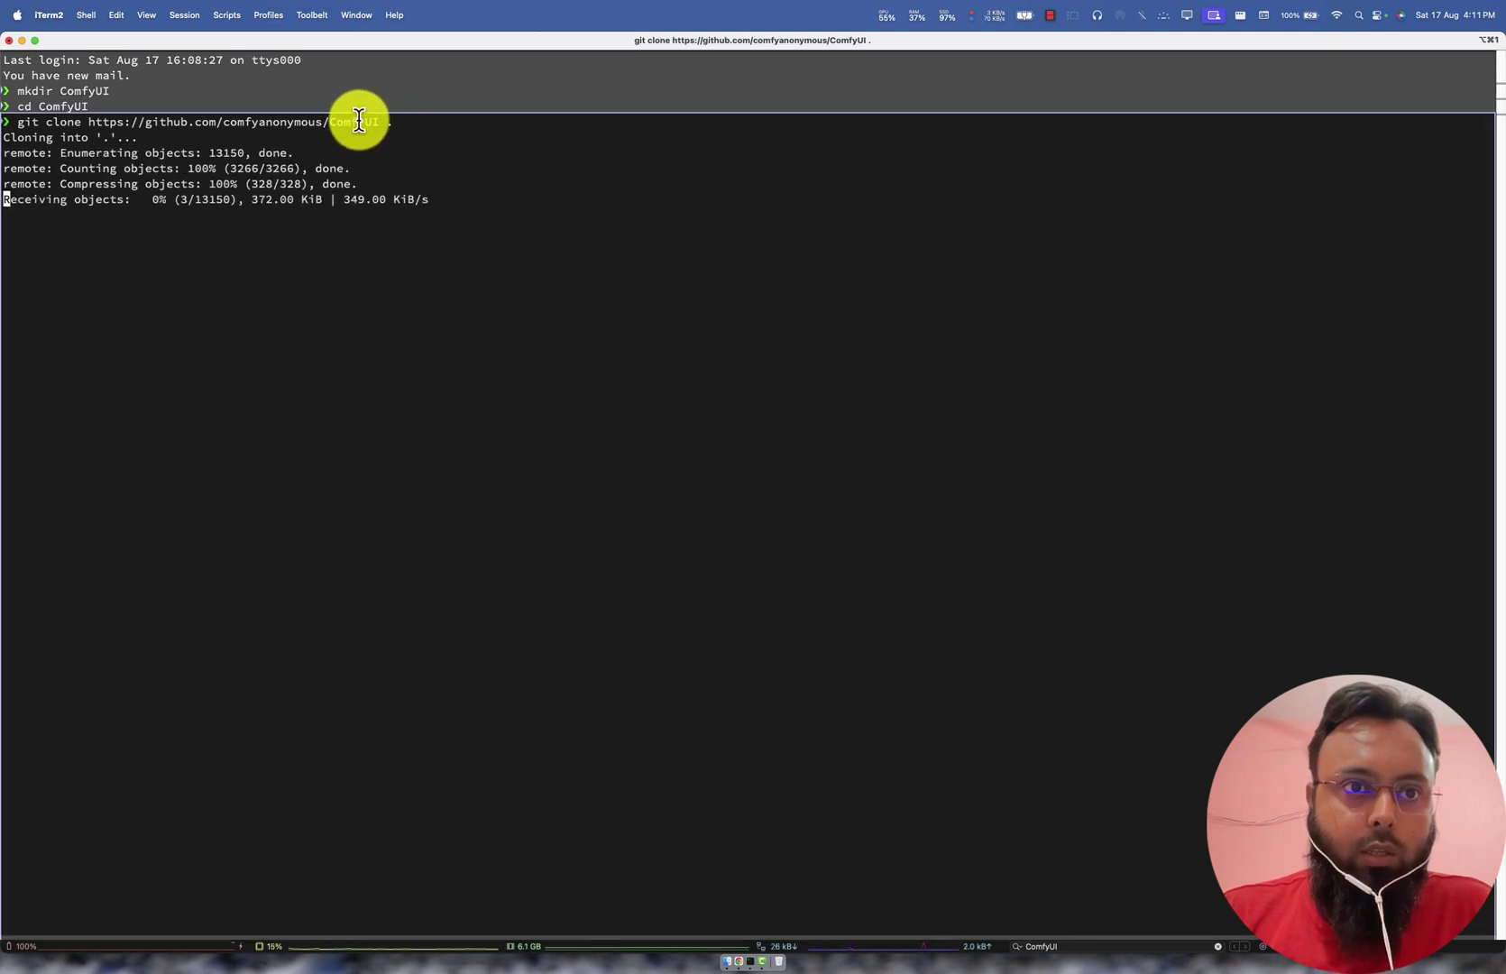
{"action": "left_click", "coordinate": [383, 121]}
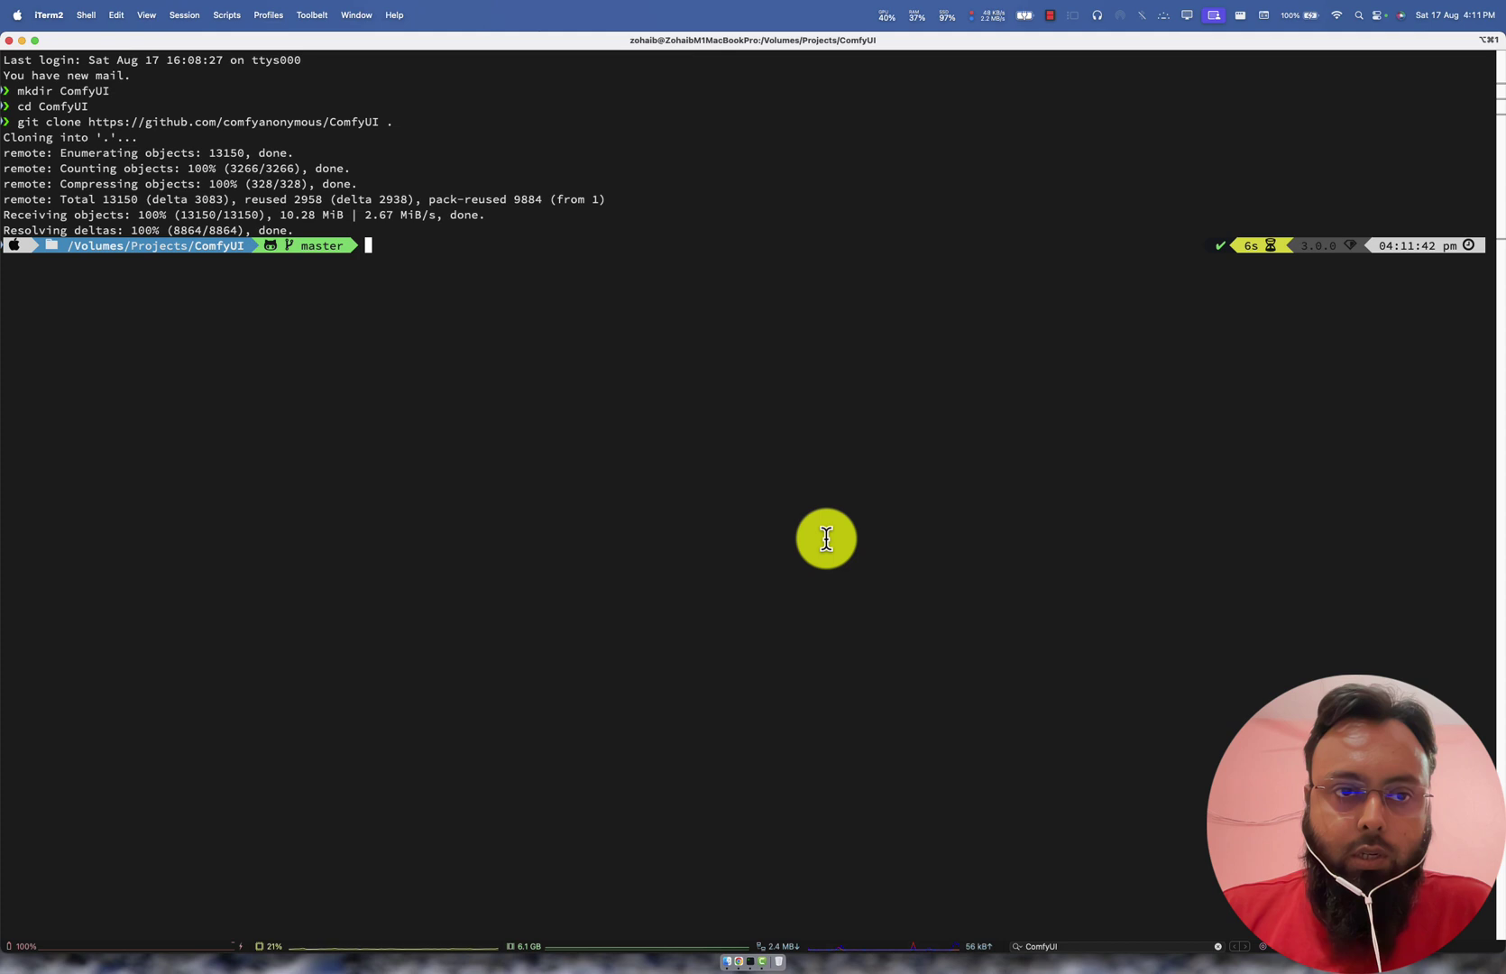
{"action": "key", "text": "super+Tab"}
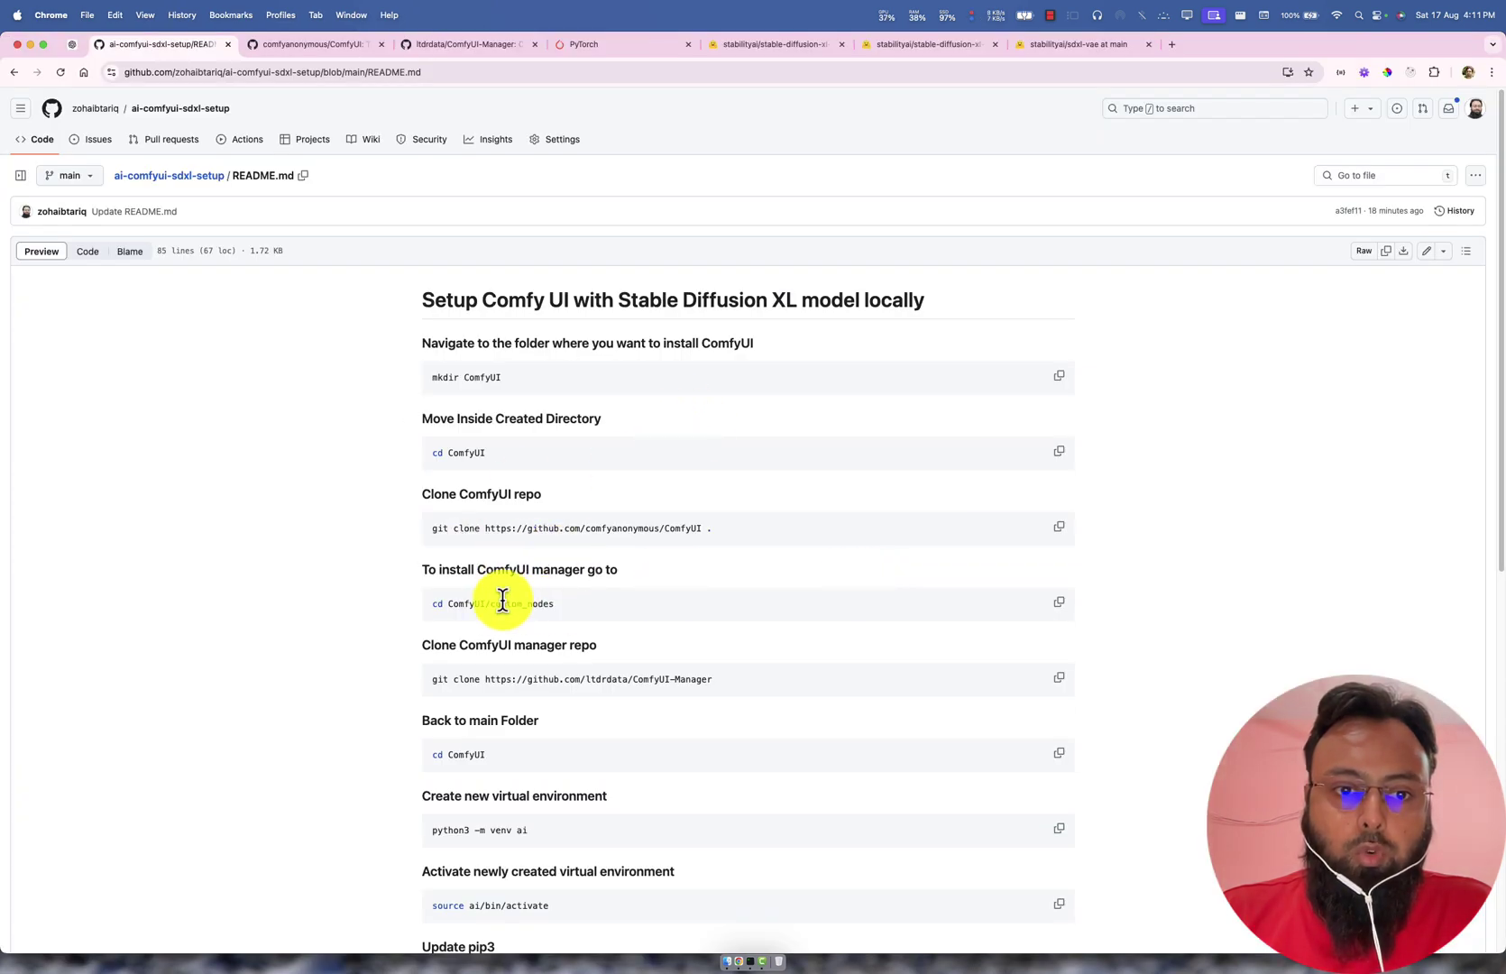
Step: Move the terminal into the custom_nodes folder with cd custom_nodes
{"action": "left_click_drag", "start_coordinate": [459, 604], "coordinate": [542, 621]}
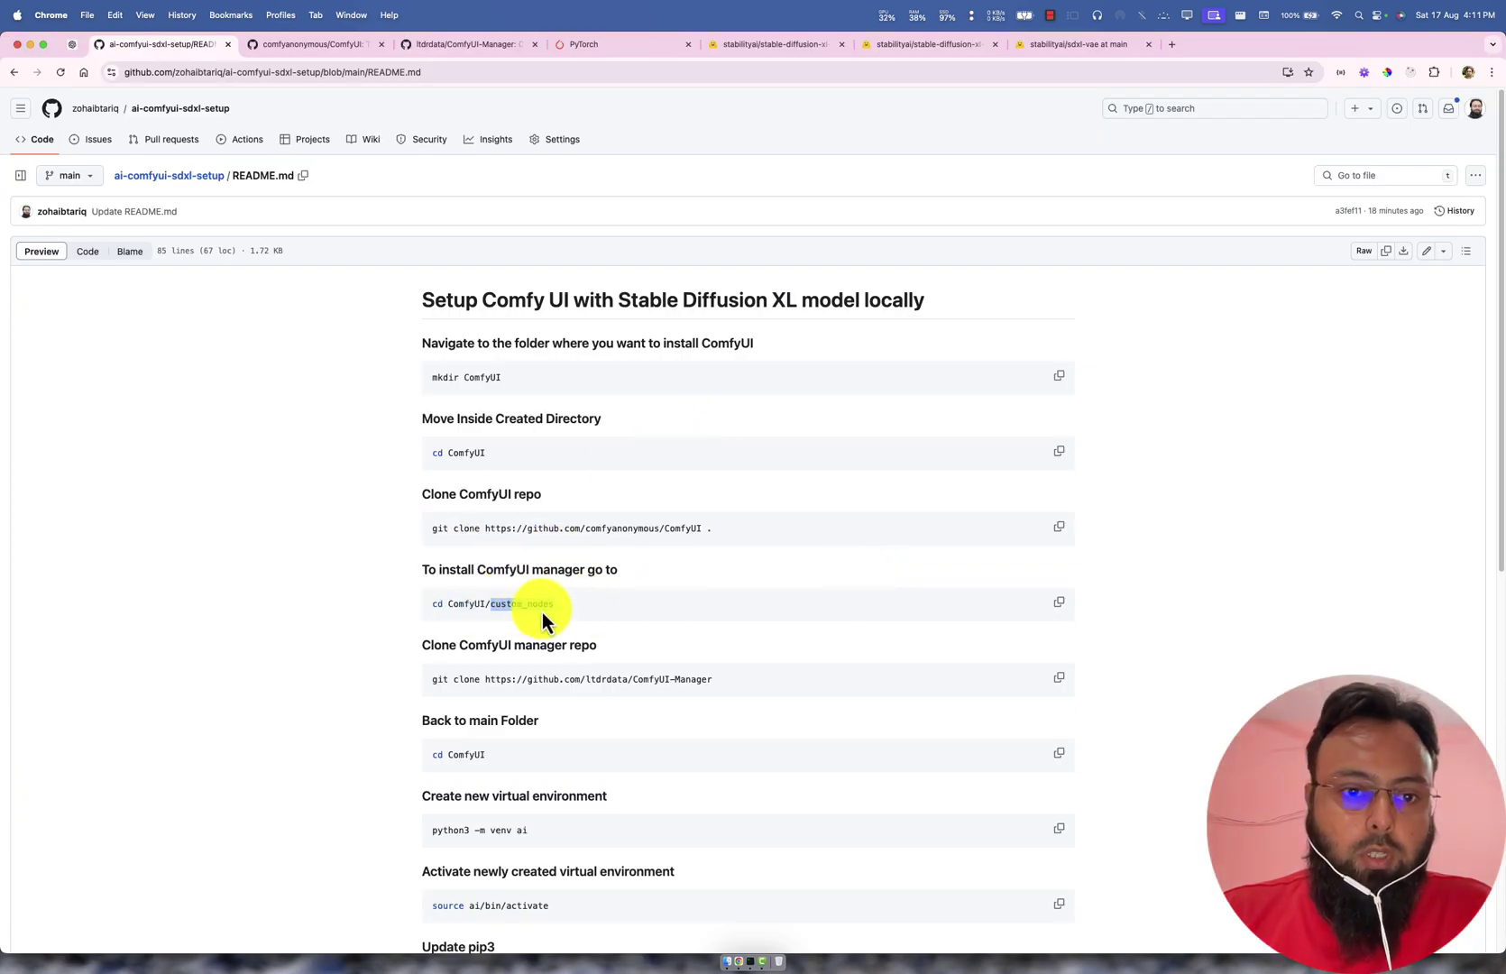
{"action": "left_click", "coordinate": [830, 612]}
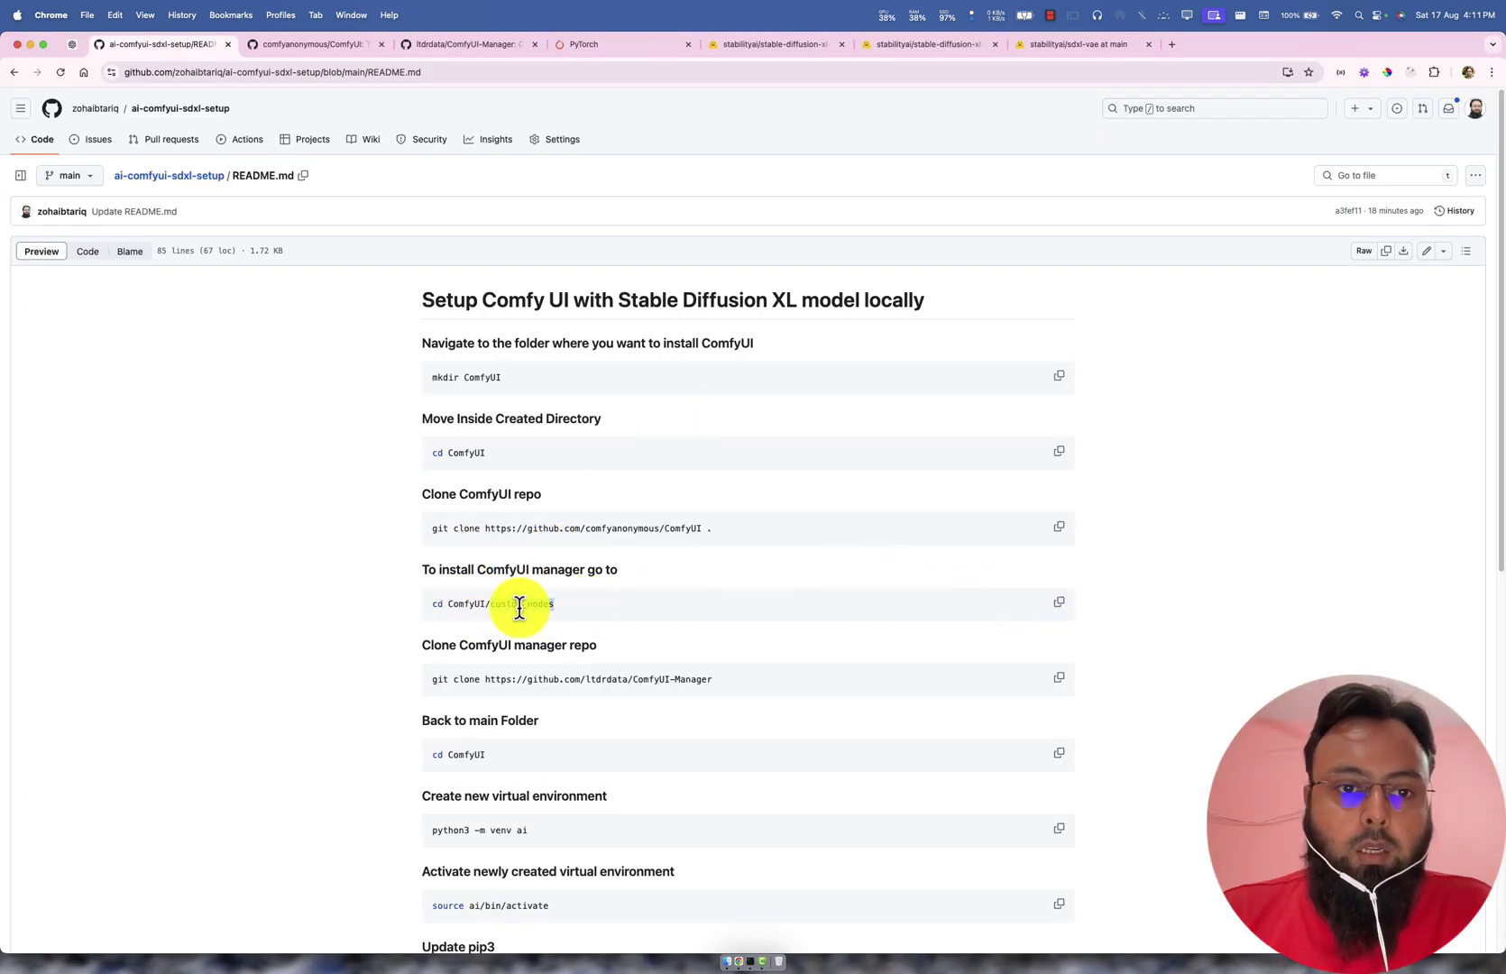
{"action": "key", "text": "super+Tab"}
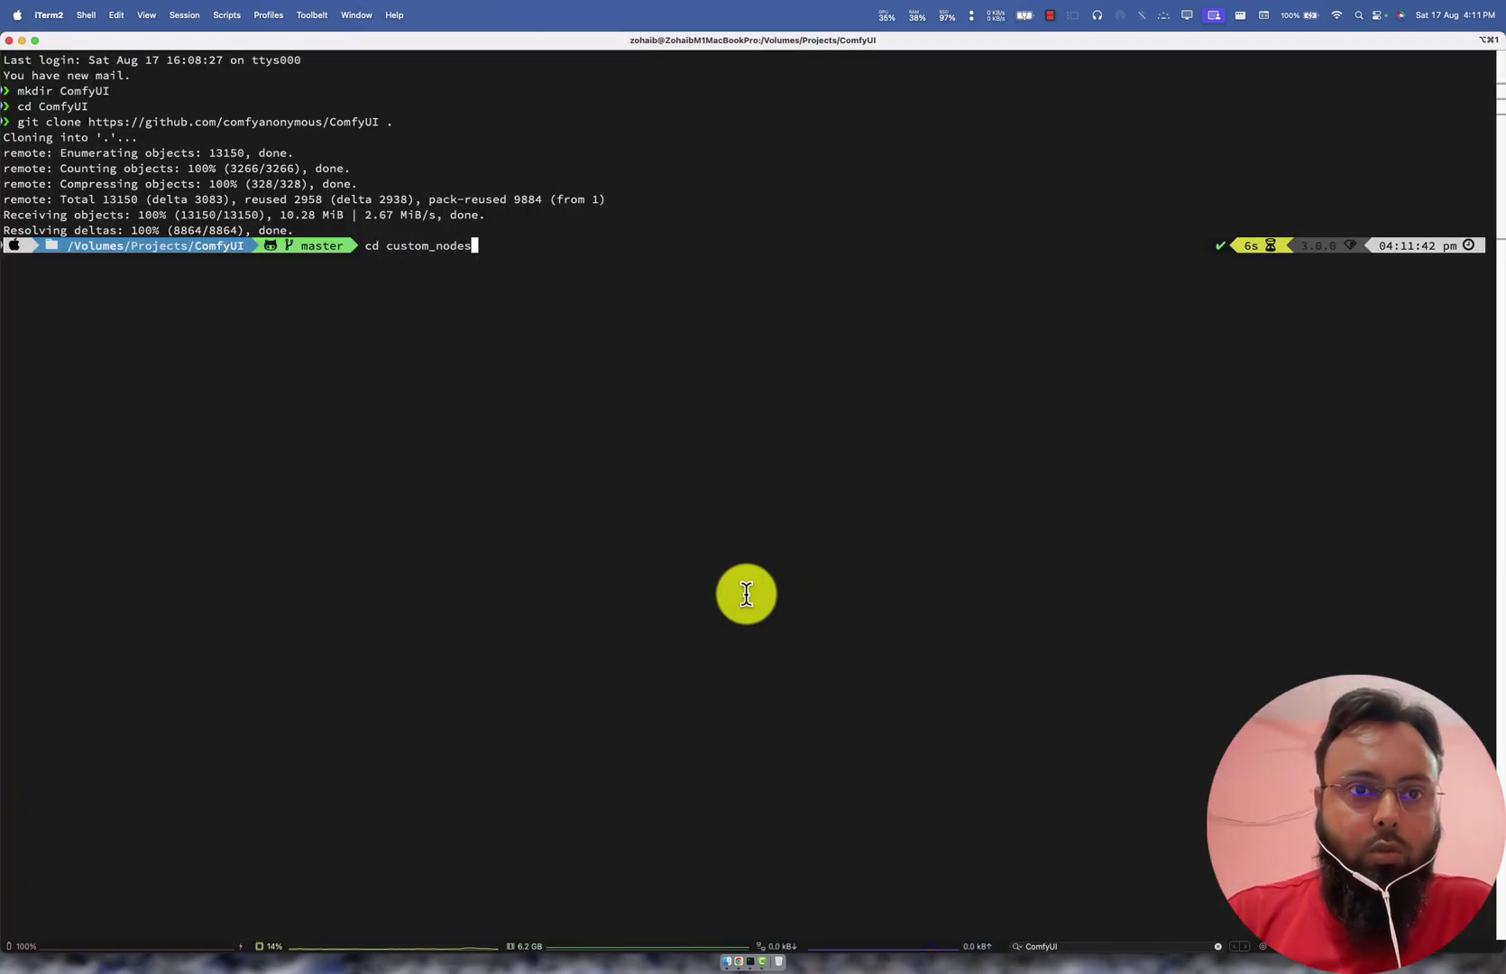
{"action": "type", "text": "cd custom_nodes"}
{"action": "key", "text": "Return"}
{"action": "left_click", "coordinate": [100, 245]}
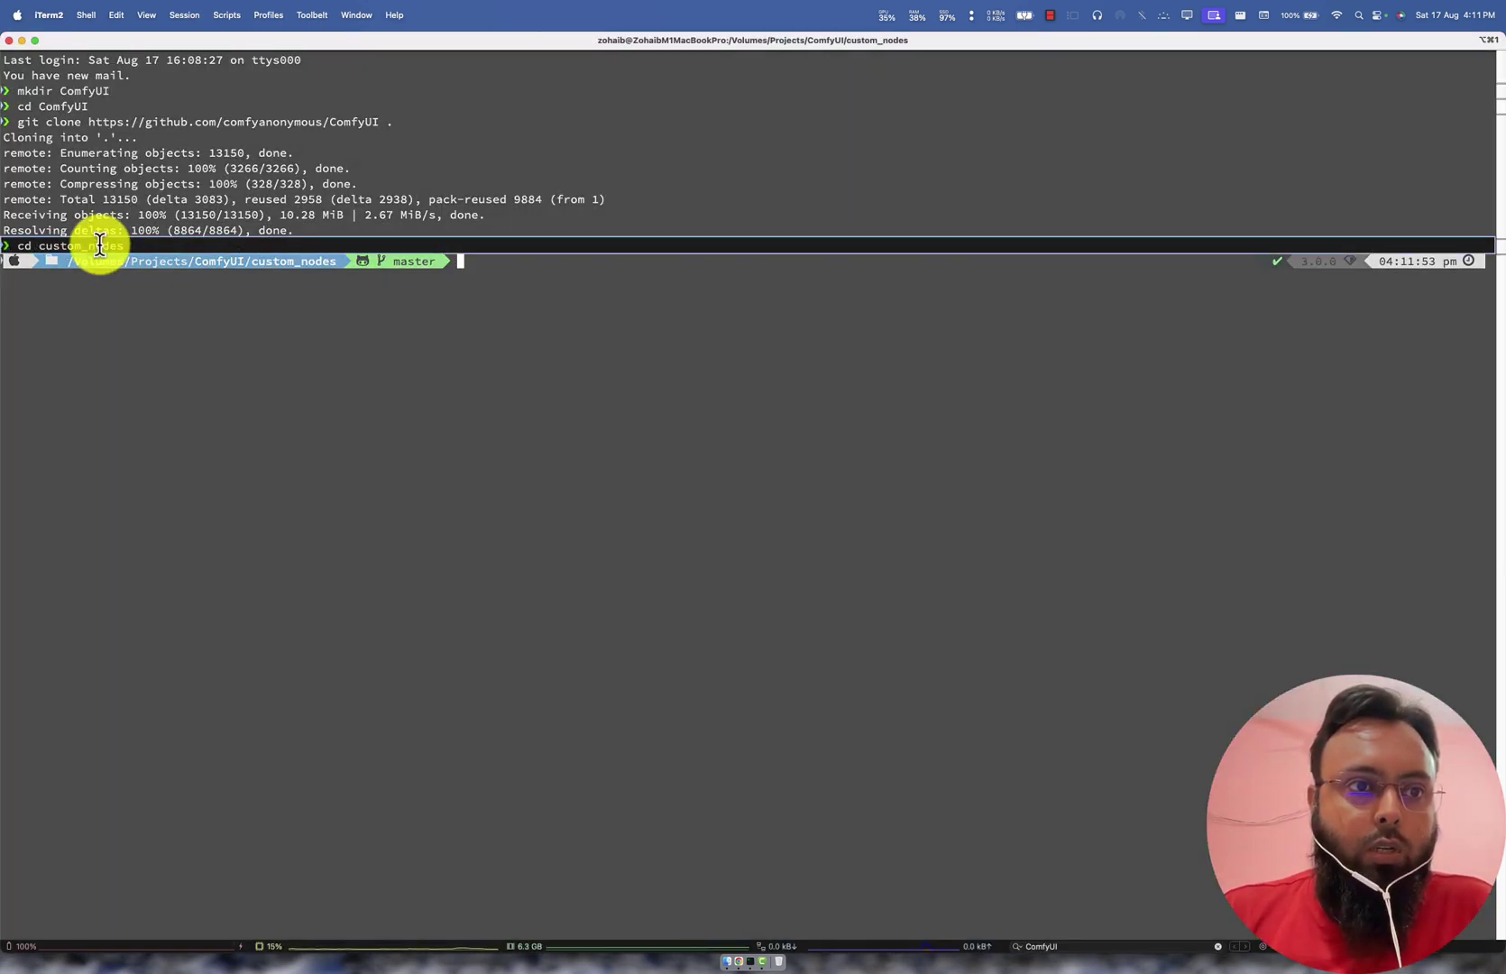
{"action": "left_click", "coordinate": [853, 352]}
{"action": "key", "text": "super+Tab"}
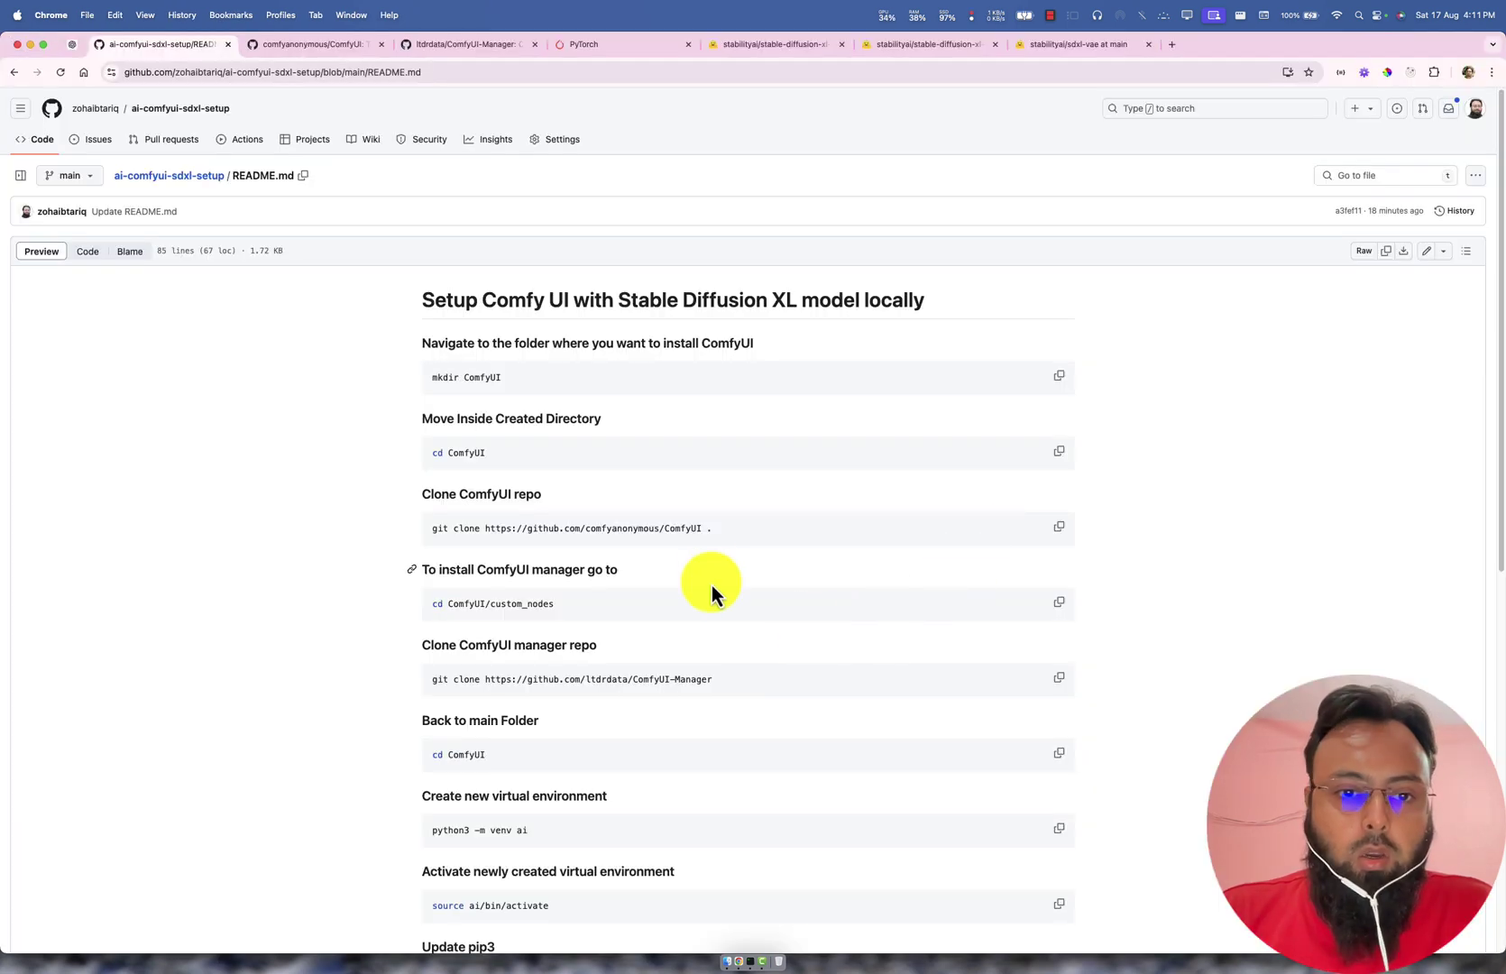
Step: Copy the ComfyUI-Manager git clone command from the README
{"action": "left_click_drag", "start_coordinate": [515, 603], "coordinate": [662, 622]}
{"action": "left_click", "coordinate": [662, 622]}
{"action": "scroll", "coordinate": [881, 625], "scroll_direction": "down", "scroll_amount": 5}
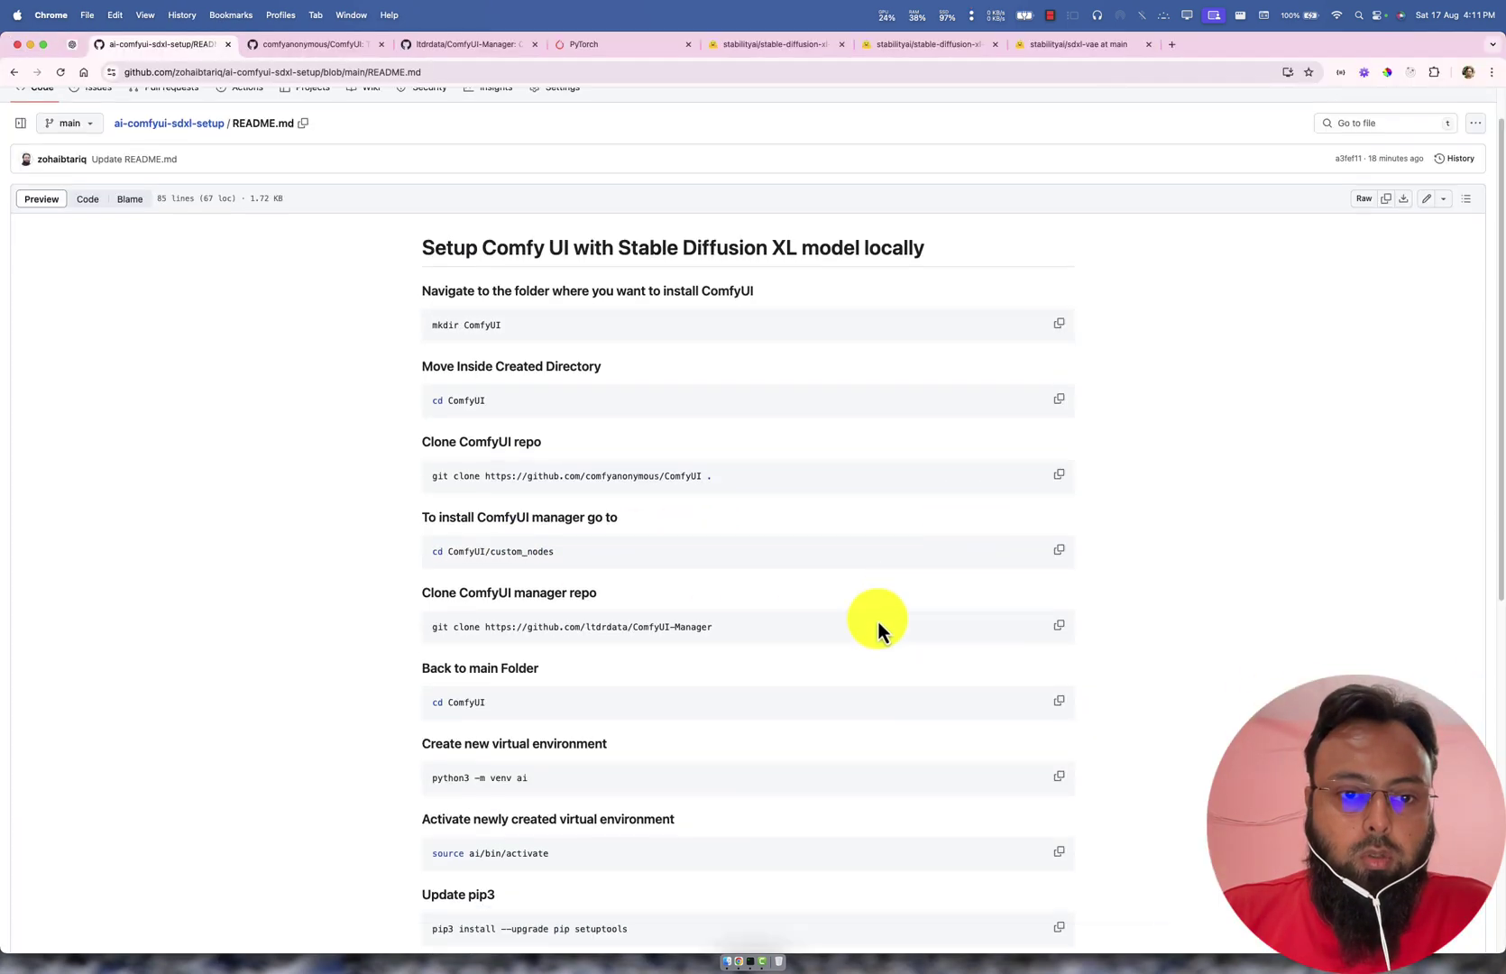
{"action": "left_click_drag", "start_coordinate": [460, 409], "coordinate": [559, 407]}
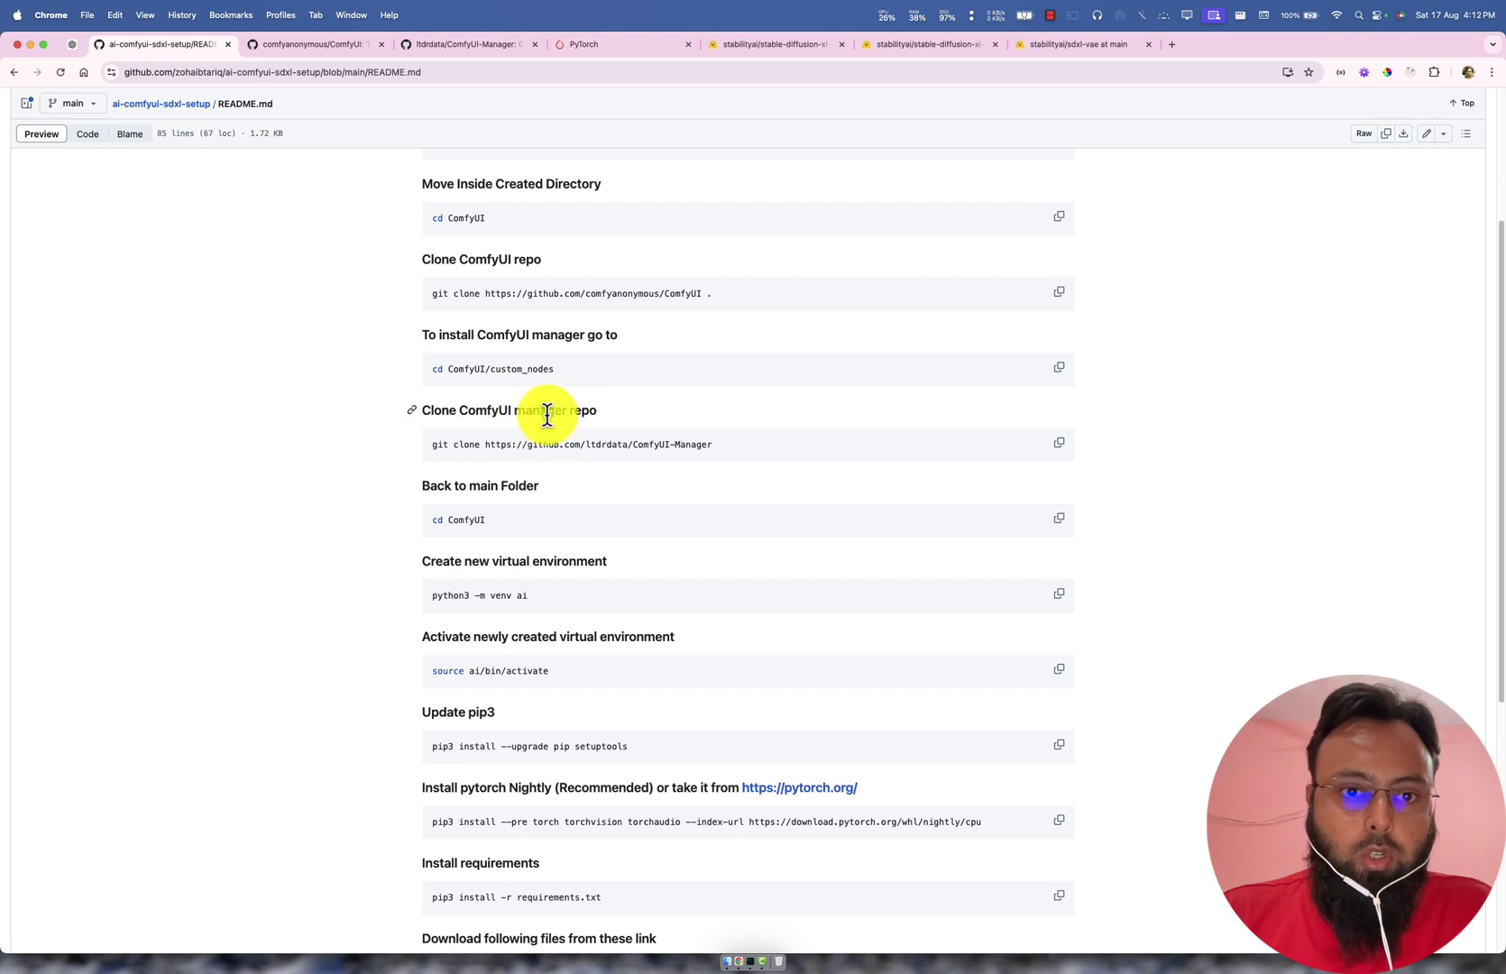
{"action": "left_click_drag", "start_coordinate": [459, 410], "coordinate": [567, 413]}
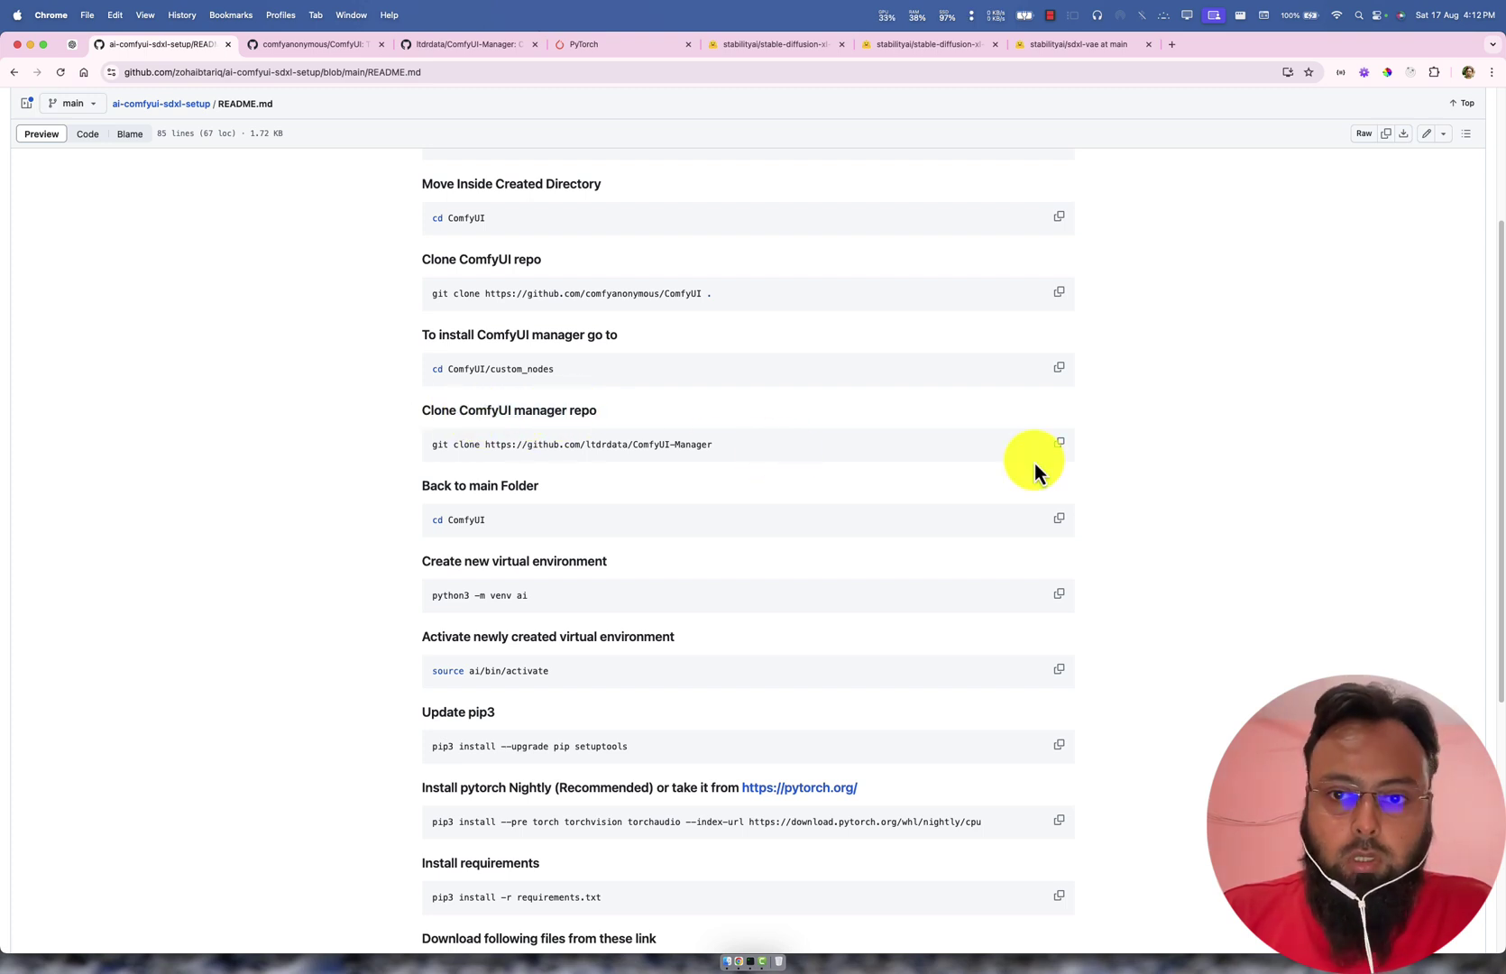
{"action": "left_click", "coordinate": [1062, 451]}
{"action": "left_click", "coordinate": [1062, 448]}
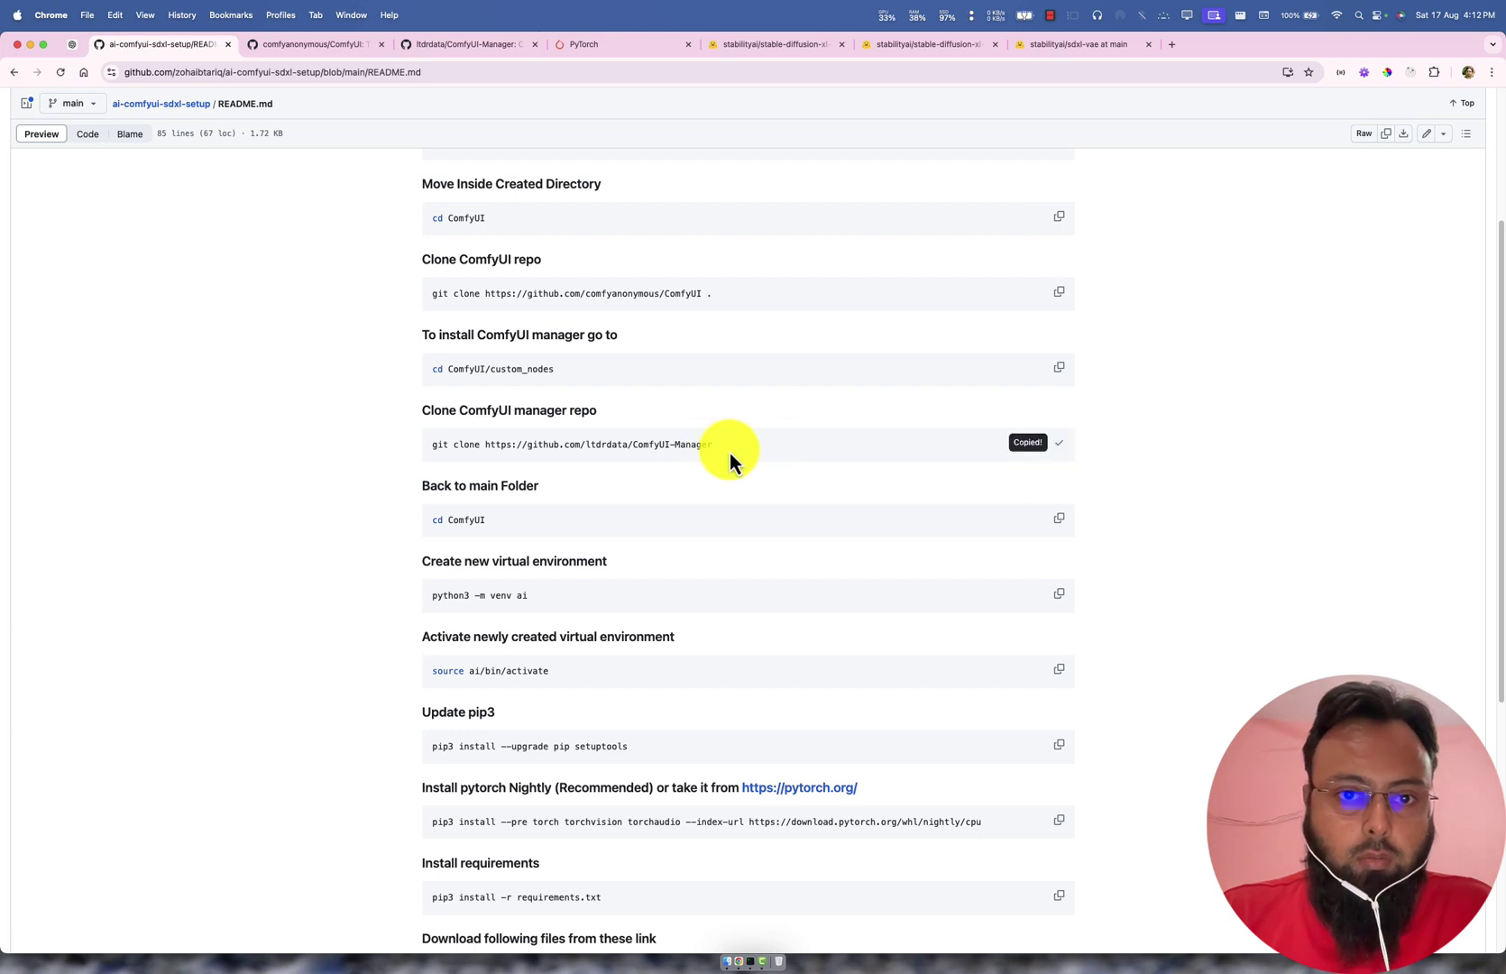
{"action": "double_click", "coordinate": [640, 444]}
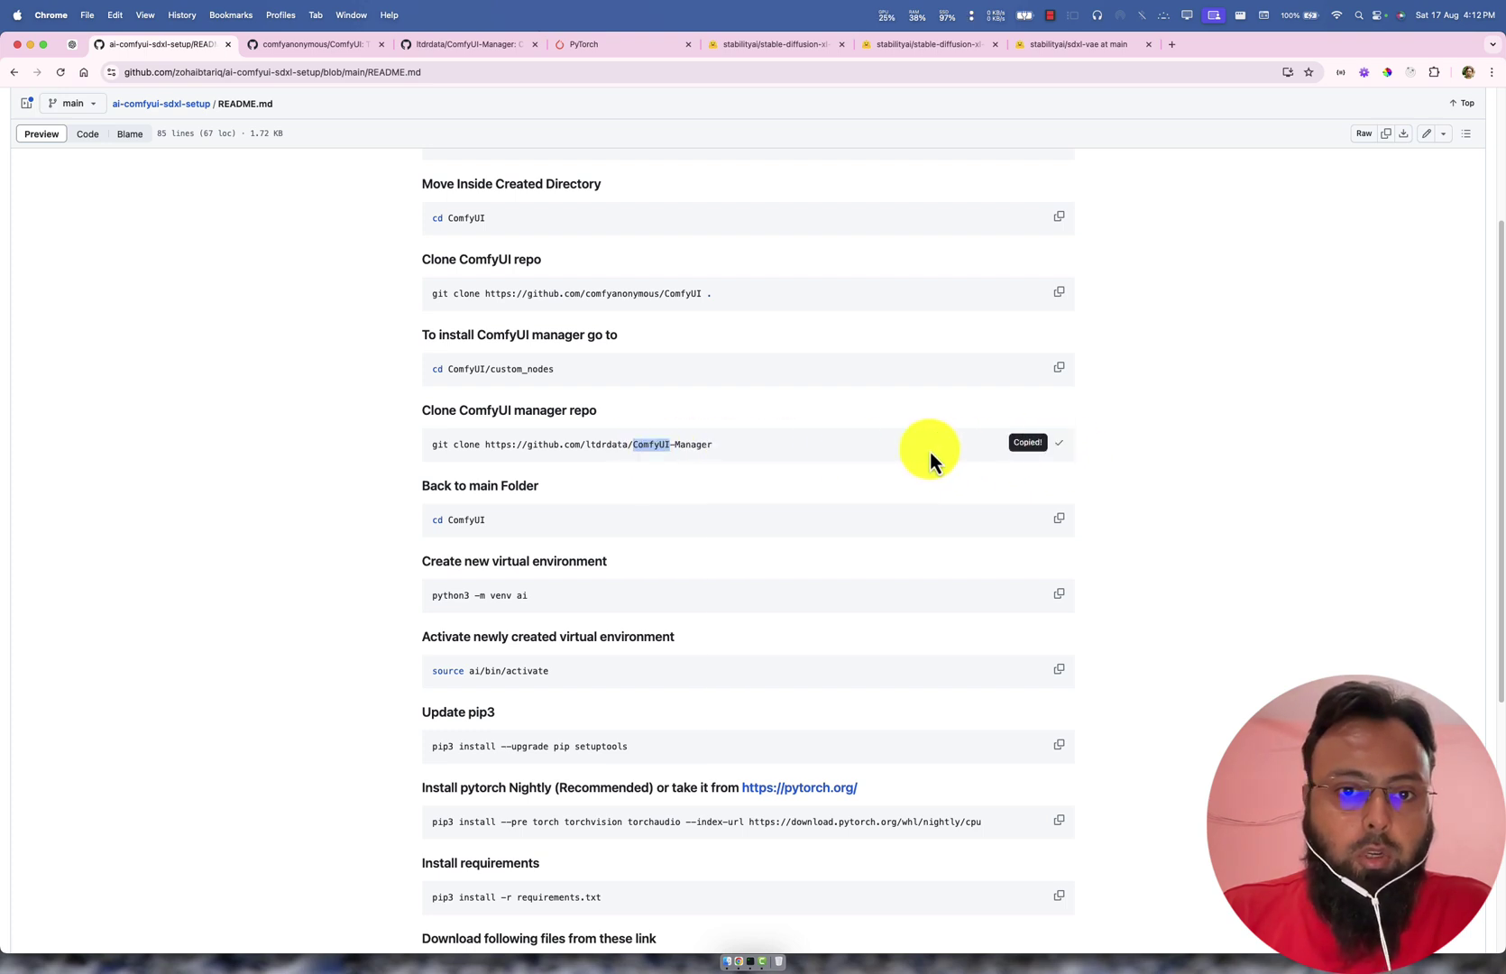
{"action": "left_click", "coordinate": [610, 448]}
Step: Run git clone of ltdrdata/ComfyUI-Manager inside custom_nodes
{"action": "key", "text": "super+Tab"}
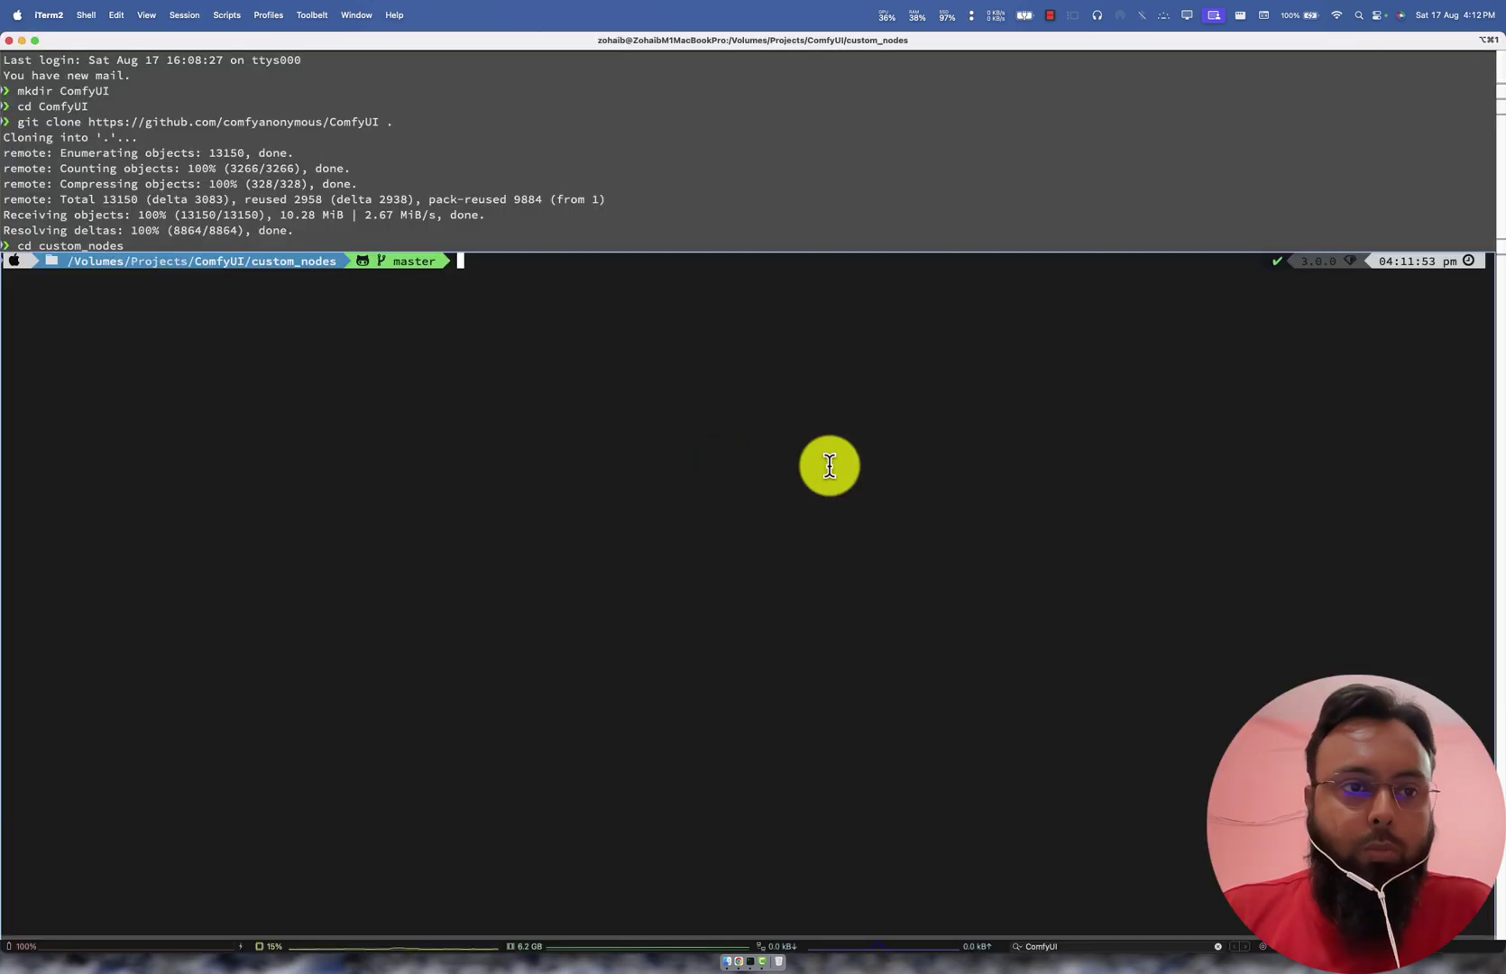
{"action": "key", "text": "super+v"}
{"action": "key", "text": "Return"}
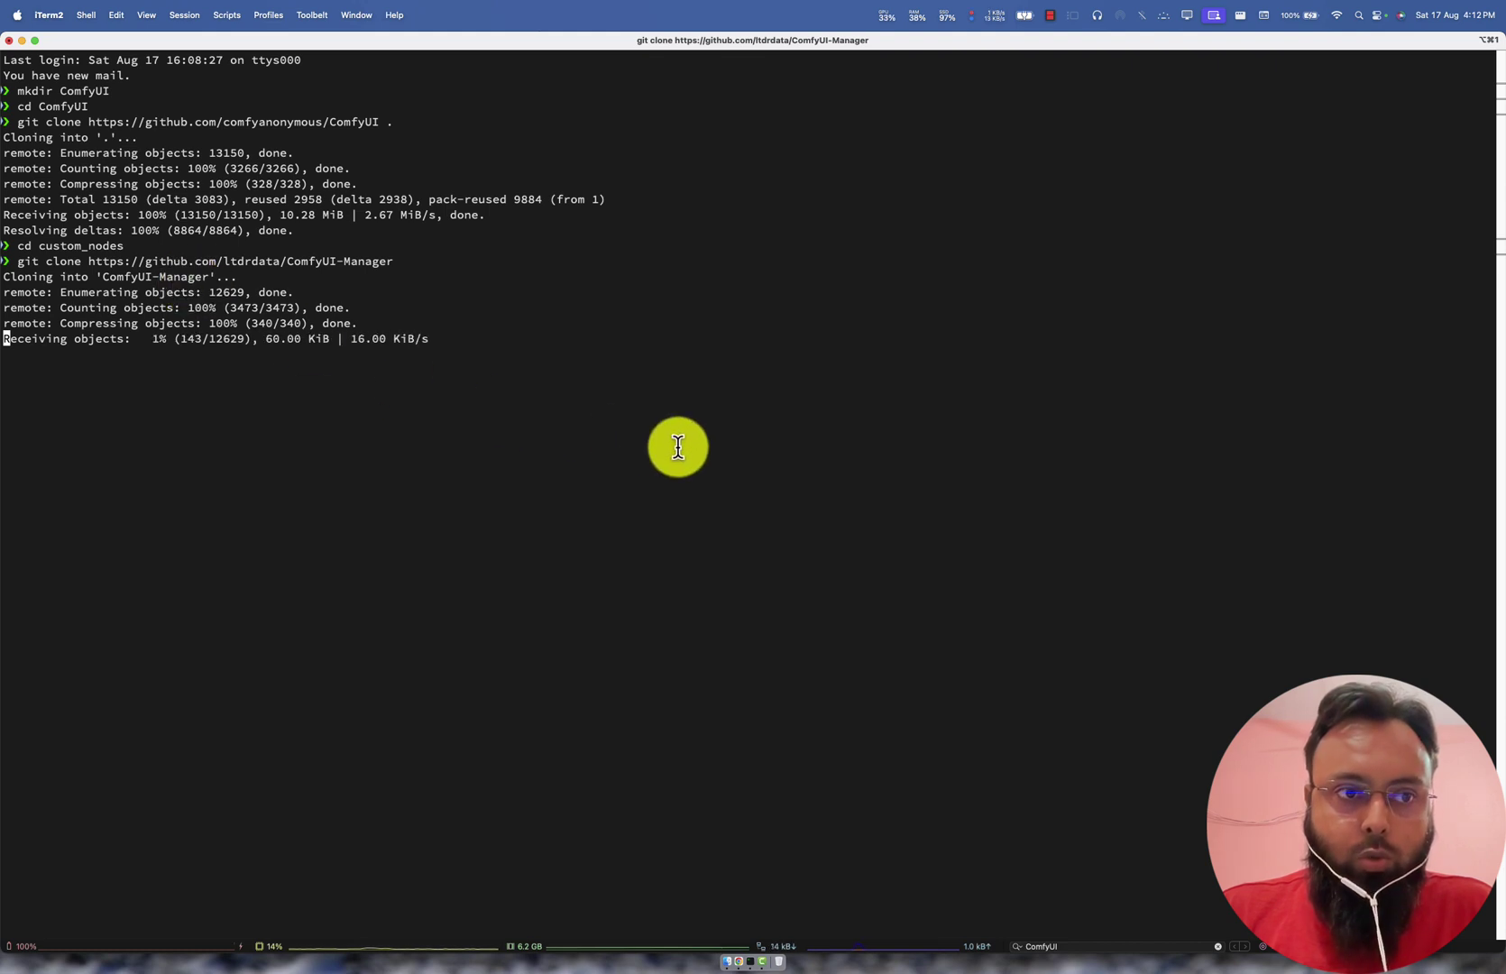
Step: Return the terminal to the main ComfyUI folder per the README's Back to main Folder step
{"action": "key", "text": "super+Tab"}
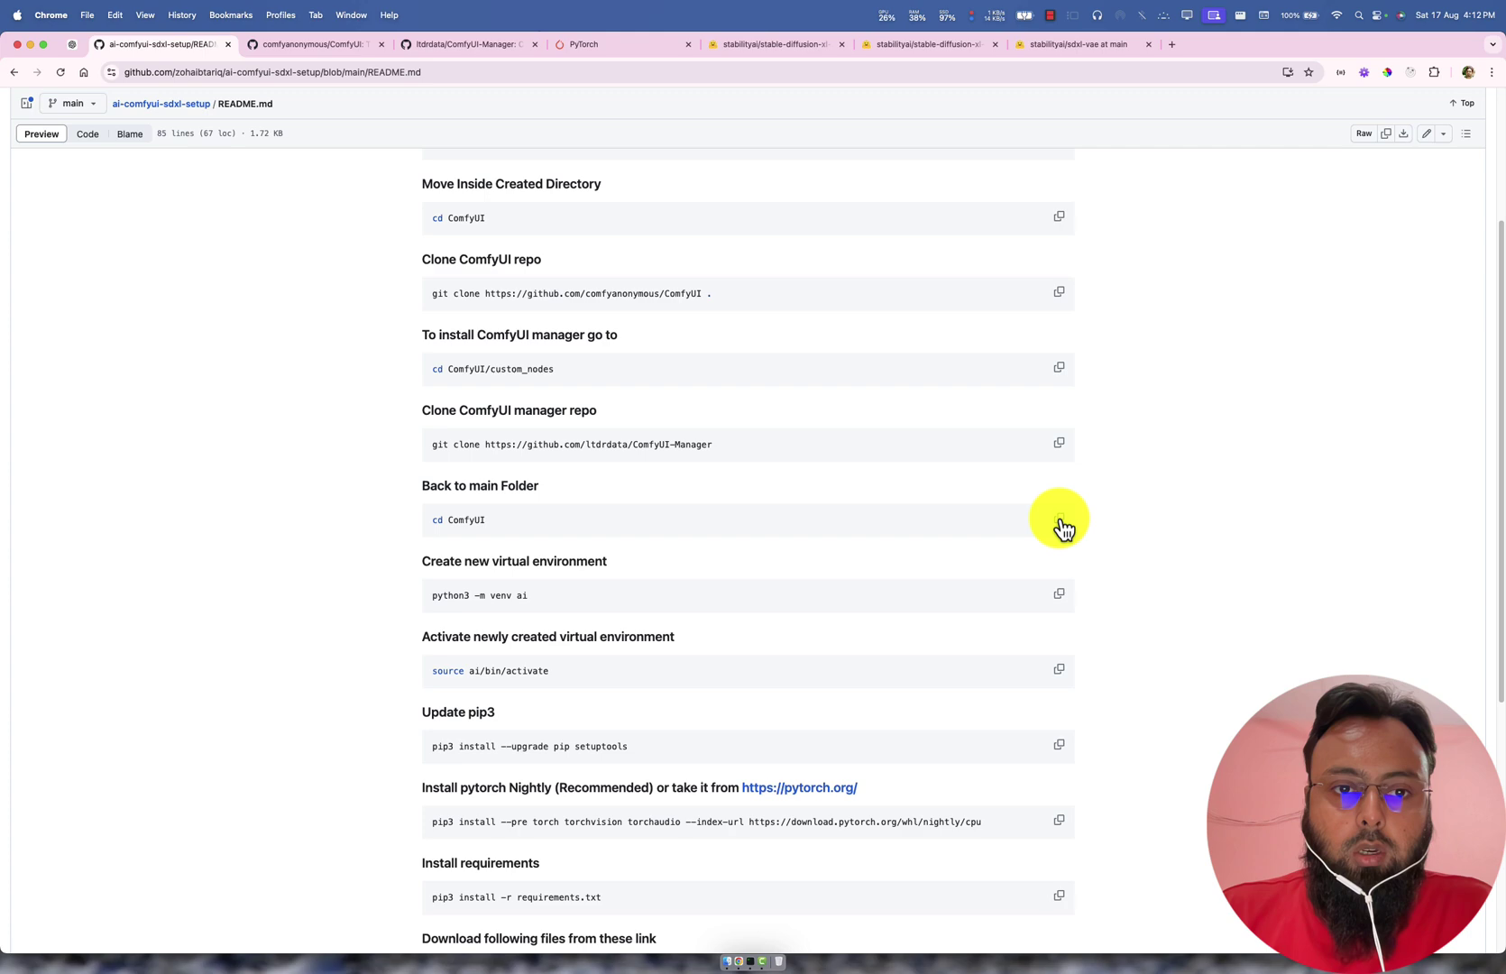
{"action": "left_click_drag", "start_coordinate": [446, 523], "coordinate": [484, 523]}
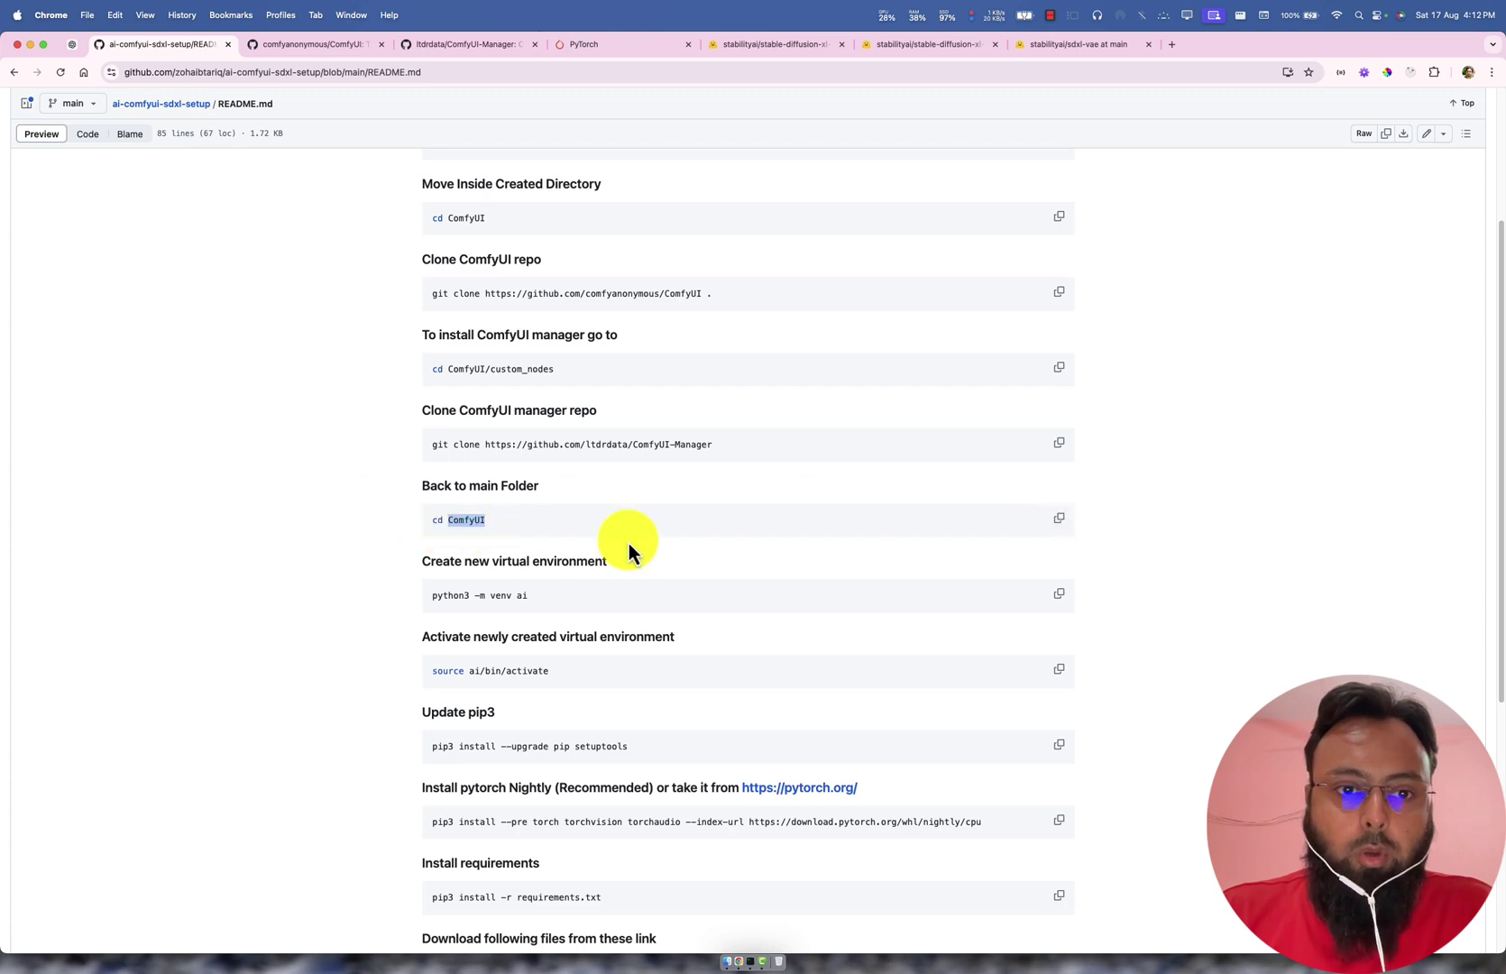
{"action": "key", "text": "super+Tab"}
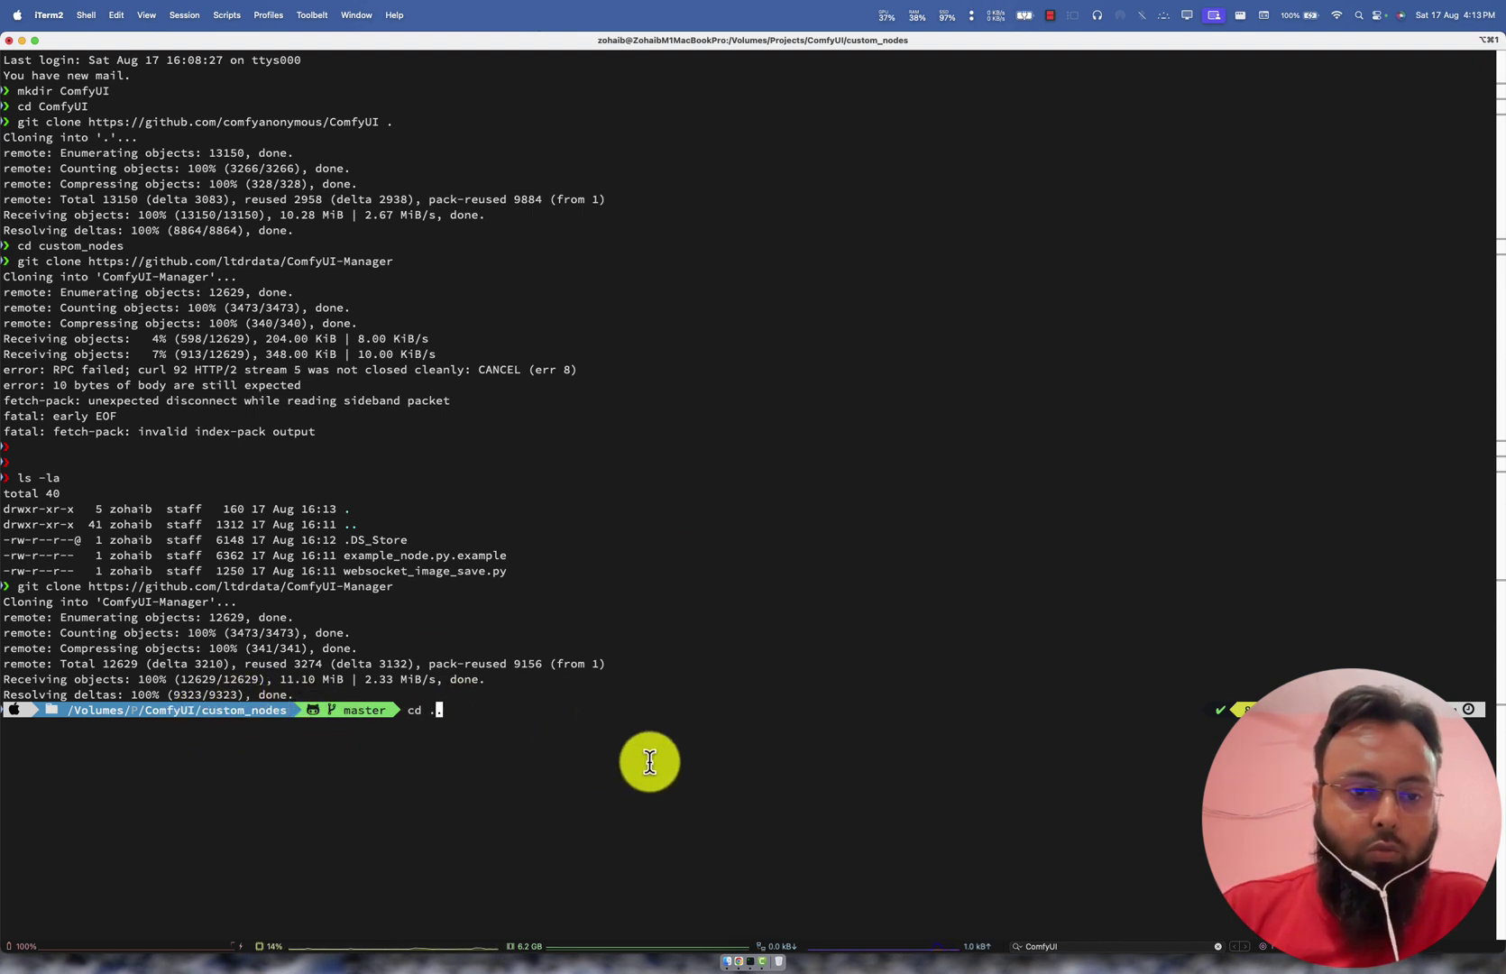
{"action": "type", "text": "."}
{"action": "key", "text": "Return"}
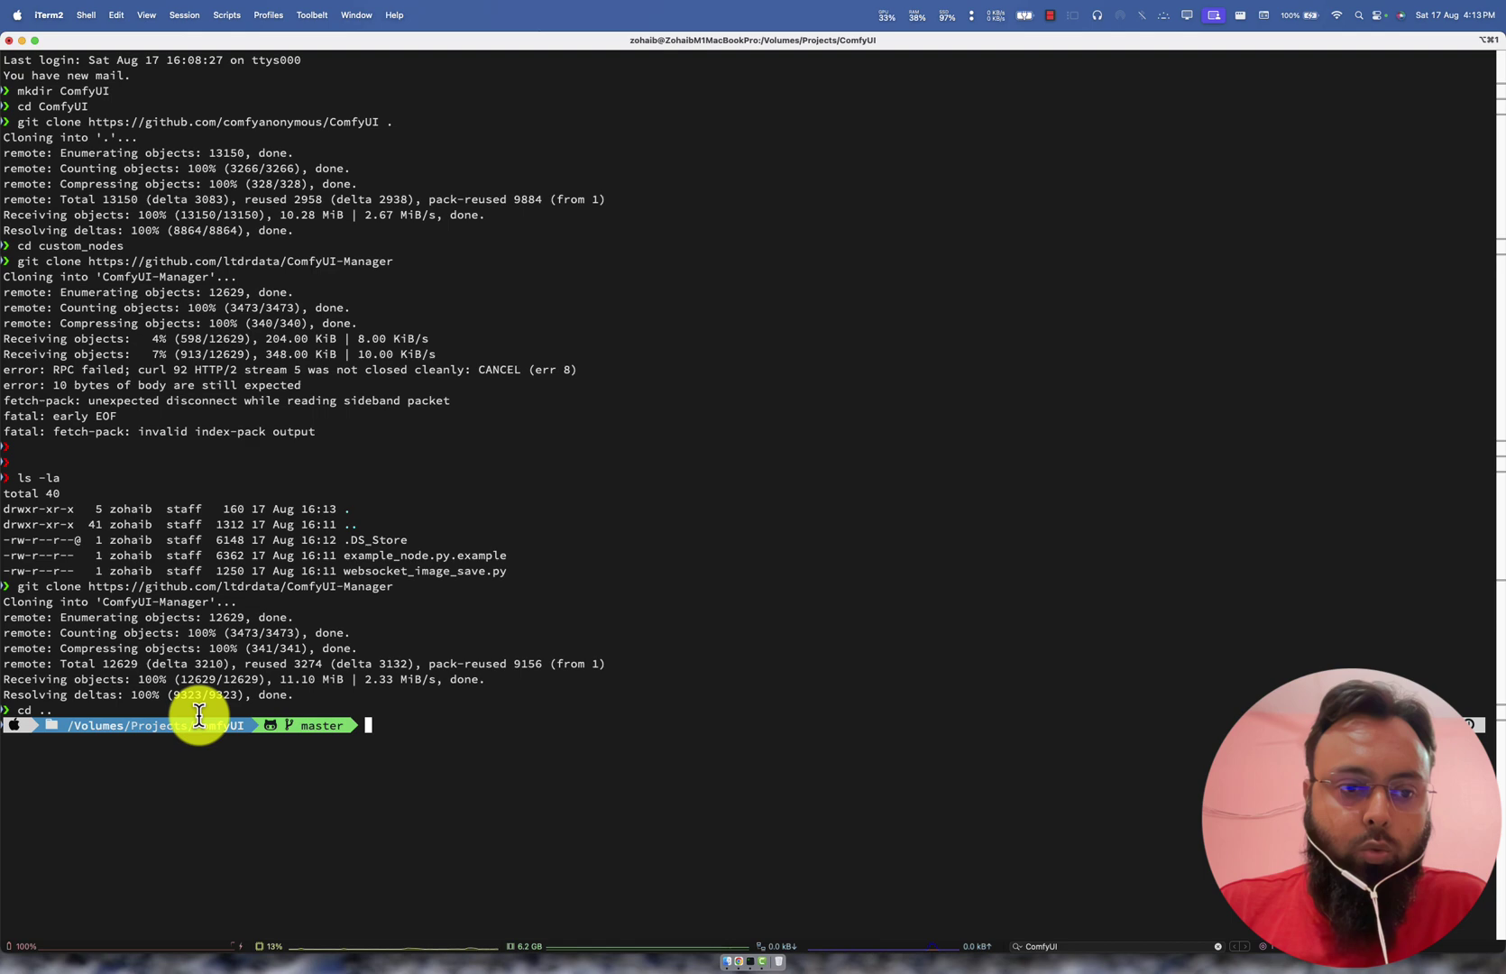
{"action": "key", "text": "super+Tab"}
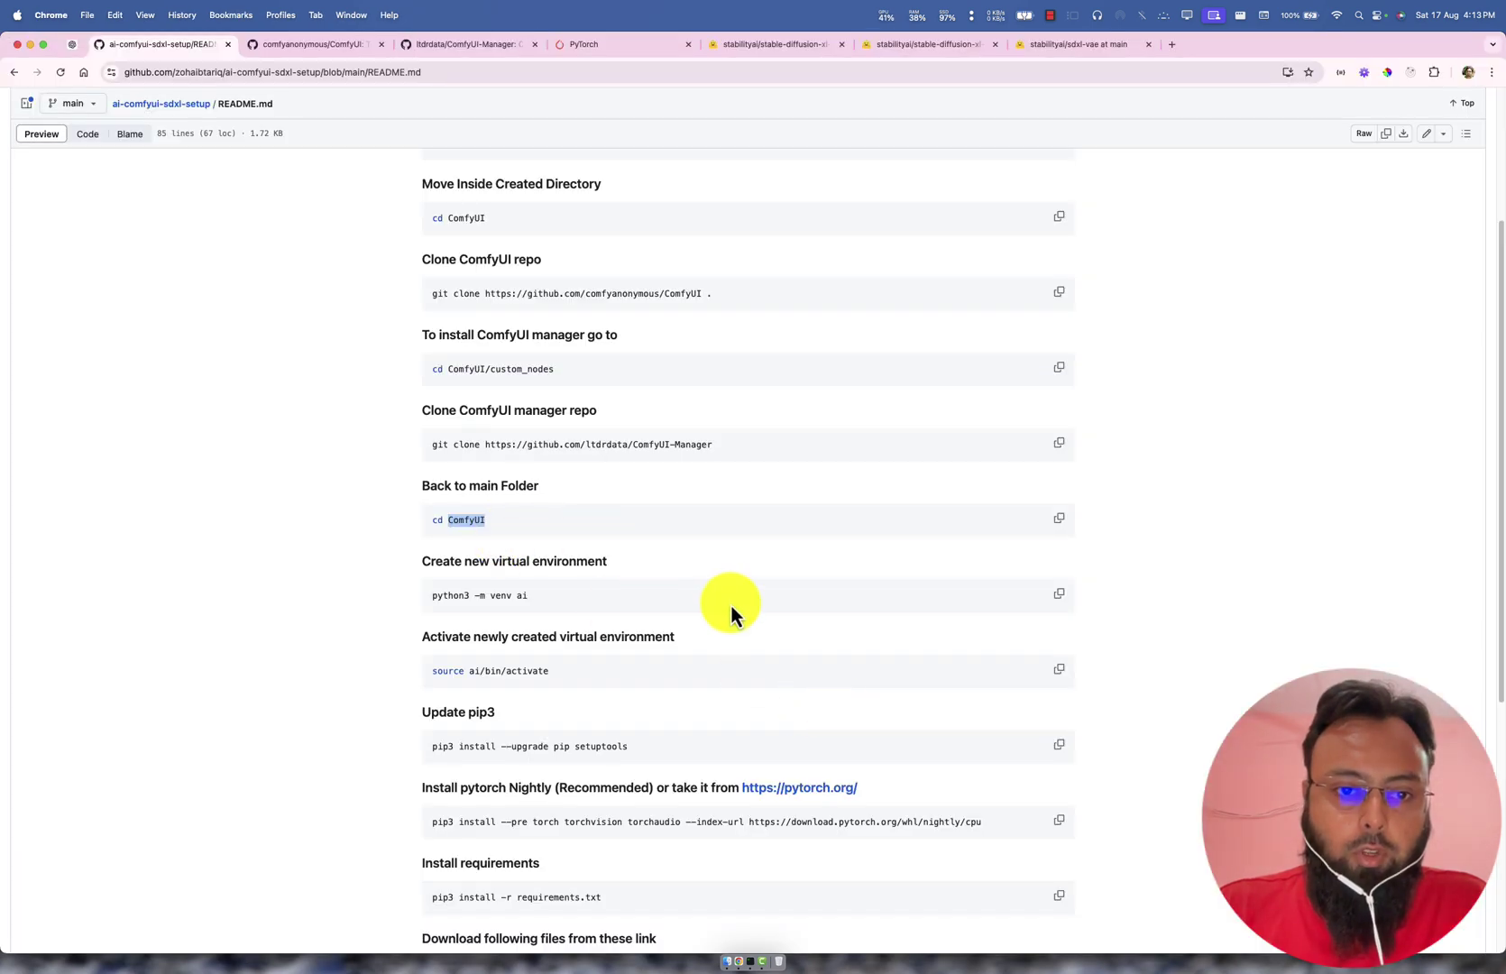
Step: Create a Python virtual environment named ai with the README's python3 venv command
{"action": "left_click", "coordinate": [730, 602]}
{"action": "scroll", "coordinate": [632, 605], "scroll_direction": "down", "scroll_amount": 5}
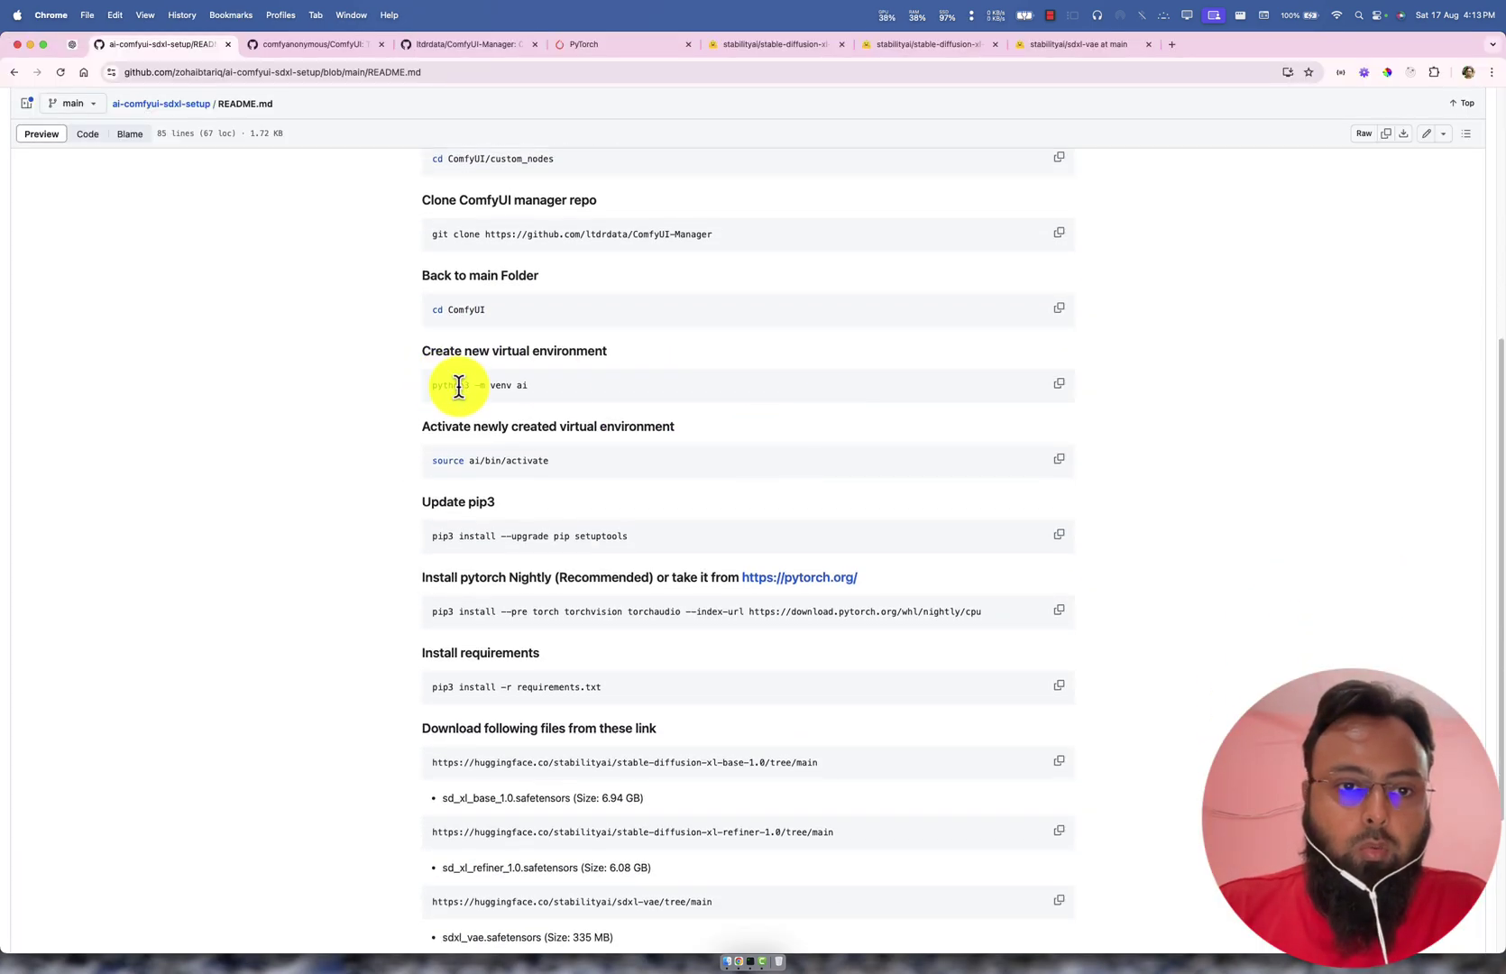
{"action": "double_click", "coordinate": [437, 386]}
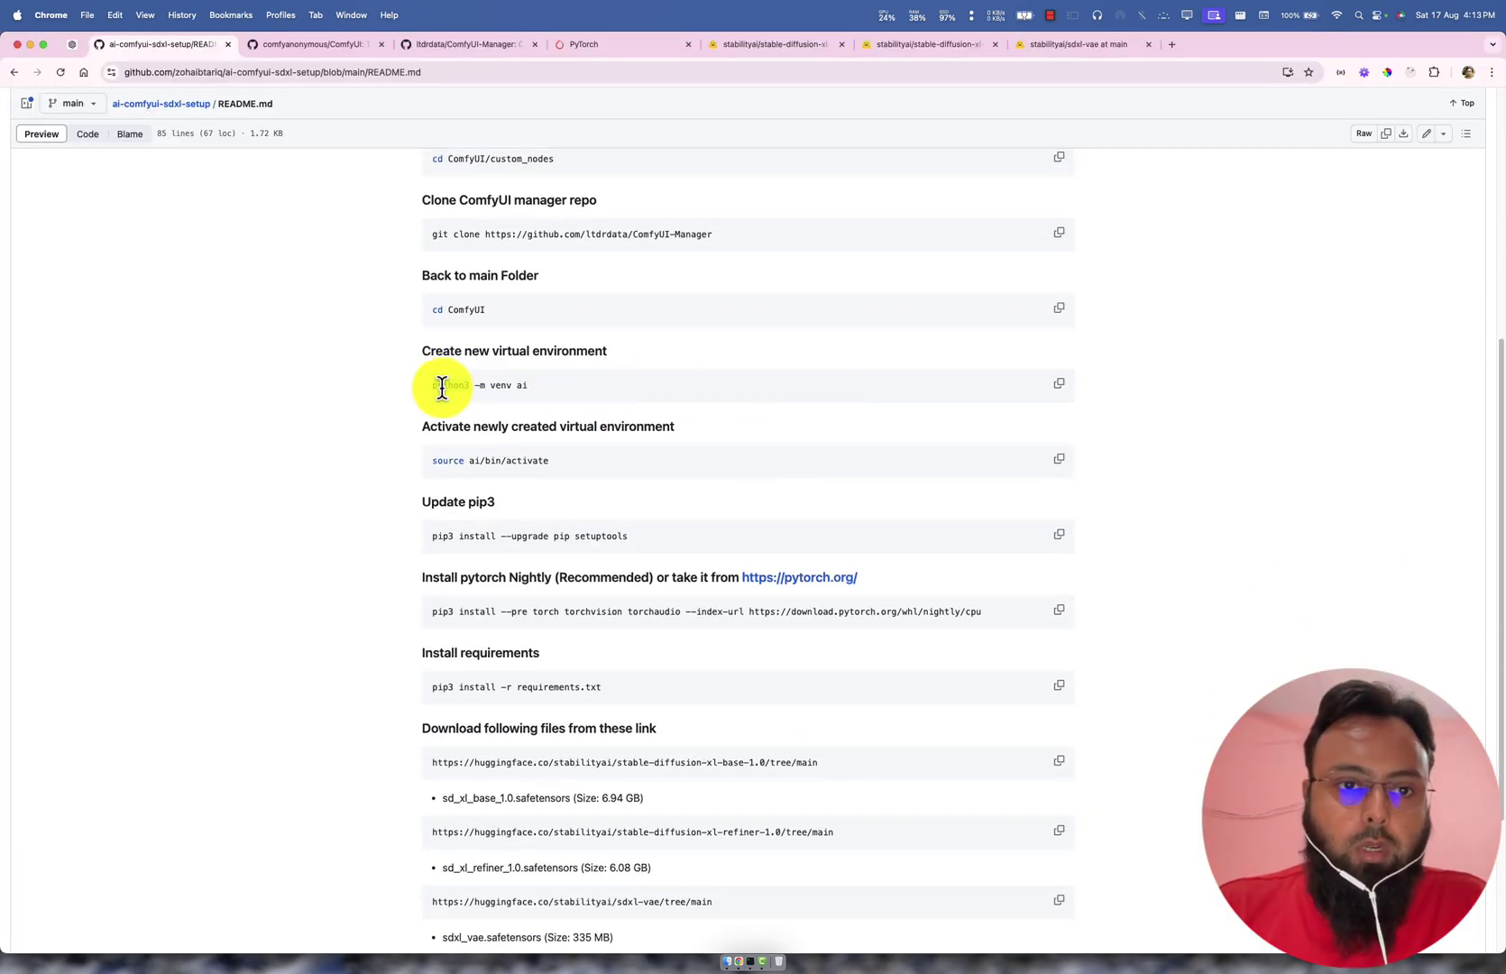
{"action": "left_click", "coordinate": [1059, 385]}
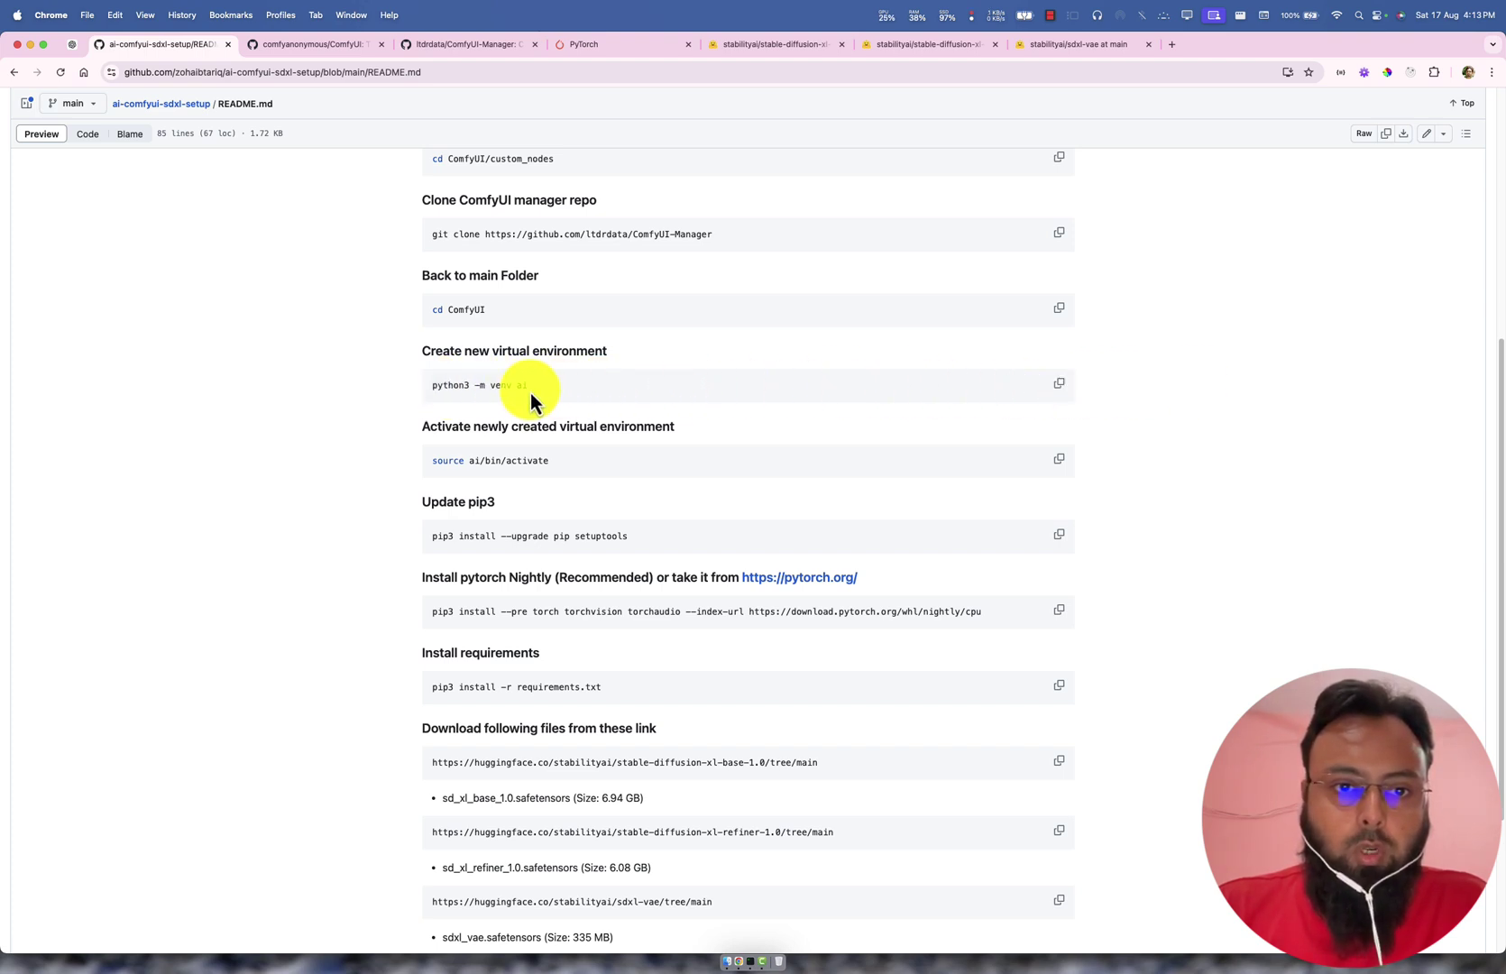
{"action": "left_click", "coordinate": [1057, 388]}
{"action": "key", "text": "super+Tab"}
{"action": "key", "text": "super+v"}
{"action": "key", "text": "Return"}
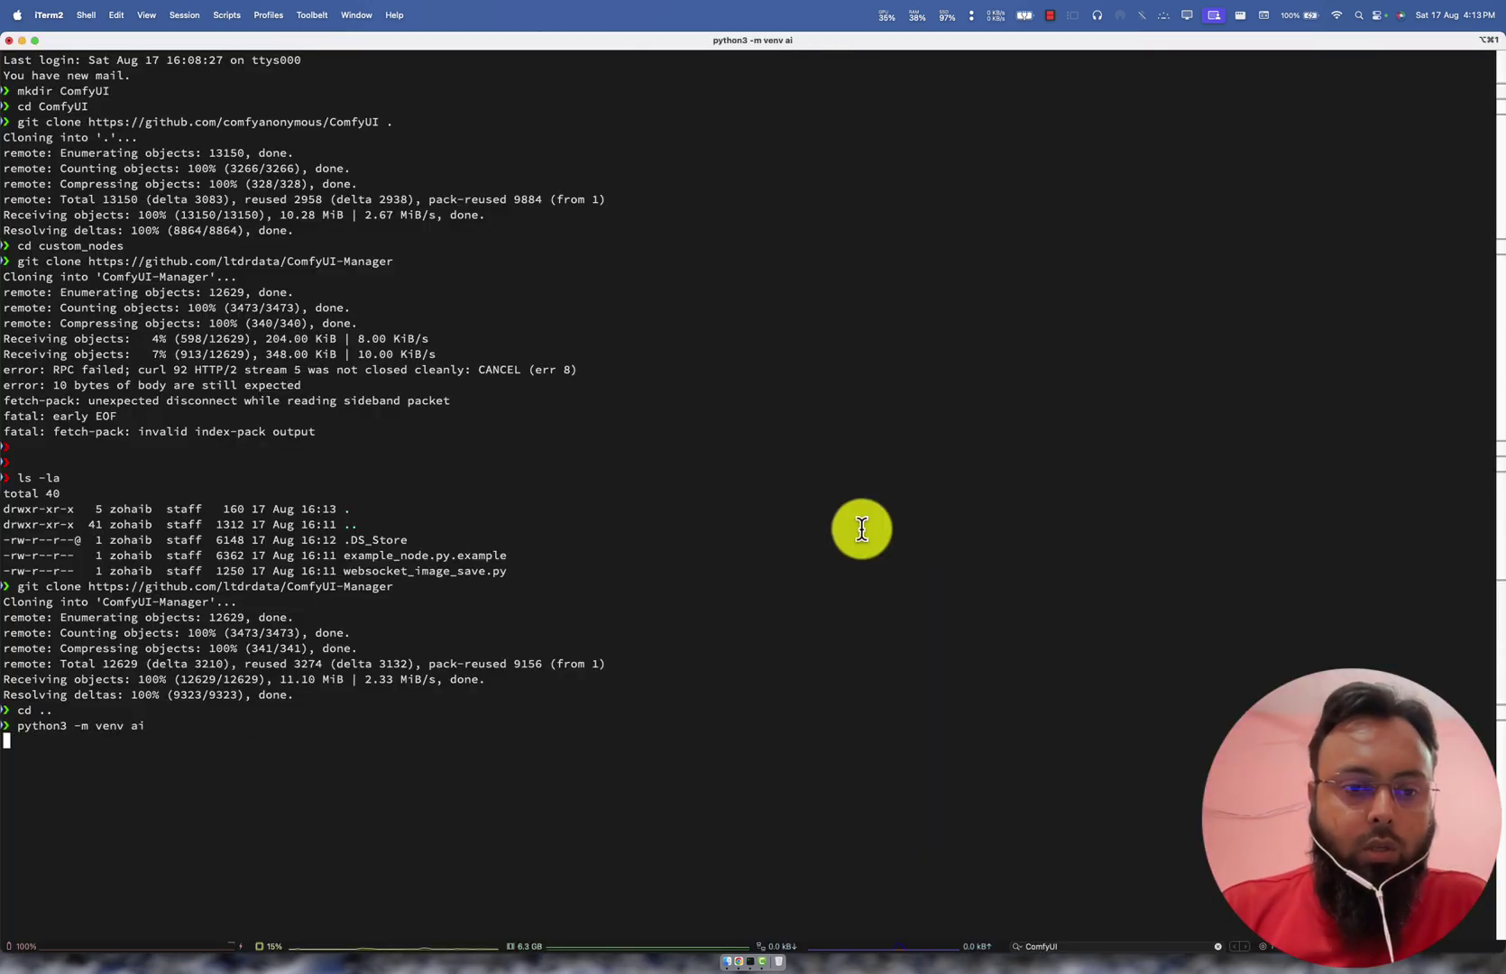
{"action": "double_click", "coordinate": [137, 726]}
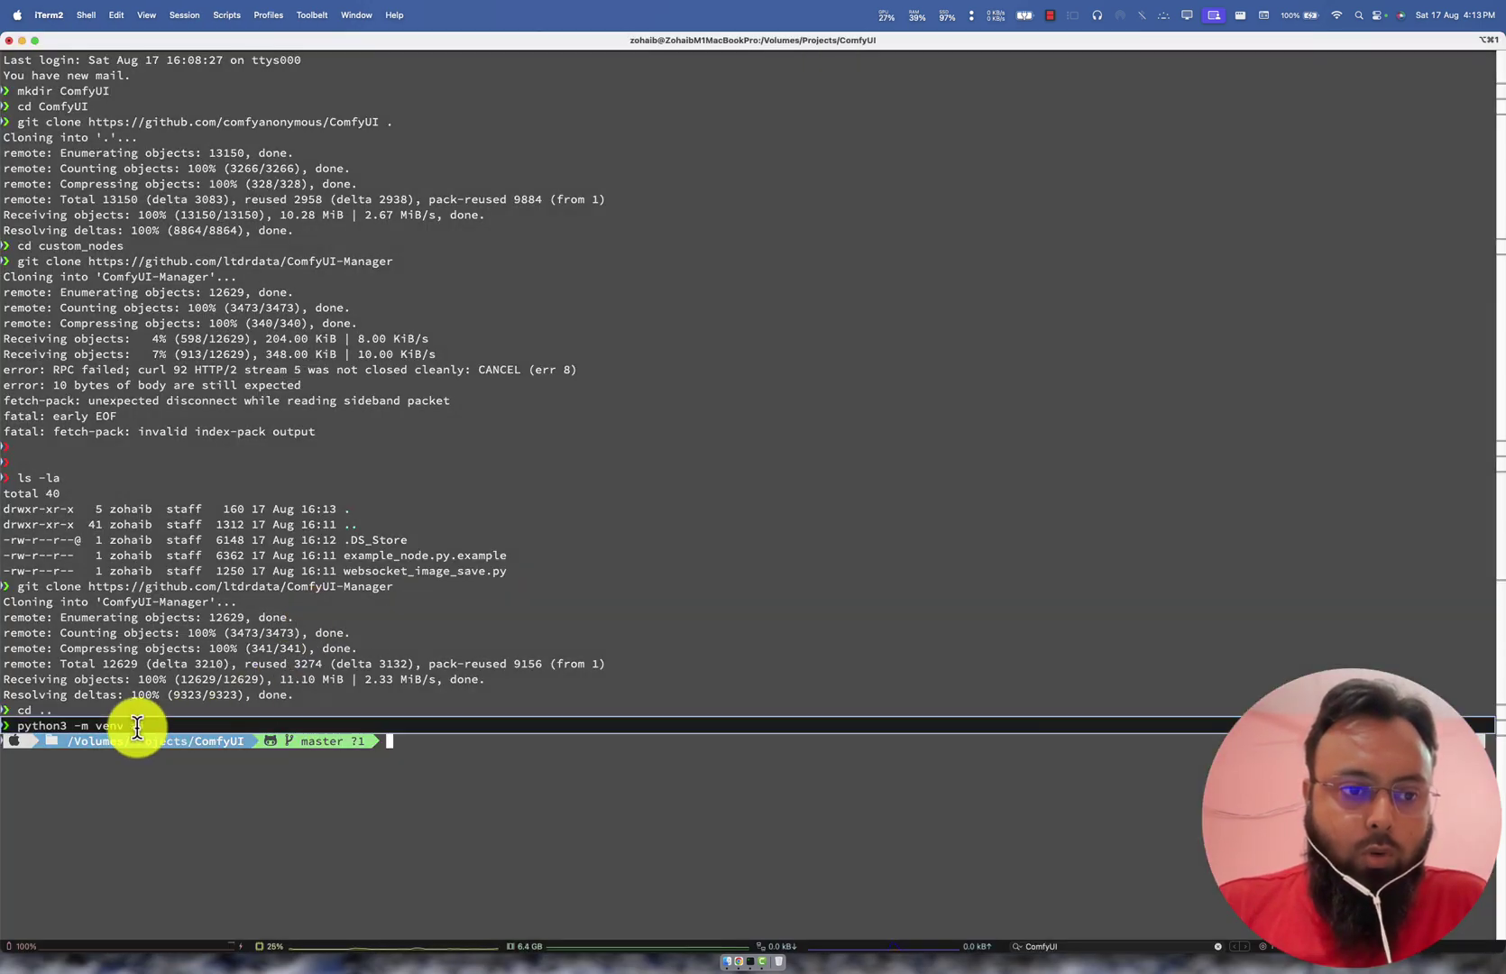
Step: Activate the ai virtual environment and confirm its prompt indicator
{"action": "key", "text": "super+Tab"}
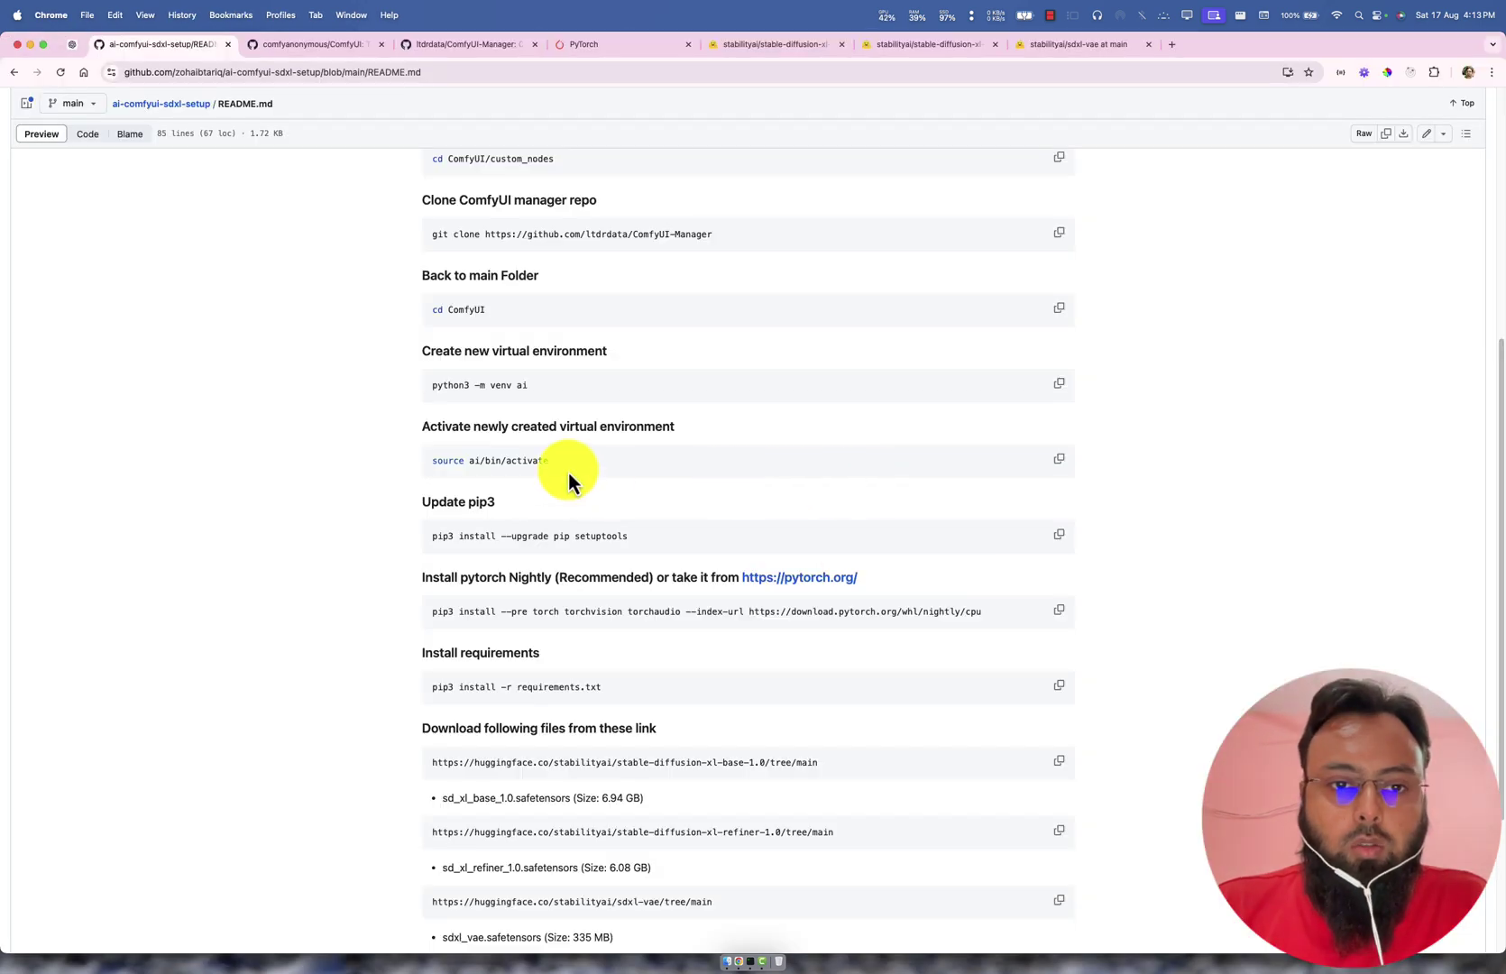
{"action": "scroll", "coordinate": [603, 426], "scroll_direction": "down", "scroll_amount": 1}
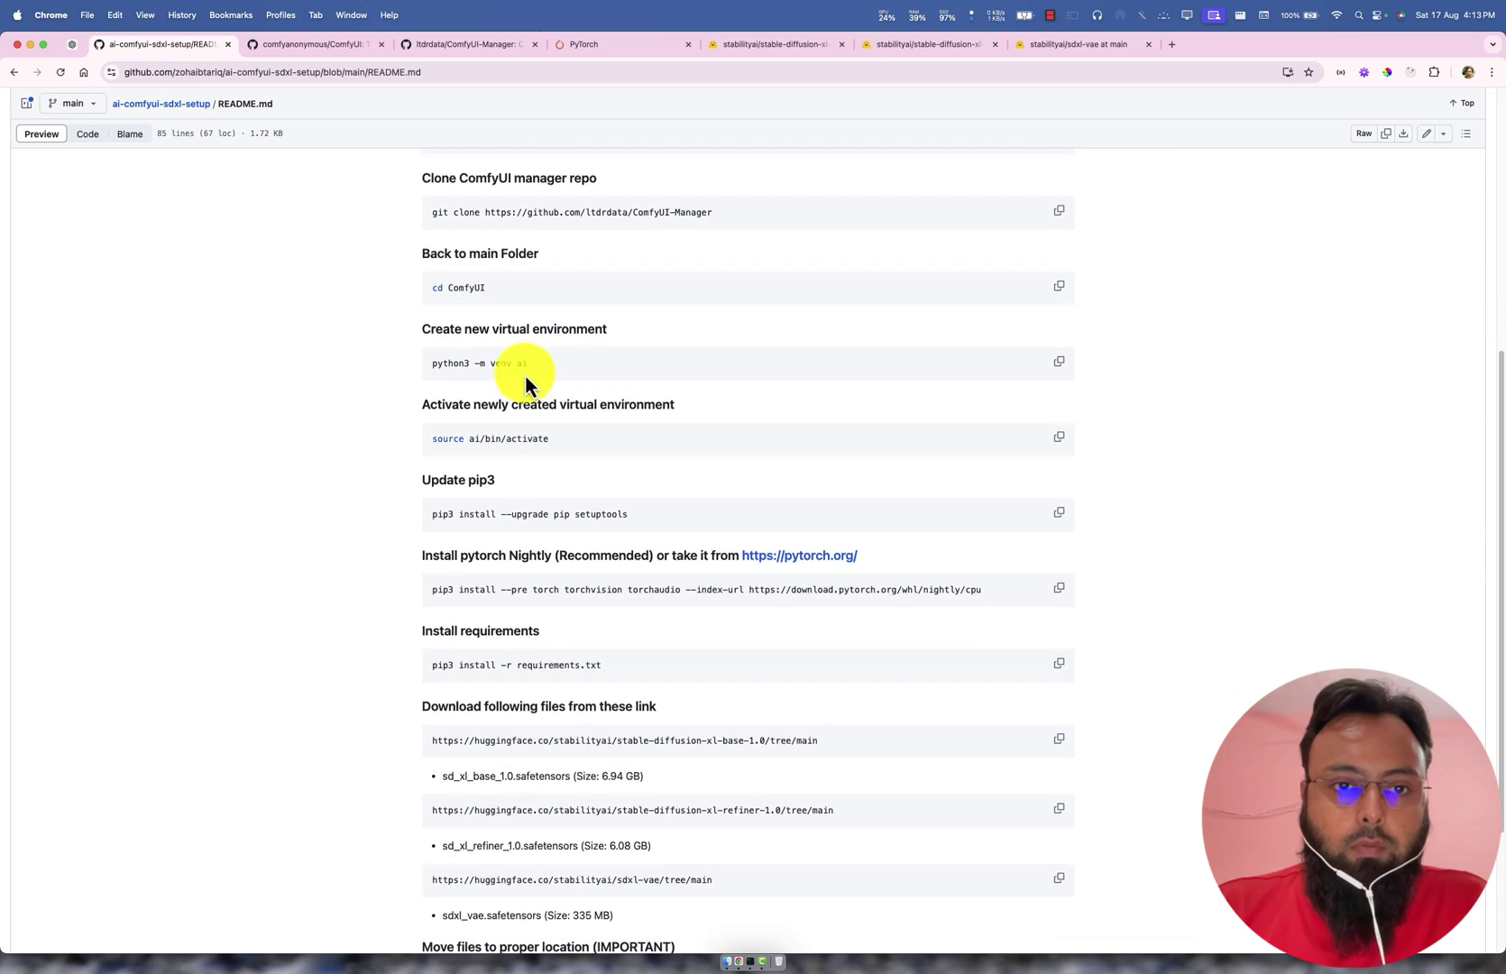
{"action": "left_click", "coordinate": [1064, 442]}
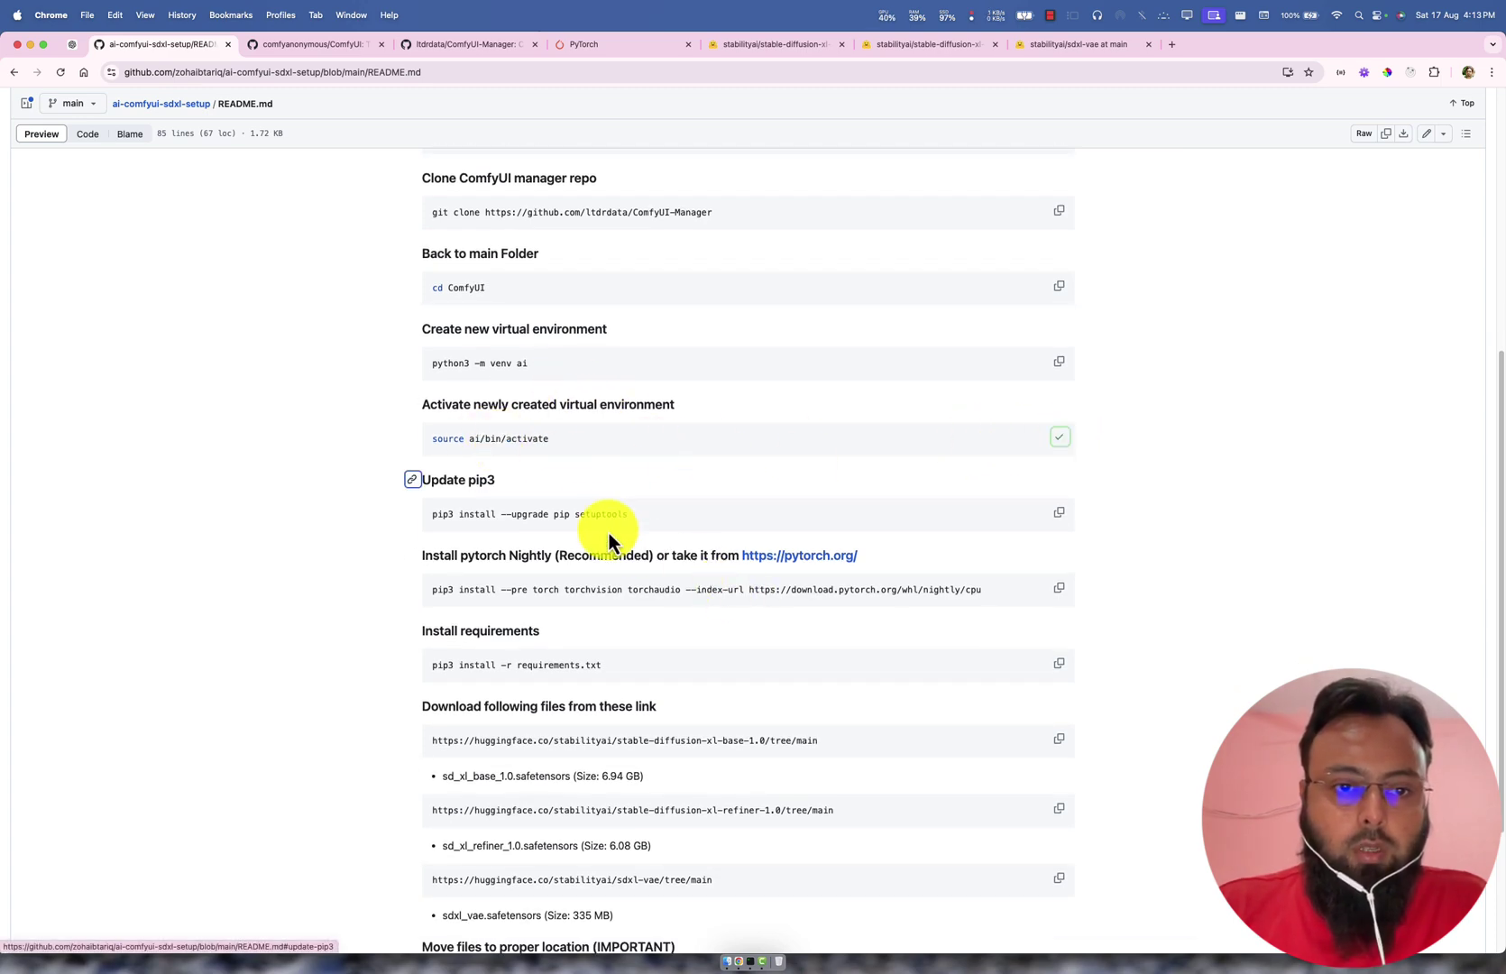
{"action": "key", "text": "super+Tab"}
{"action": "left_click", "coordinate": [766, 800]}
{"action": "key", "text": "super+v"}
{"action": "key", "text": "Return"}
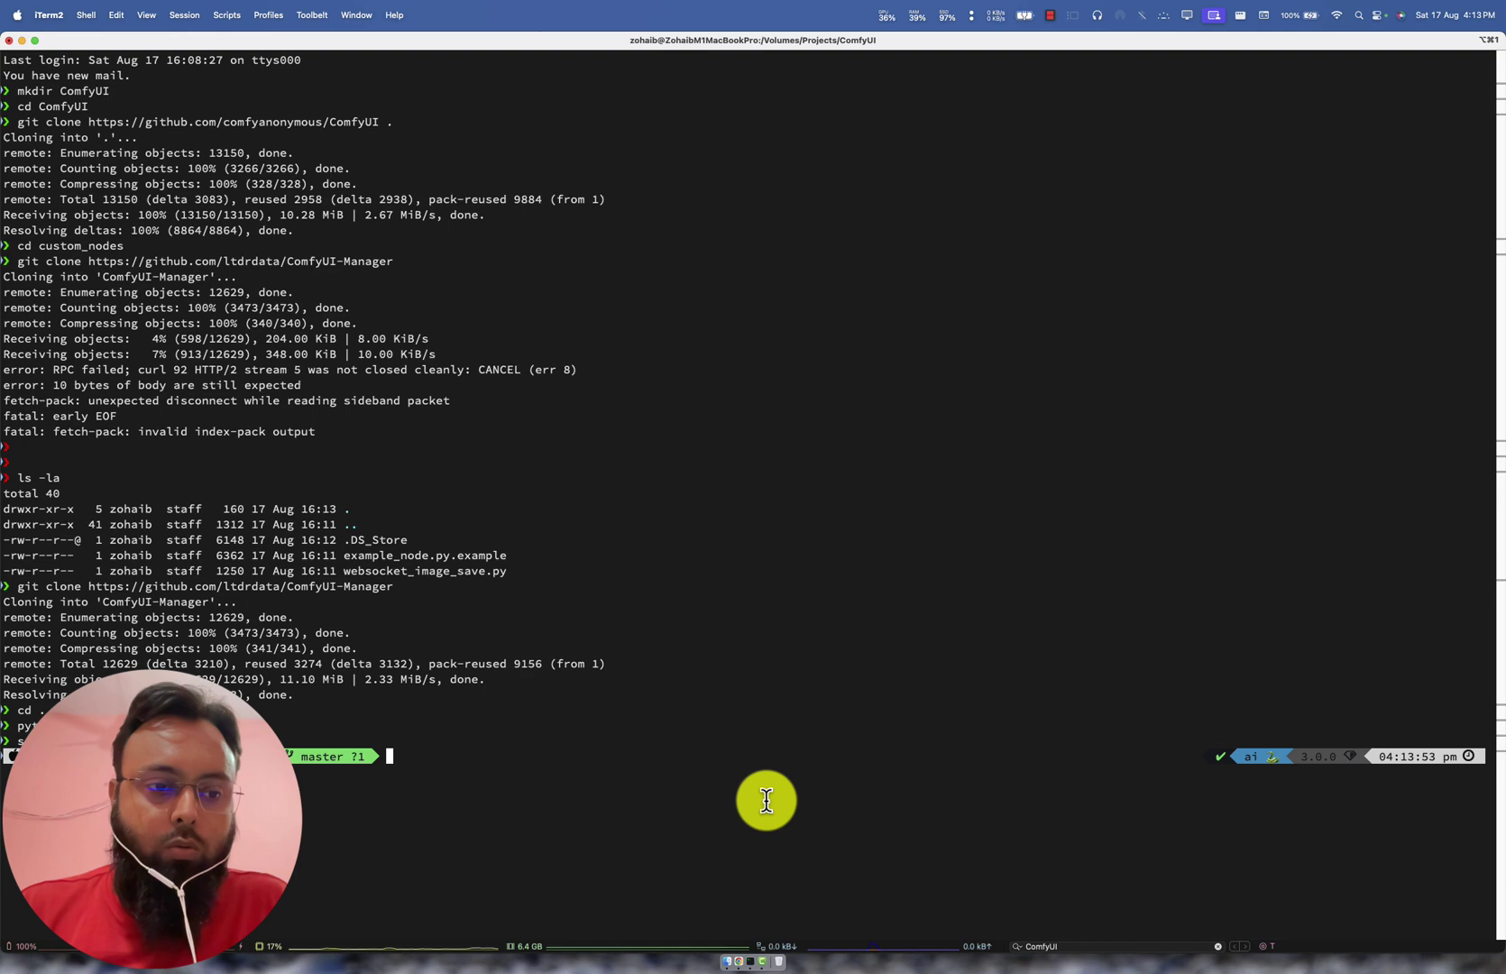
{"action": "left_click_drag", "start_coordinate": [1227, 756], "coordinate": [1304, 756]}
{"action": "left_click", "coordinate": [1284, 760]}
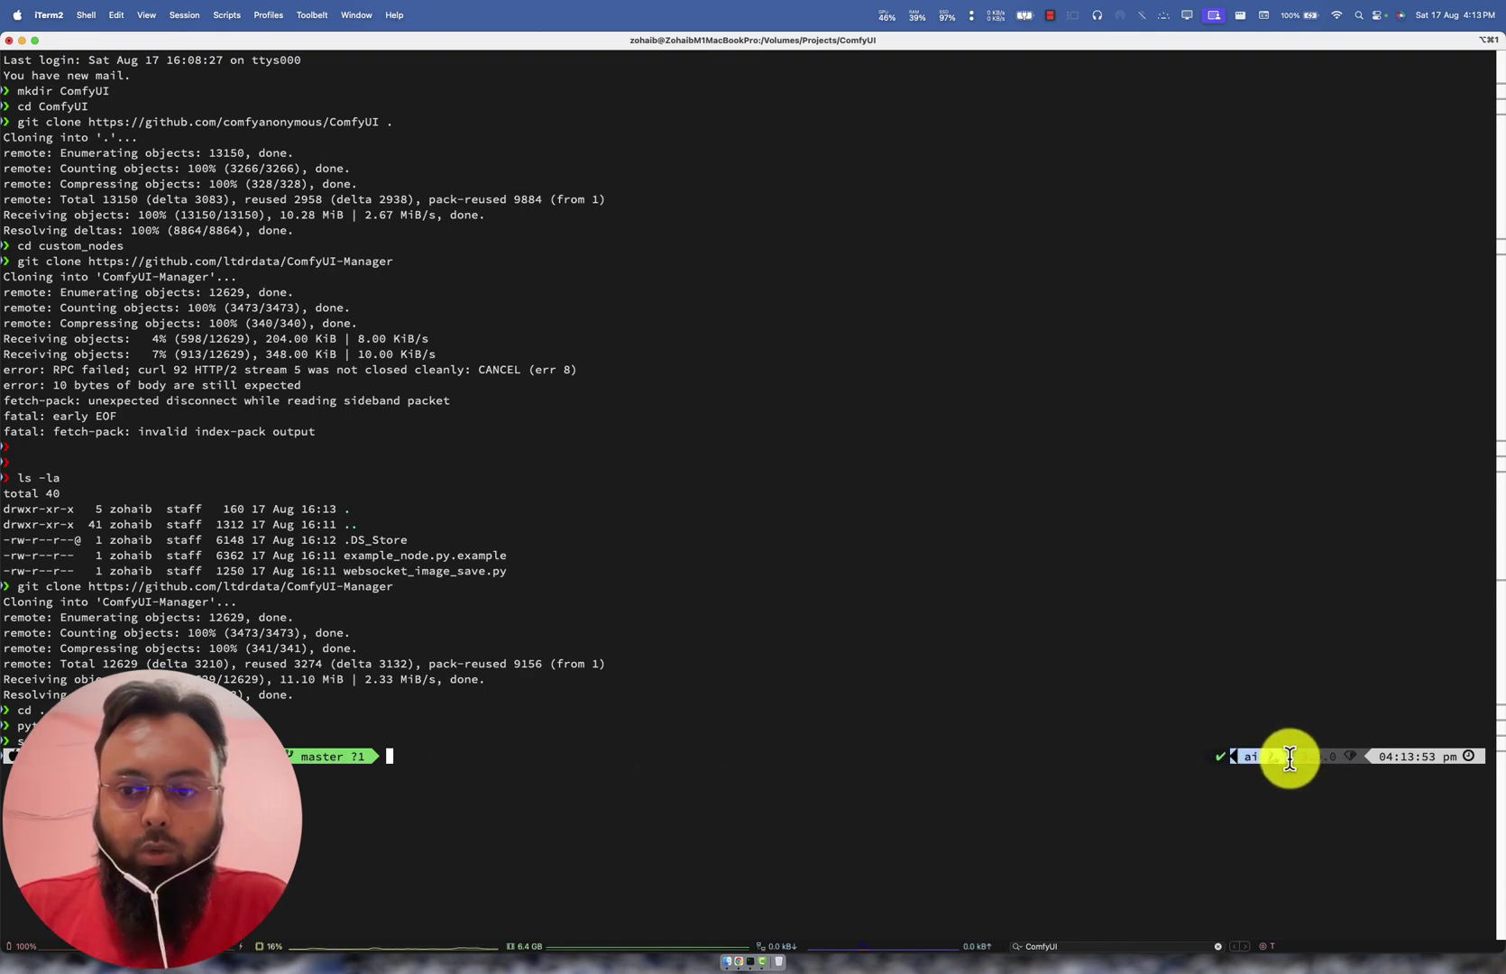
{"action": "key", "text": "super+Tab"}
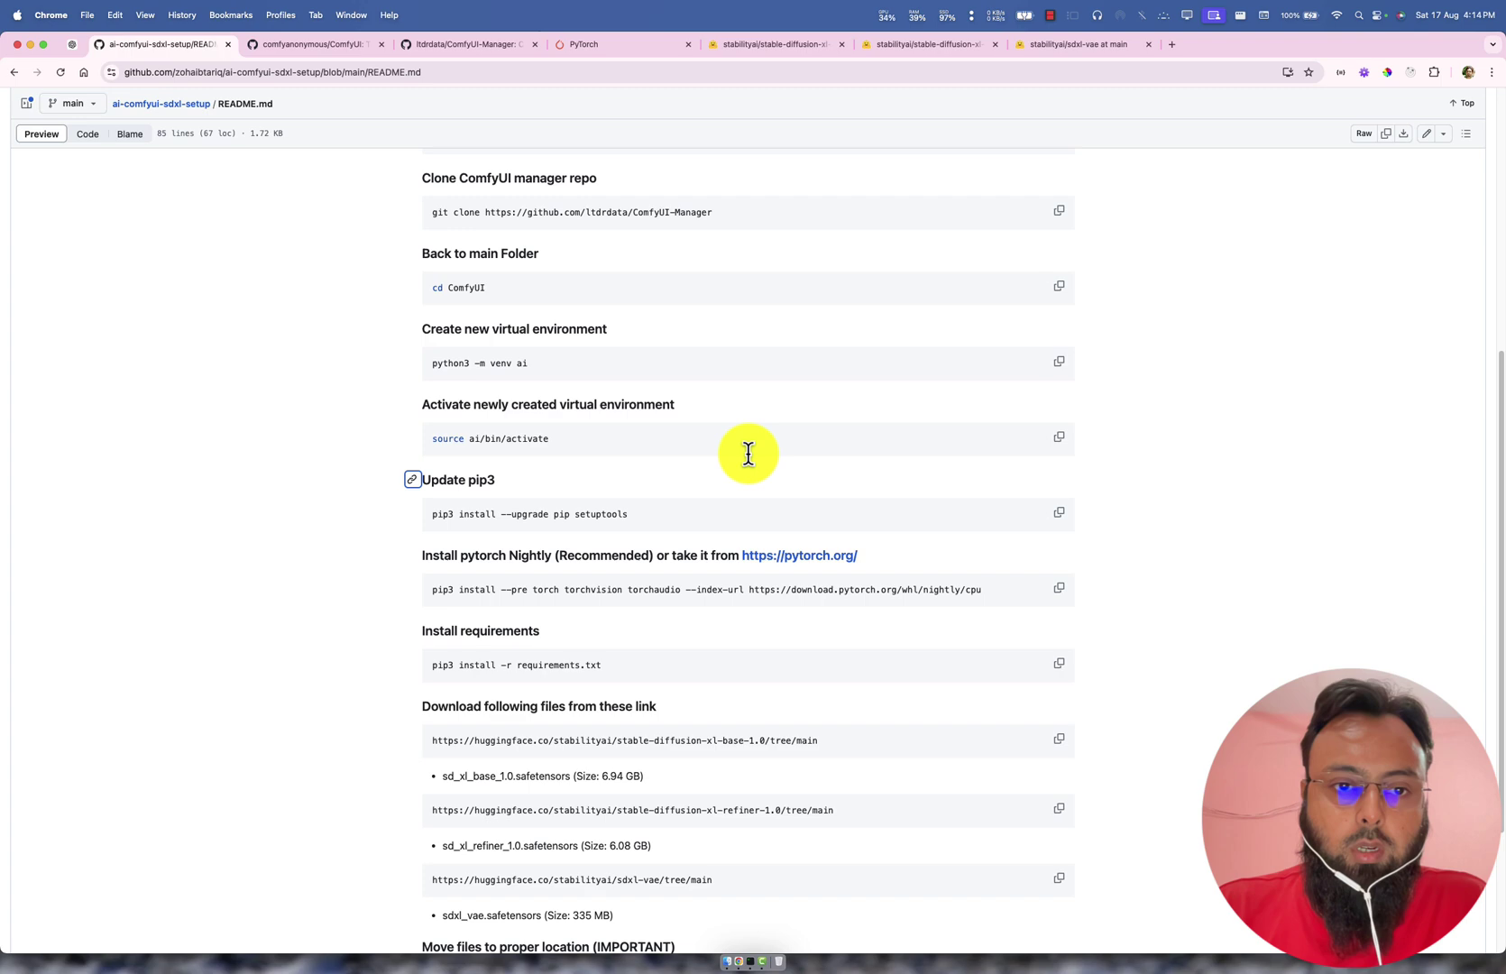
Step: Upgrade pip and setuptools with the README's pip3 upgrade command
{"action": "scroll", "coordinate": [636, 473], "scroll_direction": "down", "scroll_amount": 3}
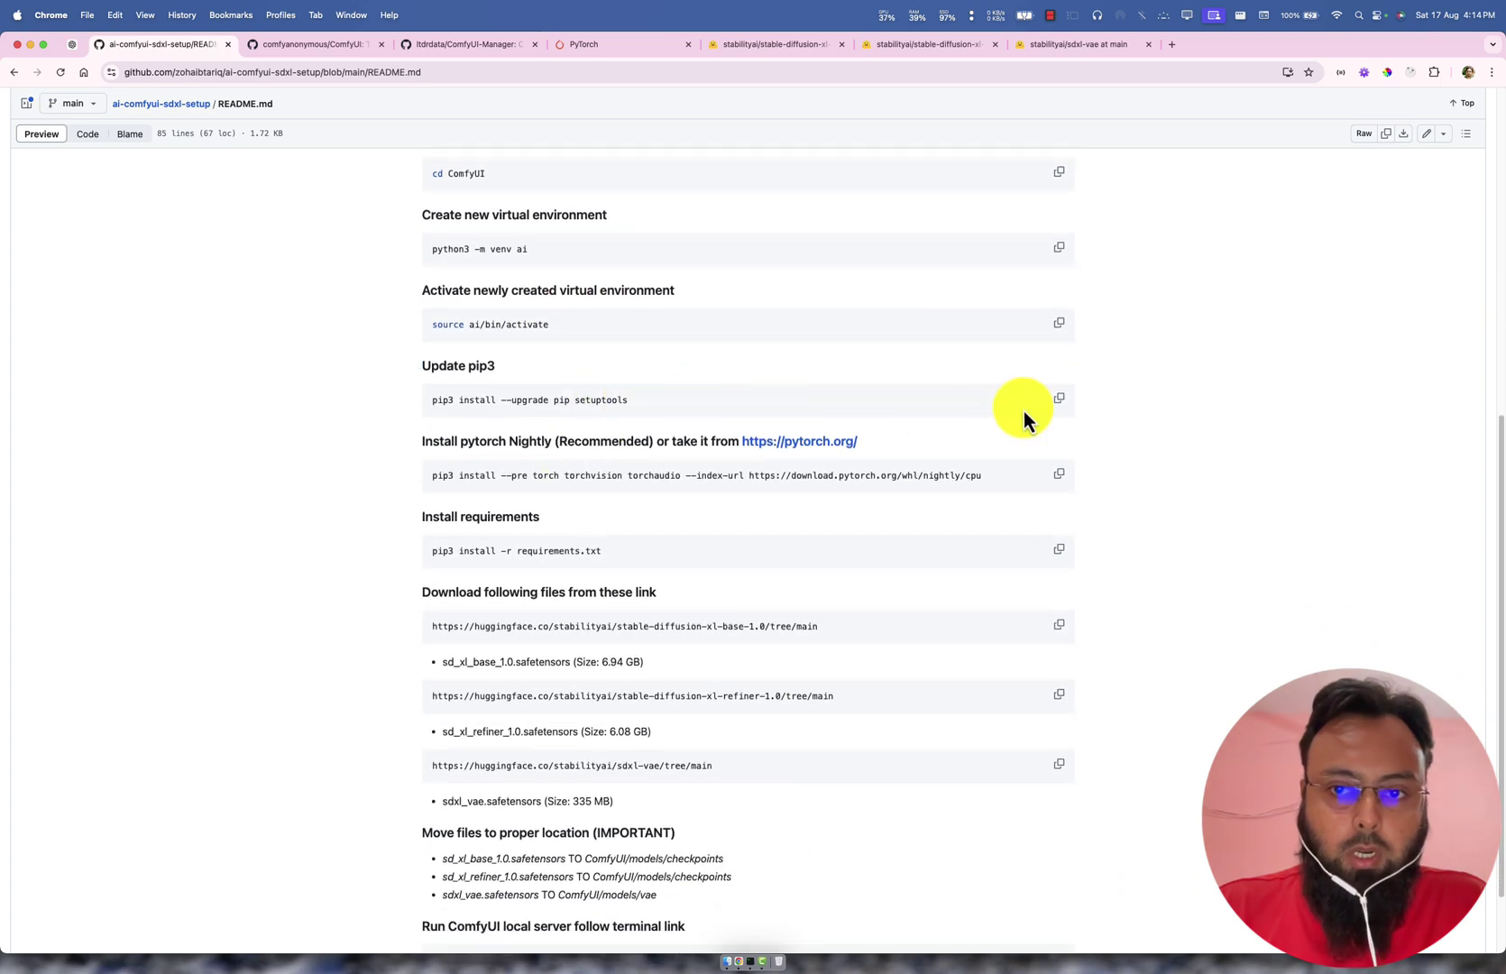
{"action": "left_click", "coordinate": [1061, 403]}
{"action": "key", "text": "super+Tab"}
{"action": "key", "text": "super+v"}
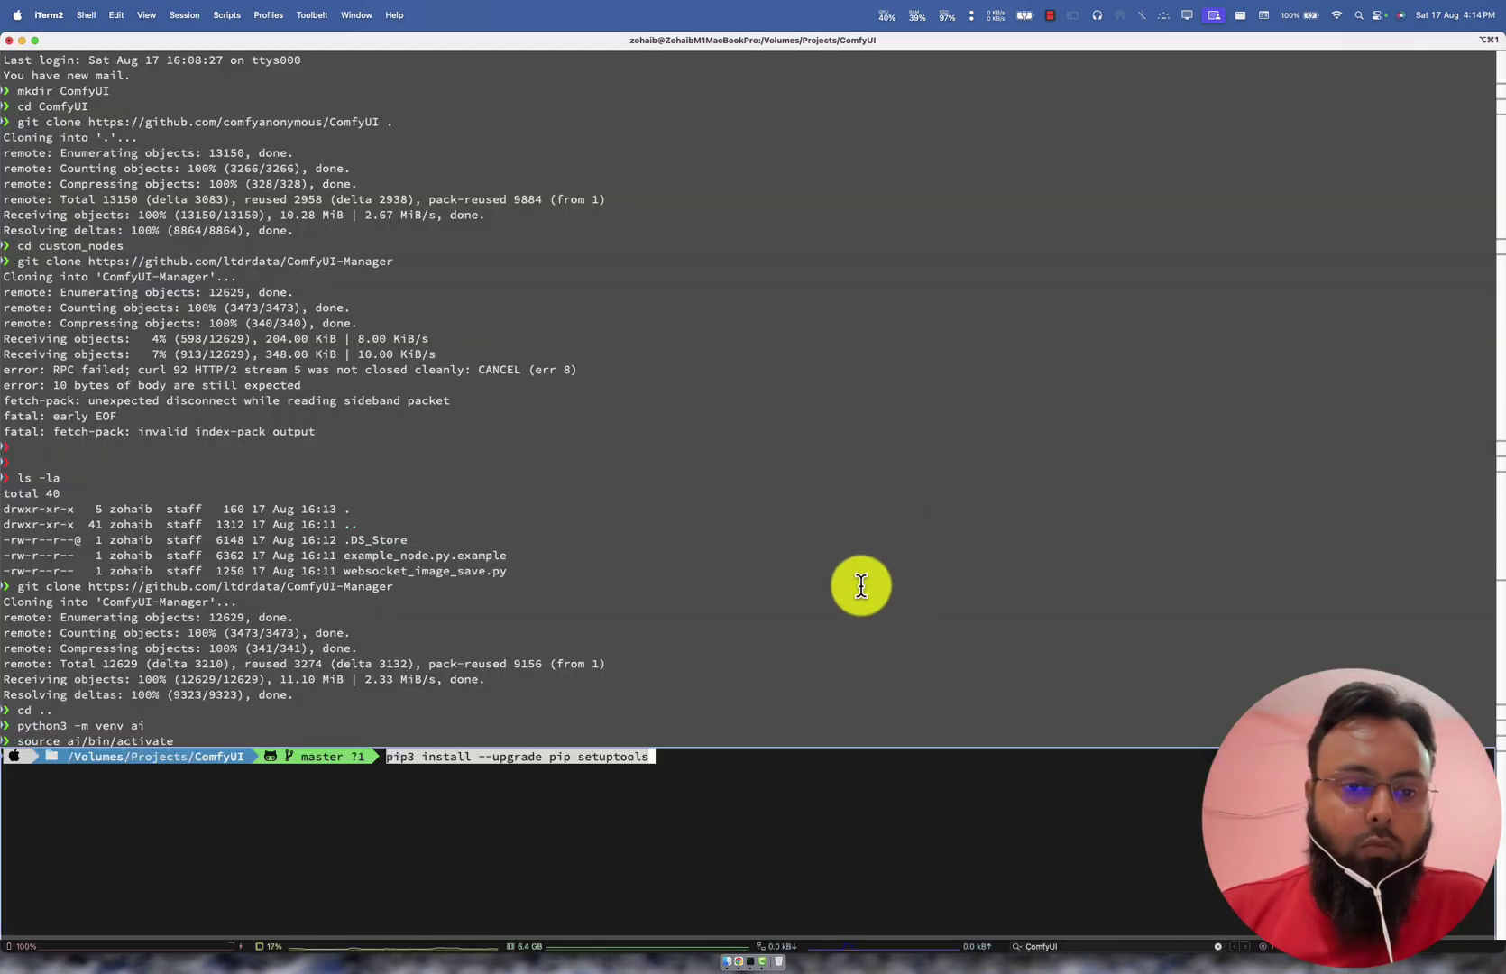
{"action": "key", "text": "Return"}
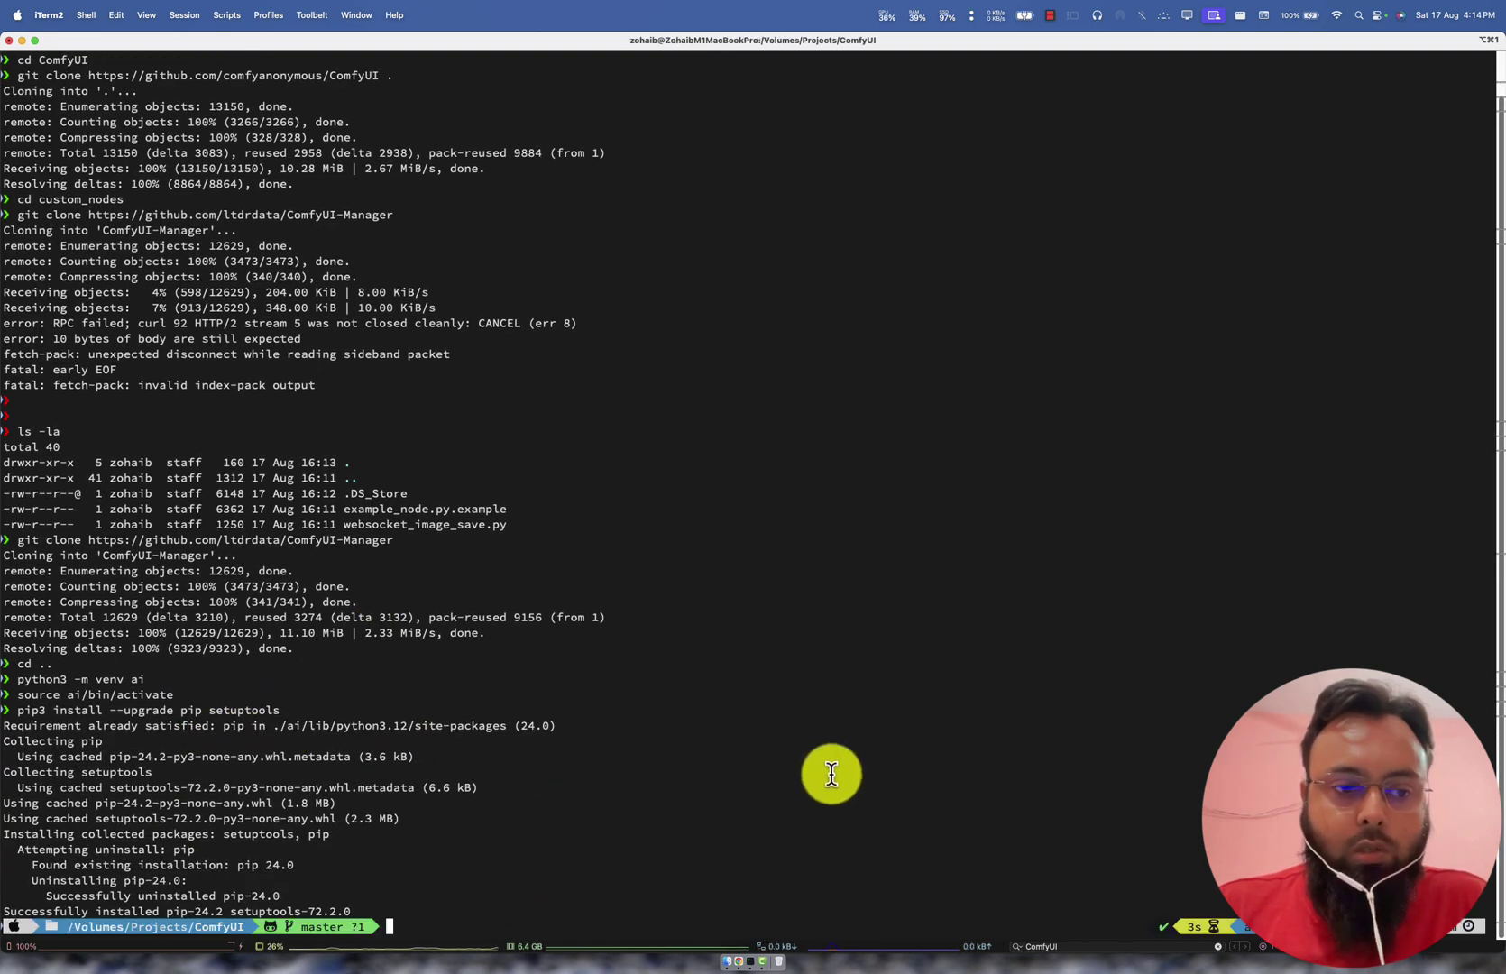
Step: Run pip3 install -r requirements.txt in the ai environment
{"action": "key", "text": "super+Tab"}
{"action": "scroll", "coordinate": [621, 539], "scroll_direction": "down", "scroll_amount": 1}
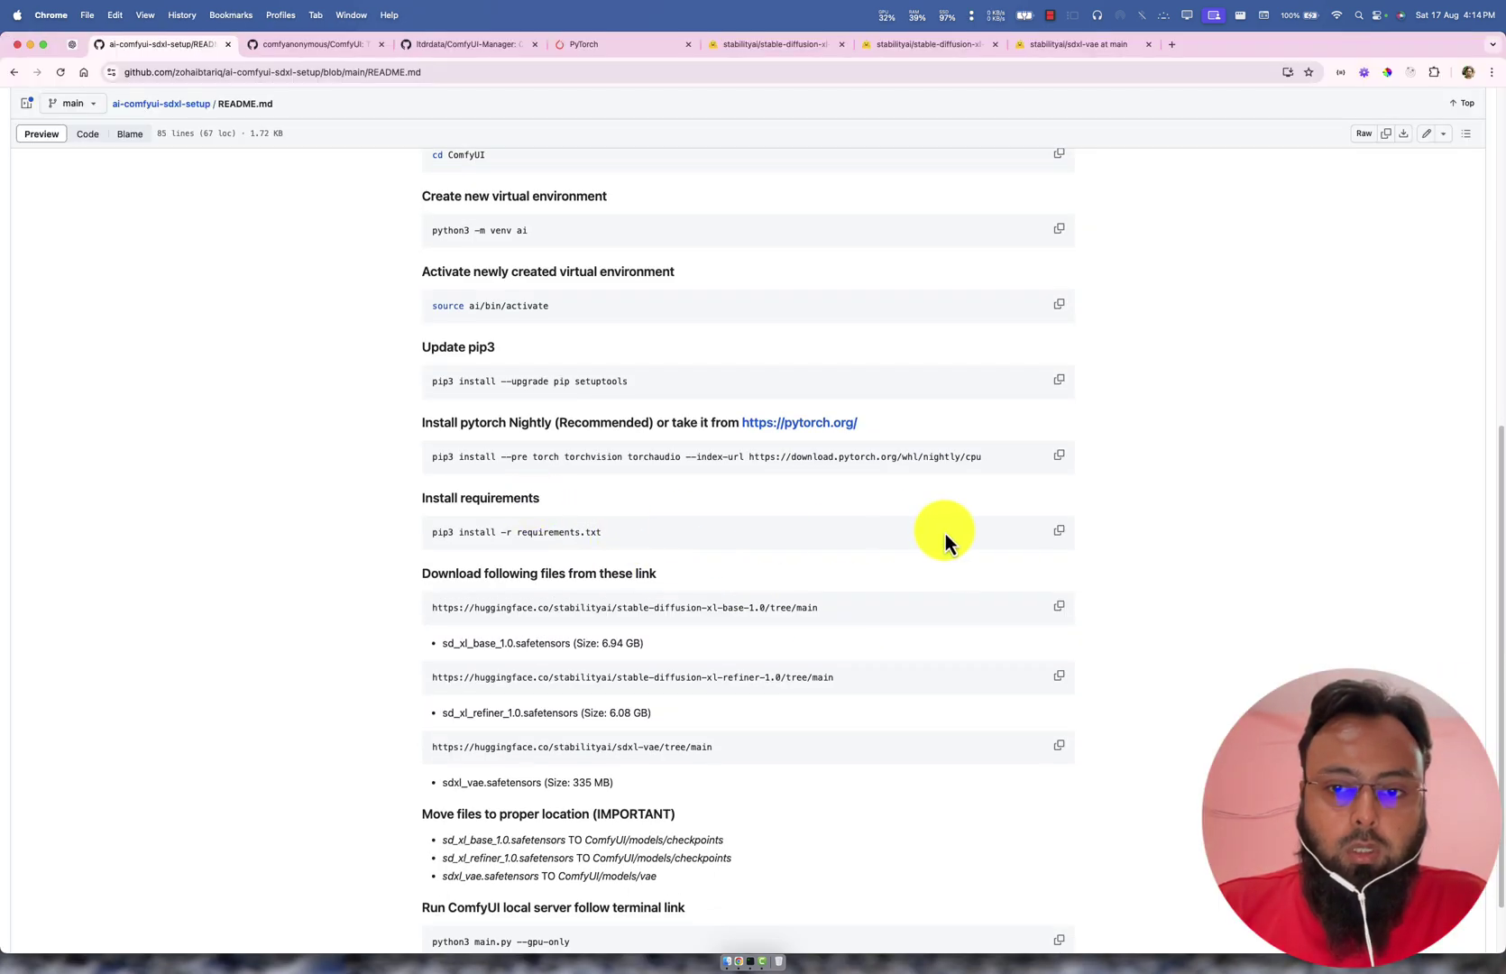
{"action": "left_click", "coordinate": [1059, 533]}
{"action": "left_click_drag", "start_coordinate": [525, 532], "coordinate": [619, 531]}
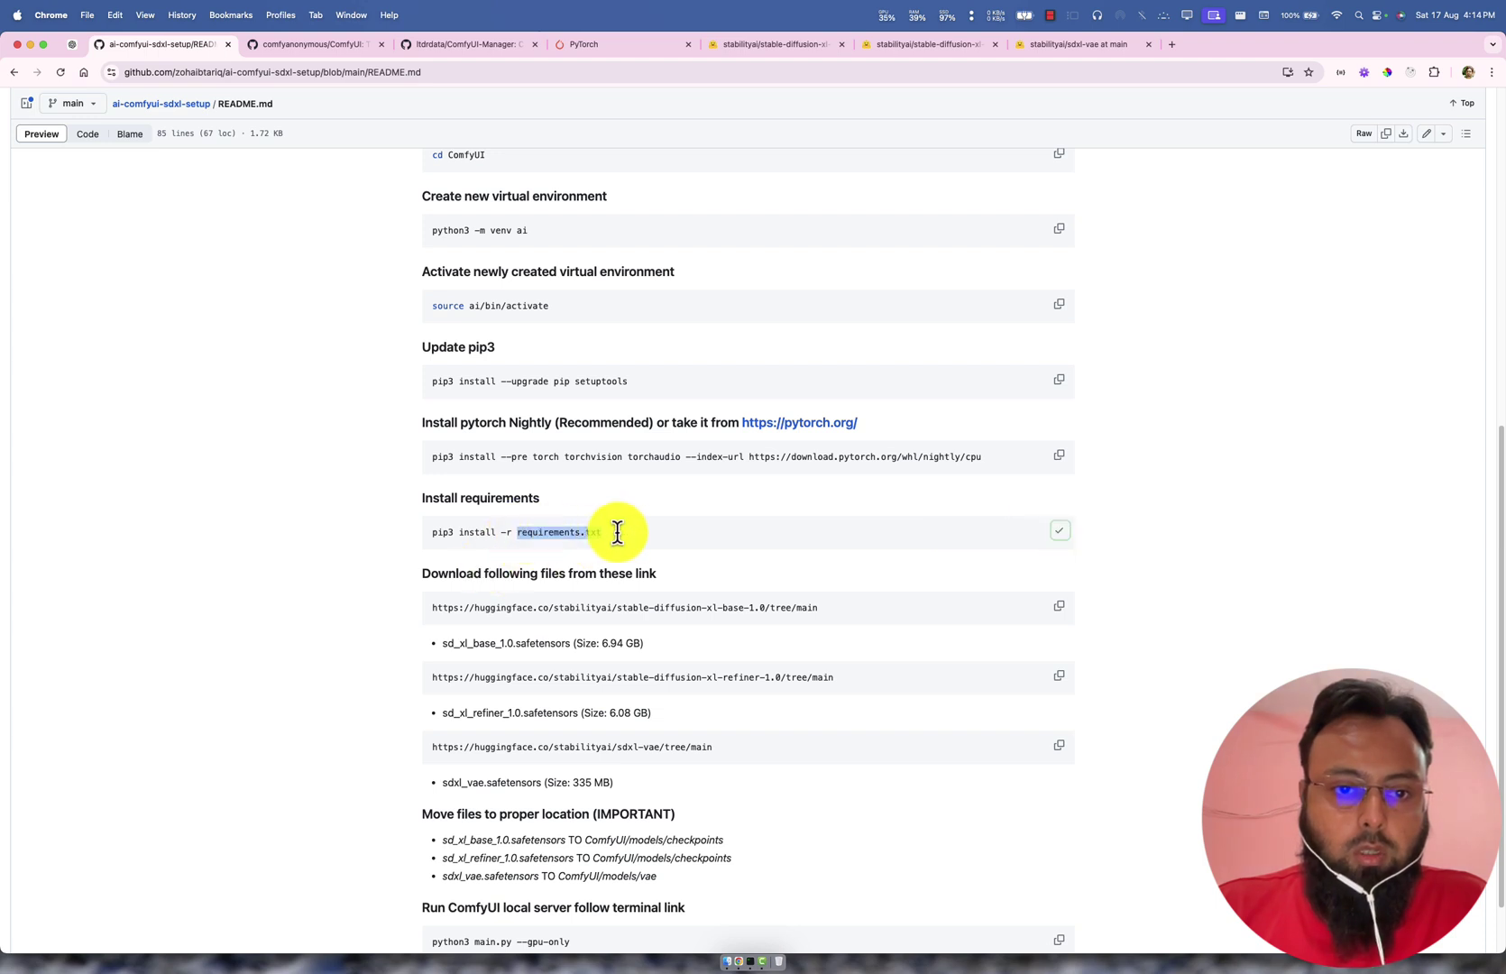
{"action": "left_click", "coordinate": [692, 542]}
{"action": "left_click", "coordinate": [1060, 532]}
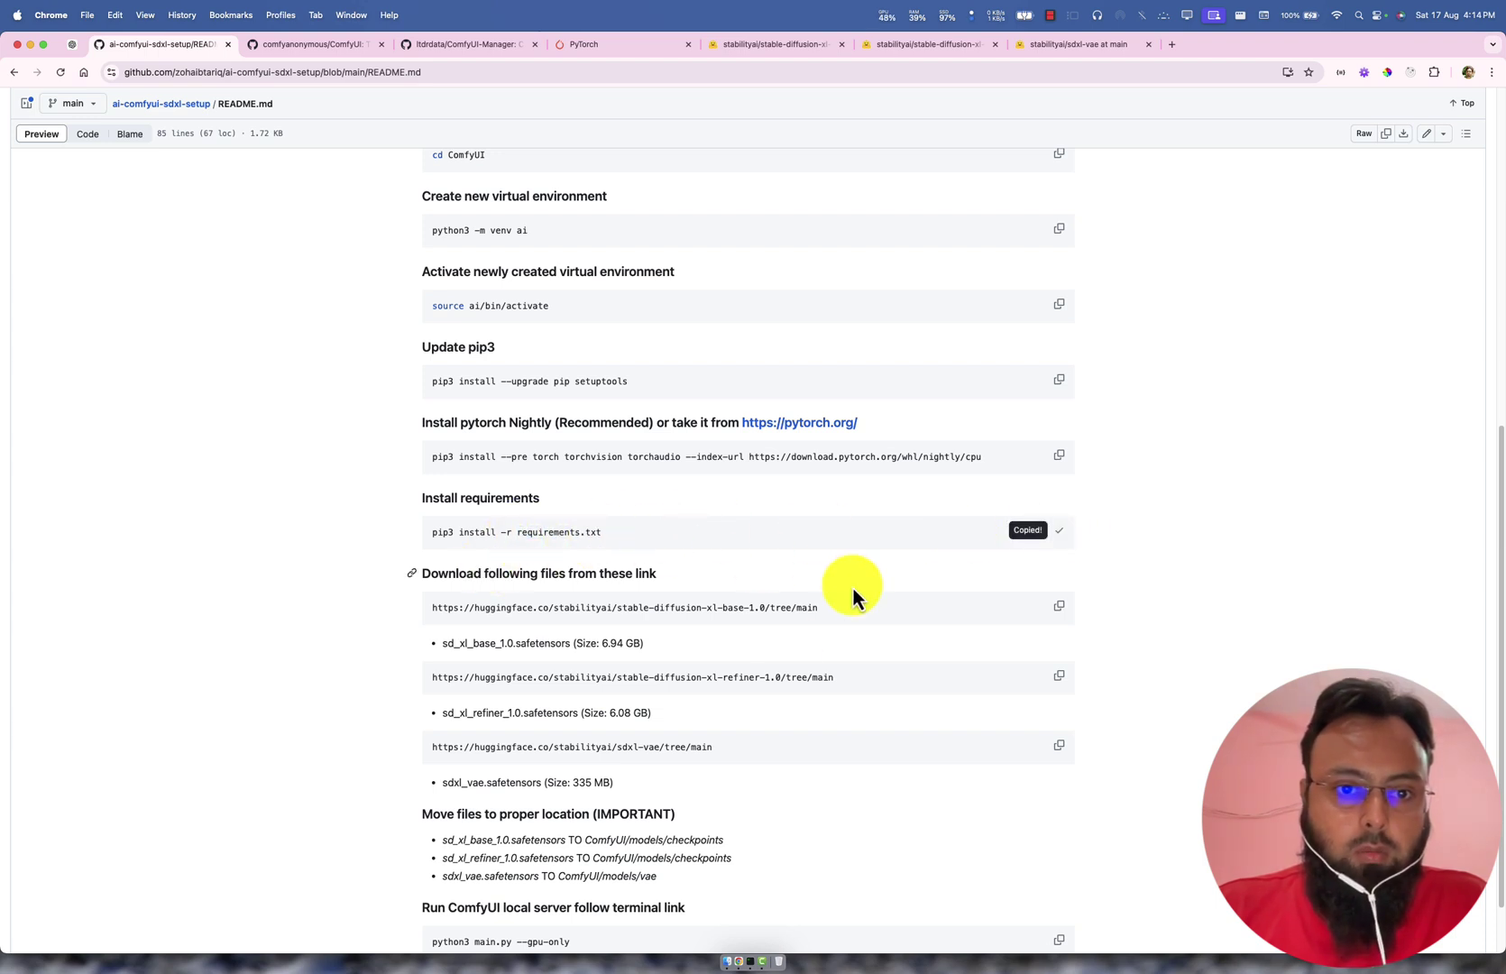
{"action": "key", "text": "super+Tab"}
{"action": "key", "text": "super+v"}
{"action": "key", "text": "Return"}
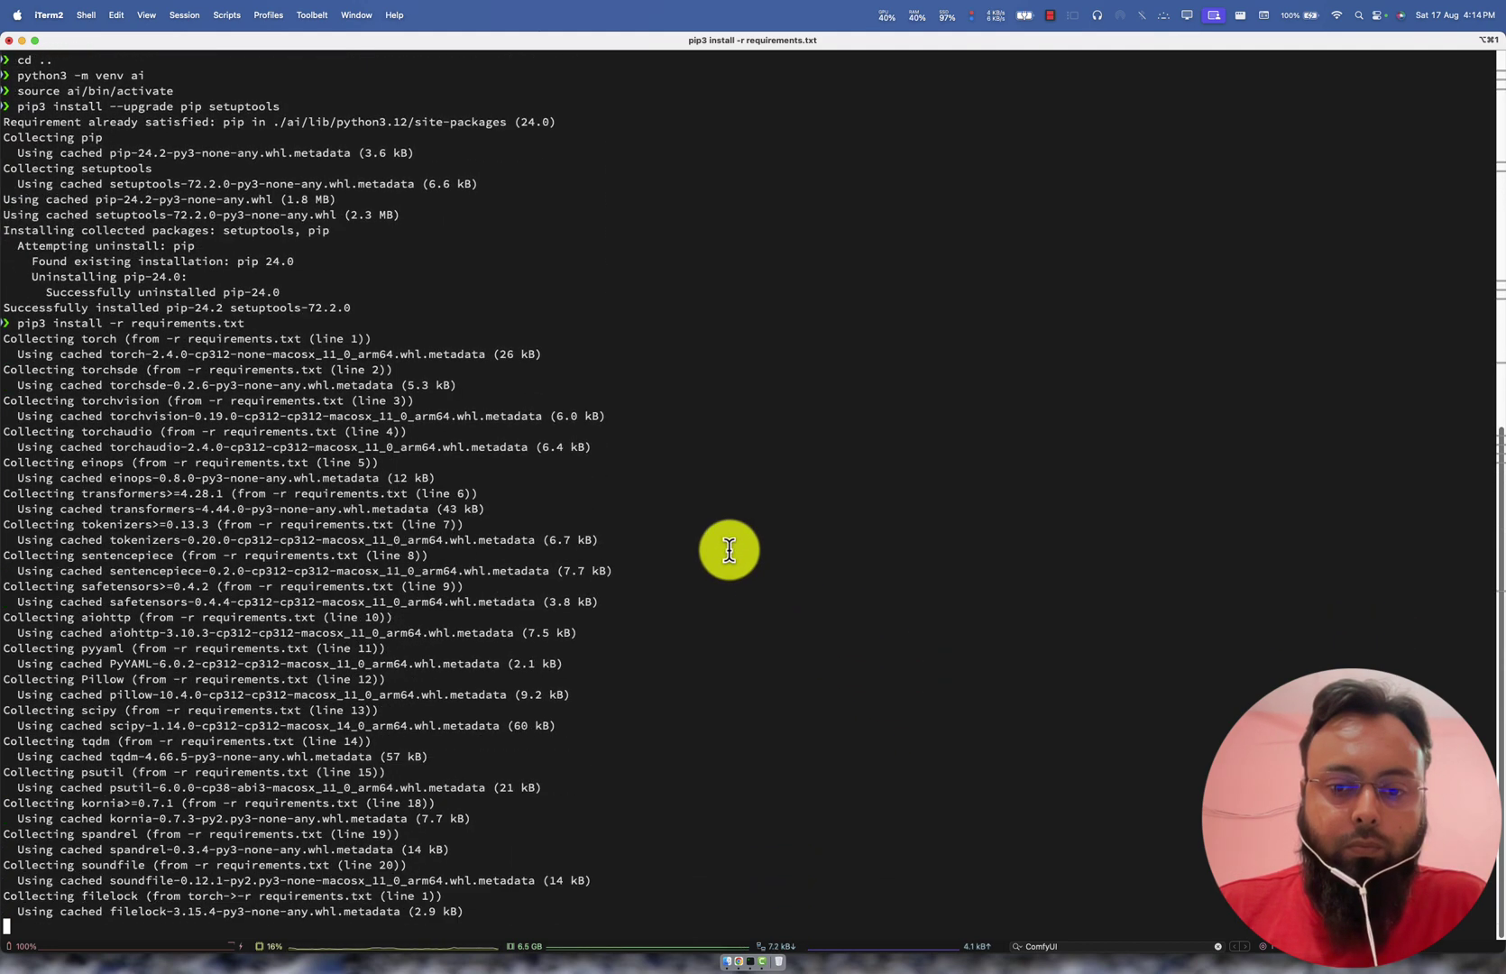
Step: Compare the README's PyTorch nightly command with the one on pytorch.org
{"action": "key", "text": "super+Tab"}
{"action": "left_click_drag", "start_coordinate": [433, 376], "coordinate": [965, 376]}
{"action": "left_click", "coordinate": [982, 379]}
{"action": "triple_click", "coordinate": [723, 377]}
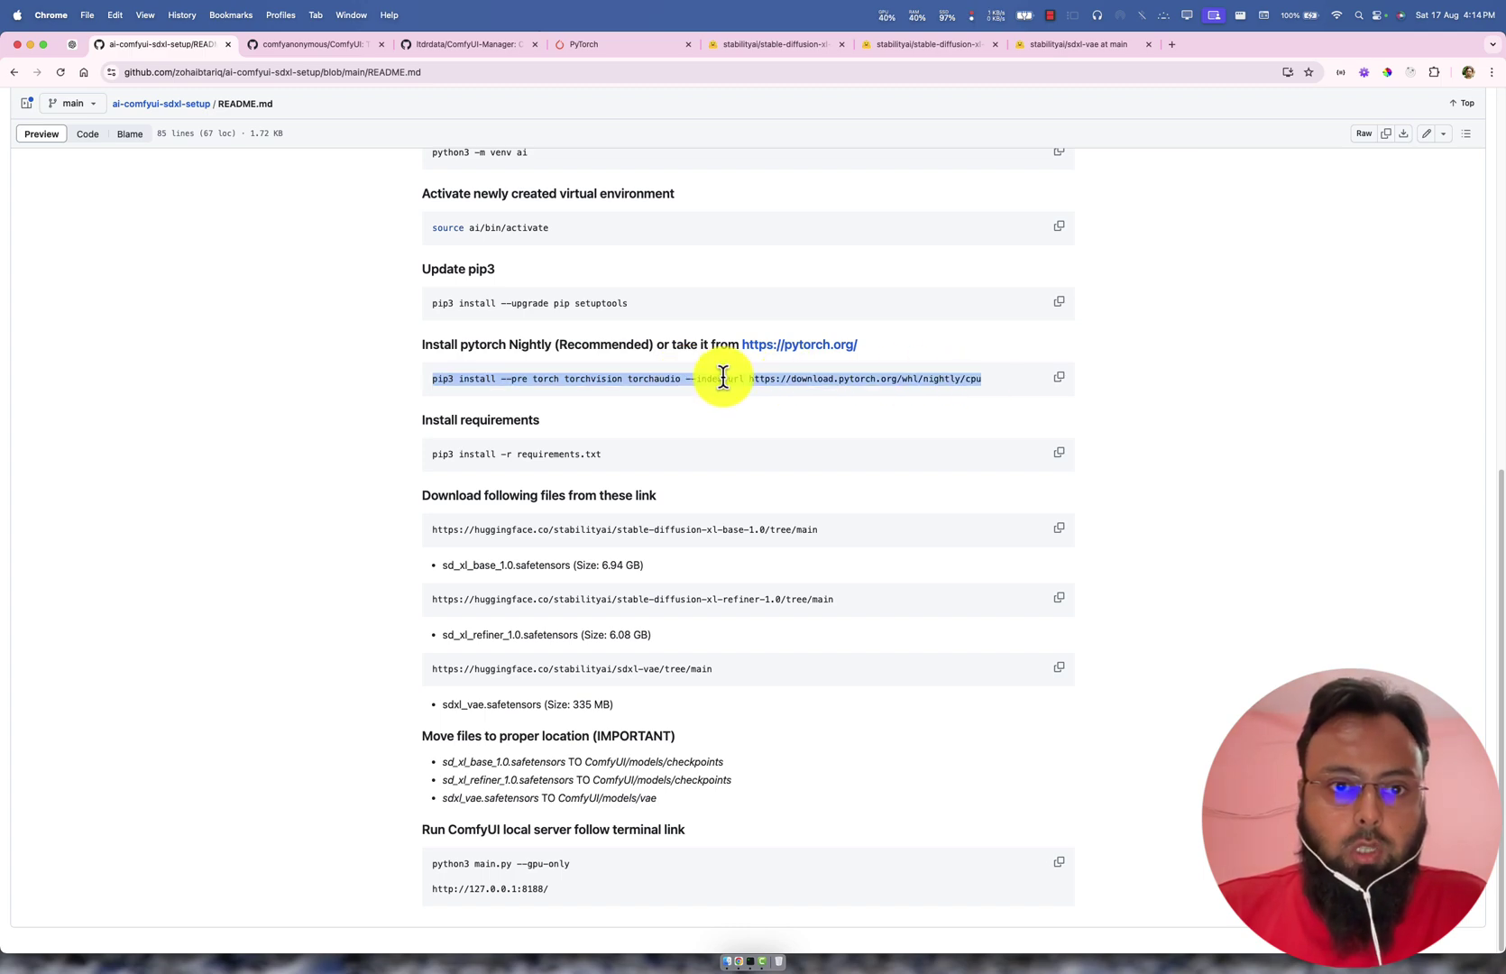
{"action": "left_click", "coordinate": [867, 372]}
{"action": "left_click", "coordinate": [582, 47]}
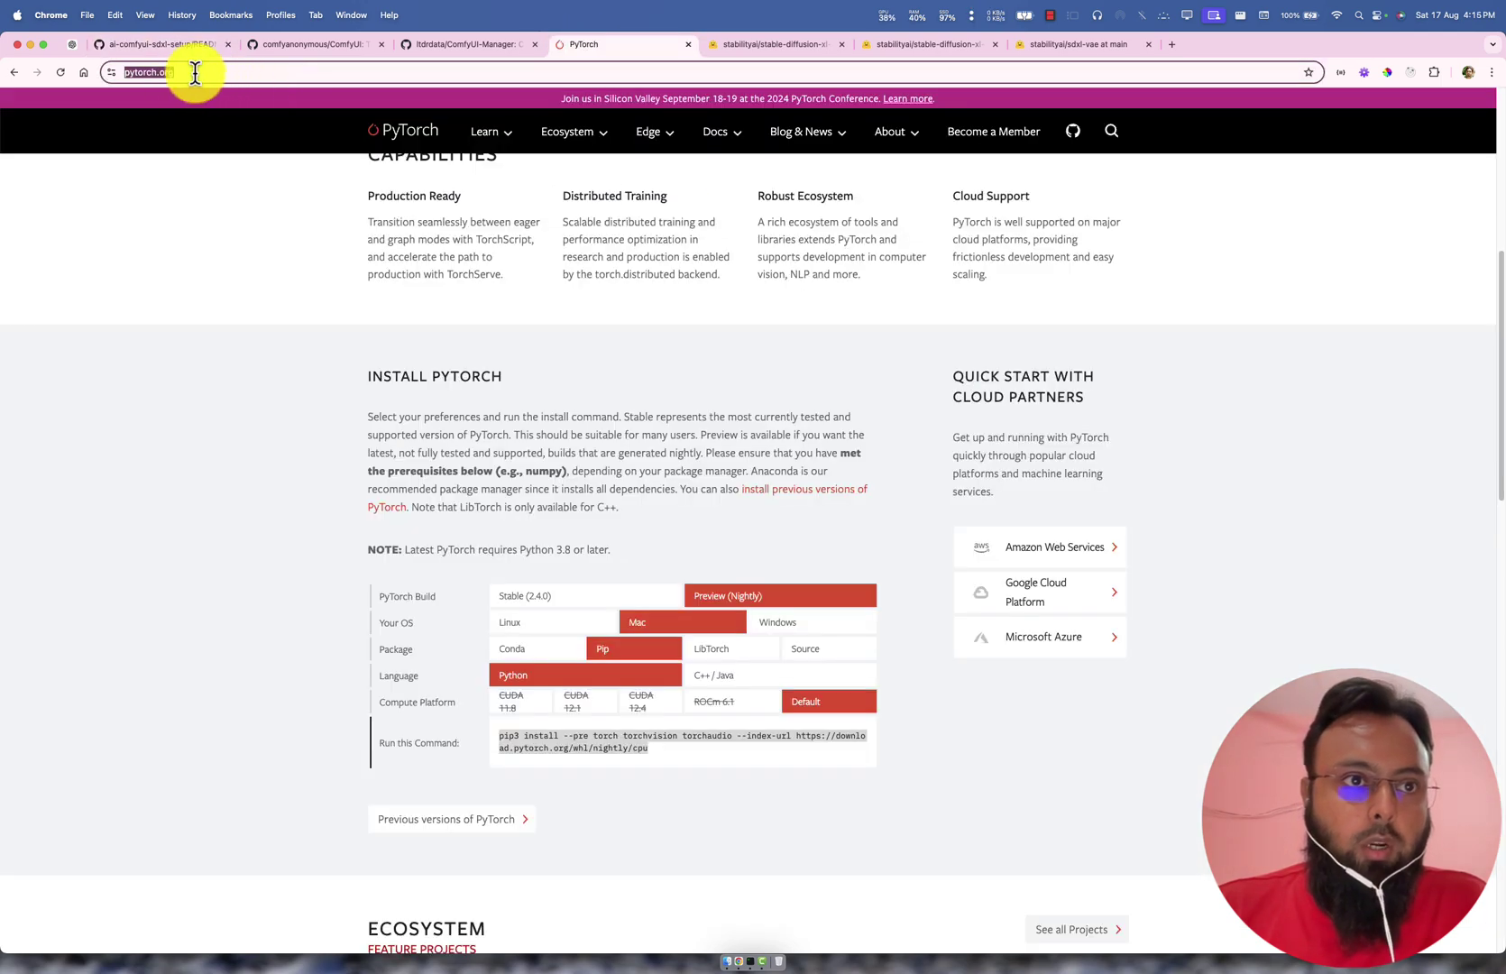
{"action": "left_click", "coordinate": [180, 271]}
{"action": "scroll", "coordinate": [239, 295], "scroll_direction": "up", "scroll_amount": 3}
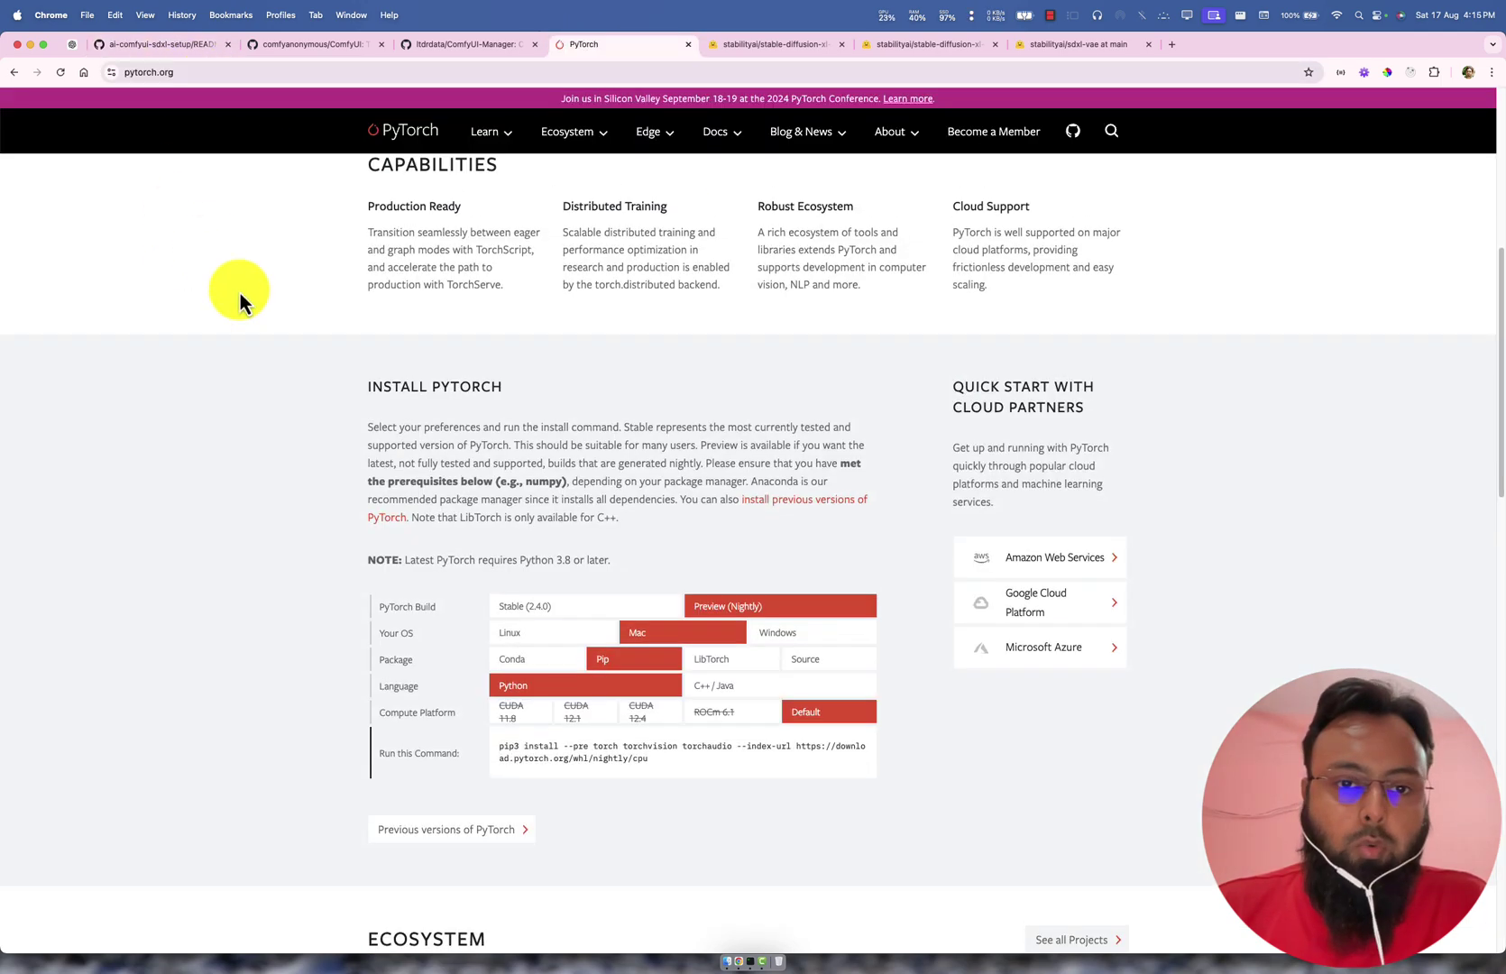
{"action": "scroll", "coordinate": [757, 521], "scroll_direction": "down", "scroll_amount": 3}
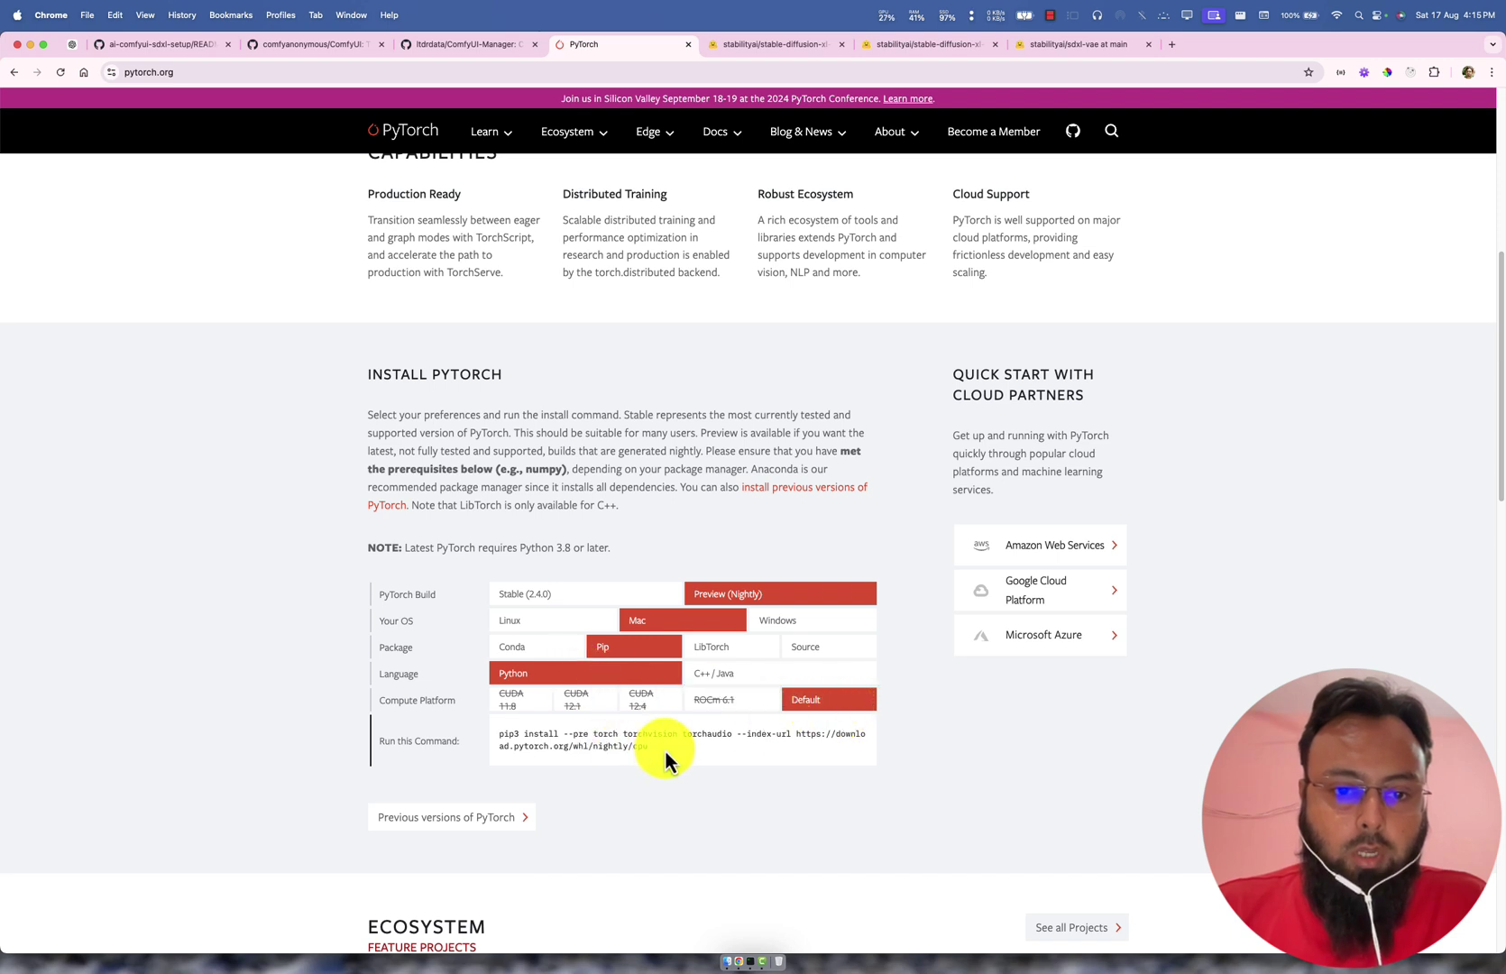
{"action": "left_click_drag", "start_coordinate": [670, 759], "coordinate": [492, 737]}
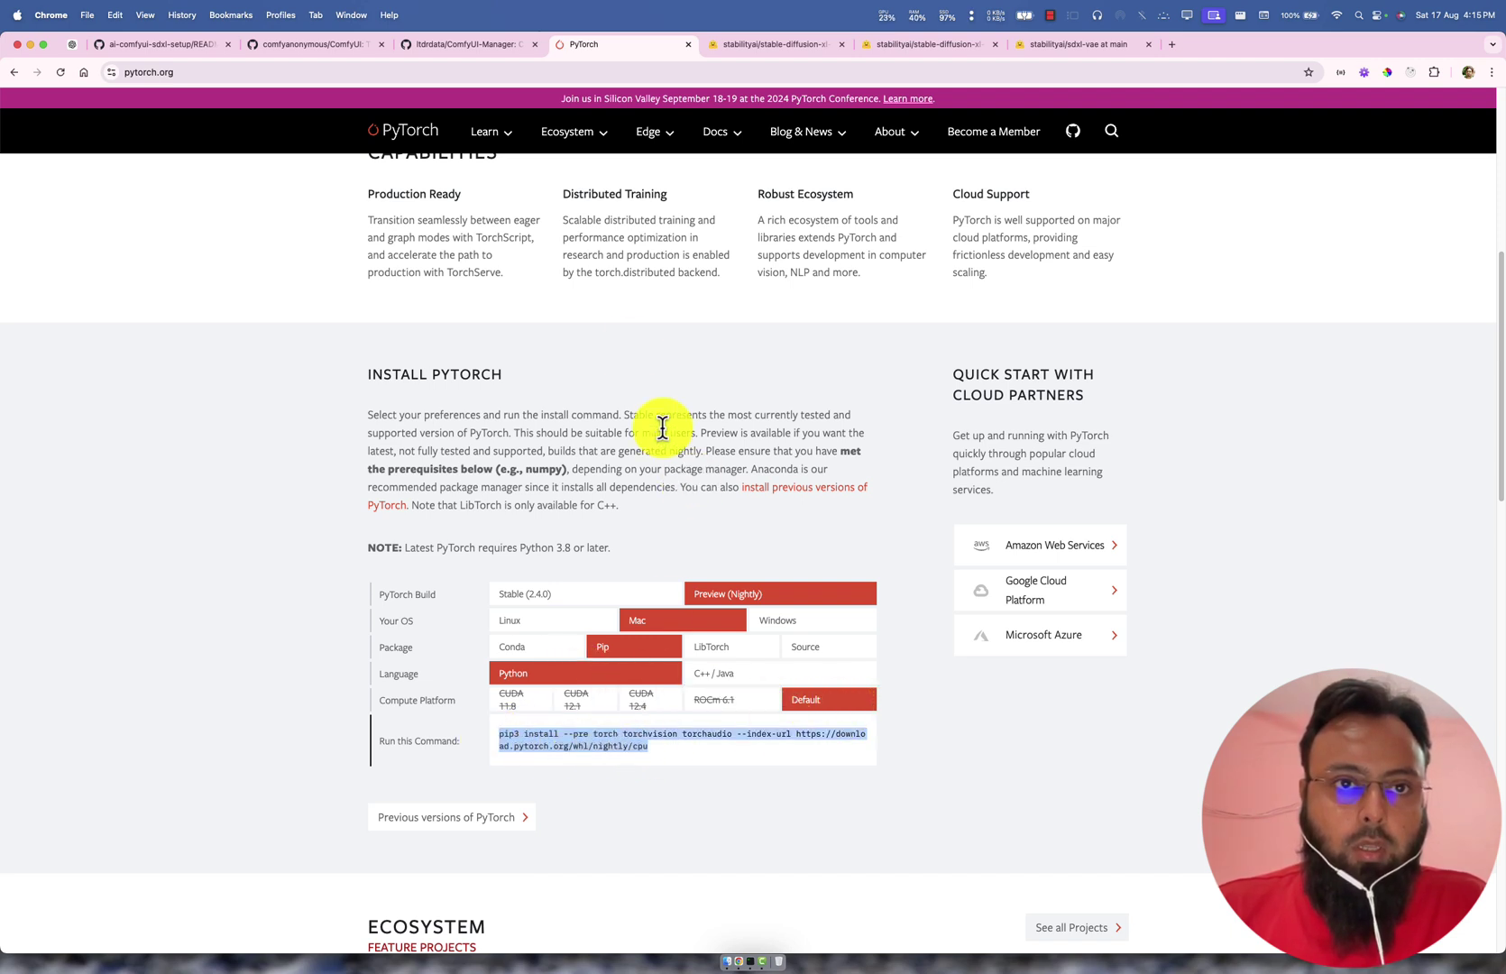
{"action": "left_click", "coordinate": [667, 742]}
{"action": "left_click_drag", "start_coordinate": [656, 758], "coordinate": [498, 739]}
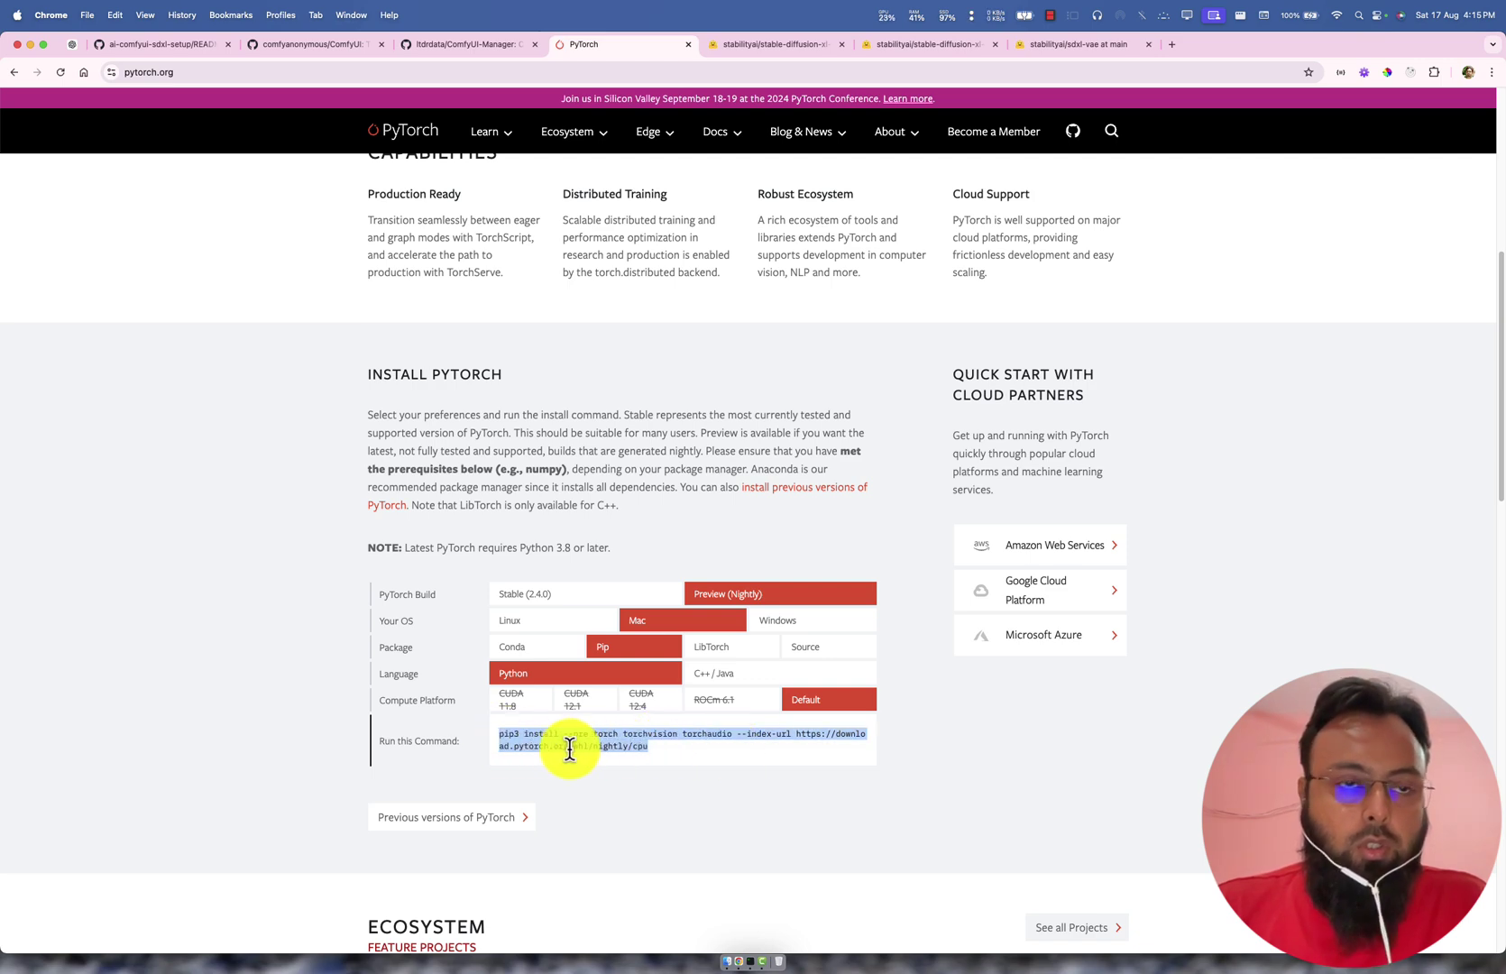
Step: Run the PyTorch nightly install command from the README in the terminal
{"action": "left_click", "coordinate": [168, 46]}
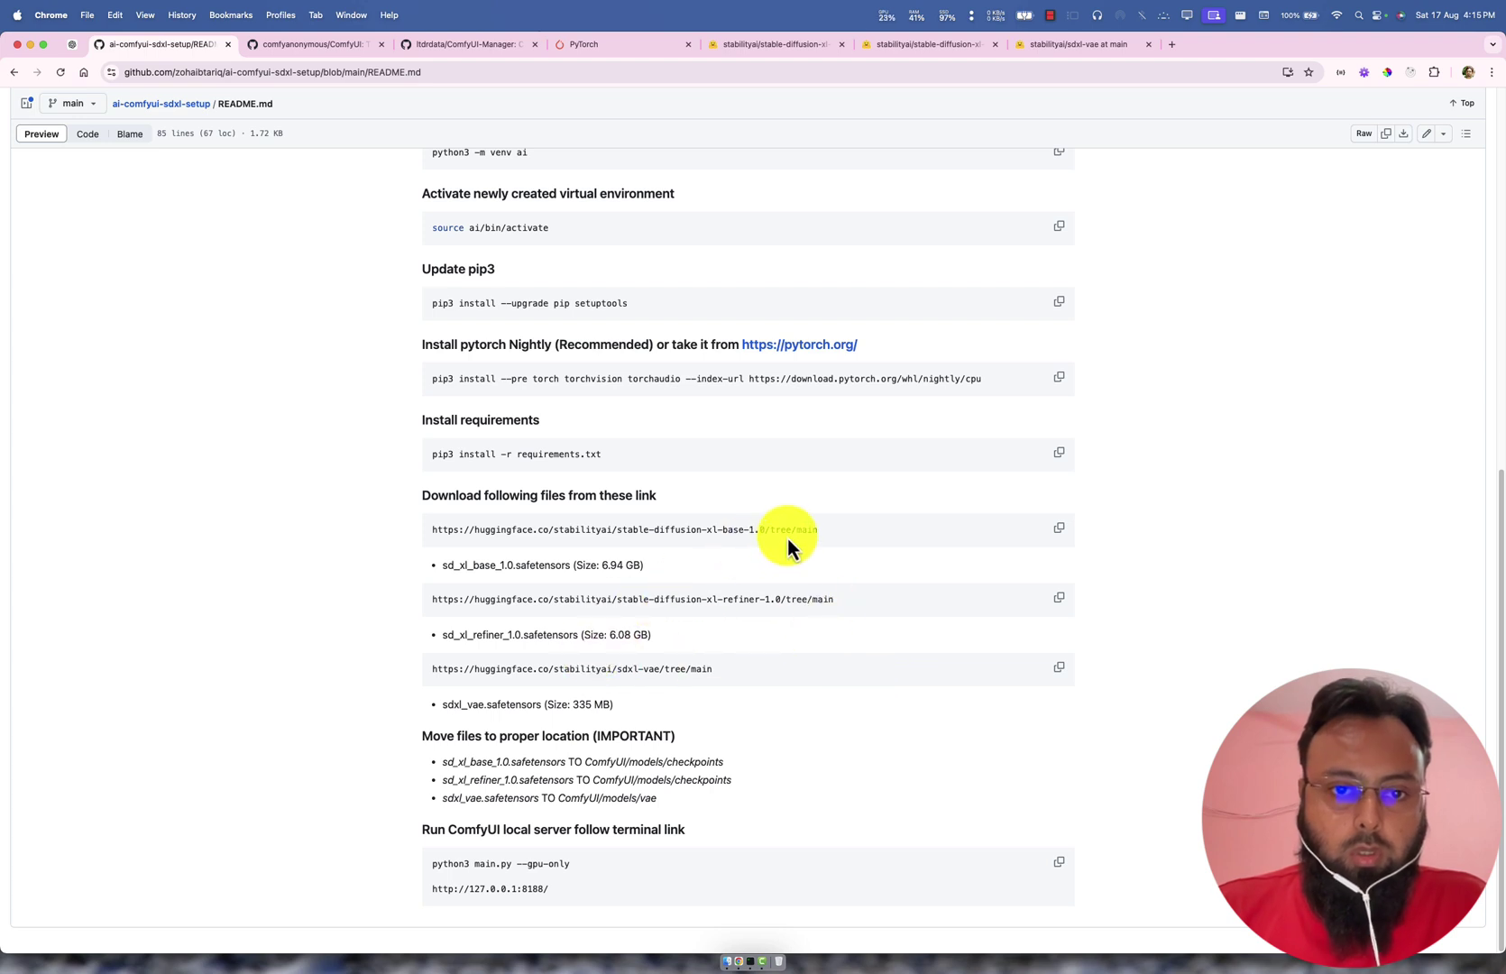
{"action": "left_click", "coordinate": [1059, 379]}
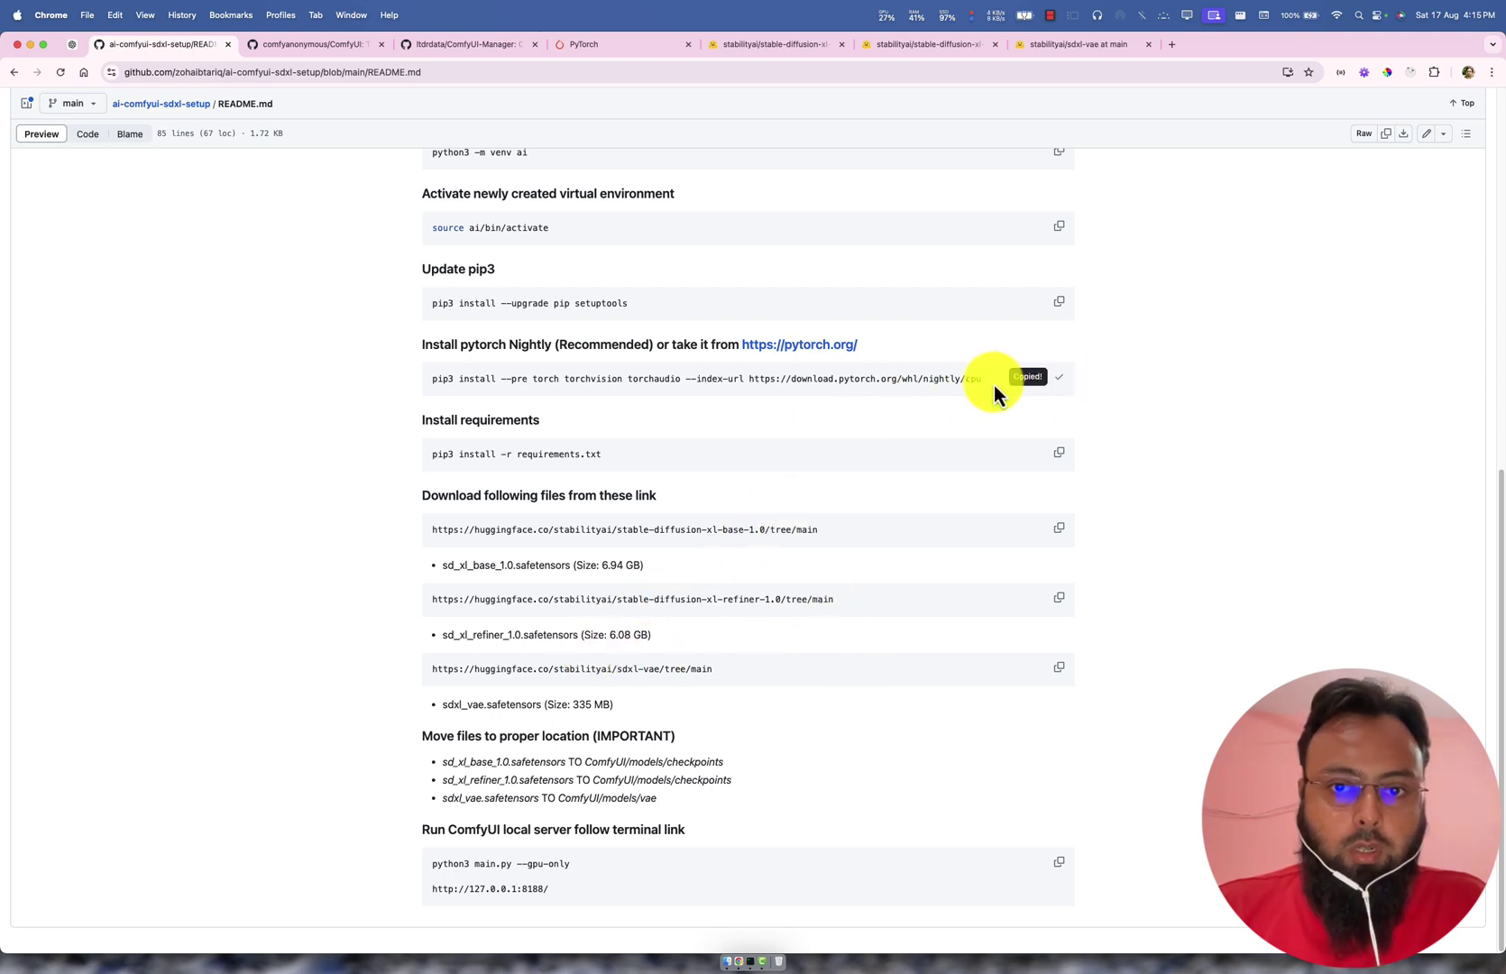
{"action": "key", "text": "super+Tab"}
{"action": "key", "text": "super+v"}
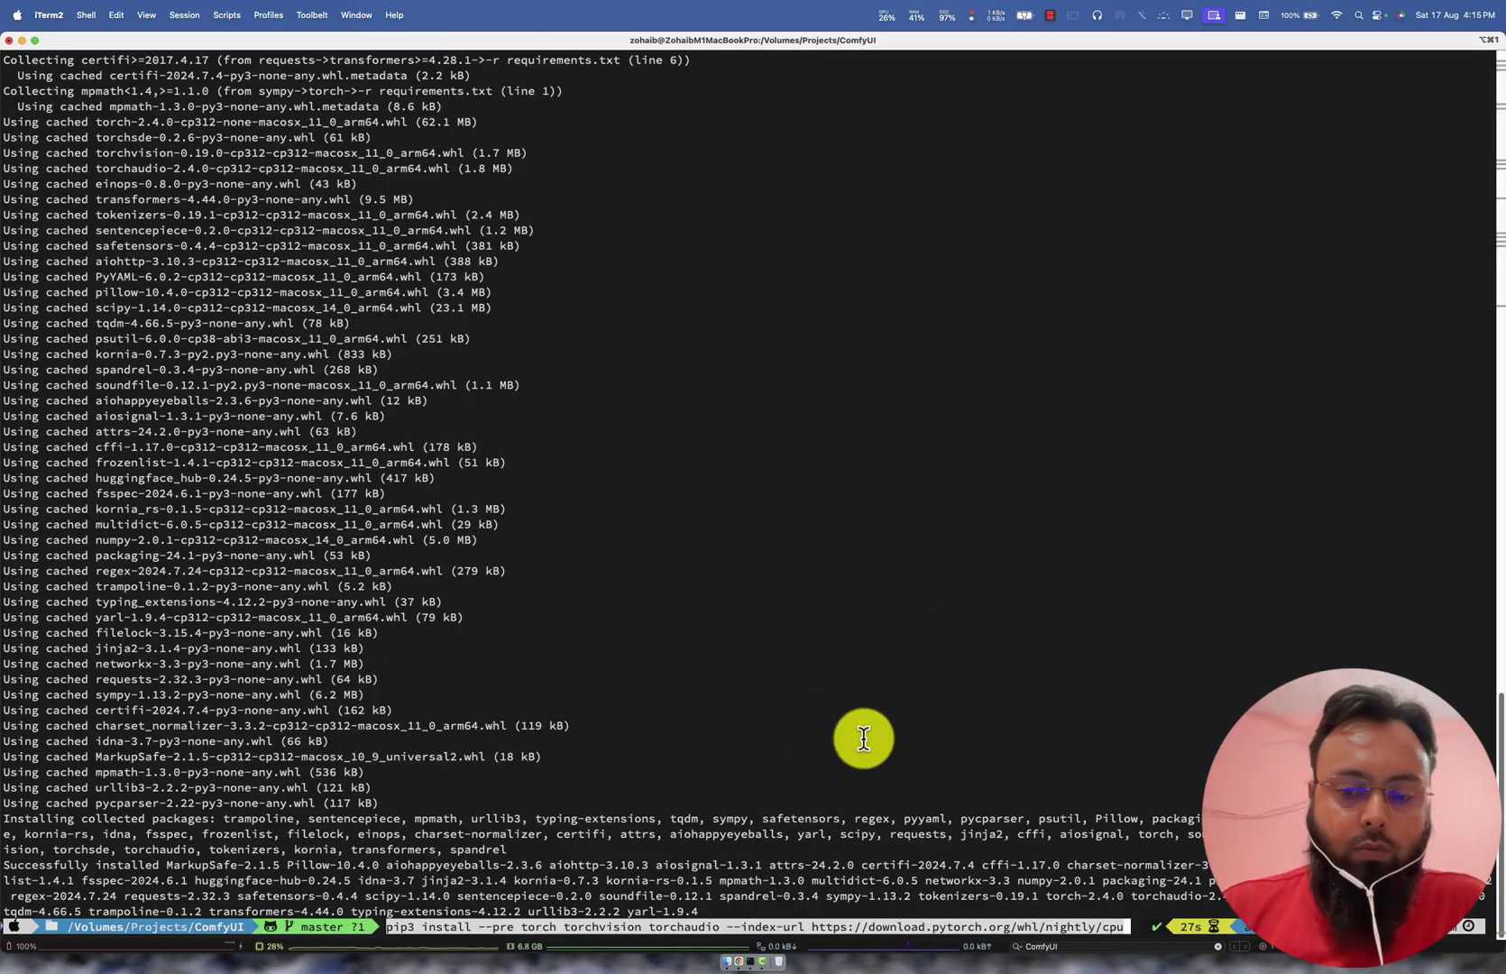
{"action": "key", "text": "Return"}
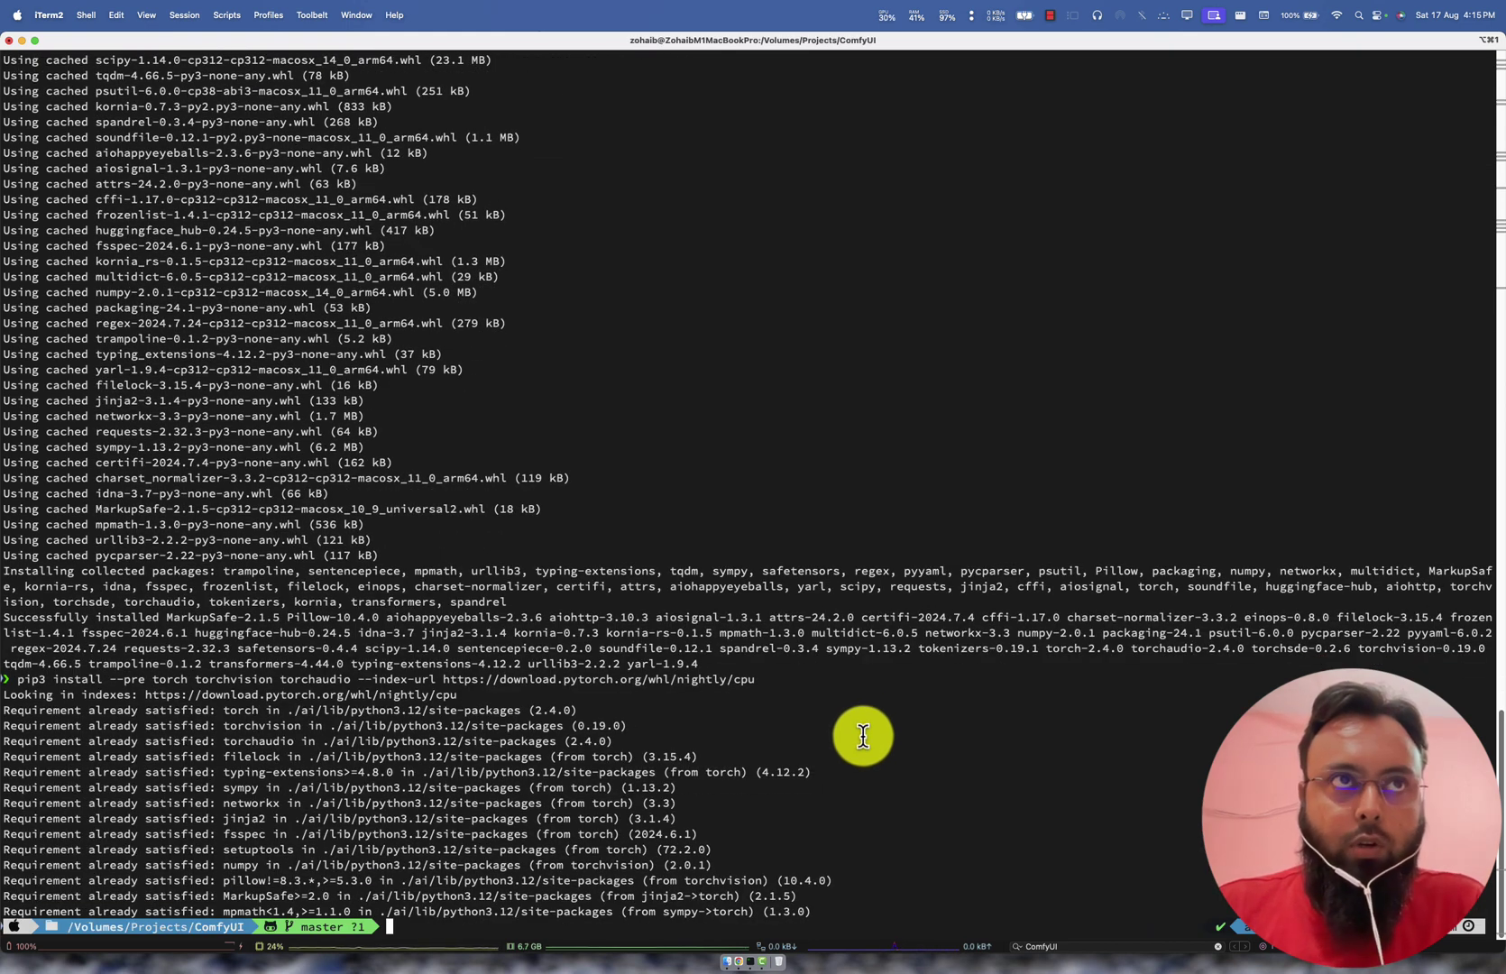
Step: Review the README's PyTorch nightly and requirements install commands
{"action": "key", "text": "super+Tab"}
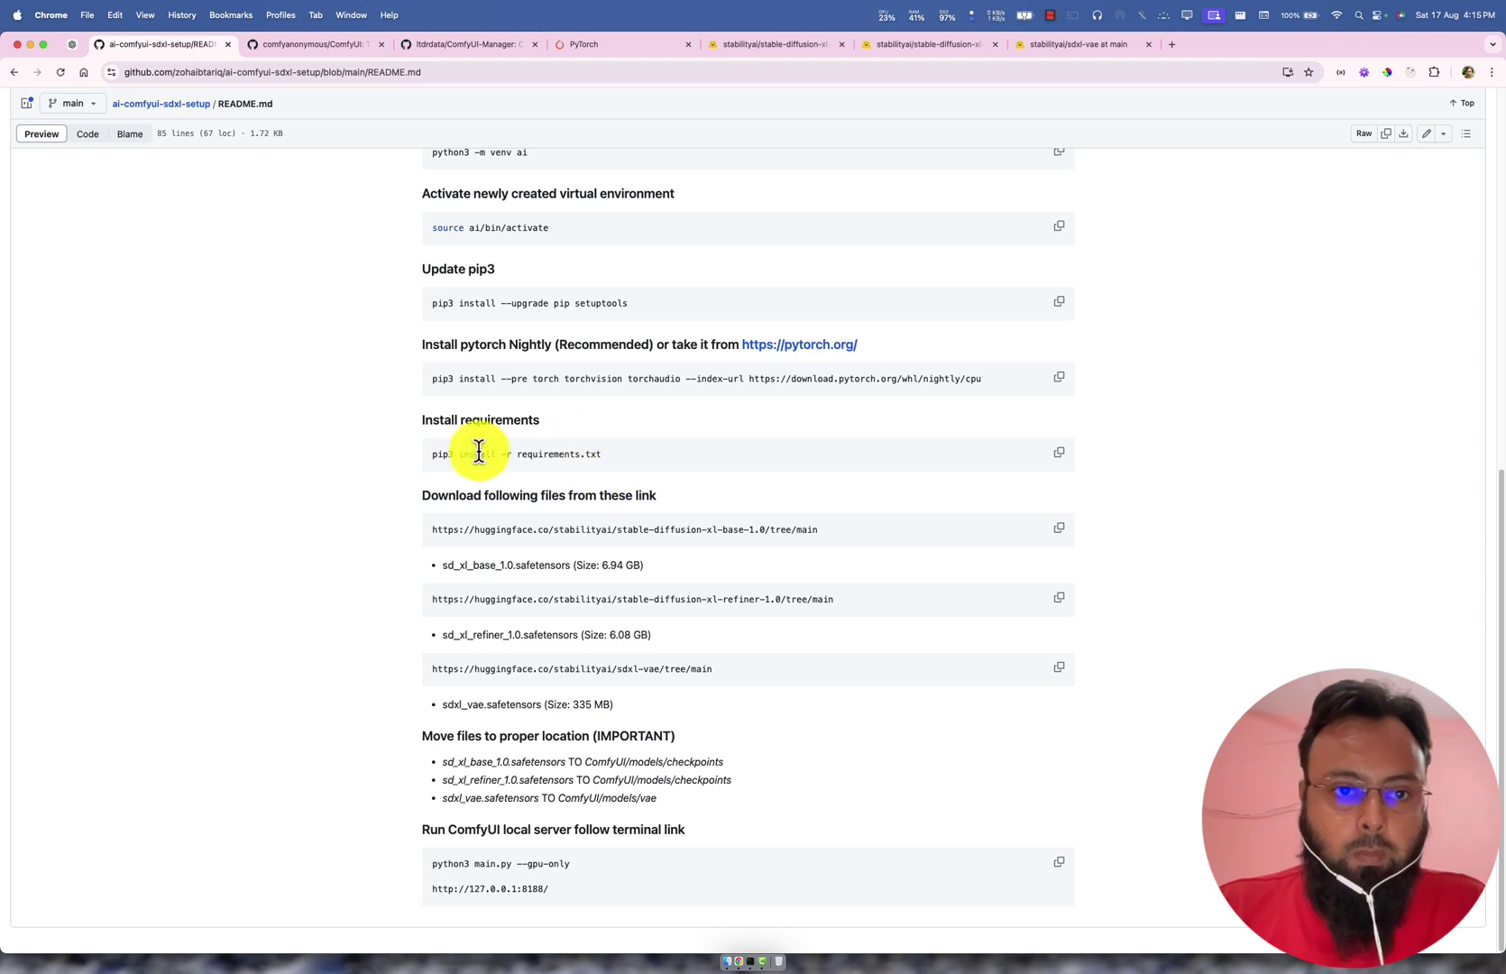
{"action": "left_click_drag", "start_coordinate": [430, 454], "coordinate": [727, 463]}
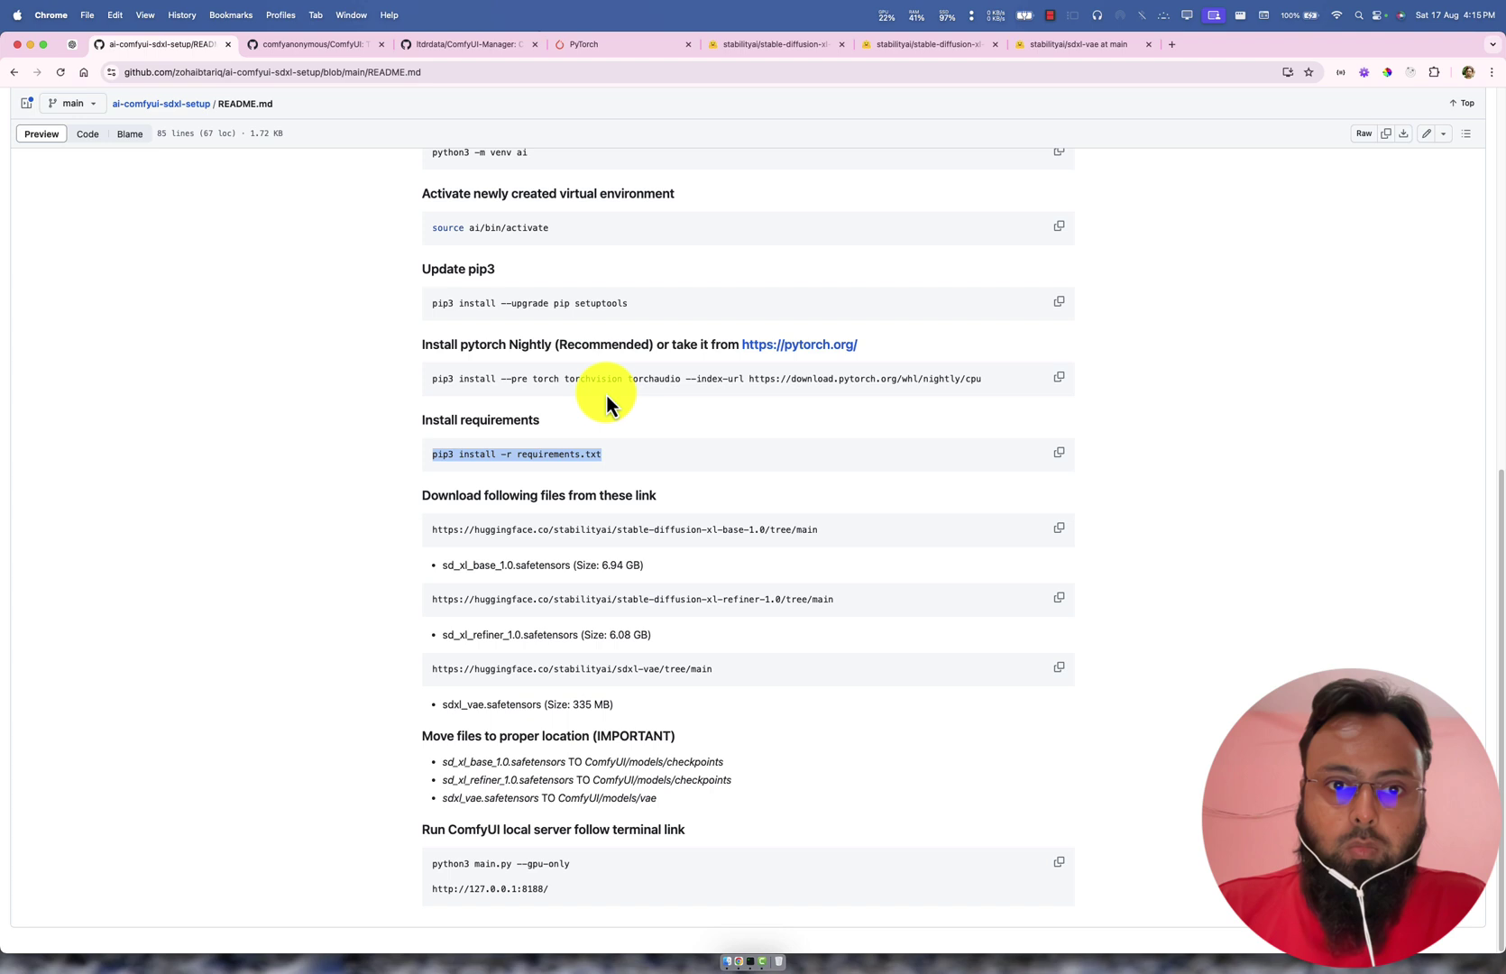
{"action": "left_click_drag", "start_coordinate": [457, 379], "coordinate": [955, 380]}
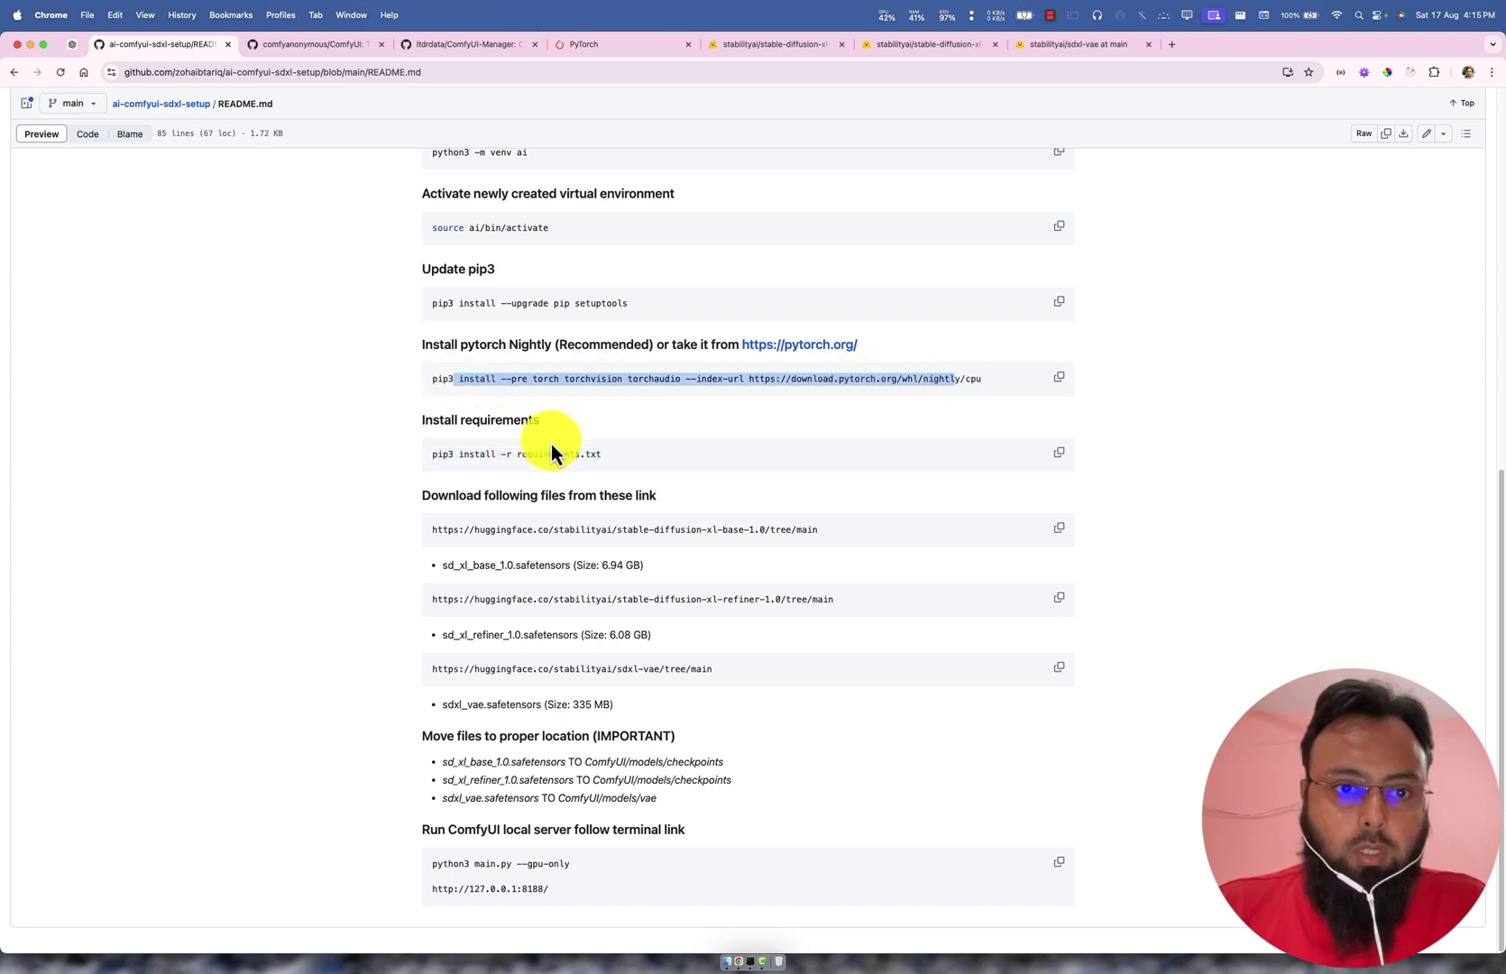
{"action": "left_click_drag", "start_coordinate": [457, 454], "coordinate": [616, 462]}
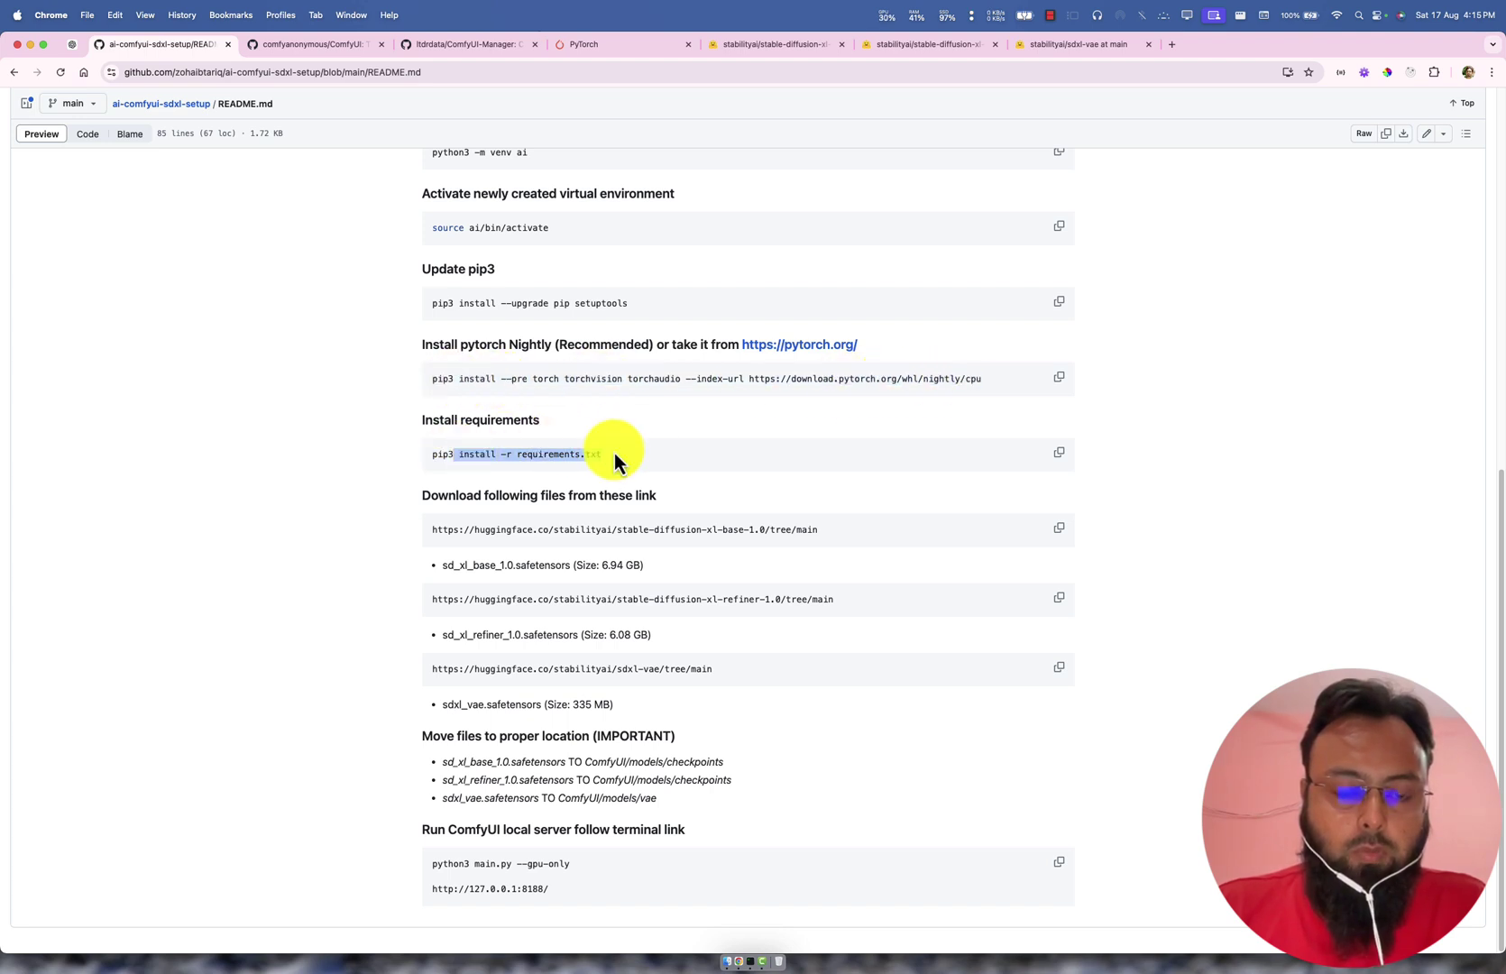
{"action": "left_click", "coordinate": [506, 465]}
{"action": "left_click_drag", "start_coordinate": [499, 379], "coordinate": [868, 386]}
{"action": "left_click", "coordinate": [521, 451]}
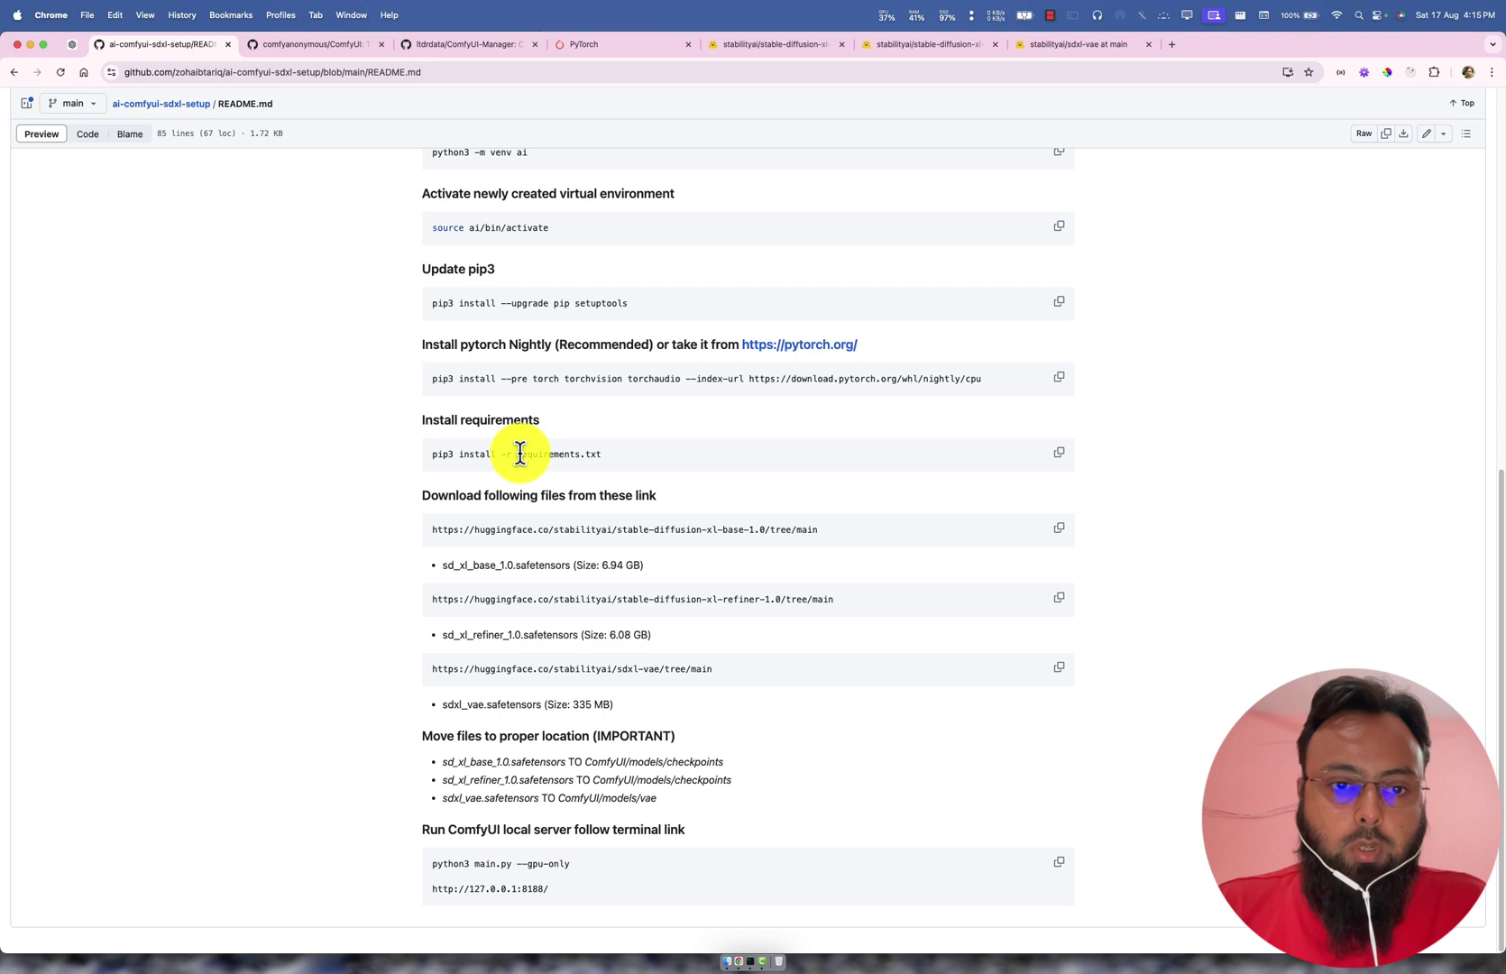
{"action": "left_click_drag", "start_coordinate": [439, 453], "coordinate": [616, 450]}
{"action": "left_click", "coordinate": [615, 454]}
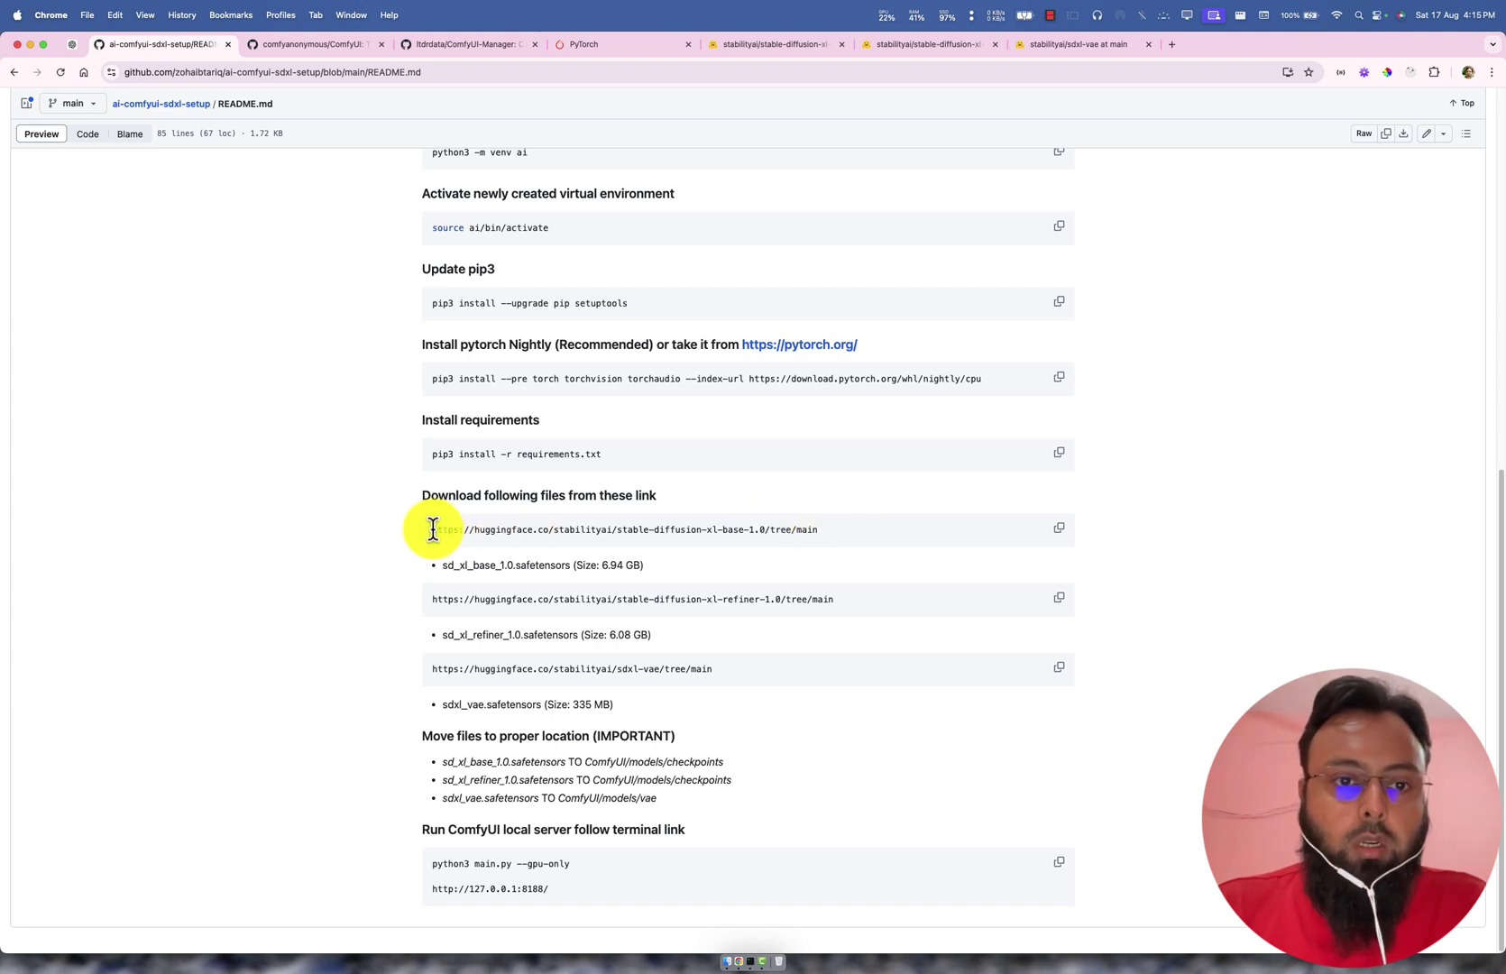
Step: Locate the SDXL base download link and the sd_xl_base_1.0.safetensors file name in the README
{"action": "left_click_drag", "start_coordinate": [433, 529], "coordinate": [857, 542]}
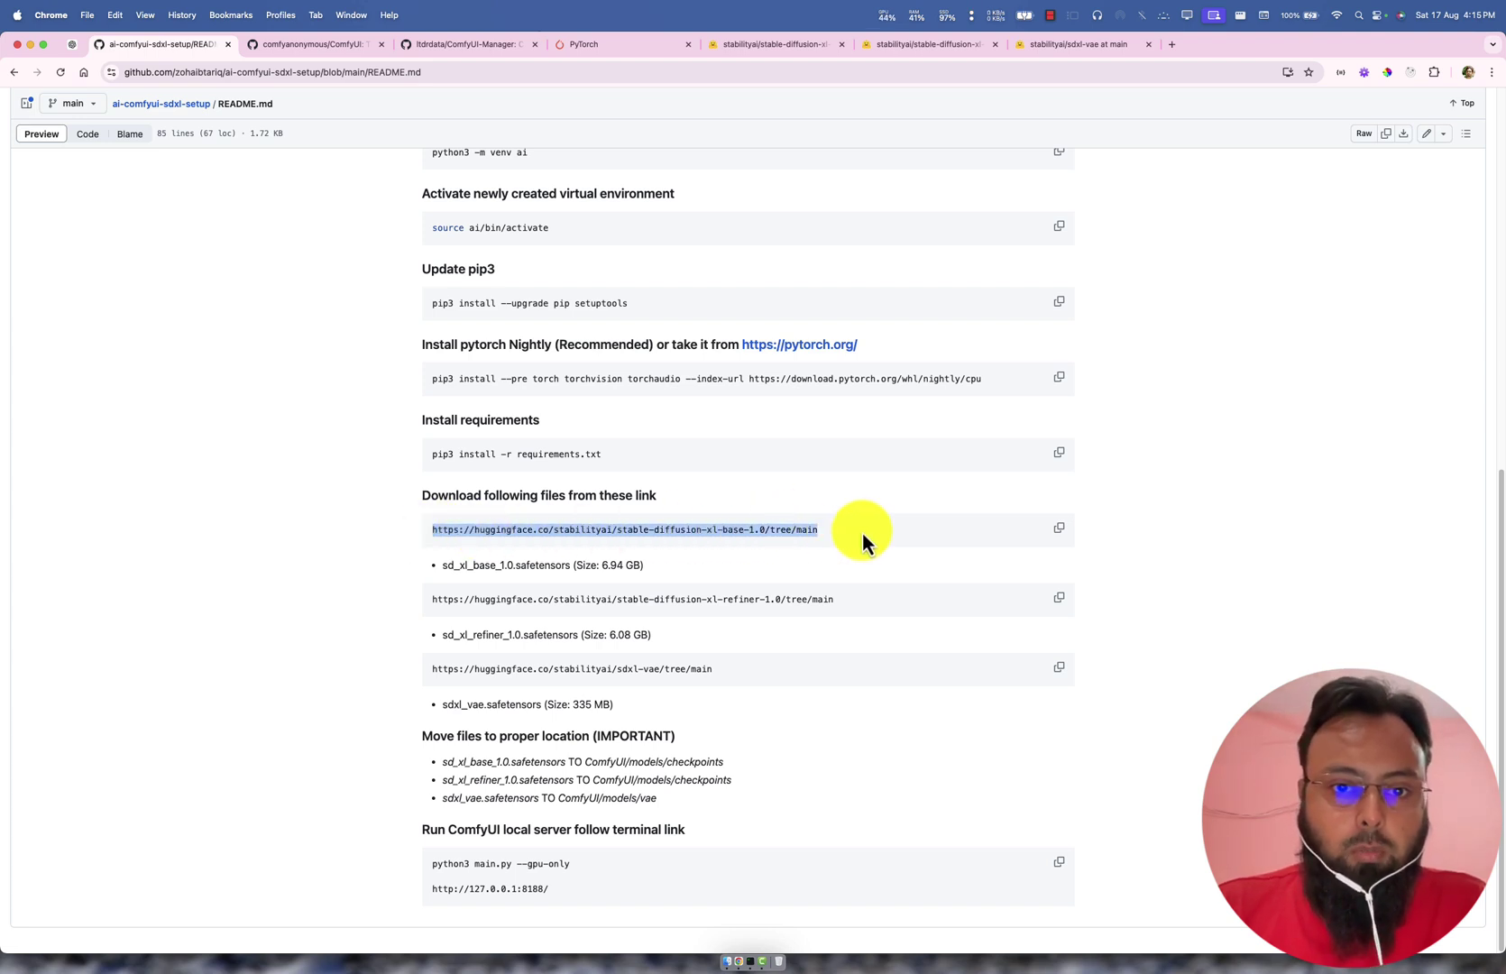
{"action": "left_click", "coordinate": [857, 539]}
{"action": "triple_click", "coordinate": [763, 527]}
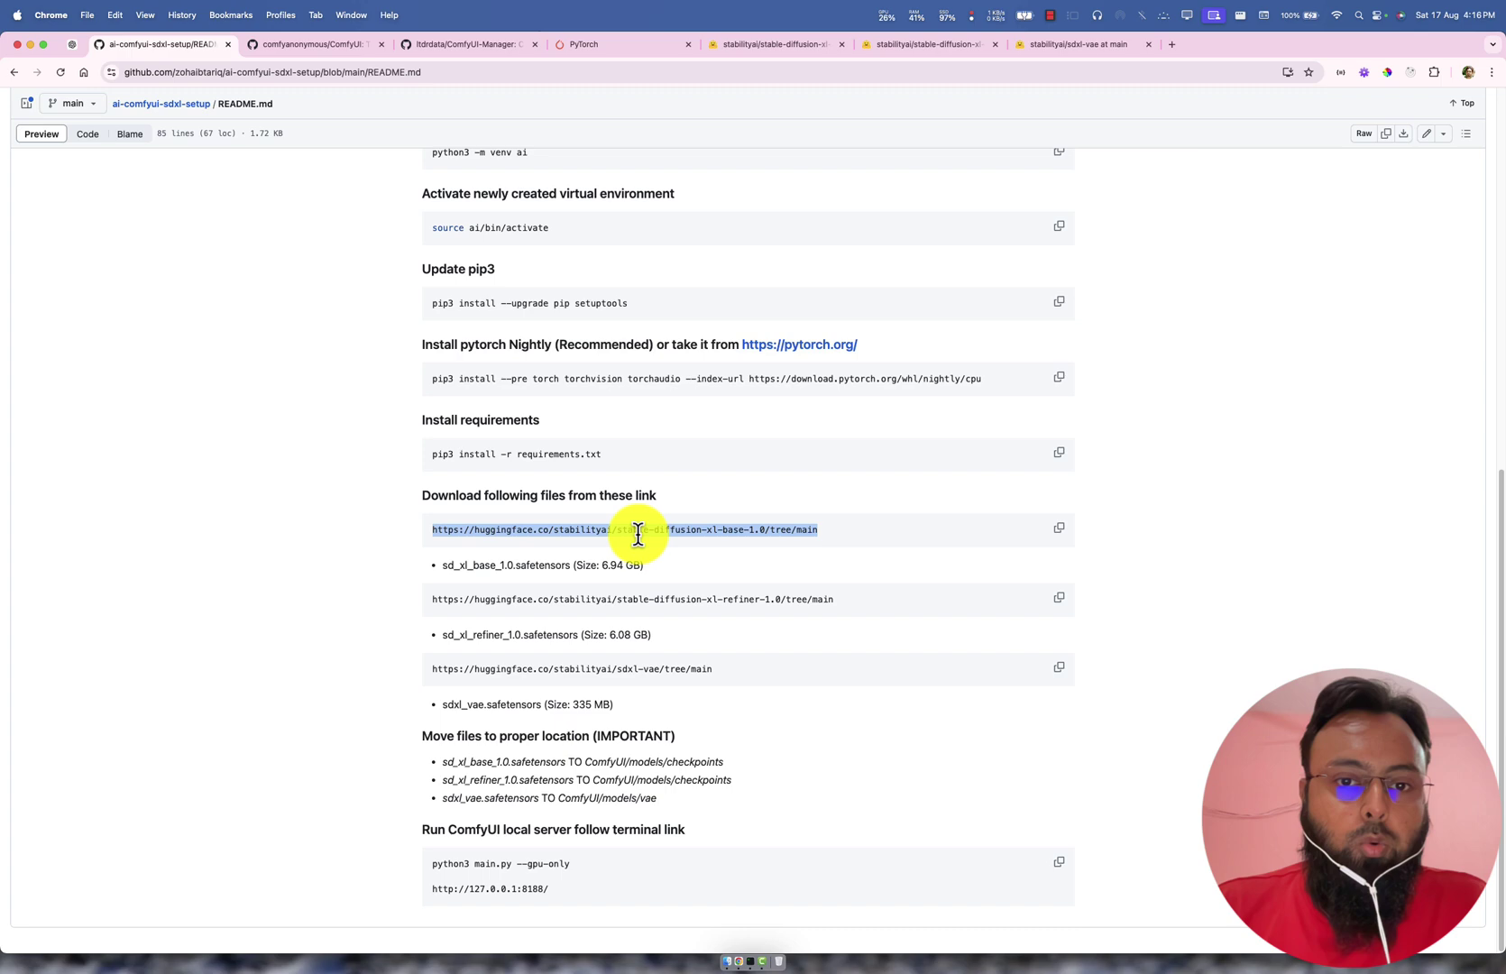
{"action": "left_click", "coordinate": [766, 51]}
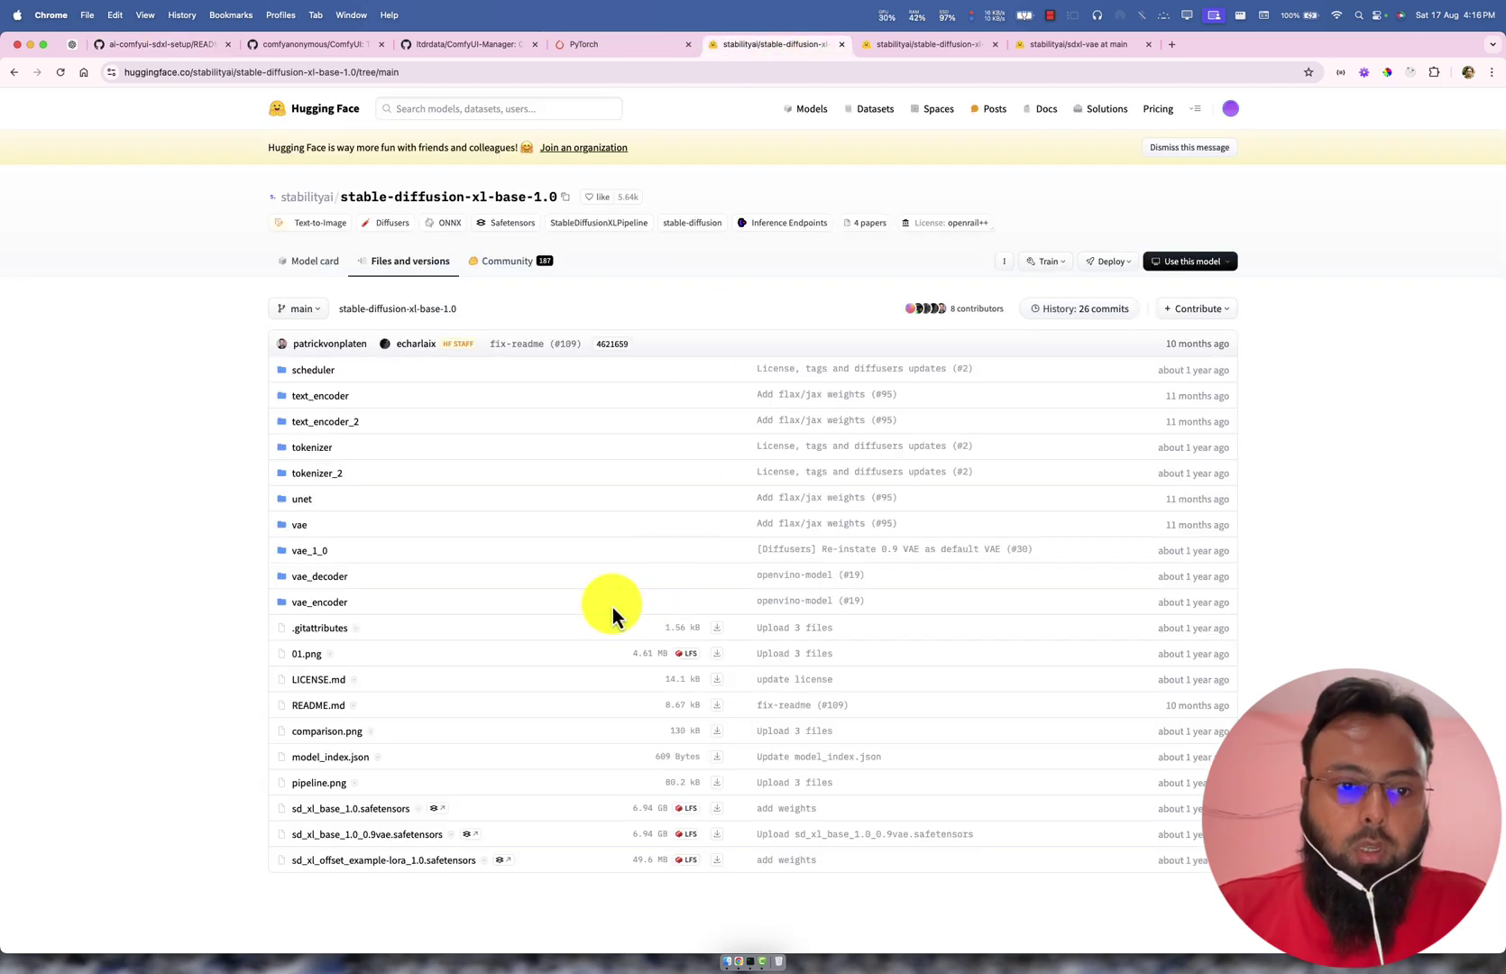
{"action": "left_click", "coordinate": [159, 50]}
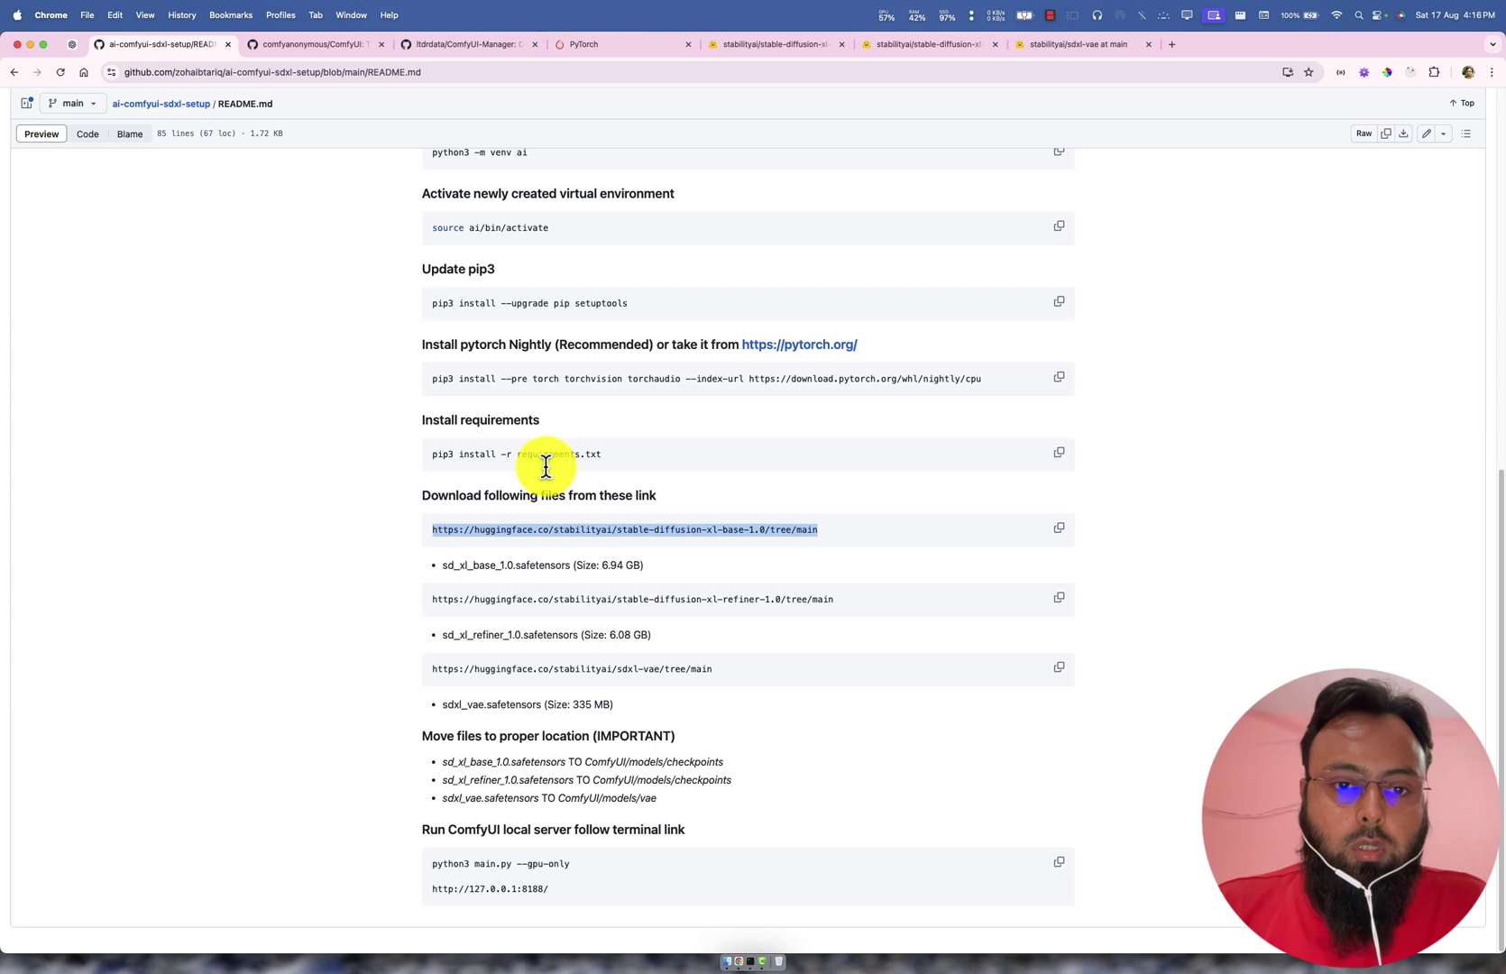
{"action": "mouse_move", "coordinate": [442, 565]}
{"action": "left_mouse_down"}
{"action": "mouse_move", "coordinate": [513, 566]}
{"action": "mouse_move", "coordinate": [440, 567]}
{"action": "left_mouse_up"}
{"action": "key", "text": "super+c"}
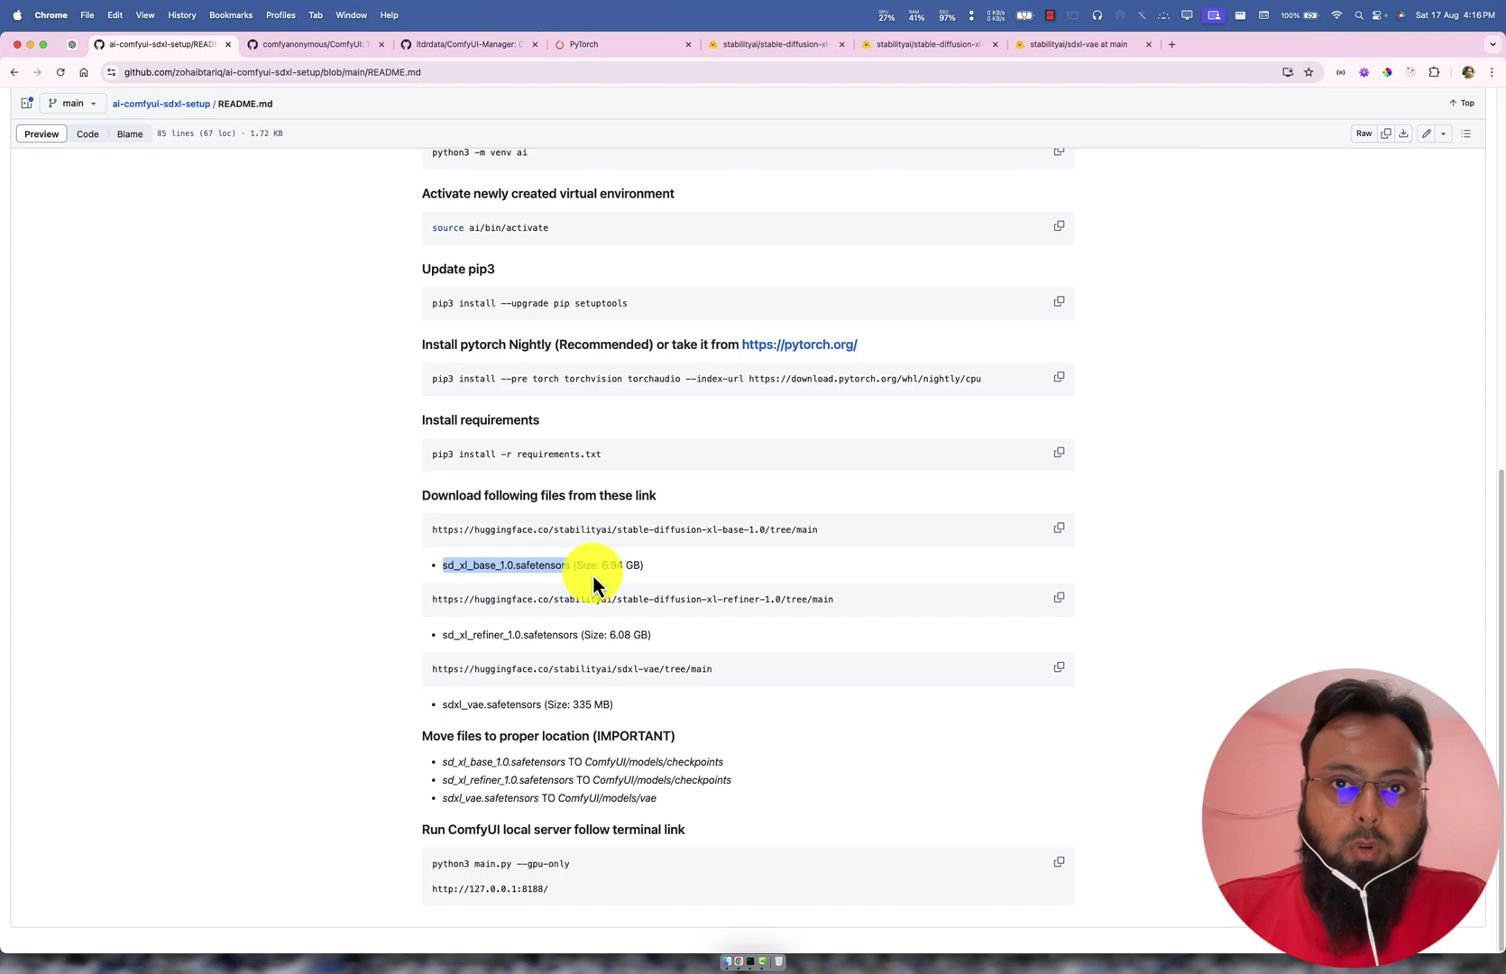
Step: Find sd_xl_base_1.0.safetensors (6.94 GB) on the SDXL base files page, then go back to the README
{"action": "left_click", "coordinate": [774, 50]}
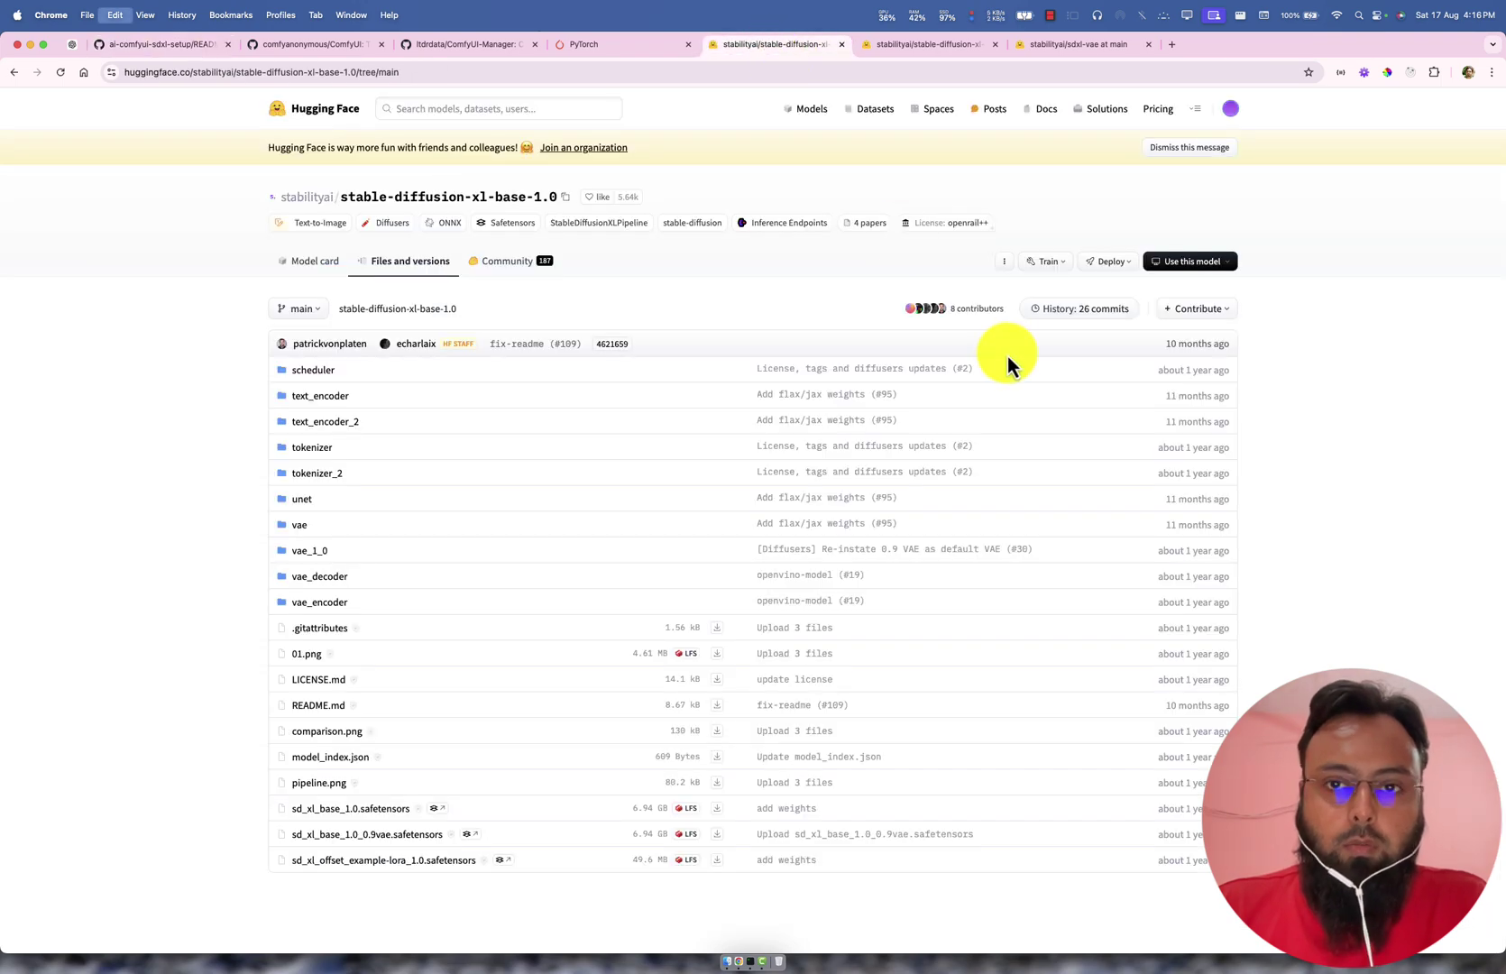
{"action": "key", "text": "super+f"}
{"action": "key", "text": "super+v"}
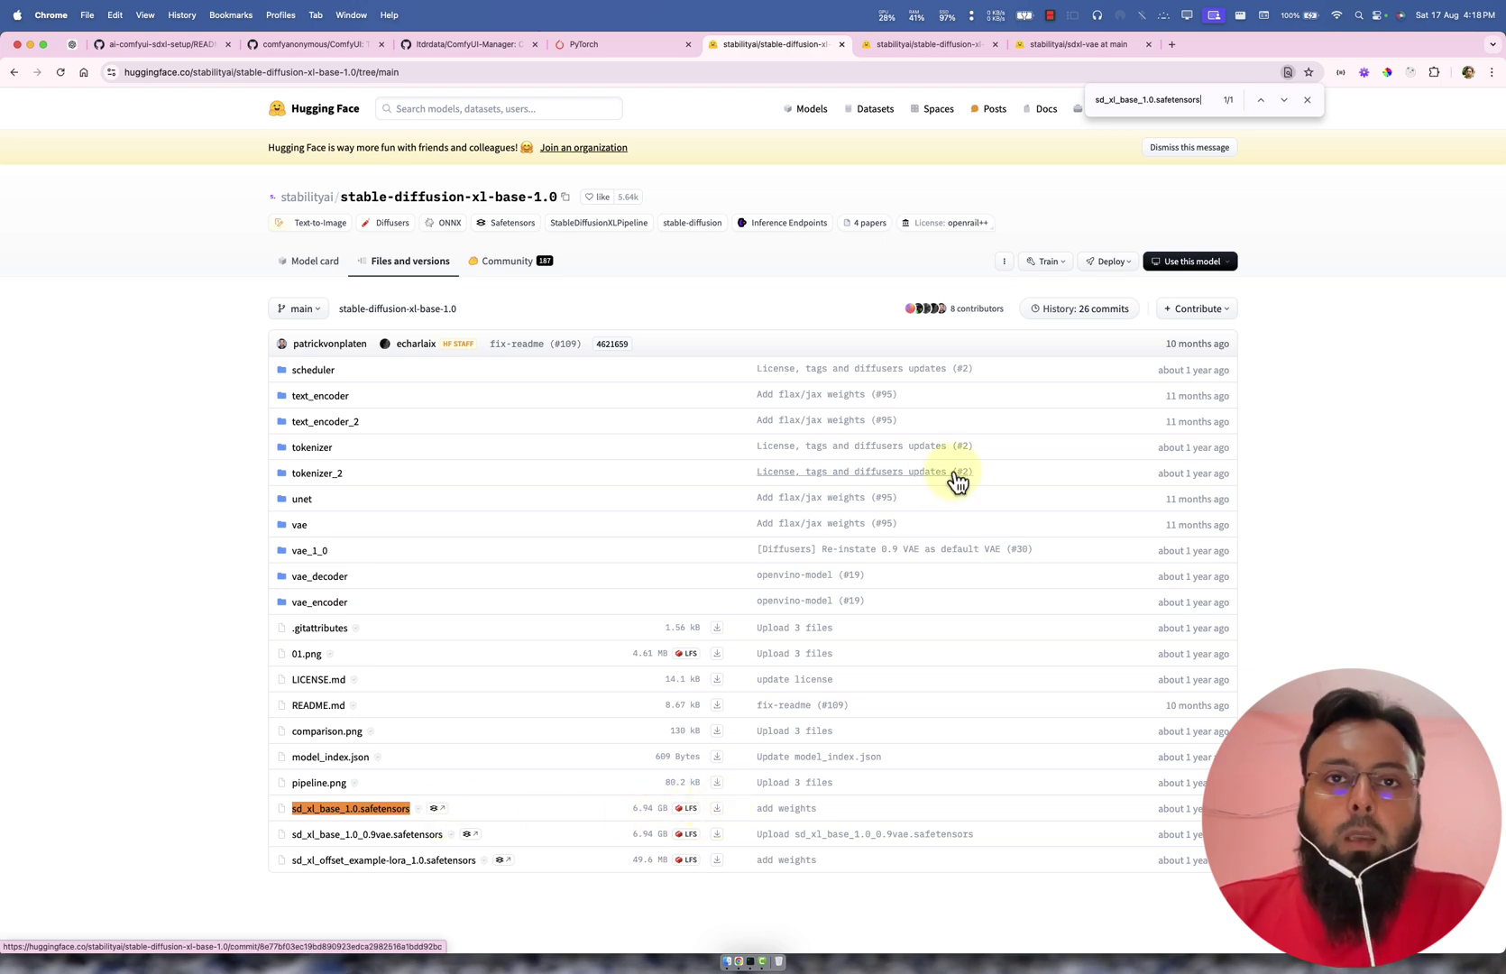
{"action": "left_click", "coordinate": [171, 43]}
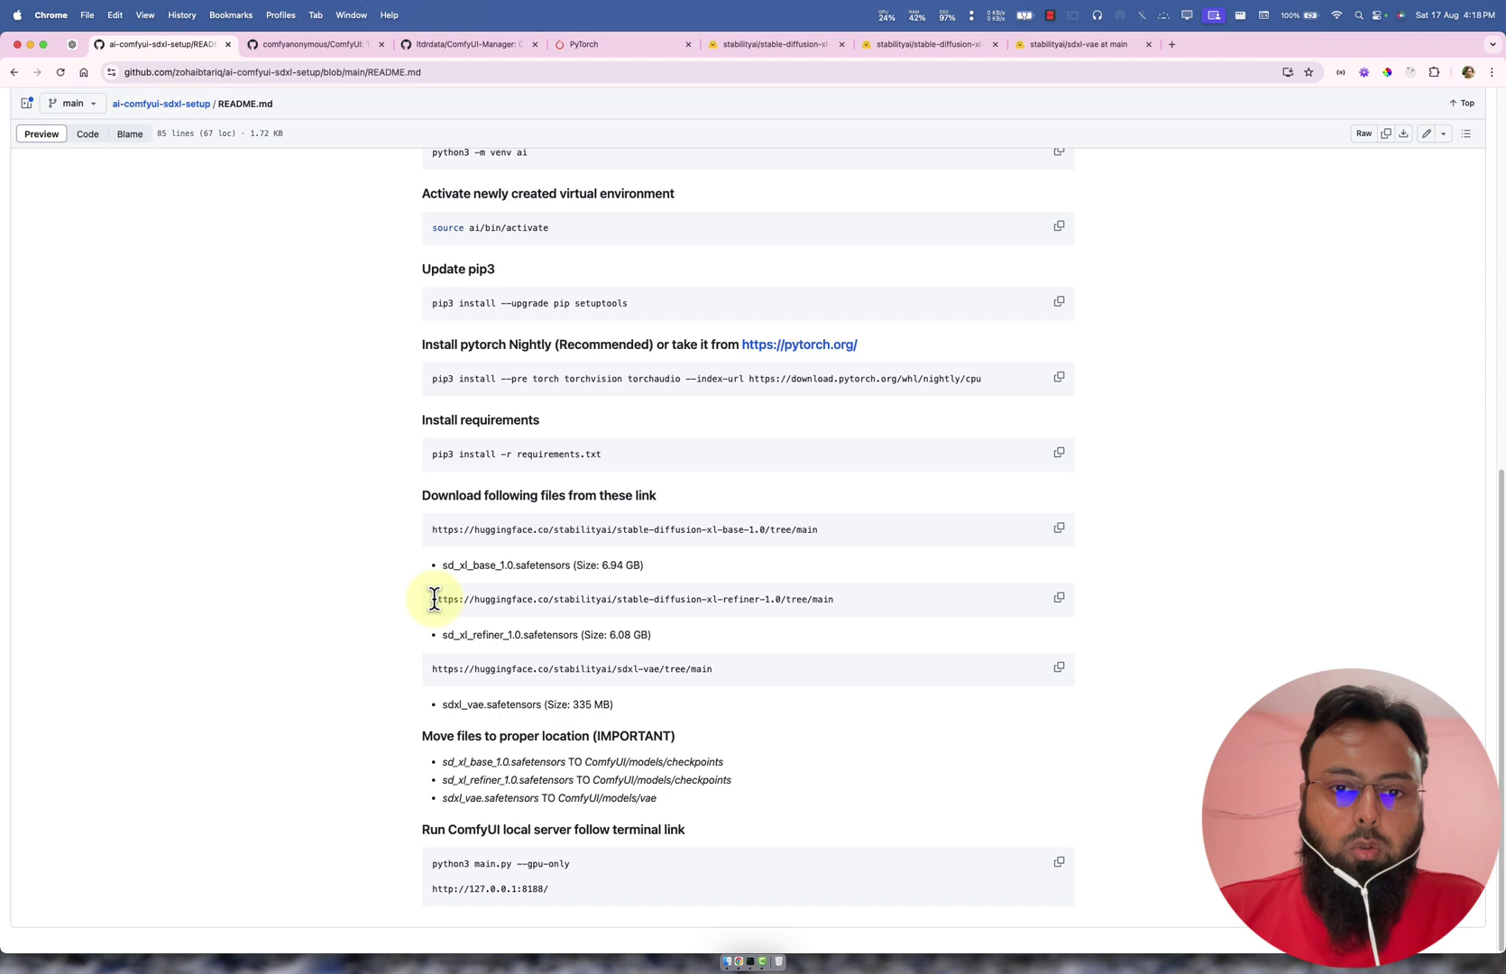
Step: Copy sd_xl_refiner_1.0.safetensors from the README and find it on the refiner files page
{"action": "left_click_drag", "start_coordinate": [434, 599], "coordinate": [896, 611]}
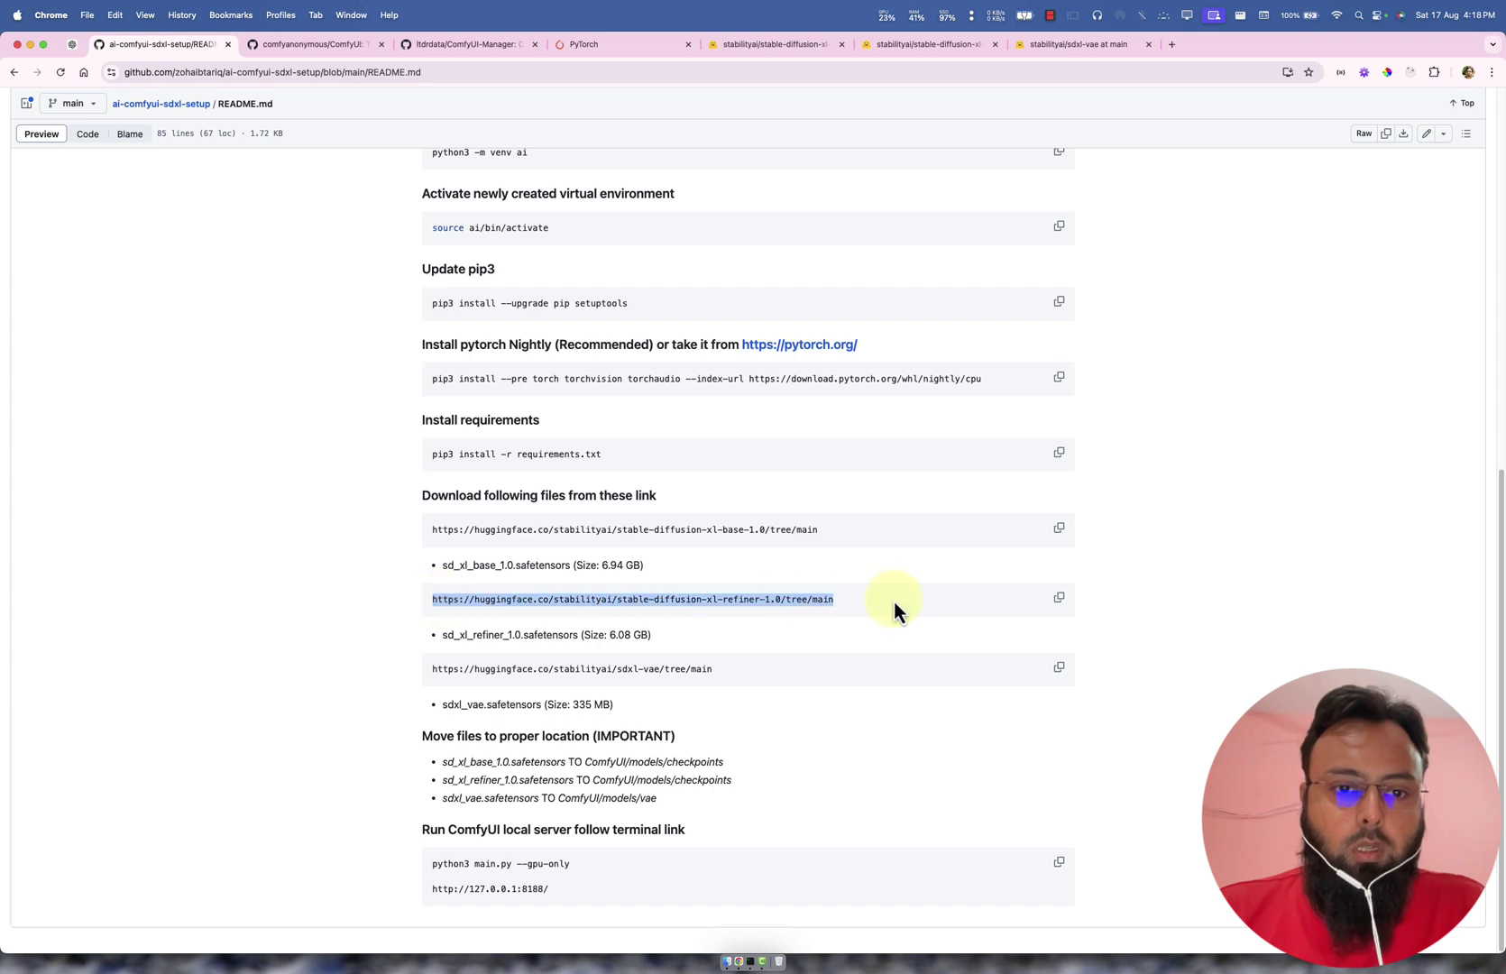
{"action": "double_click", "coordinate": [480, 635]}
{"action": "left_click_drag", "start_coordinate": [576, 635], "coordinate": [441, 642]}
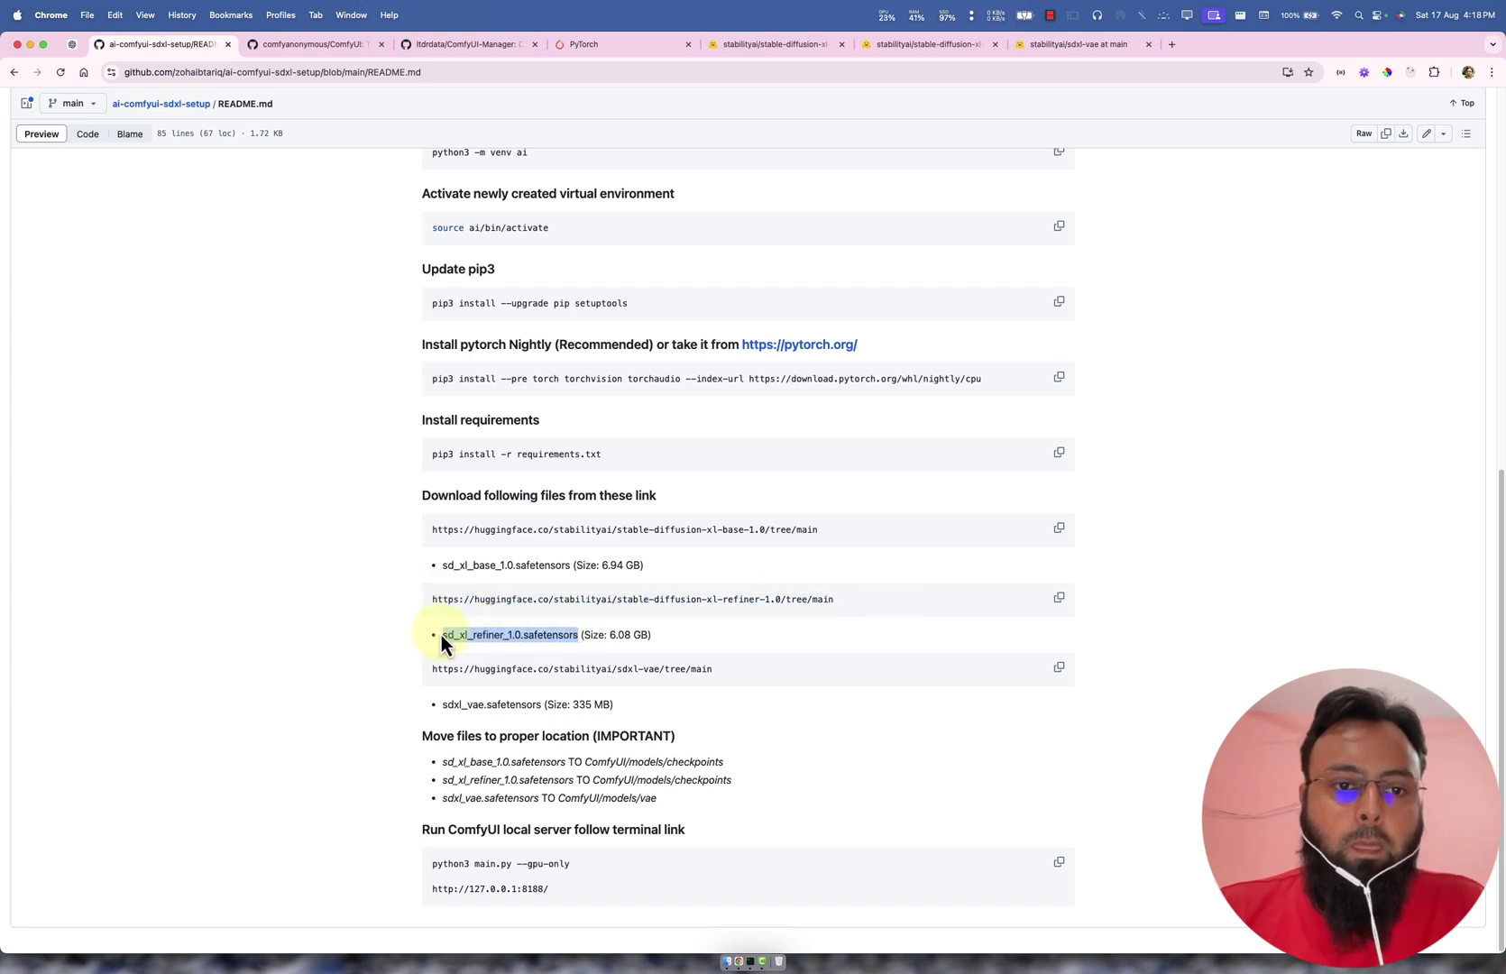
{"action": "key", "text": "super+c"}
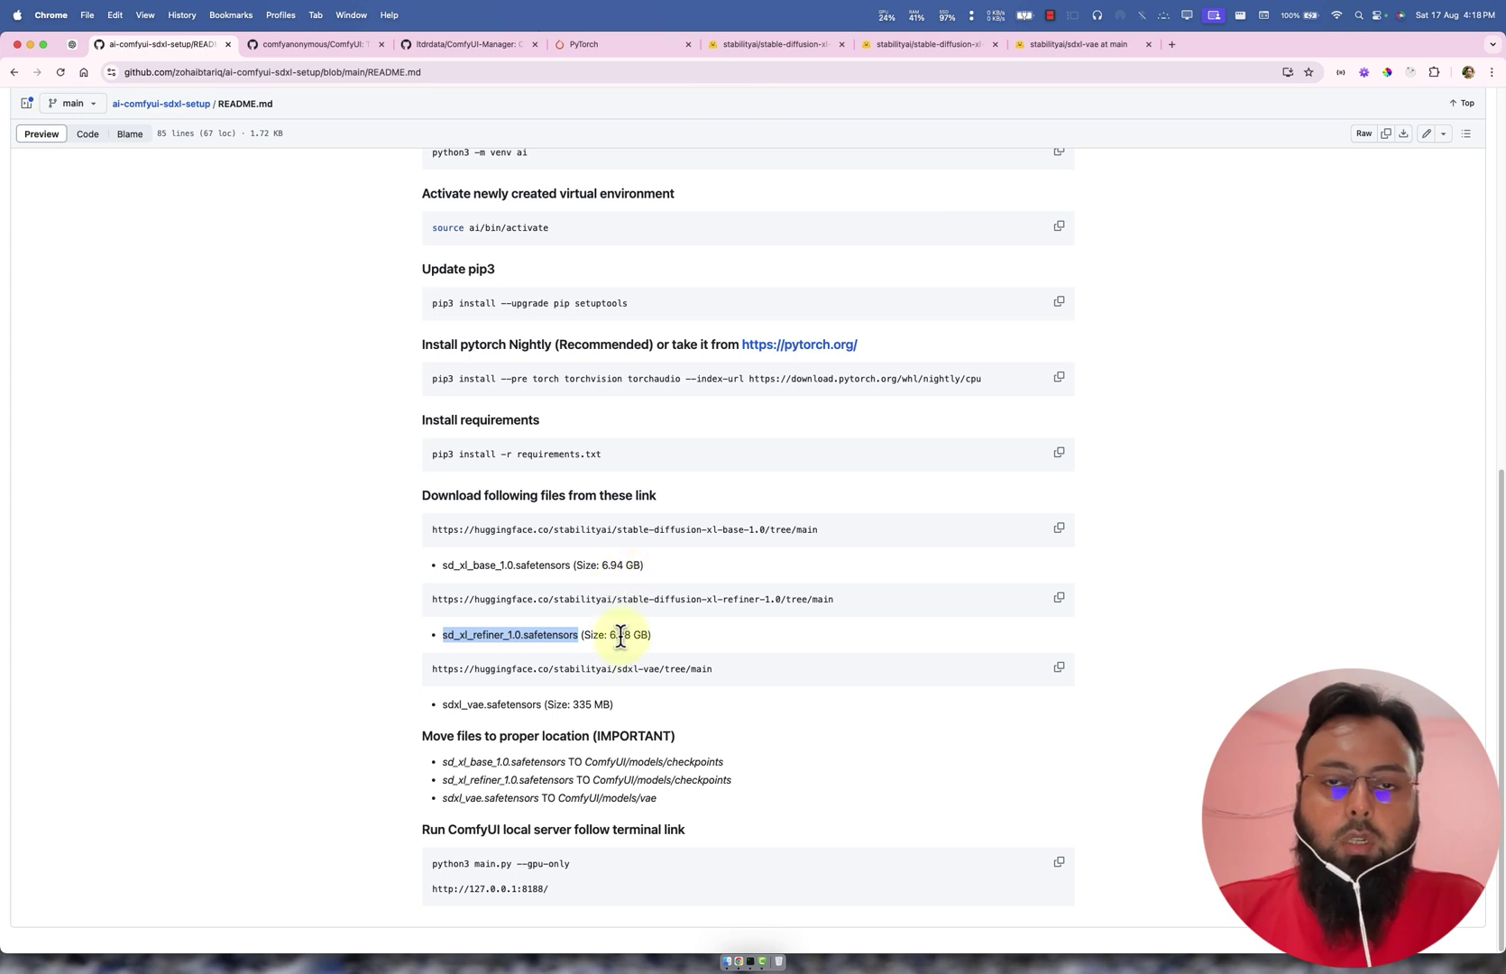
{"action": "key", "text": "super+6"}
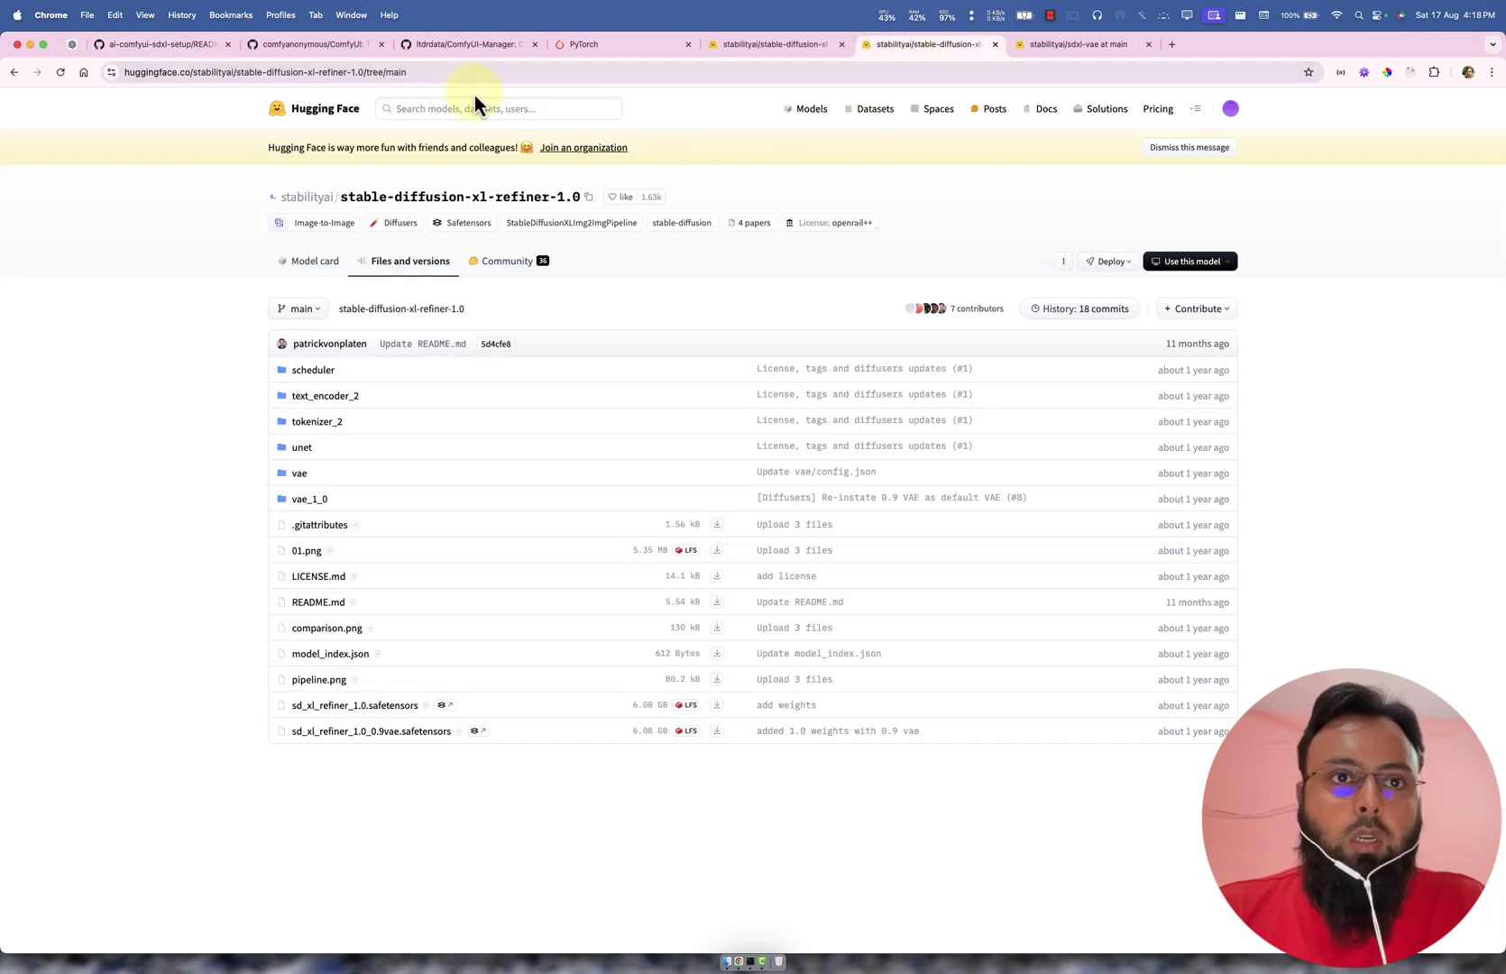
{"action": "key", "text": "super+f"}
{"action": "key", "text": "super+v"}
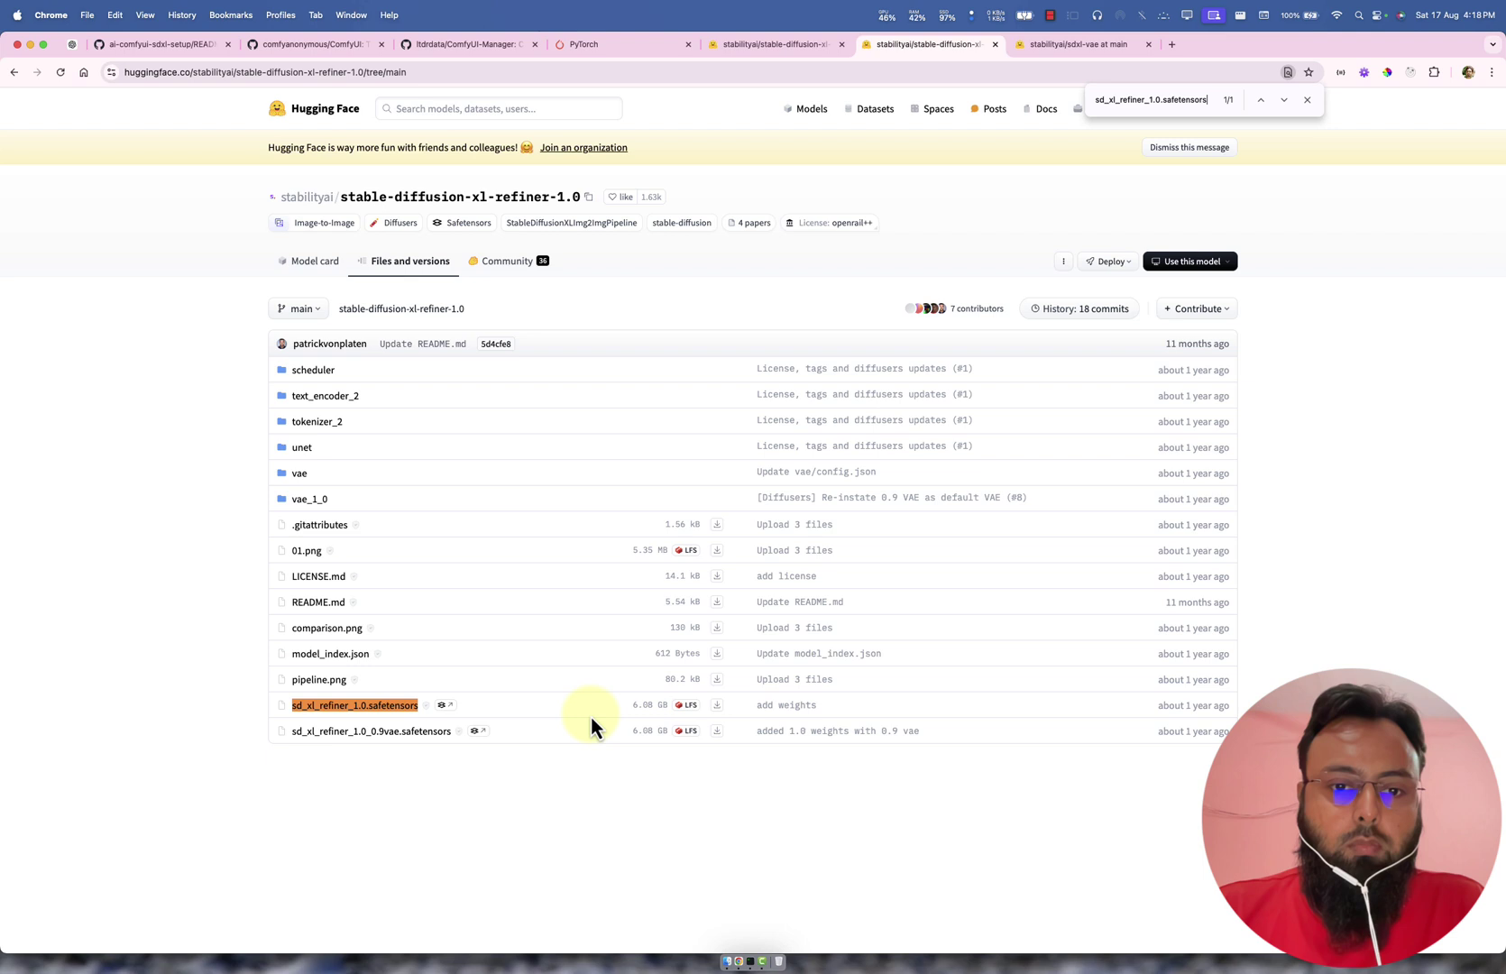
{"action": "left_click", "coordinate": [718, 705]}
{"action": "left_click", "coordinate": [167, 45]}
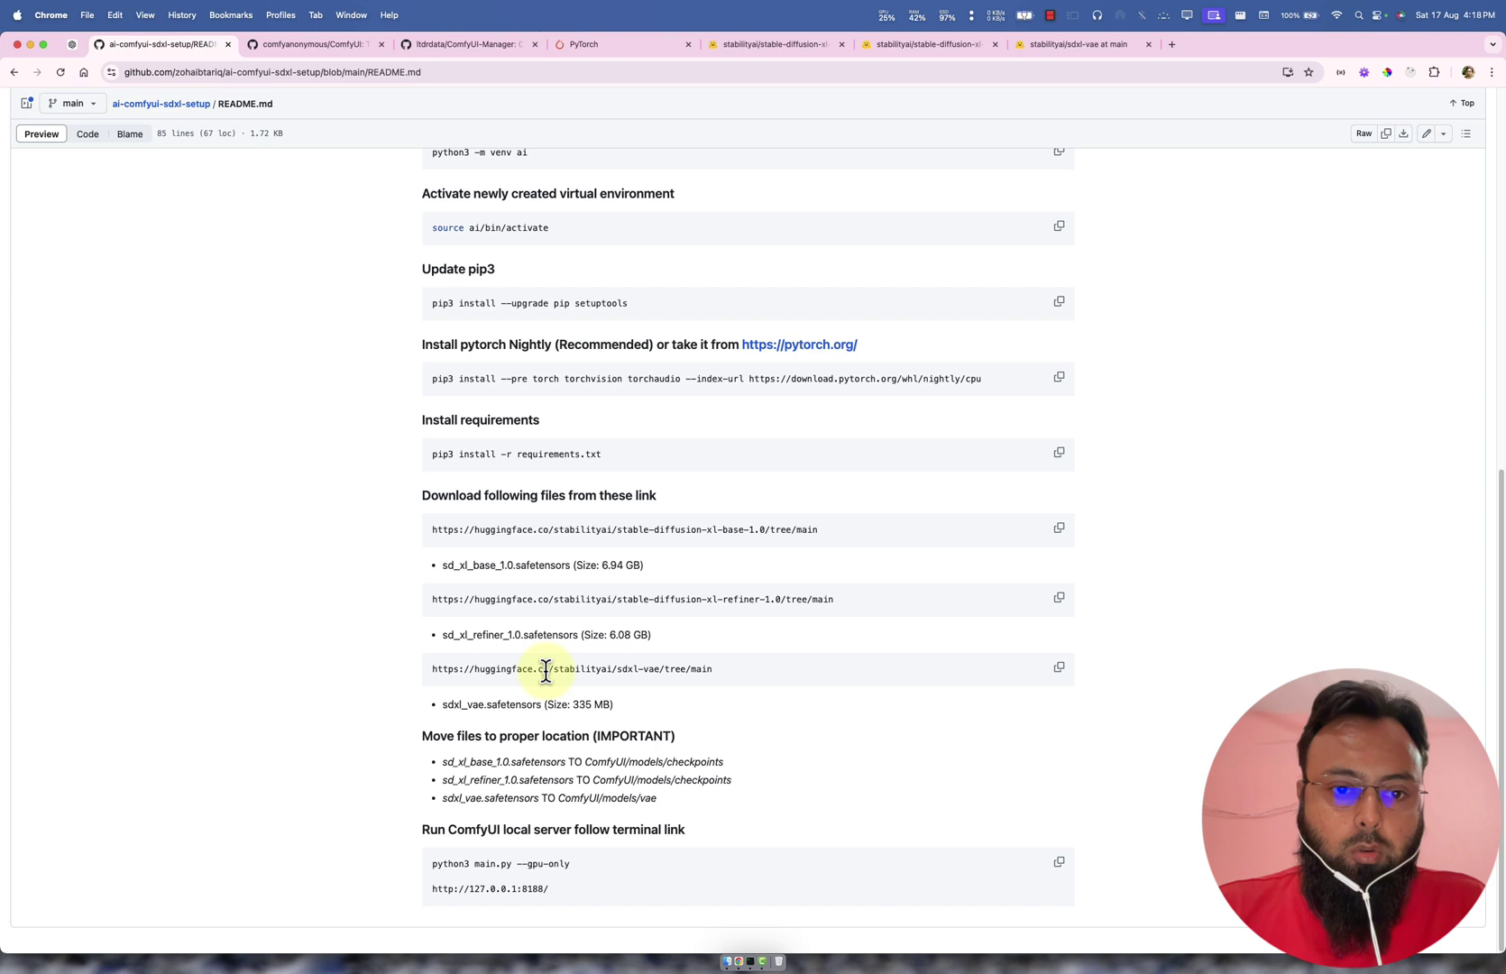
Step: Copy sdxl_vae.safetensors and find it (335 MB) on the sdxl-vae files page, then return
{"action": "left_click_drag", "start_coordinate": [464, 690], "coordinate": [704, 675]}
{"action": "left_click", "coordinate": [704, 675]}
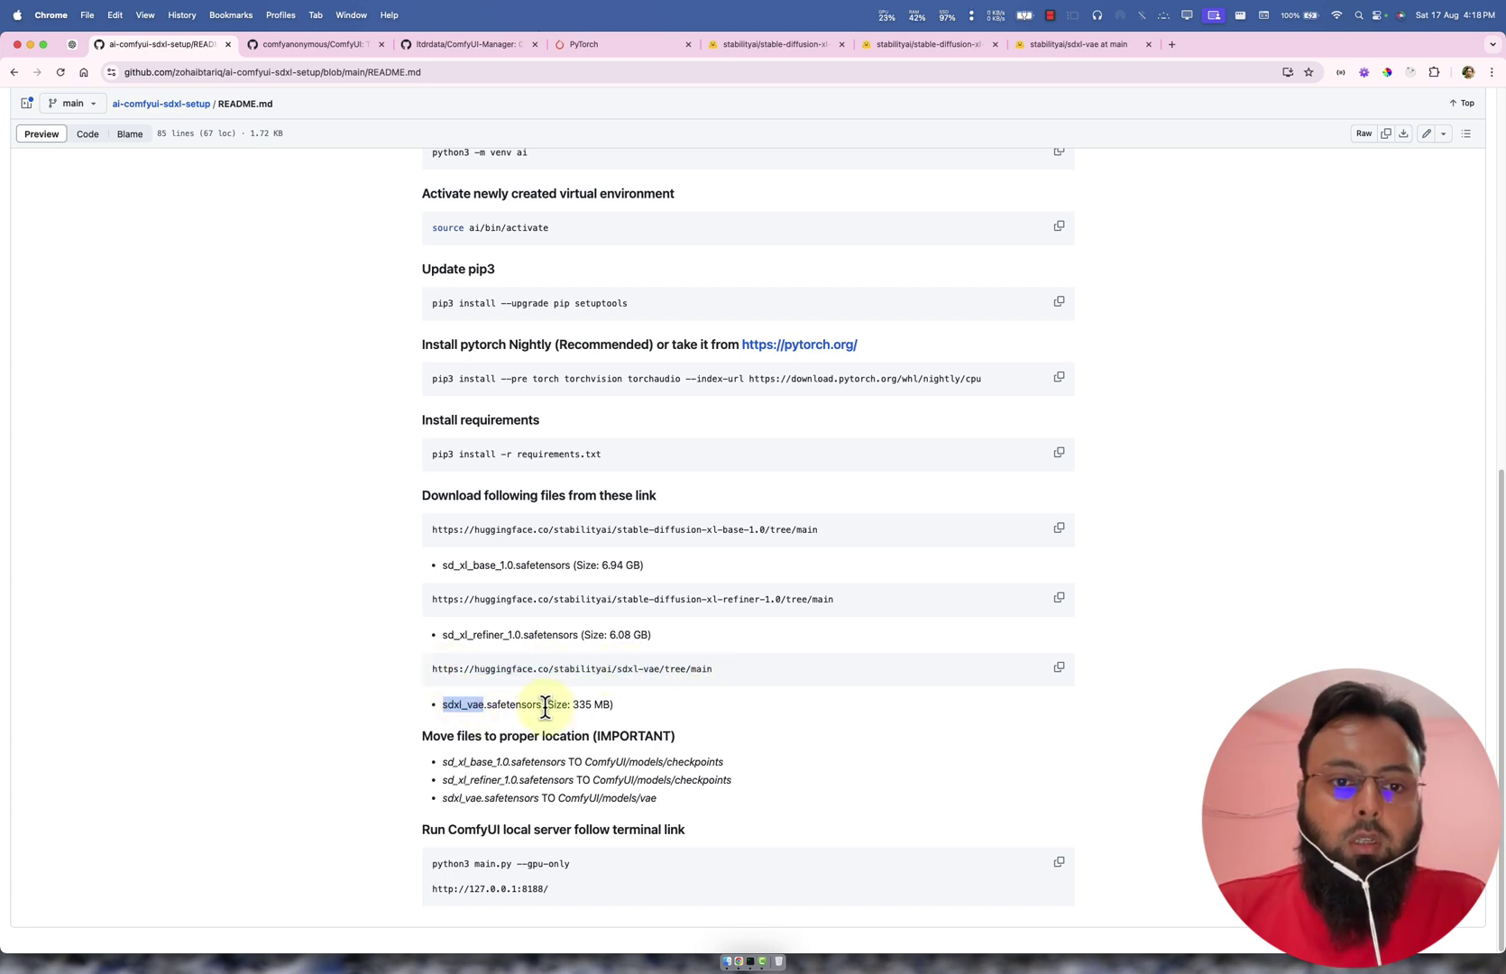
{"action": "left_click_drag", "start_coordinate": [545, 706], "coordinate": [428, 715]}
{"action": "key", "text": "super+c"}
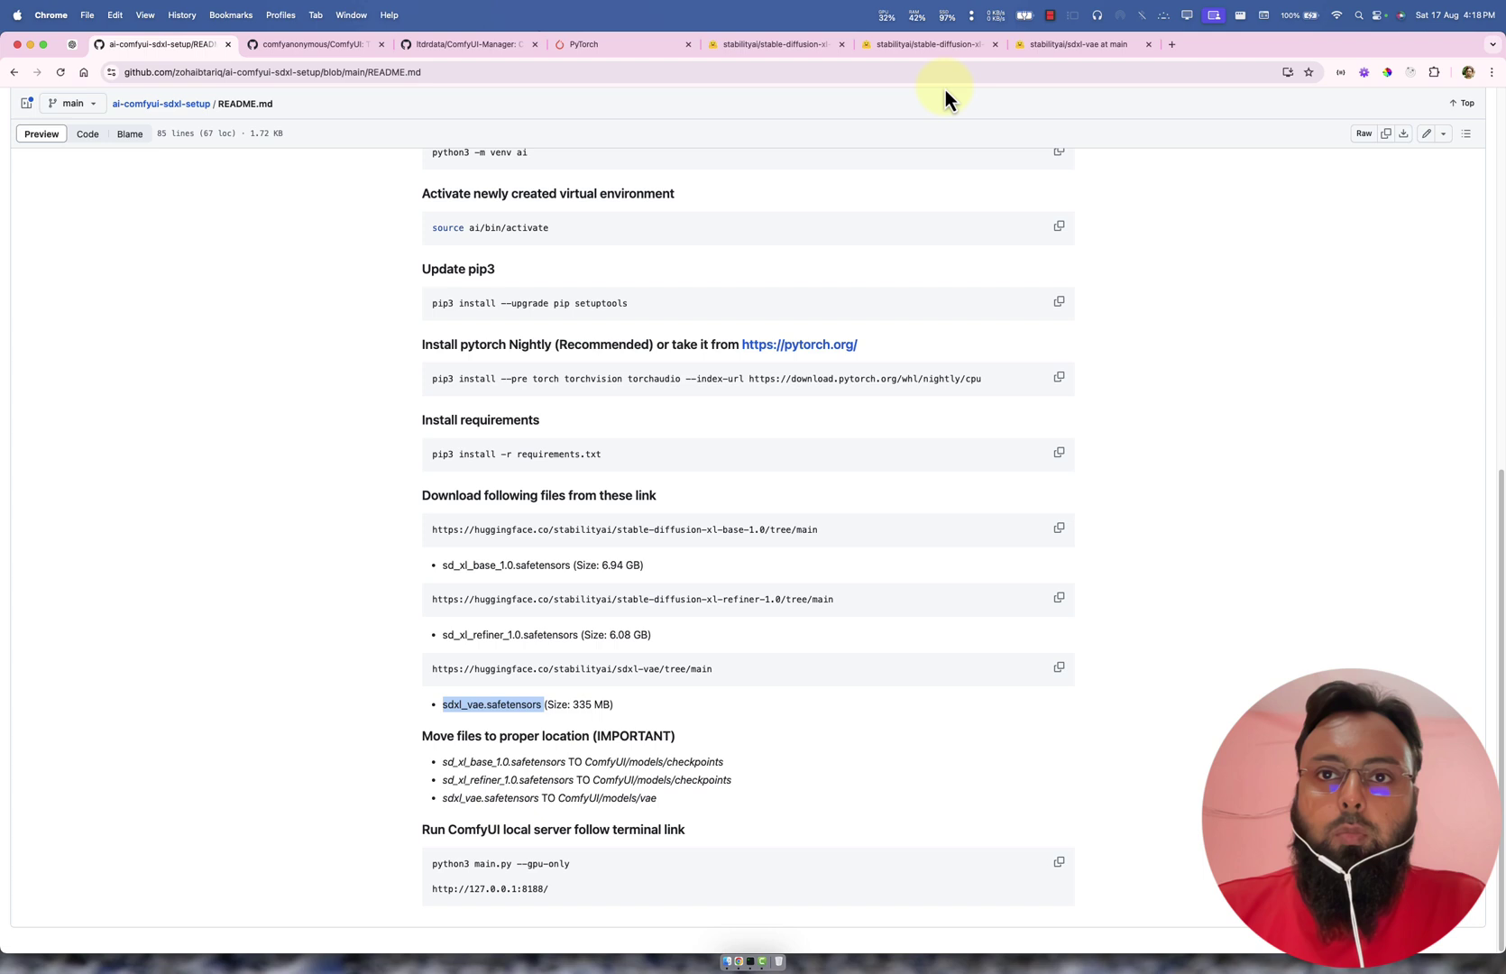
{"action": "key", "text": "super+7"}
{"action": "key", "text": "super+f"}
{"action": "key", "text": "super+v"}
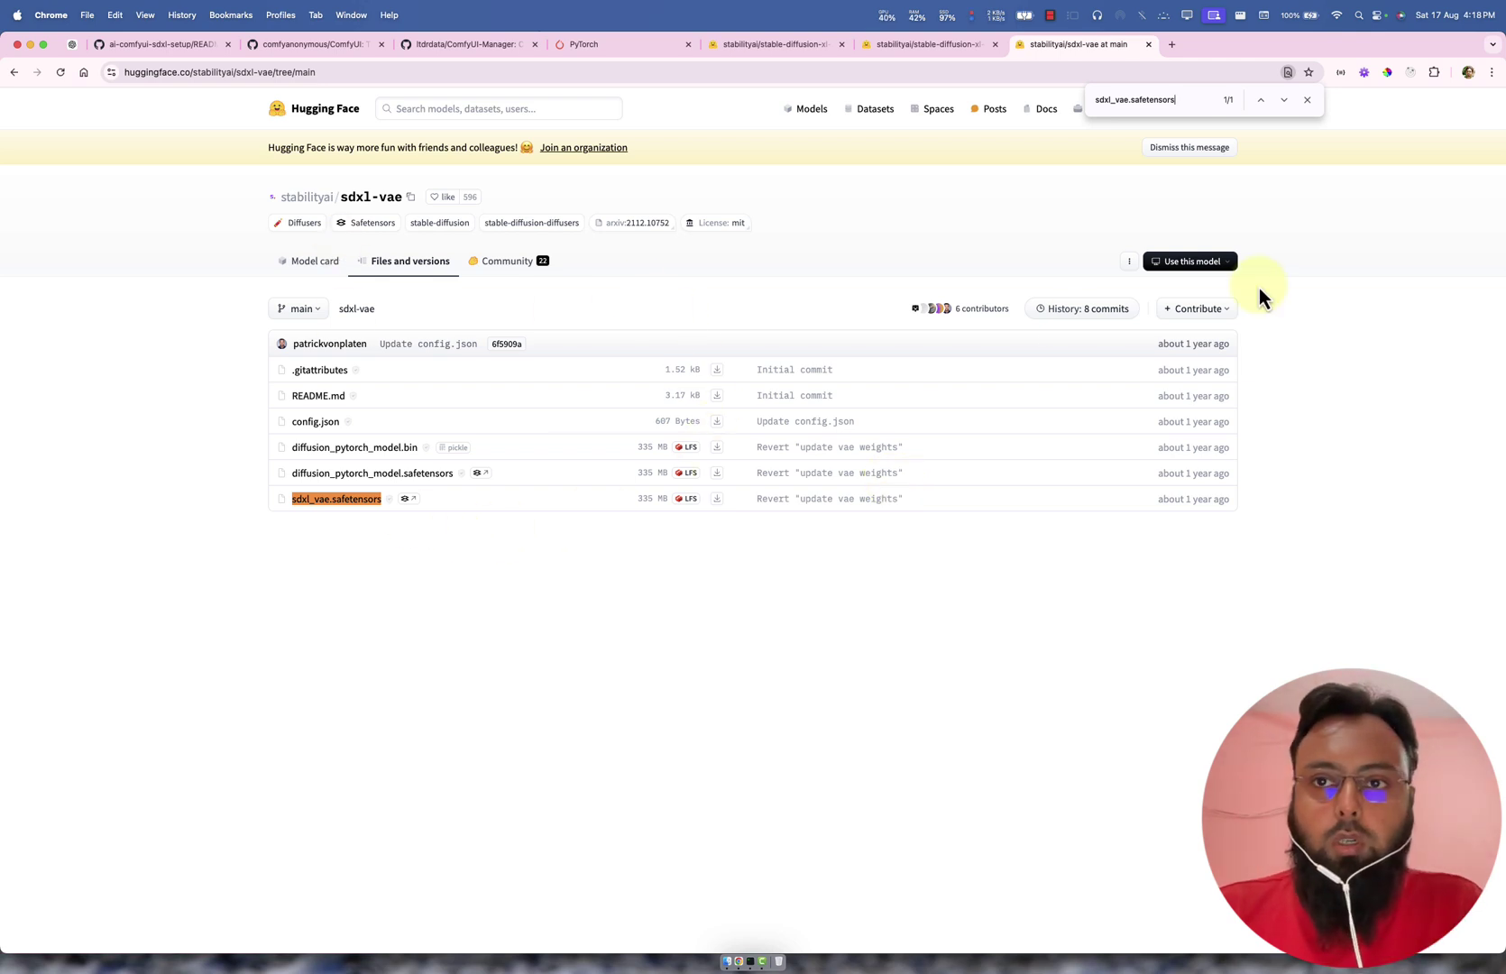
{"action": "left_click", "coordinate": [115, 46]}
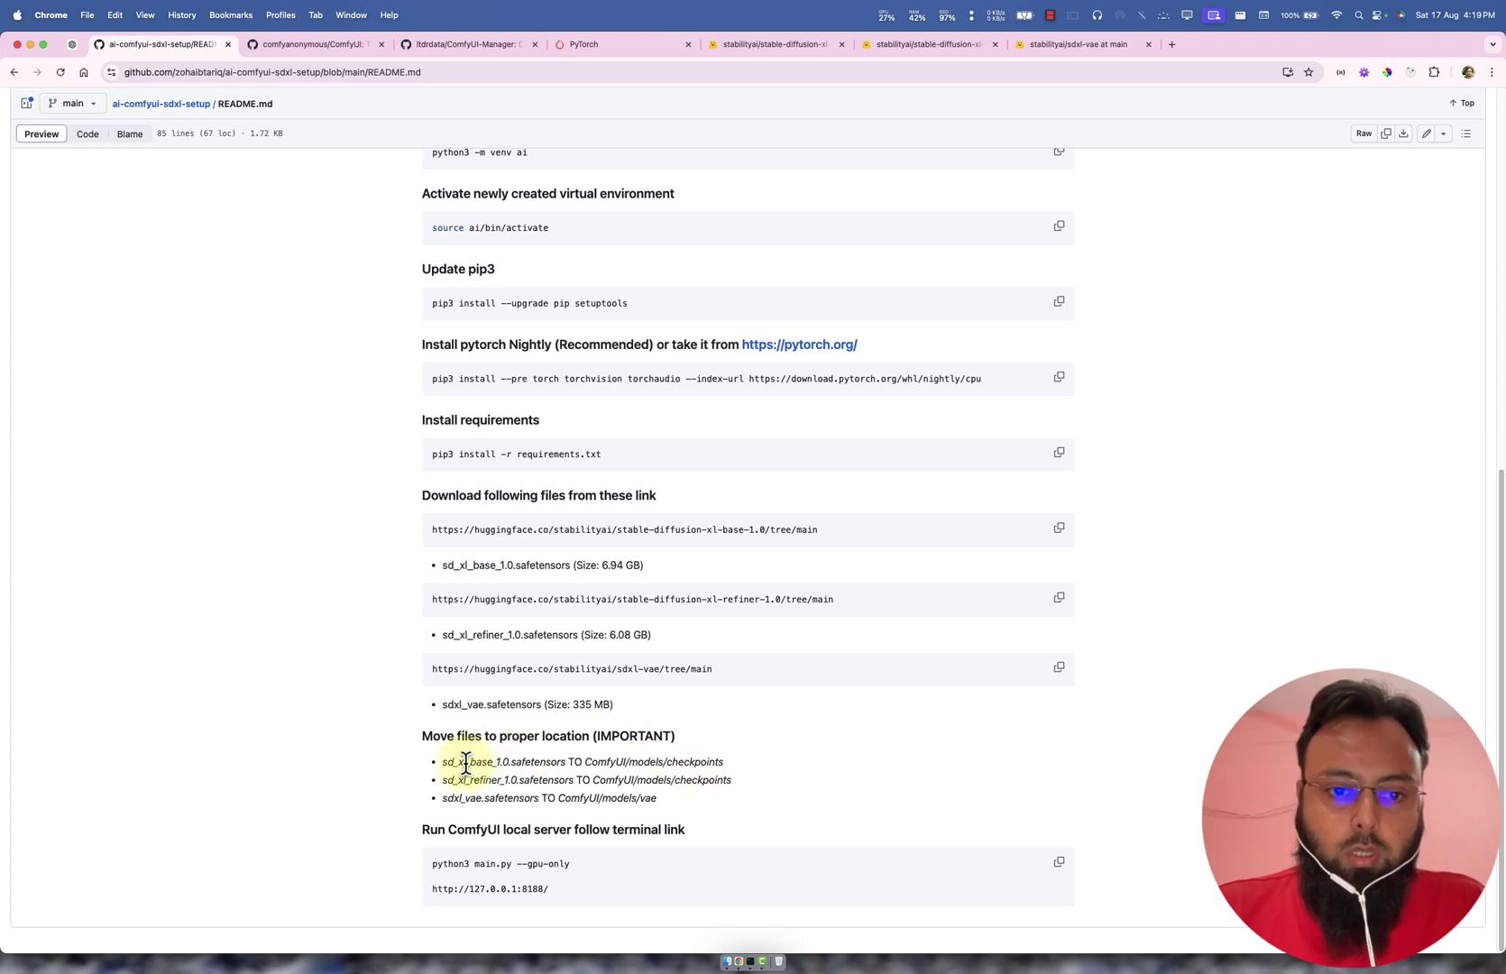
{"action": "left_click_drag", "start_coordinate": [445, 766], "coordinate": [573, 765]}
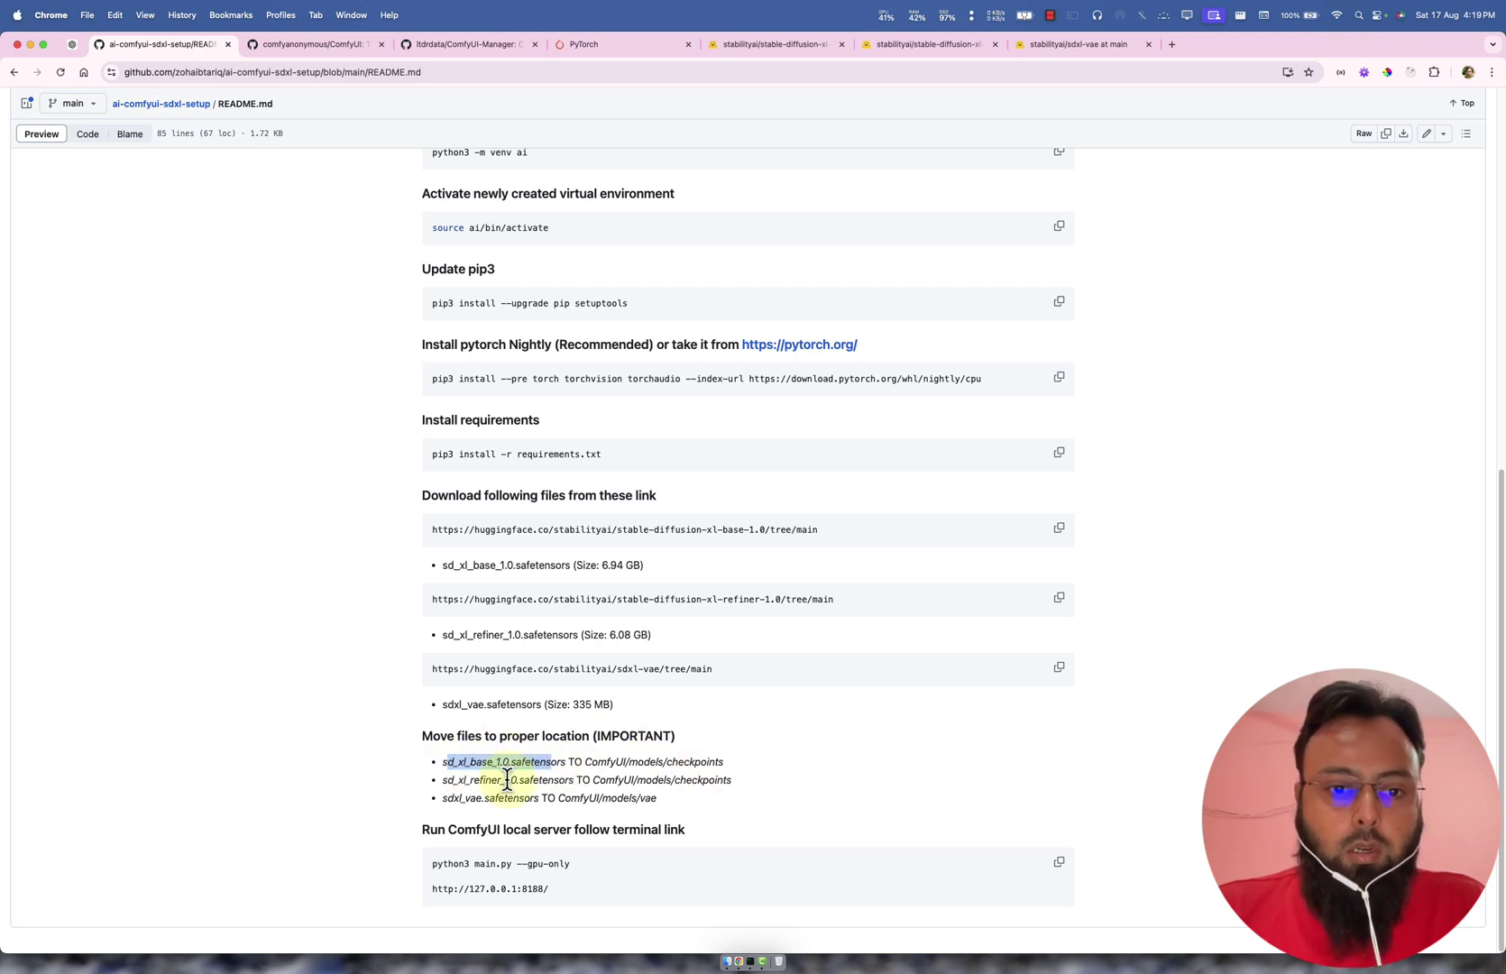
{"action": "left_click_drag", "start_coordinate": [453, 781], "coordinate": [539, 788]}
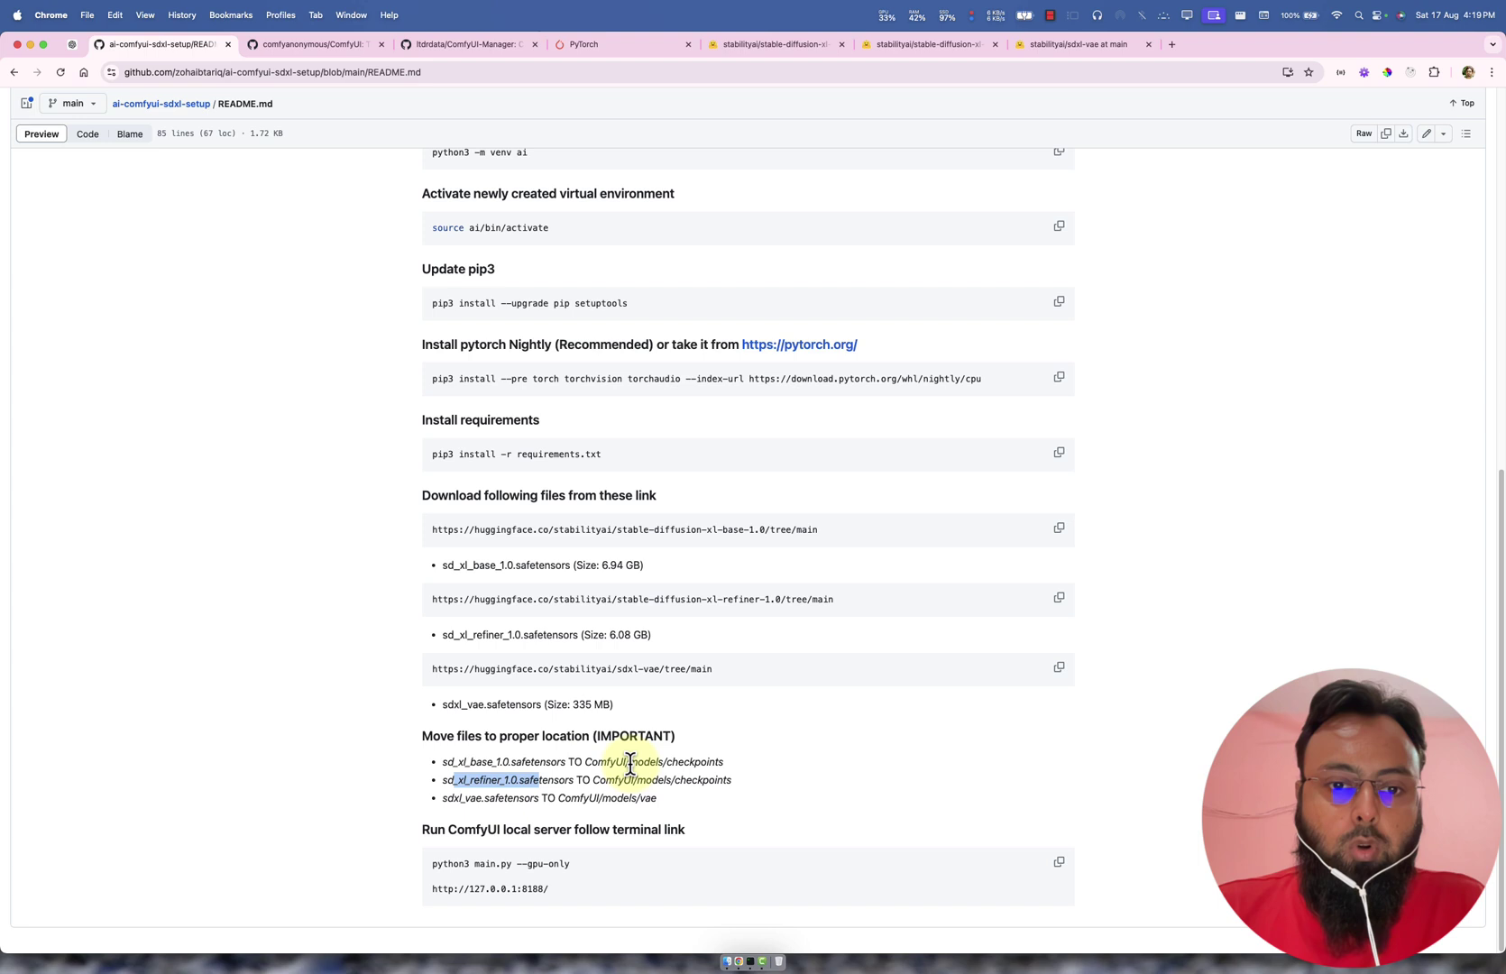
{"action": "left_click_drag", "start_coordinate": [638, 764], "coordinate": [716, 784]}
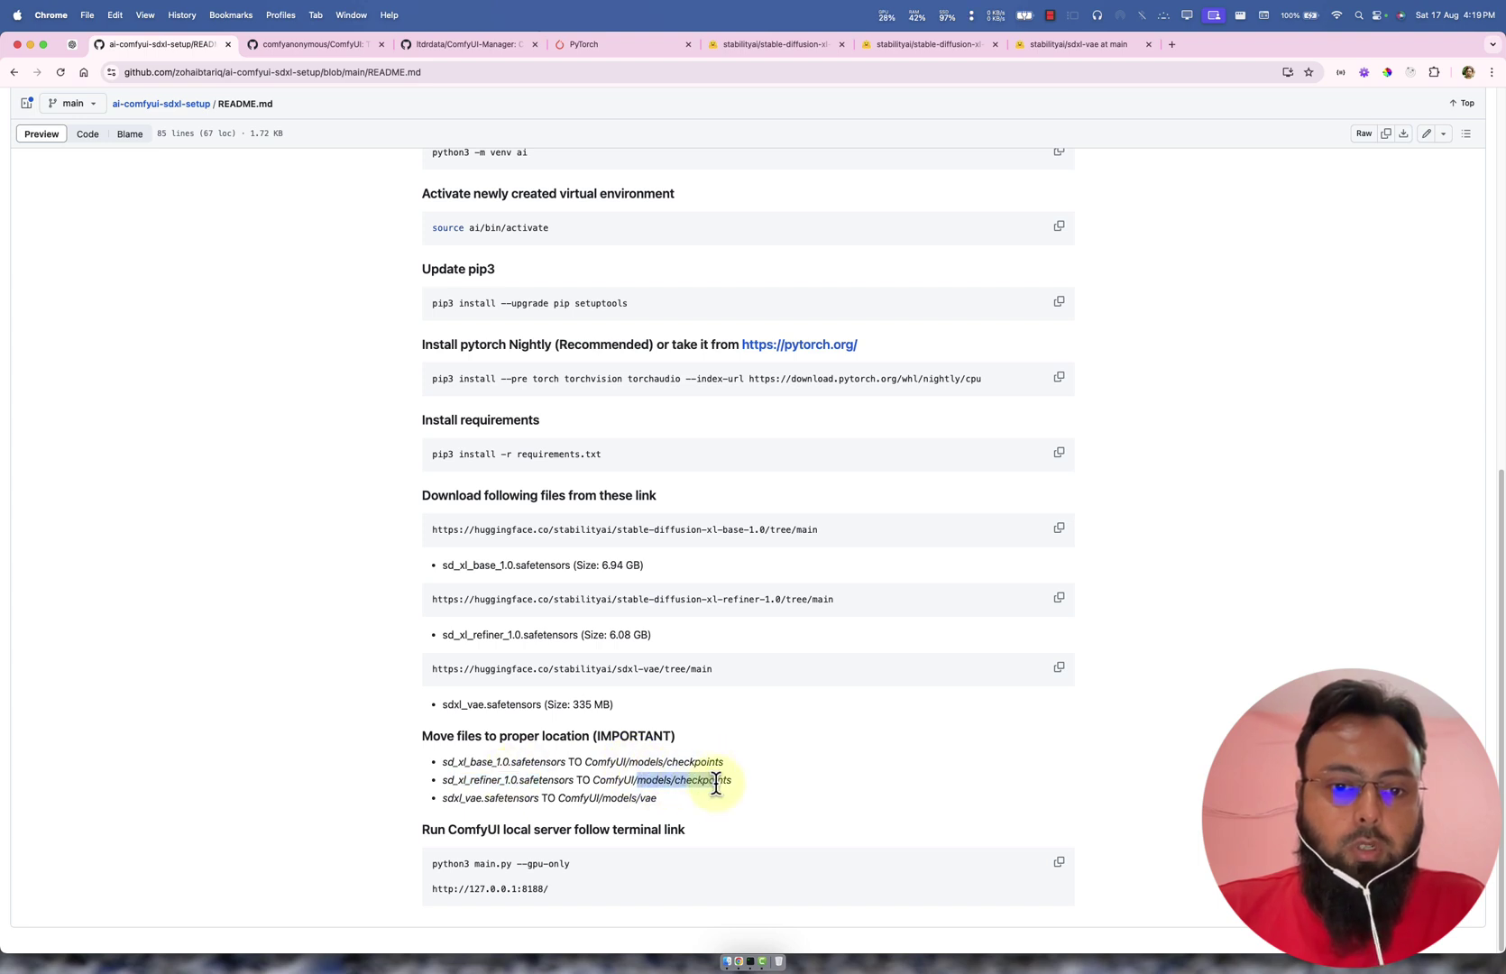
{"action": "double_click", "coordinate": [613, 762]}
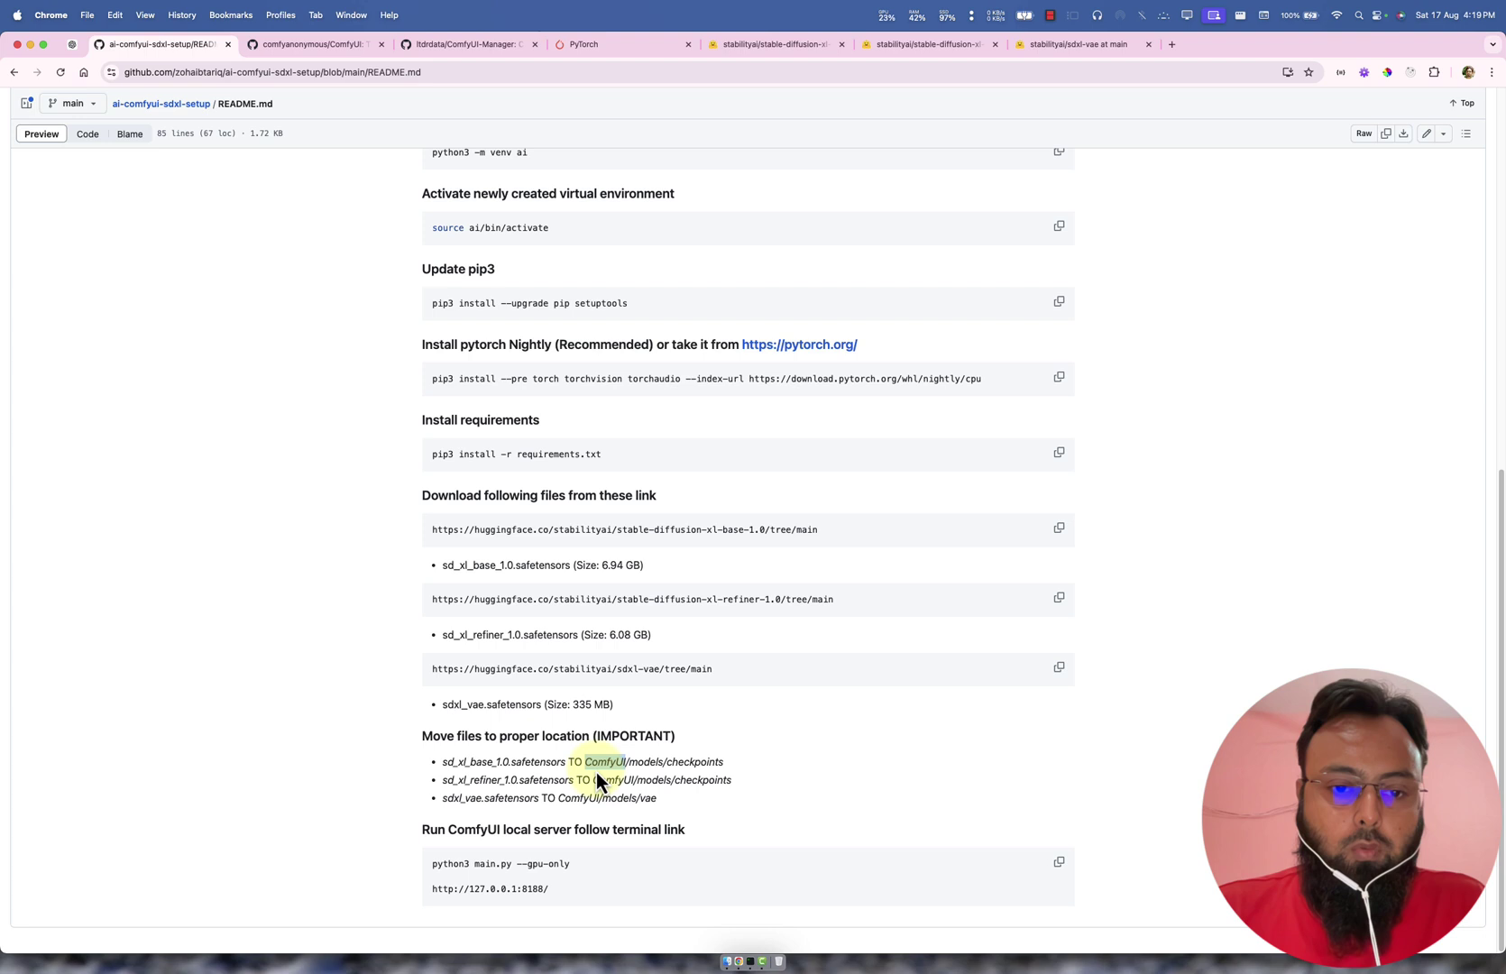
{"action": "double_click", "coordinate": [621, 780]}
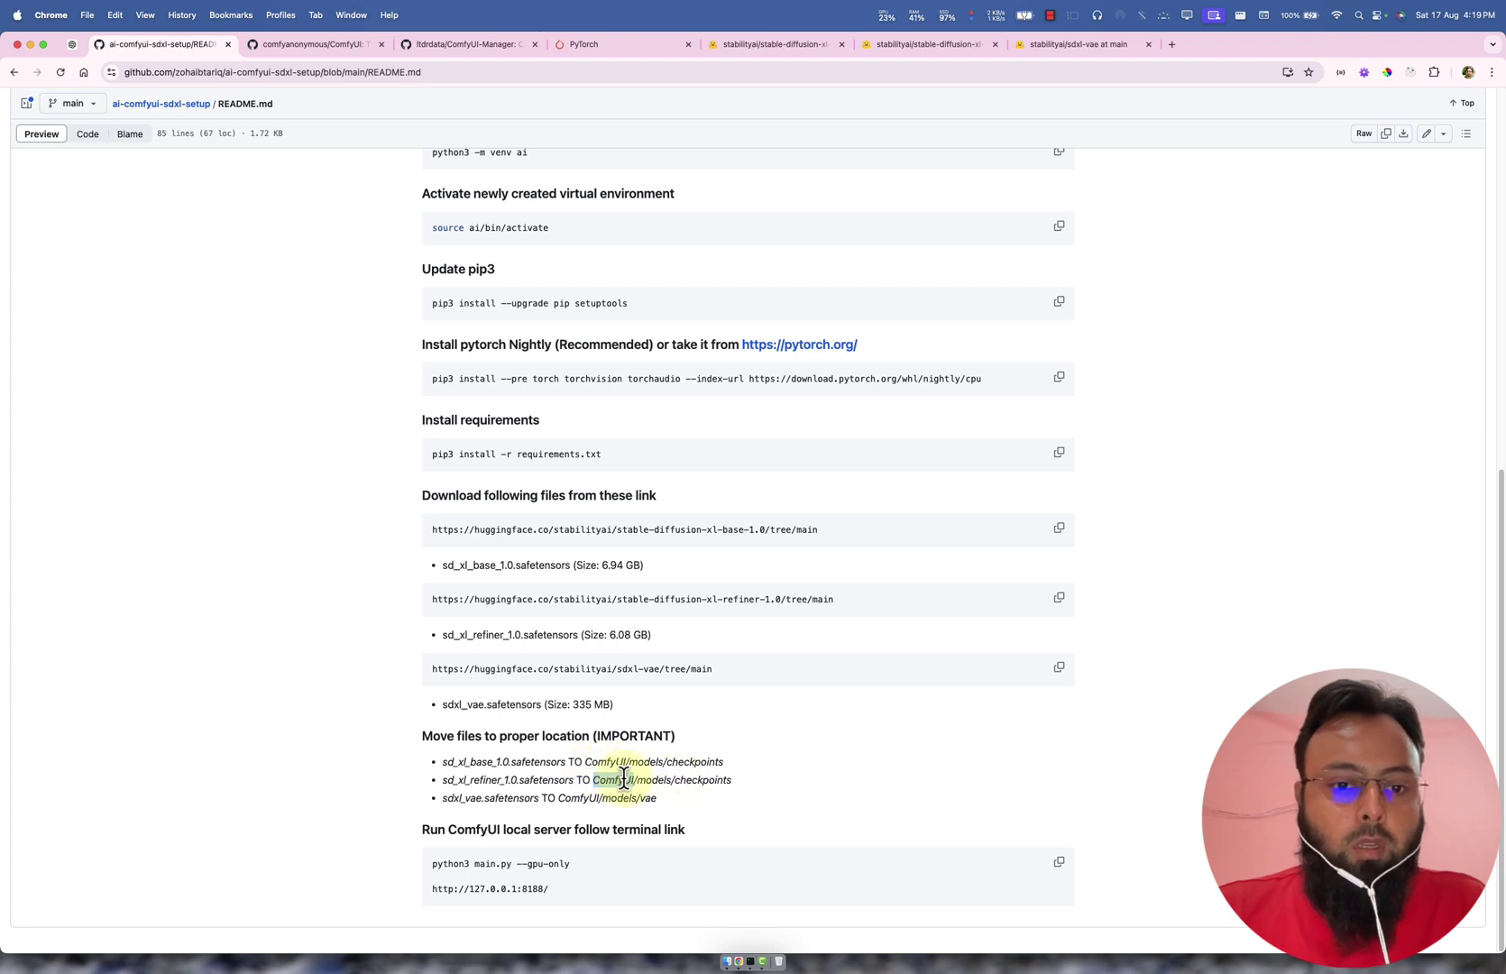
{"action": "left_click_drag", "start_coordinate": [586, 763], "coordinate": [631, 763]}
{"action": "double_click", "coordinate": [616, 781]}
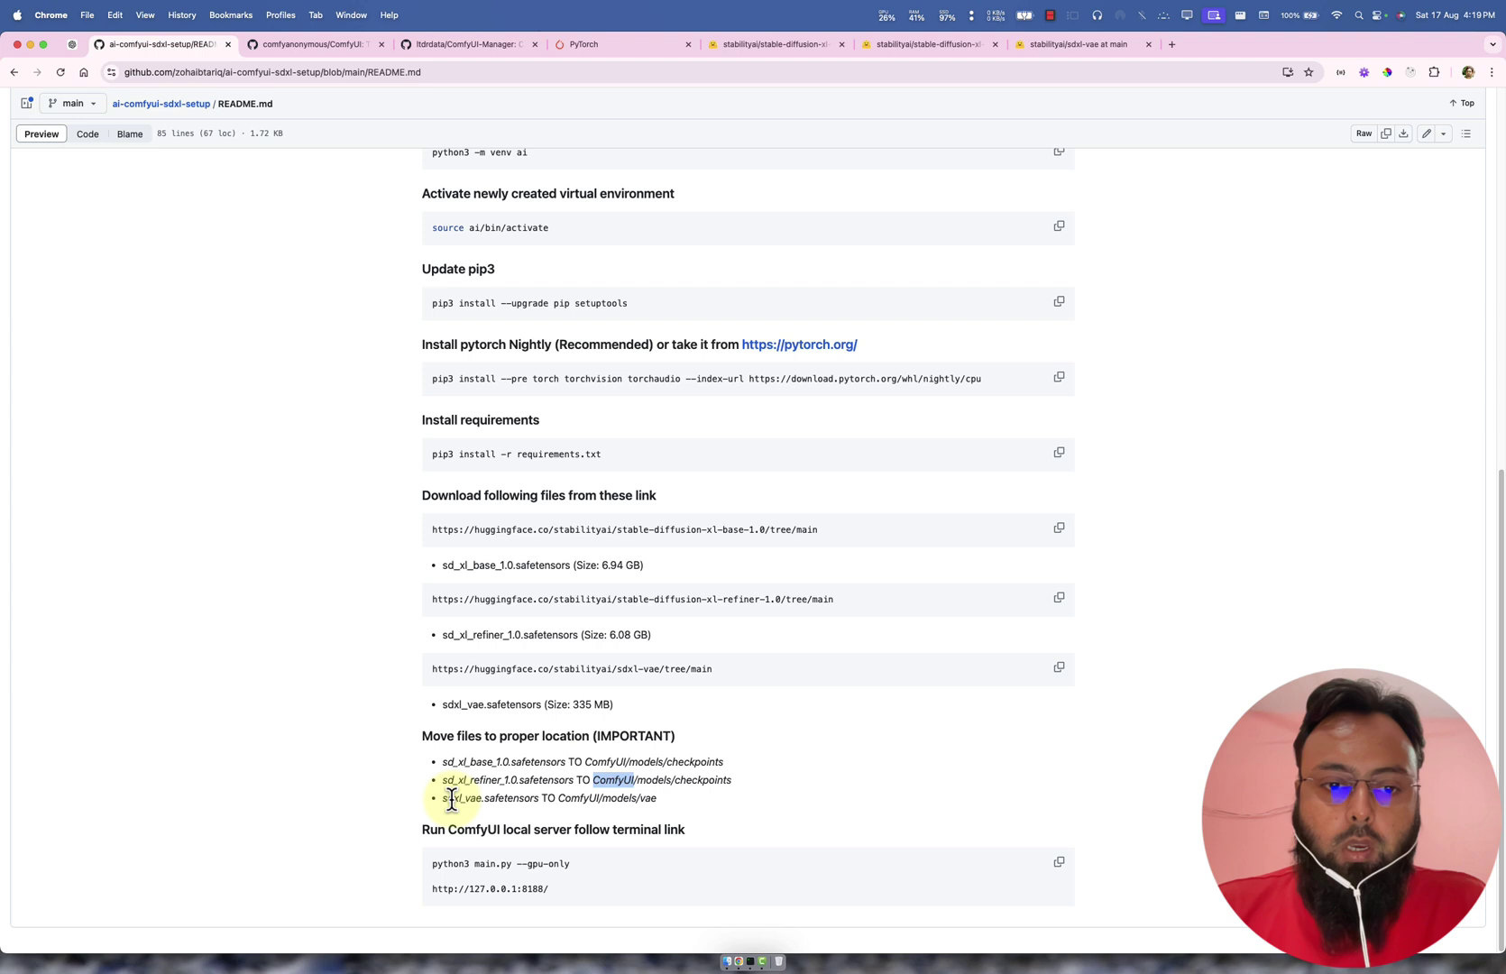
{"action": "left_click_drag", "start_coordinate": [451, 800], "coordinate": [656, 797]}
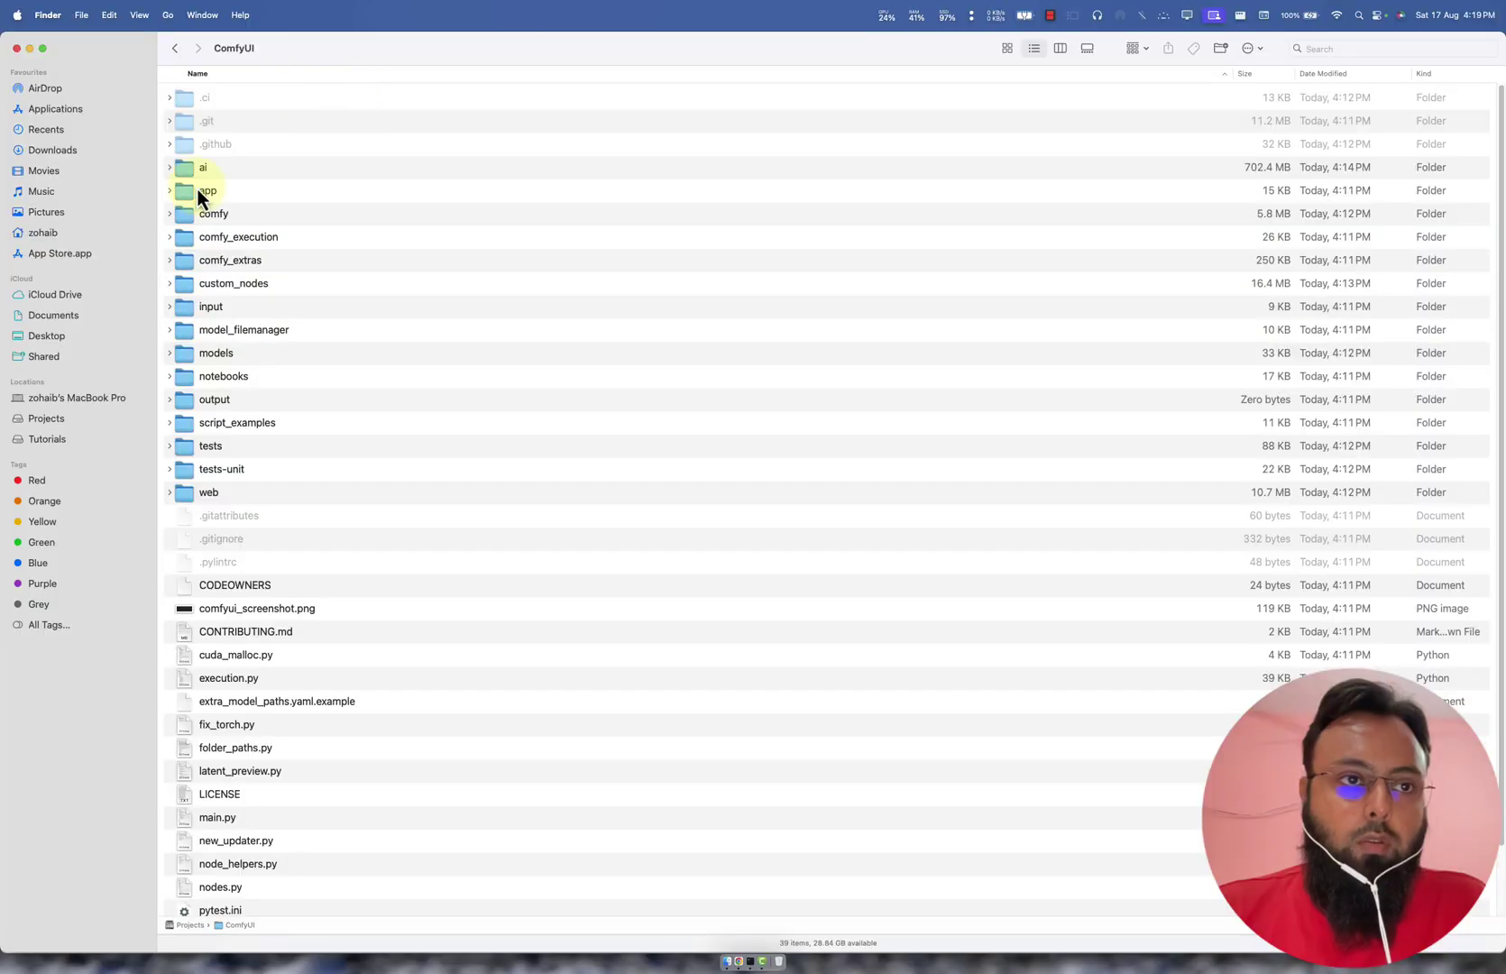
Step: Open Downloads in its own window beside ComfyUI's models/checkpoints folder
{"action": "right_click", "coordinate": [53, 157]}
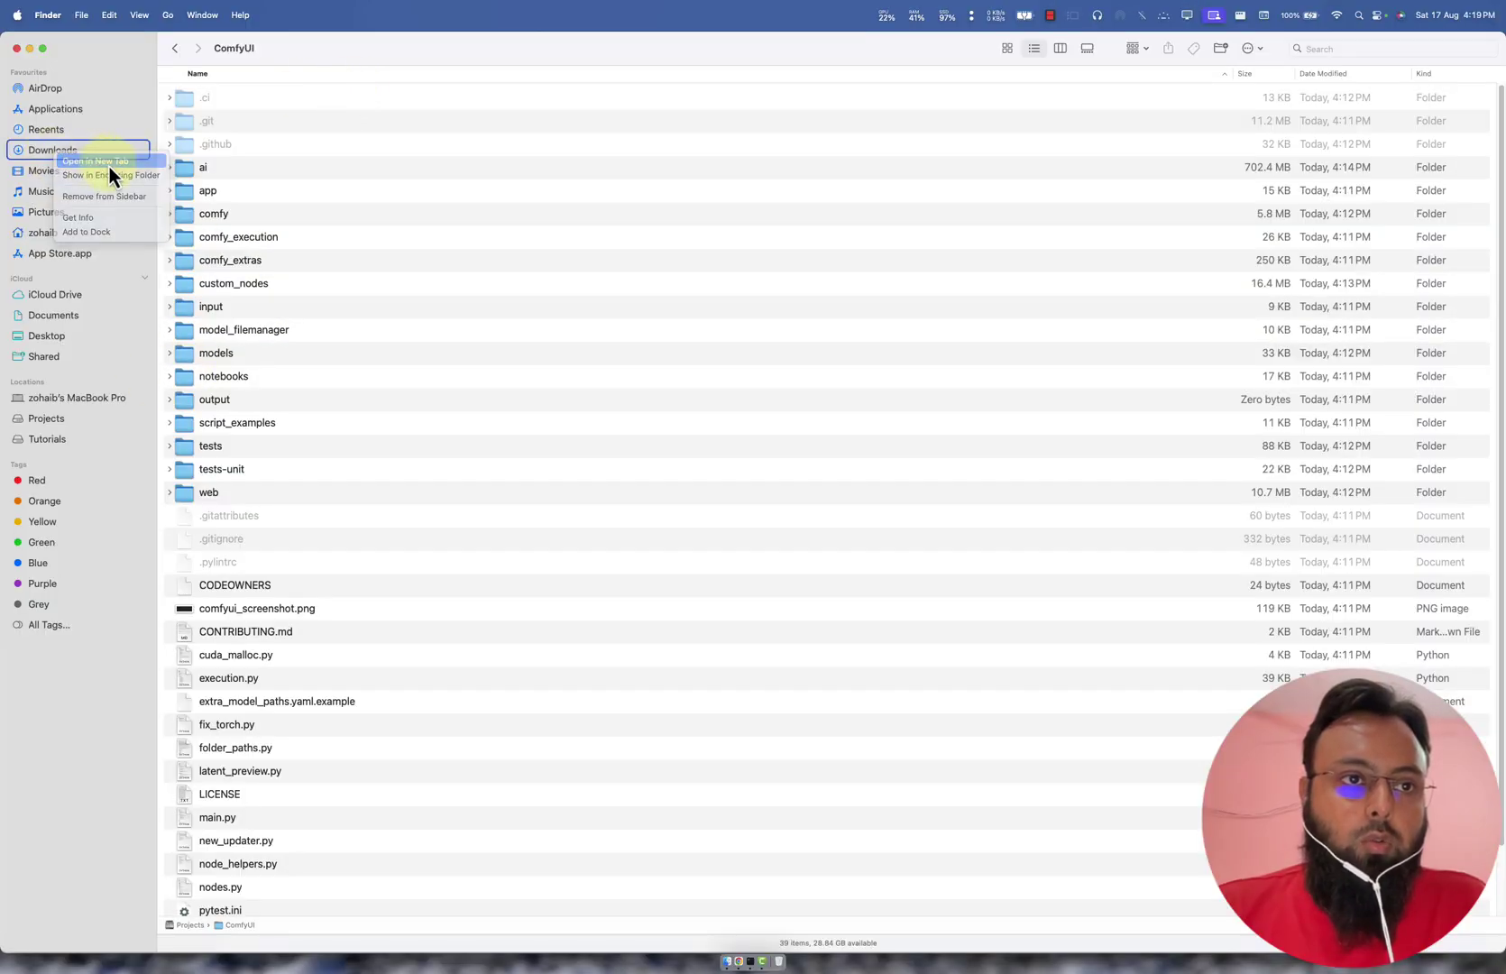
{"action": "left_click", "coordinate": [109, 167]}
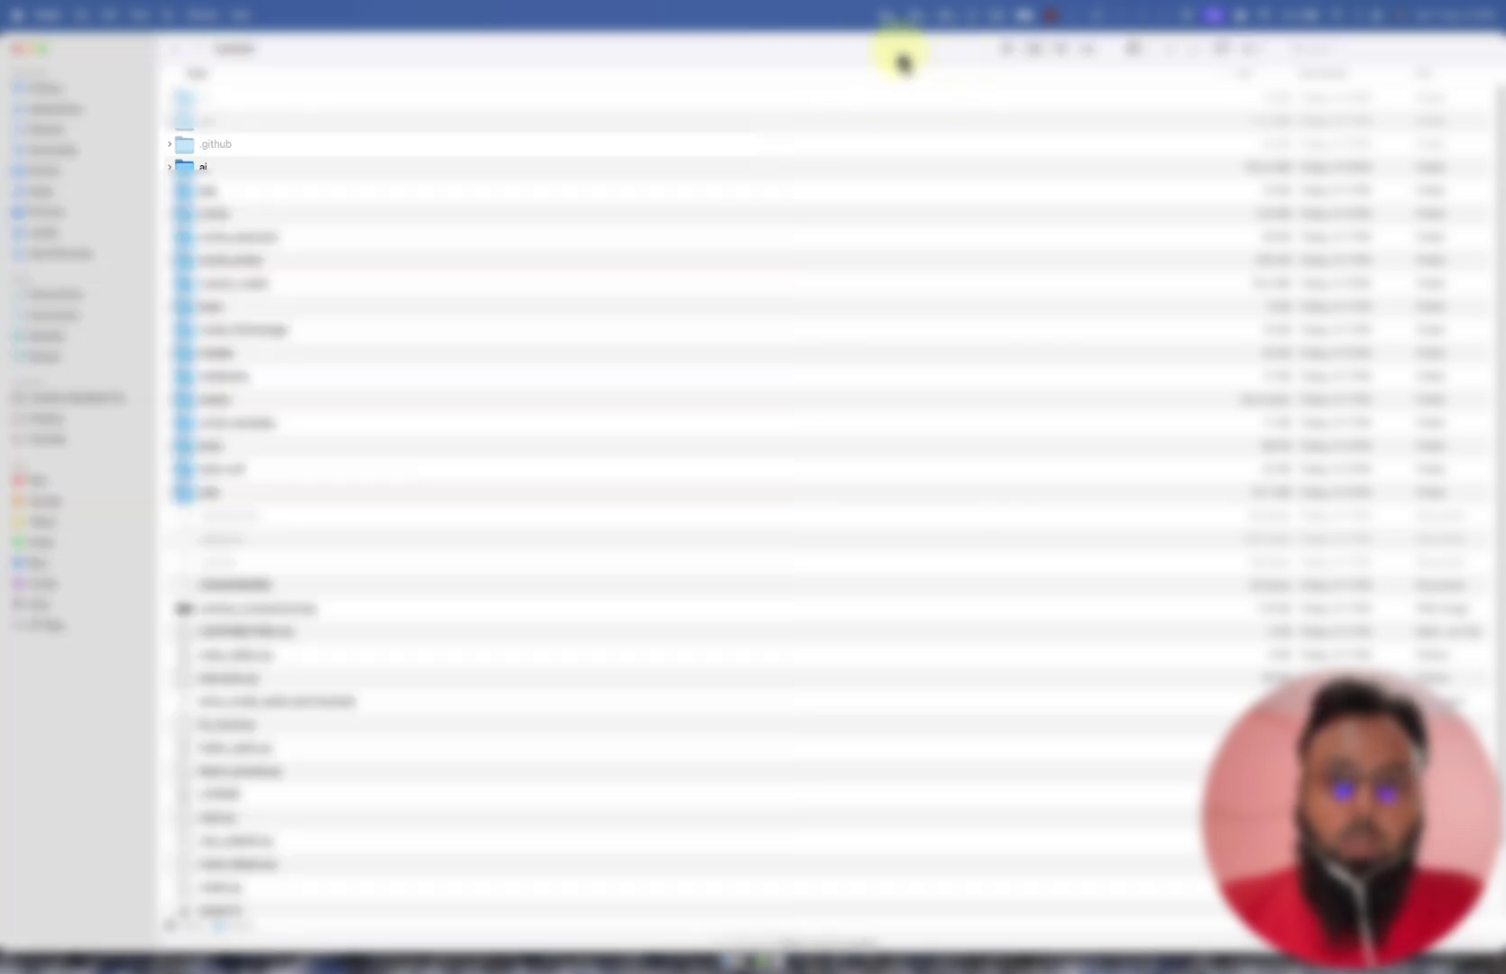
{"action": "left_click_drag", "start_coordinate": [901, 57], "coordinate": [1495, 167]}
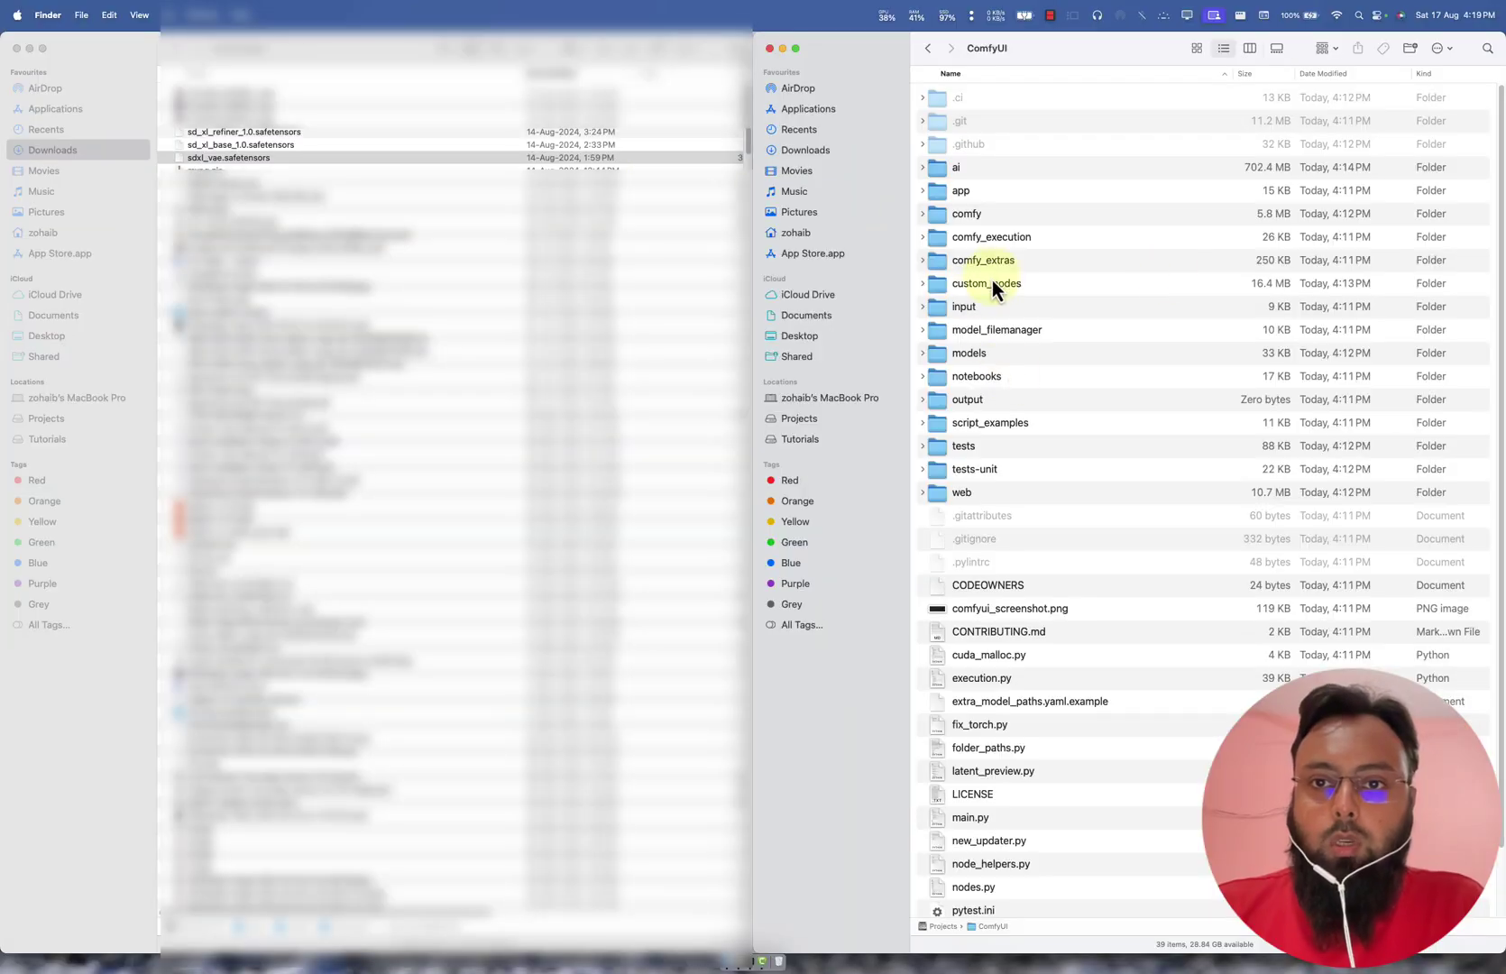
{"action": "left_click", "coordinate": [986, 425]}
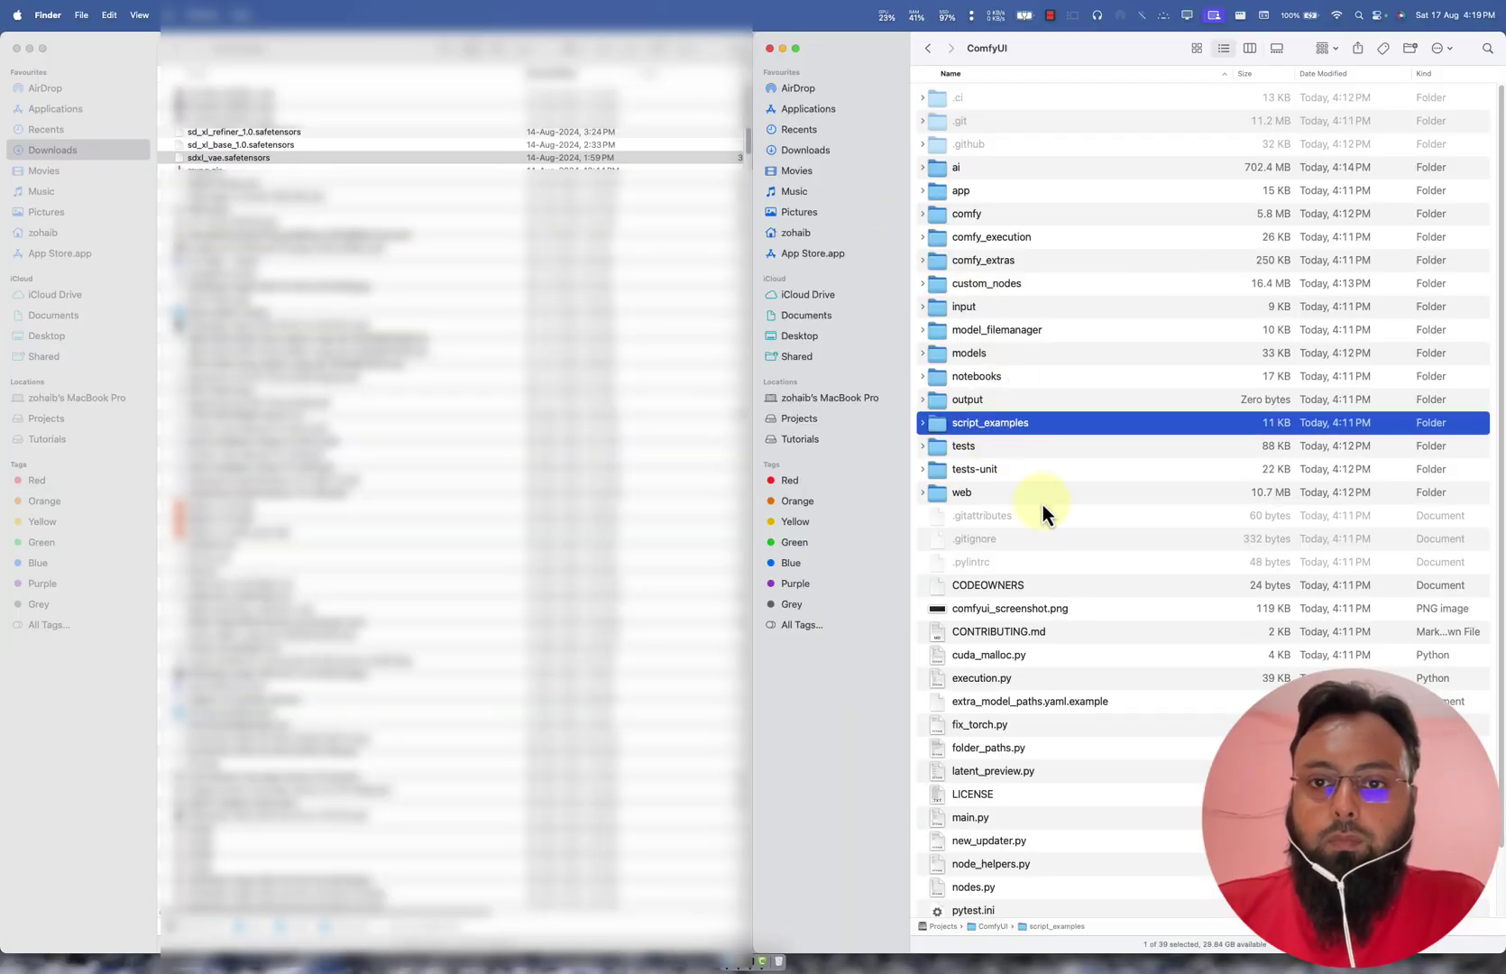
{"action": "double_click", "coordinate": [982, 356]}
{"action": "left_click", "coordinate": [986, 99]}
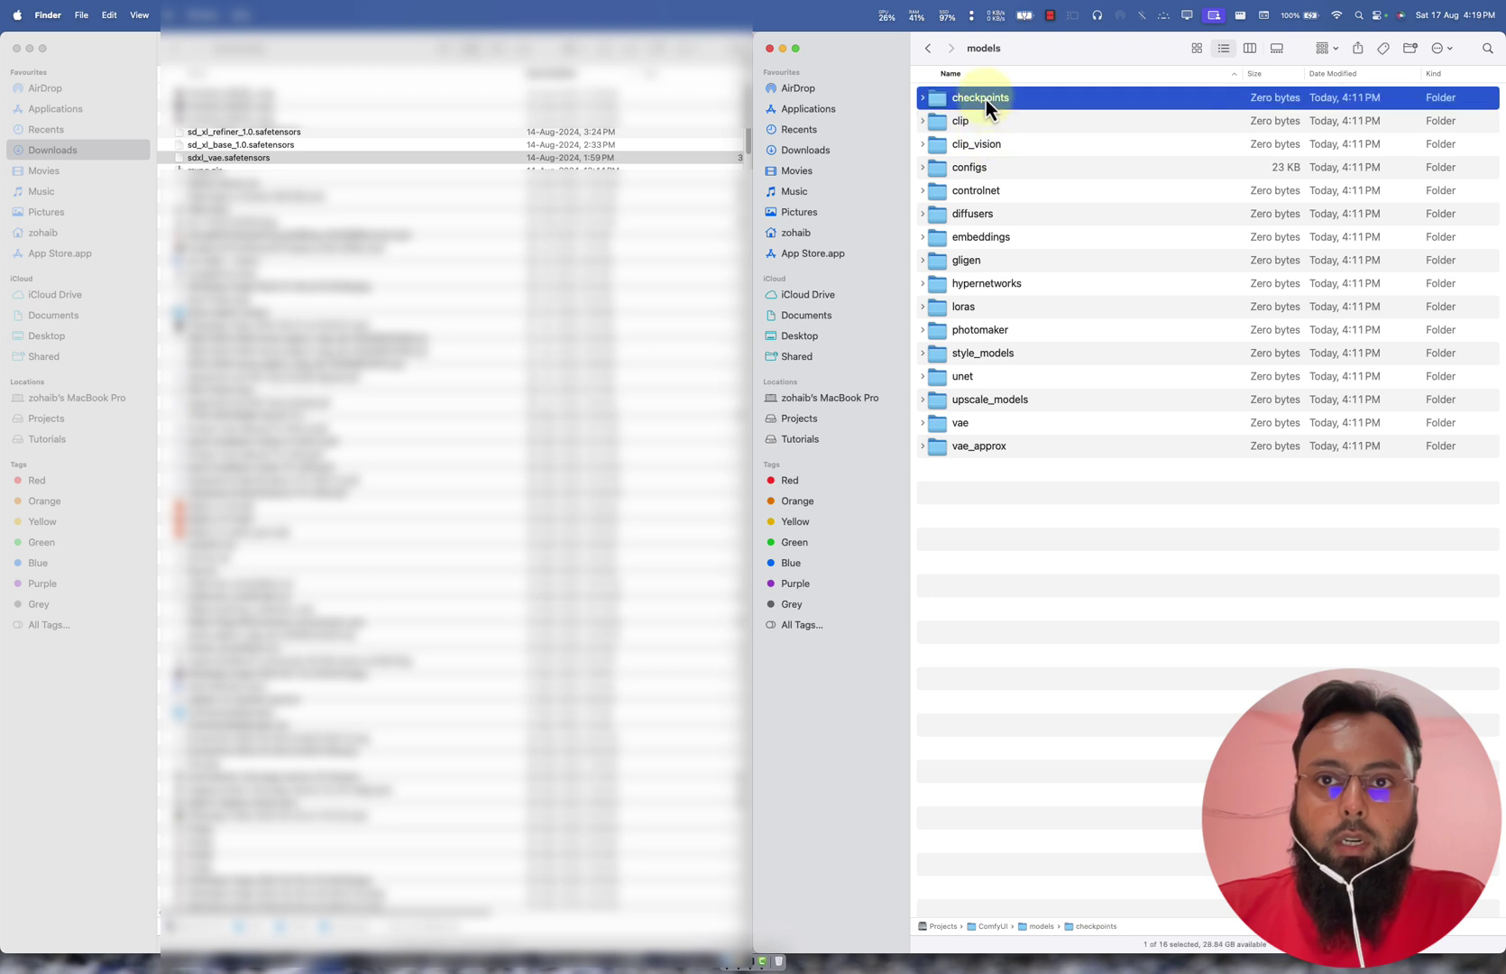
{"action": "double_click", "coordinate": [986, 99]}
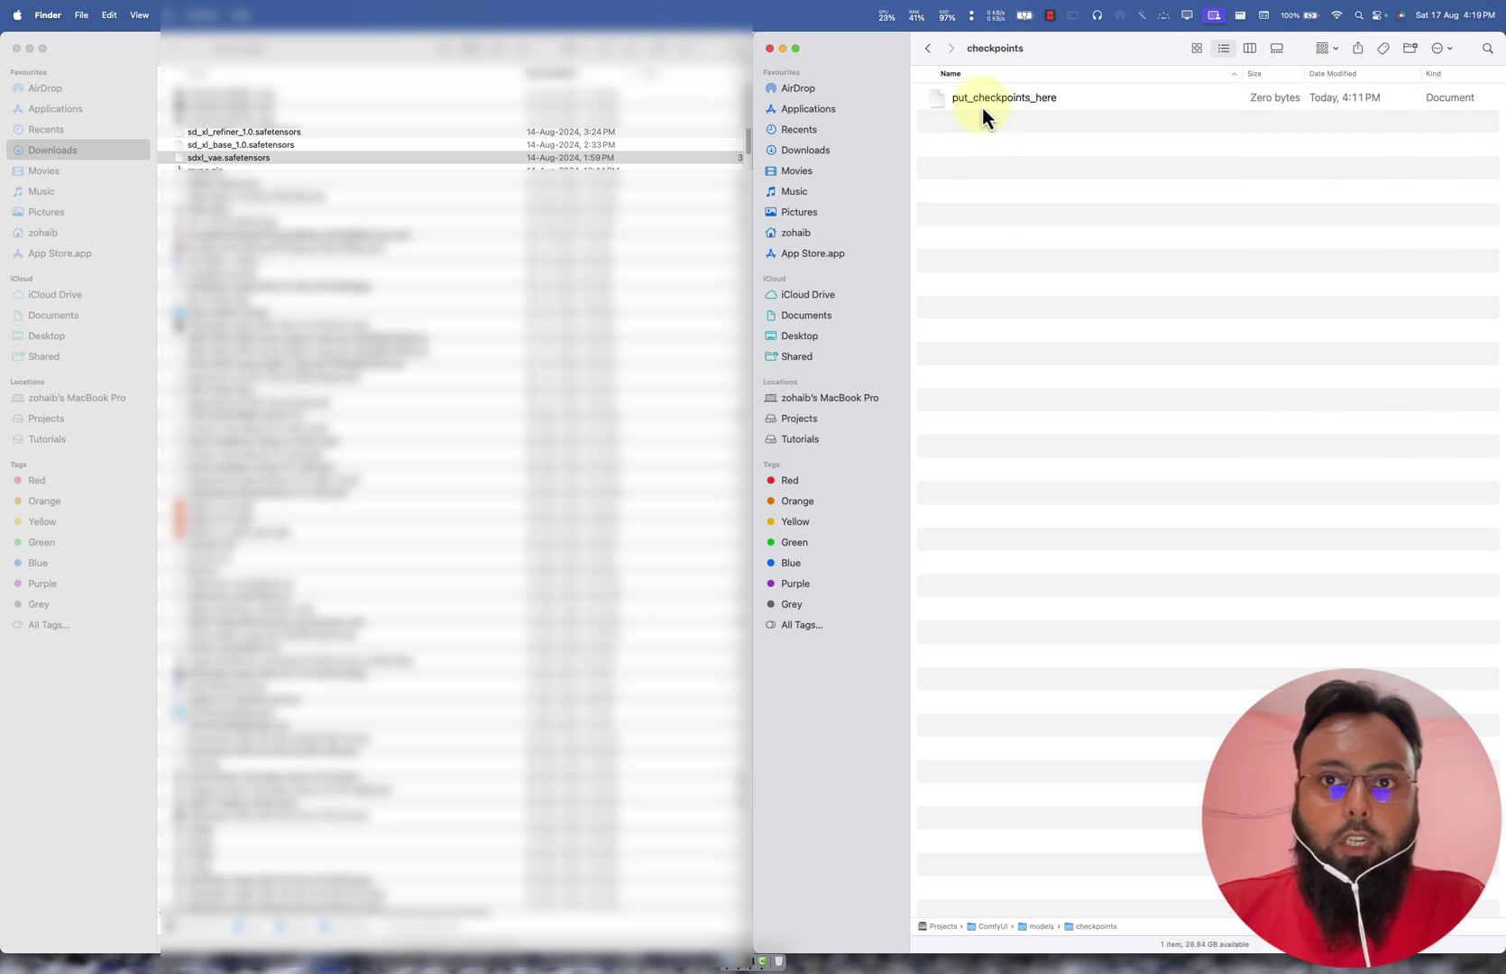
Step: Move the SDXL base and refiner files from Downloads into models/checkpoints
{"action": "left_click", "coordinate": [254, 157]}
{"action": "left_click", "coordinate": [232, 146]}
{"action": "left_click", "coordinate": [229, 134], "text": "shift"}
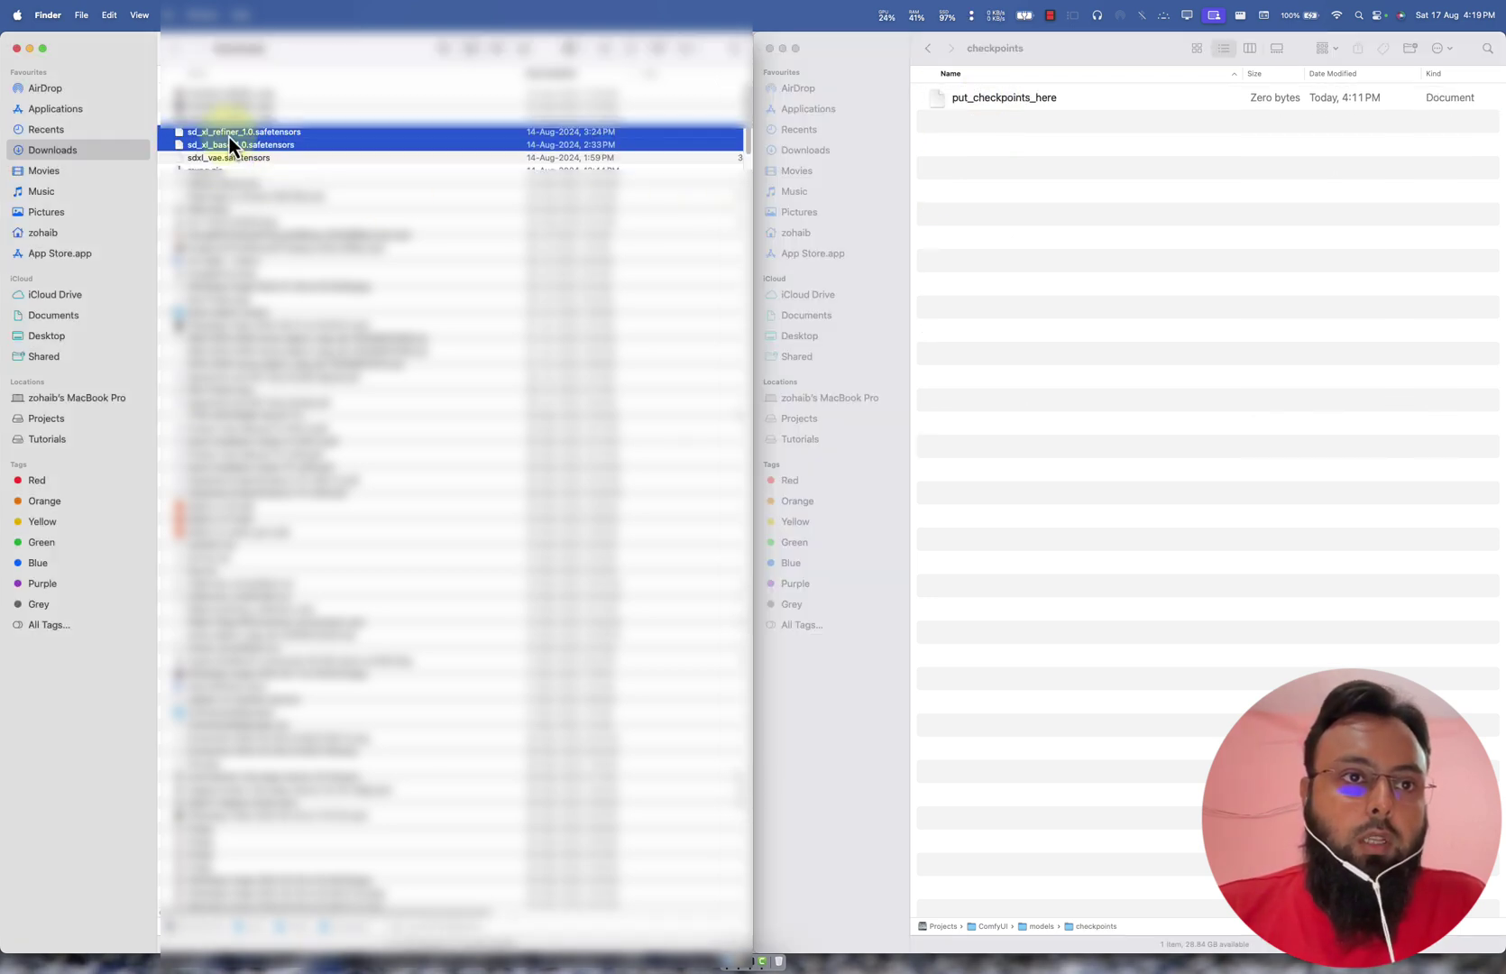
{"action": "right_click", "coordinate": [229, 138]}
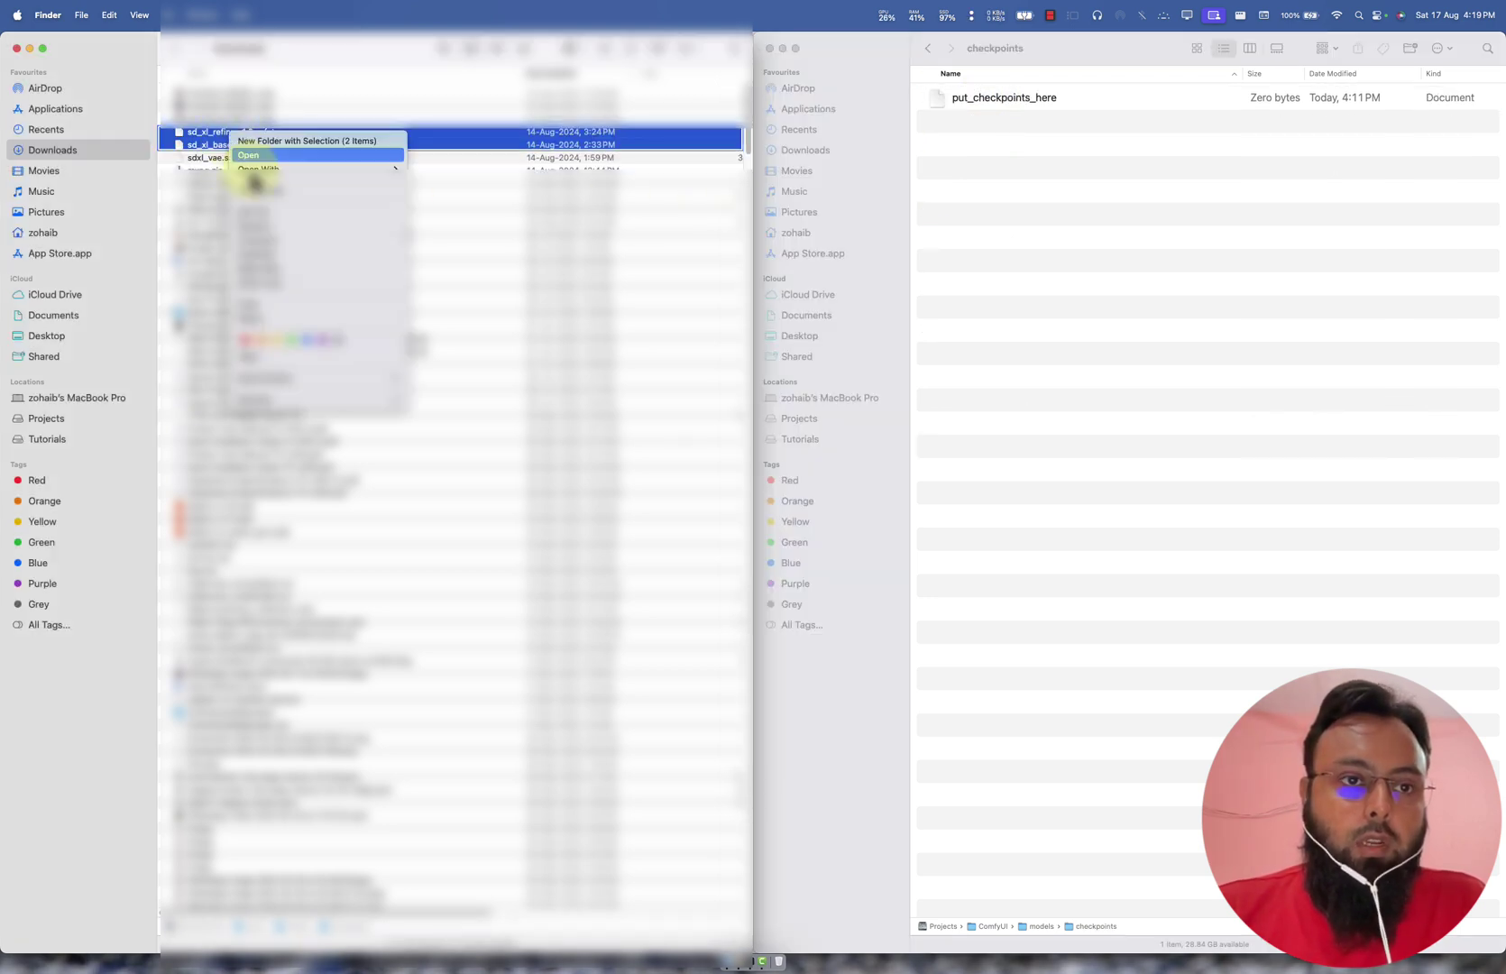
{"action": "left_click", "coordinate": [270, 312]}
{"action": "left_click", "coordinate": [1130, 217]}
{"action": "right_click", "coordinate": [1129, 217]}
{"action": "key", "text": "alt"}
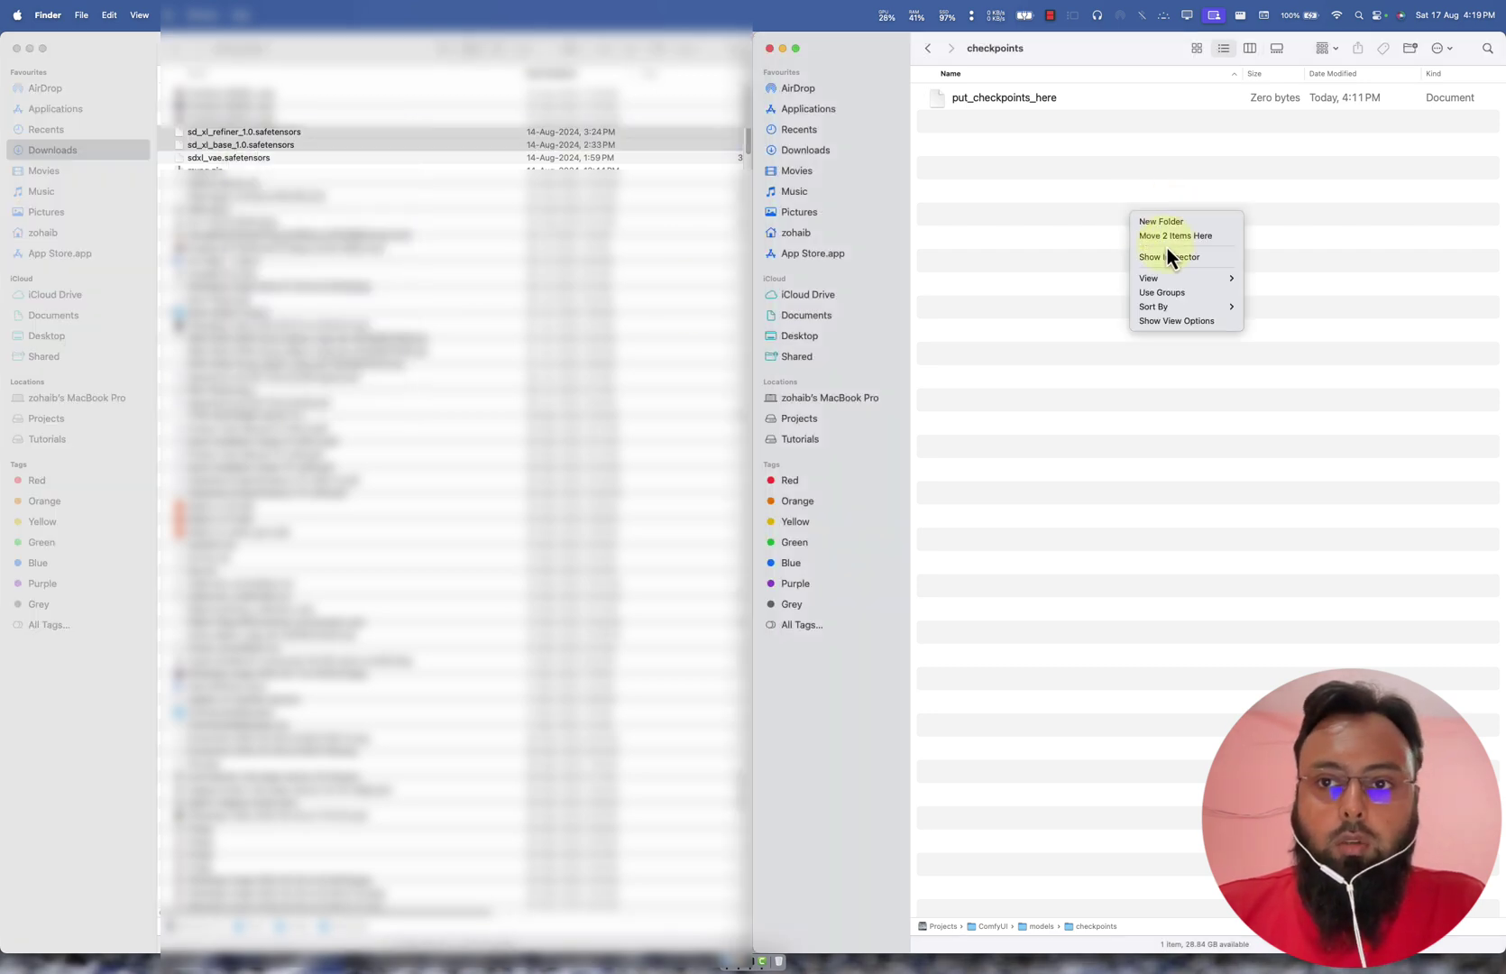
{"action": "left_click_drag", "start_coordinate": [1167, 239], "coordinate": [1167, 239]}
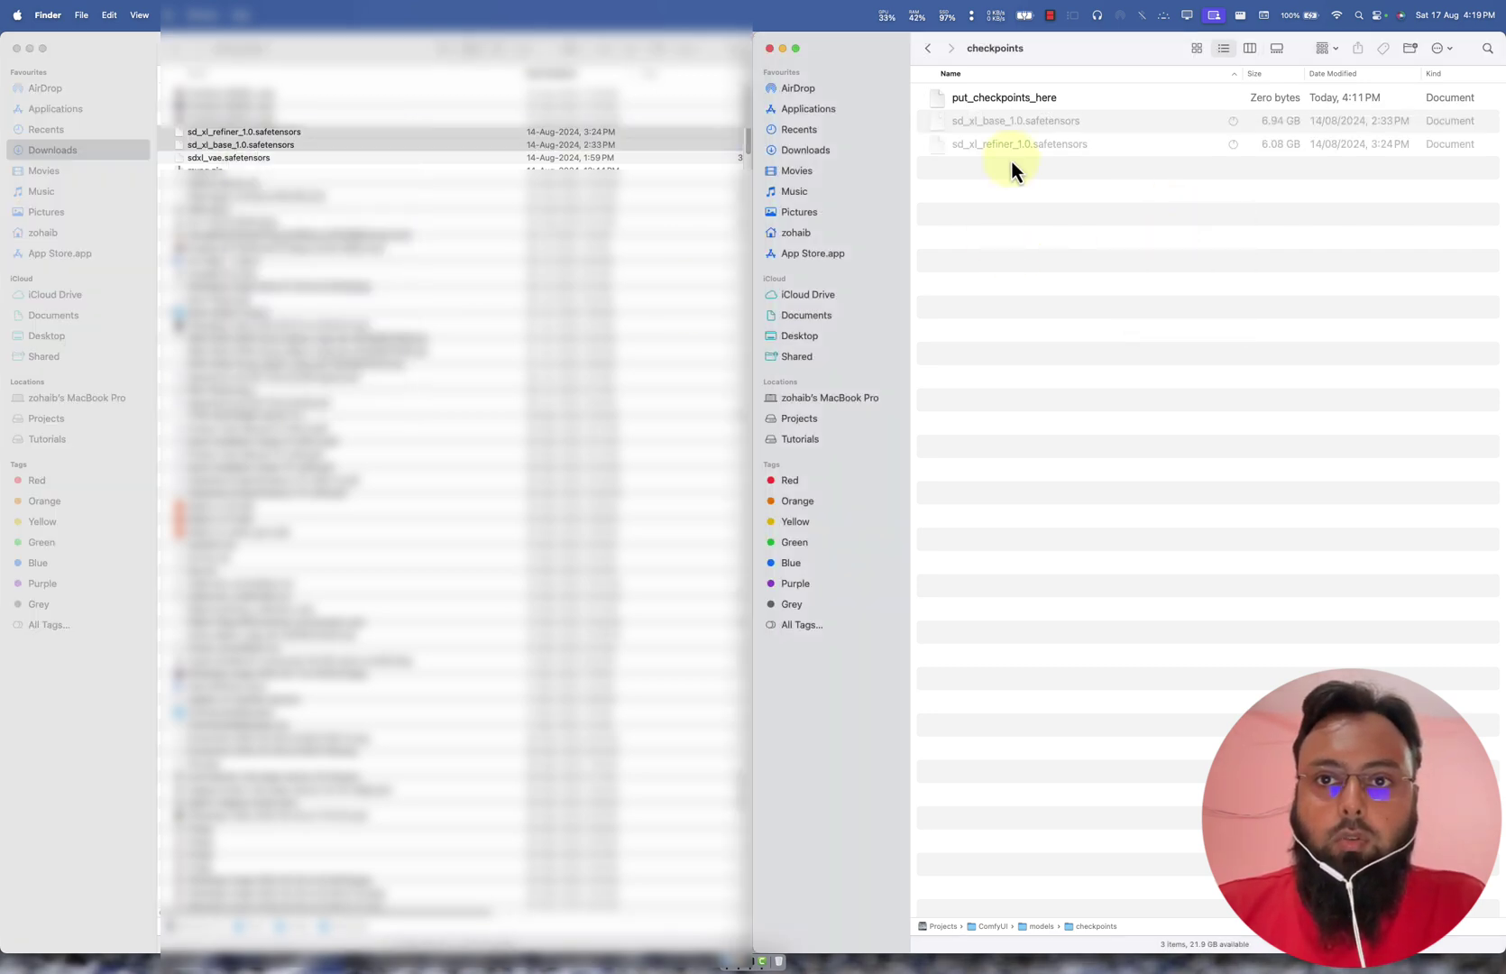
Step: Move sdxl_vae.safetensors from Downloads into the models/vae folder
{"action": "left_click", "coordinate": [213, 169]}
{"action": "double_click", "coordinate": [213, 161]}
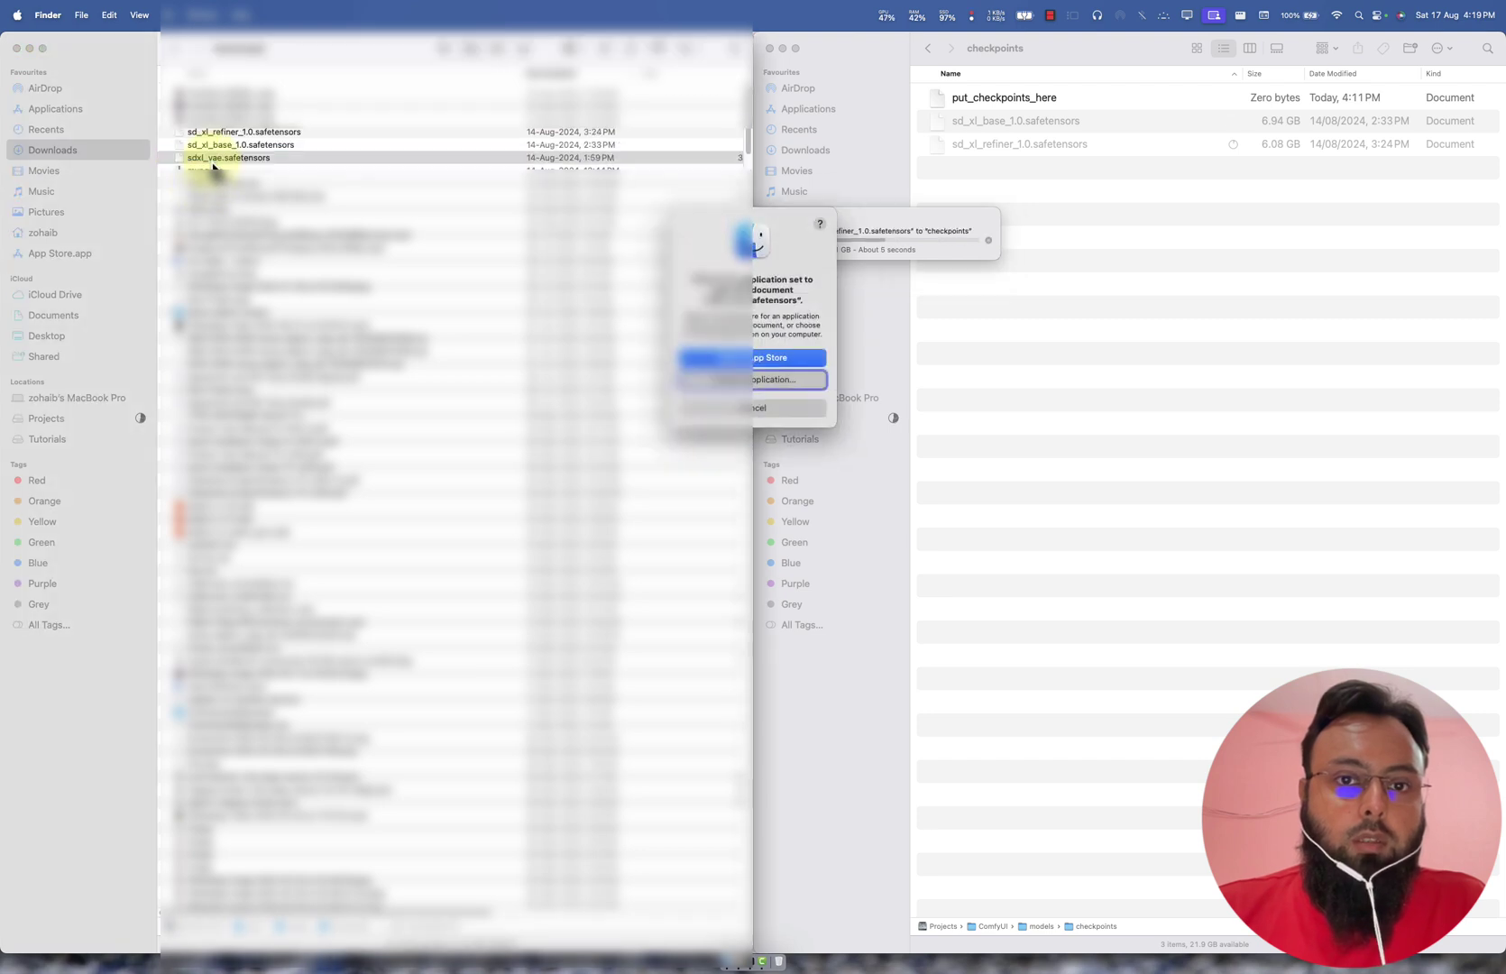
{"action": "left_click", "coordinate": [767, 408]}
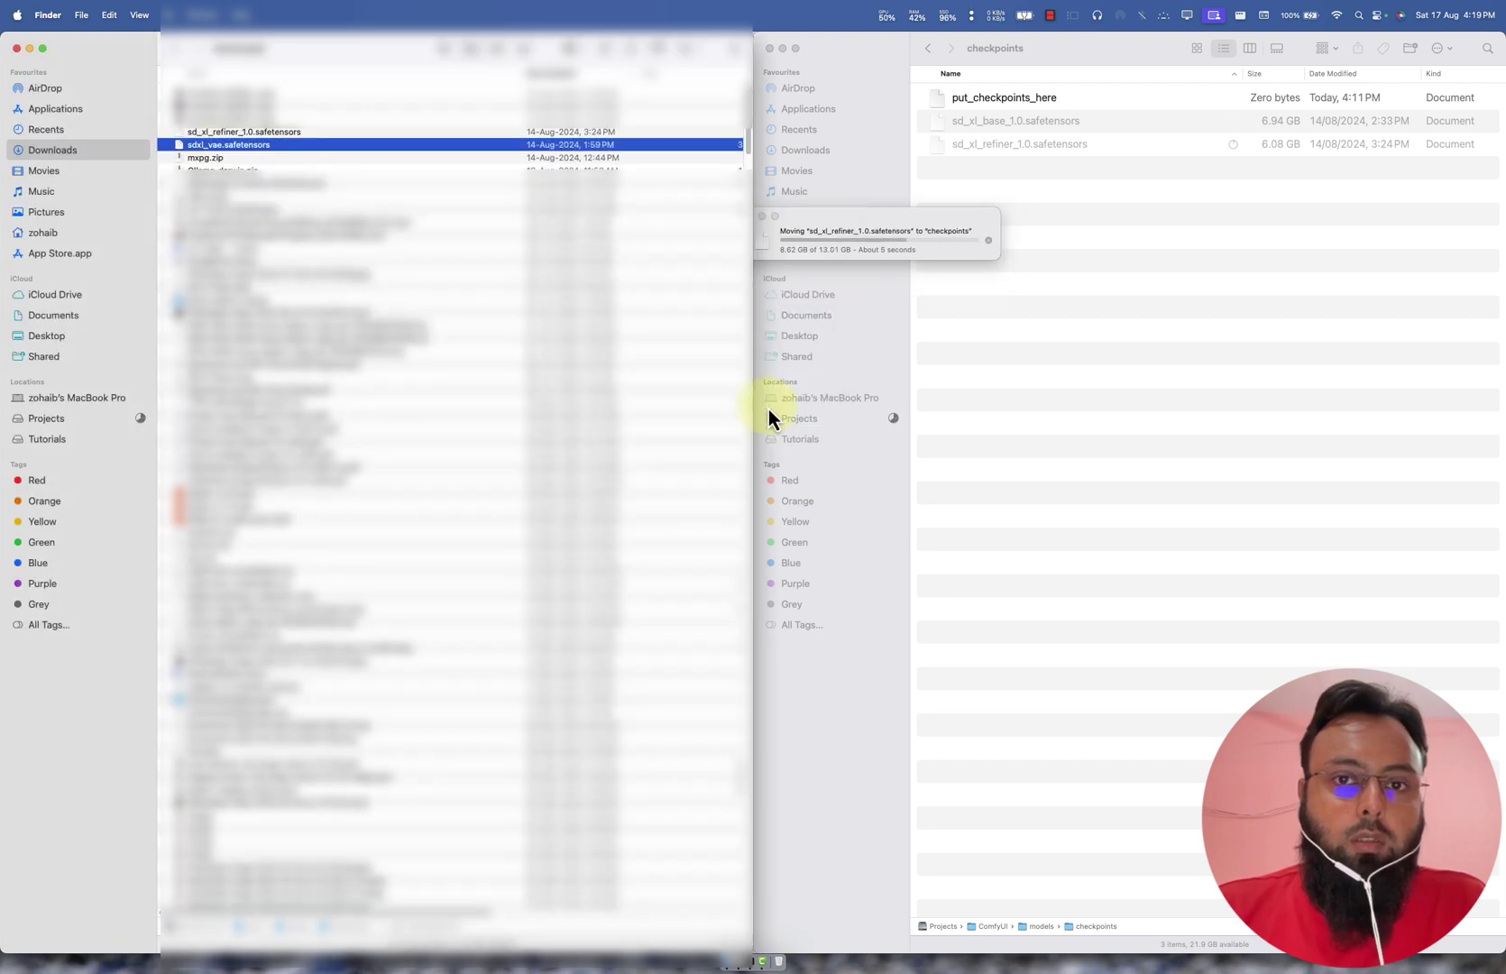
{"action": "right_click", "coordinate": [228, 148]}
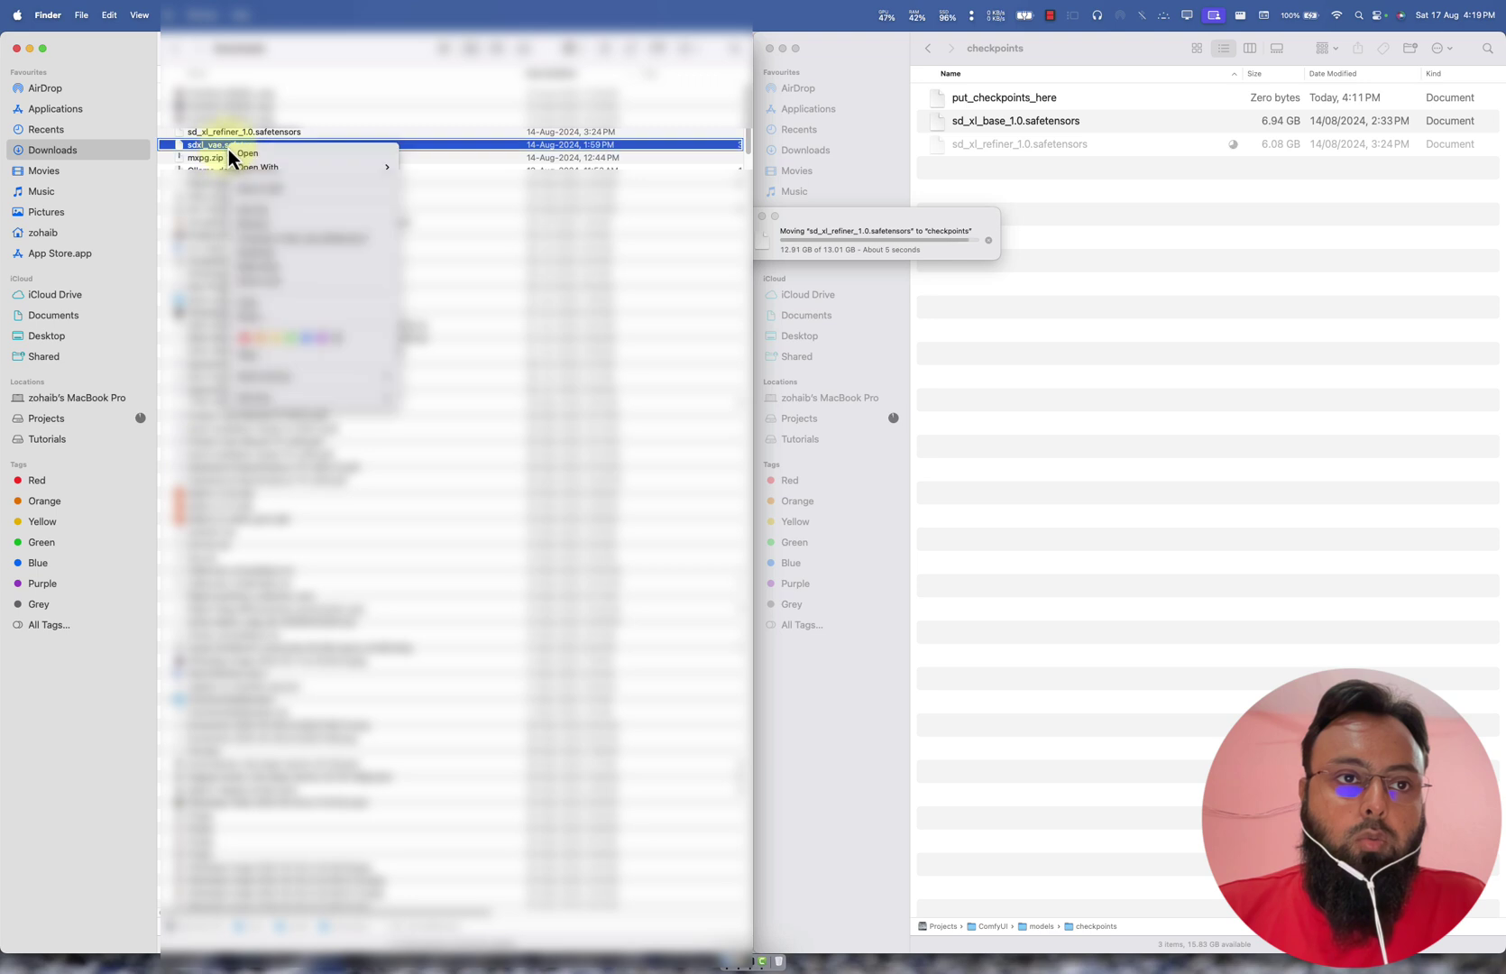
{"action": "left_click", "coordinate": [305, 303]}
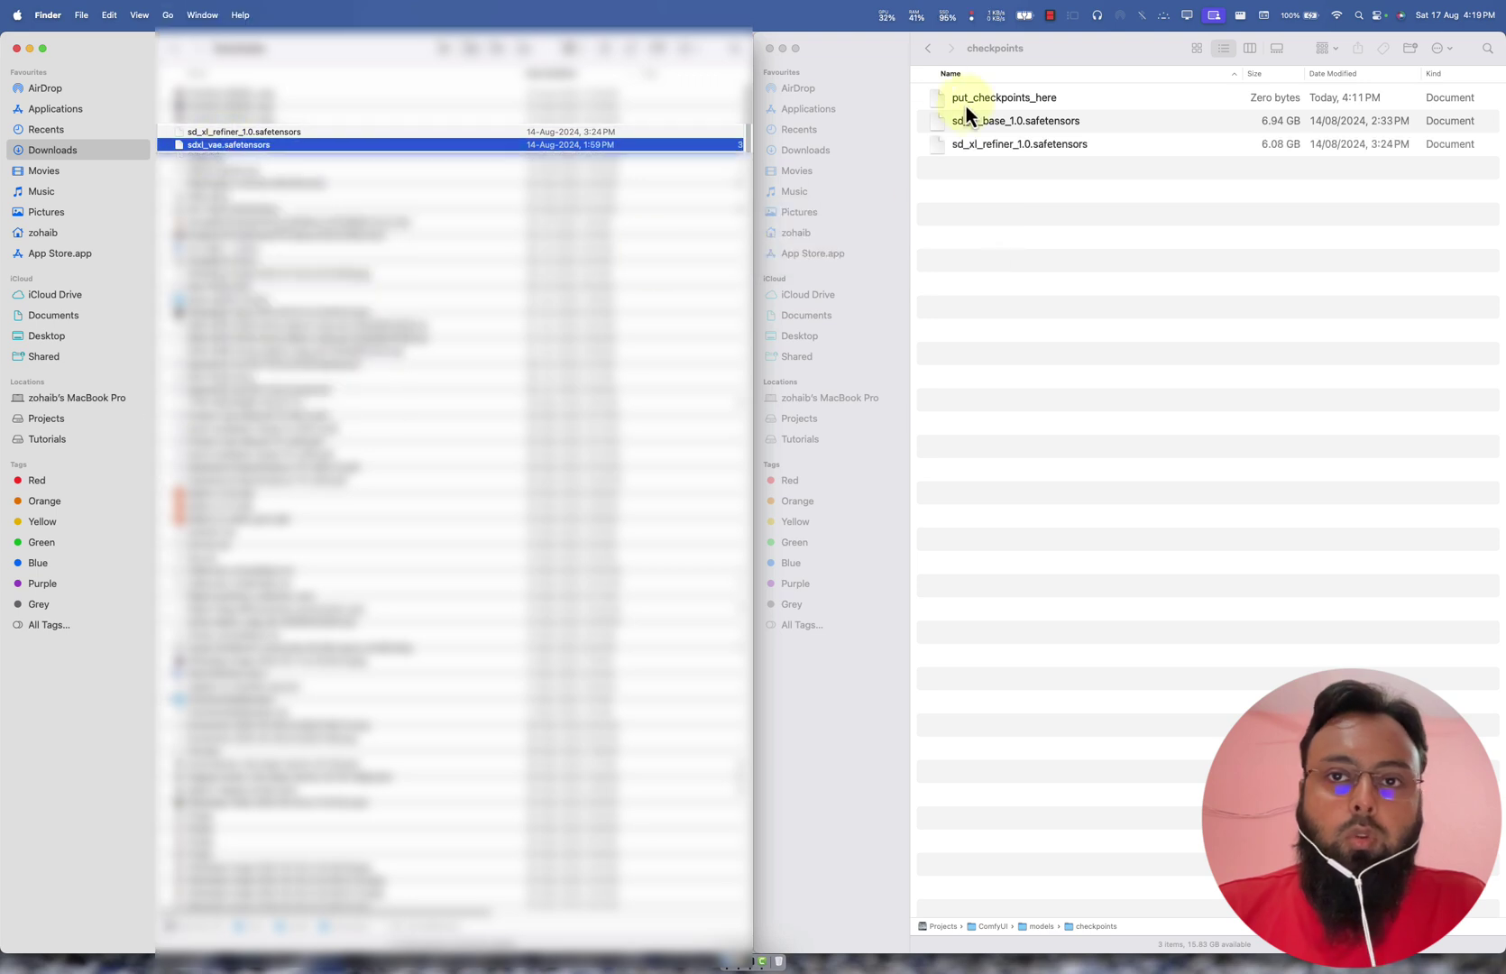
{"action": "left_click", "coordinate": [929, 50]}
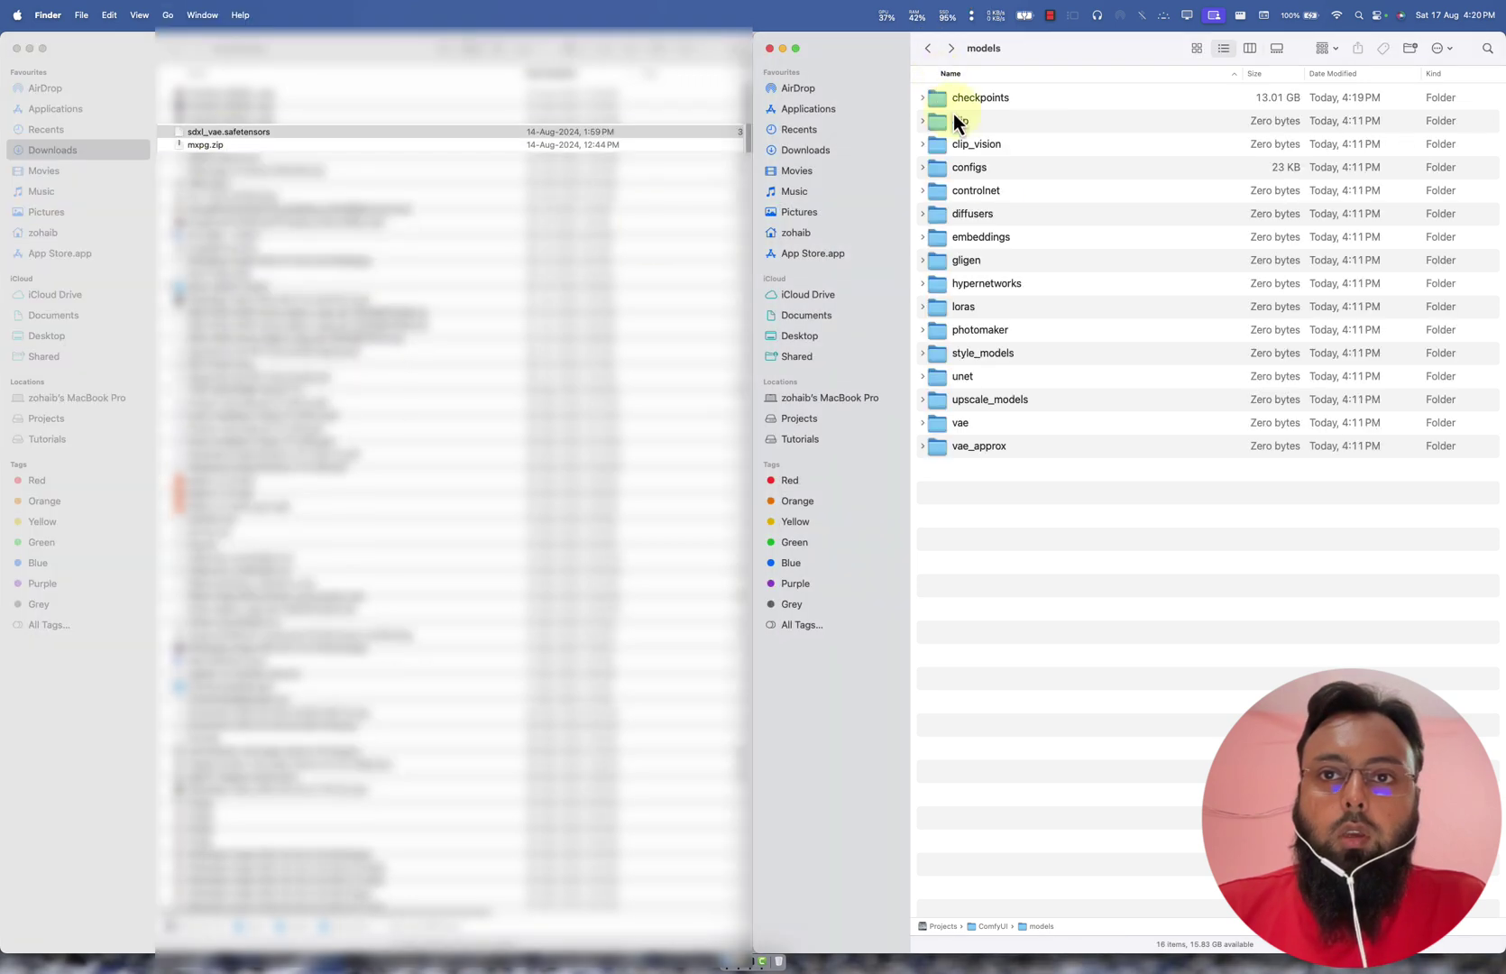
{"action": "double_click", "coordinate": [969, 429]}
{"action": "right_click", "coordinate": [1025, 291]}
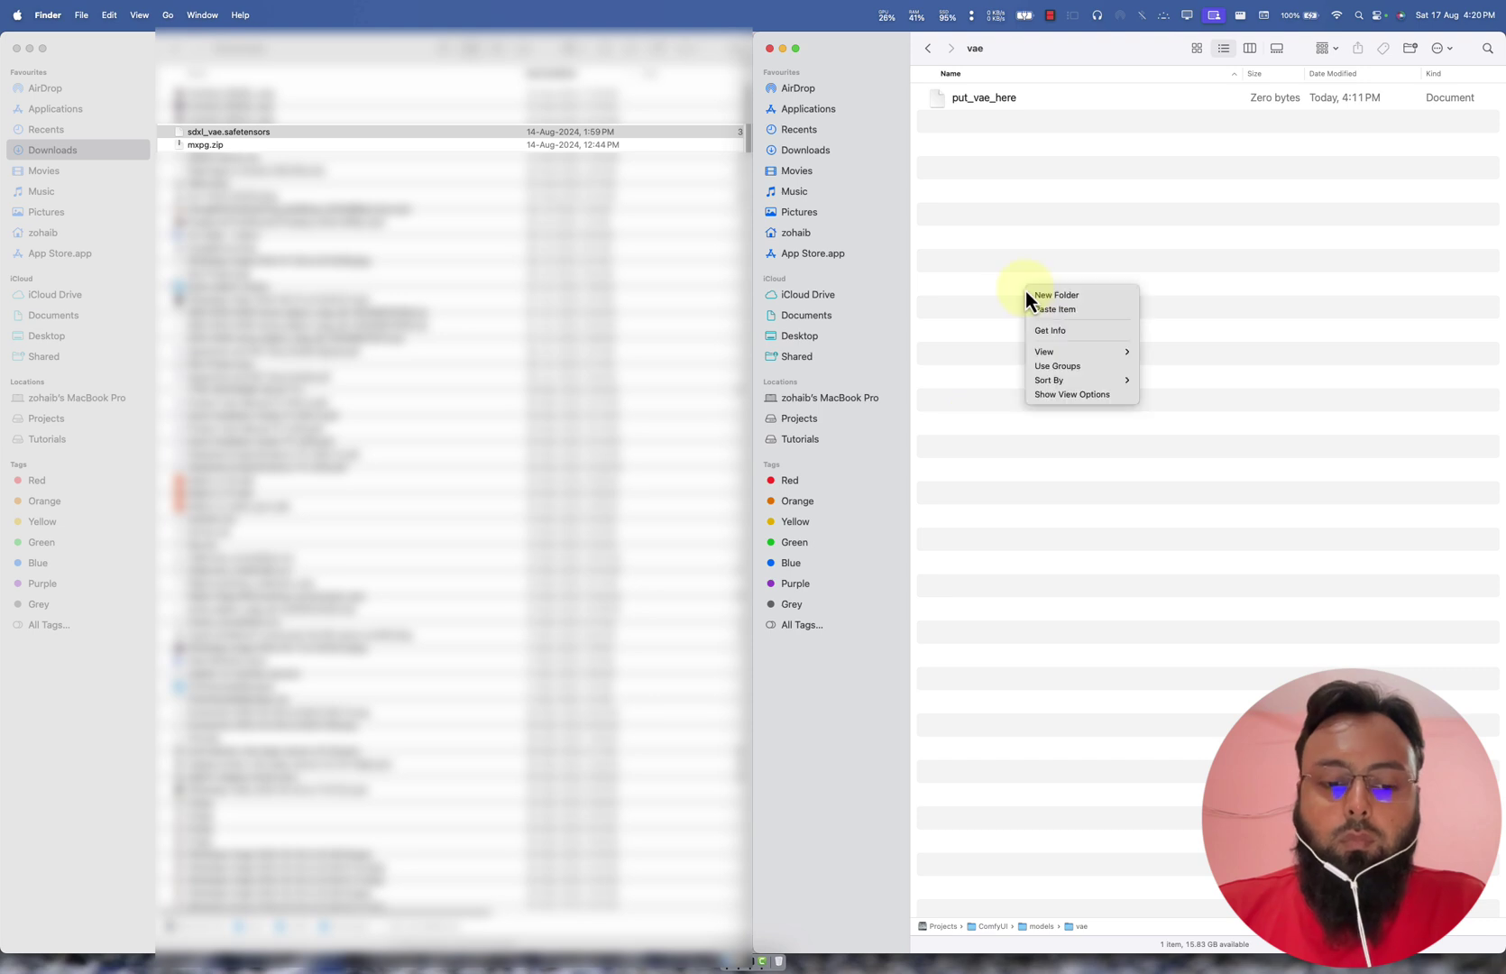
{"action": "left_click", "coordinate": [1089, 311], "text": "alt"}
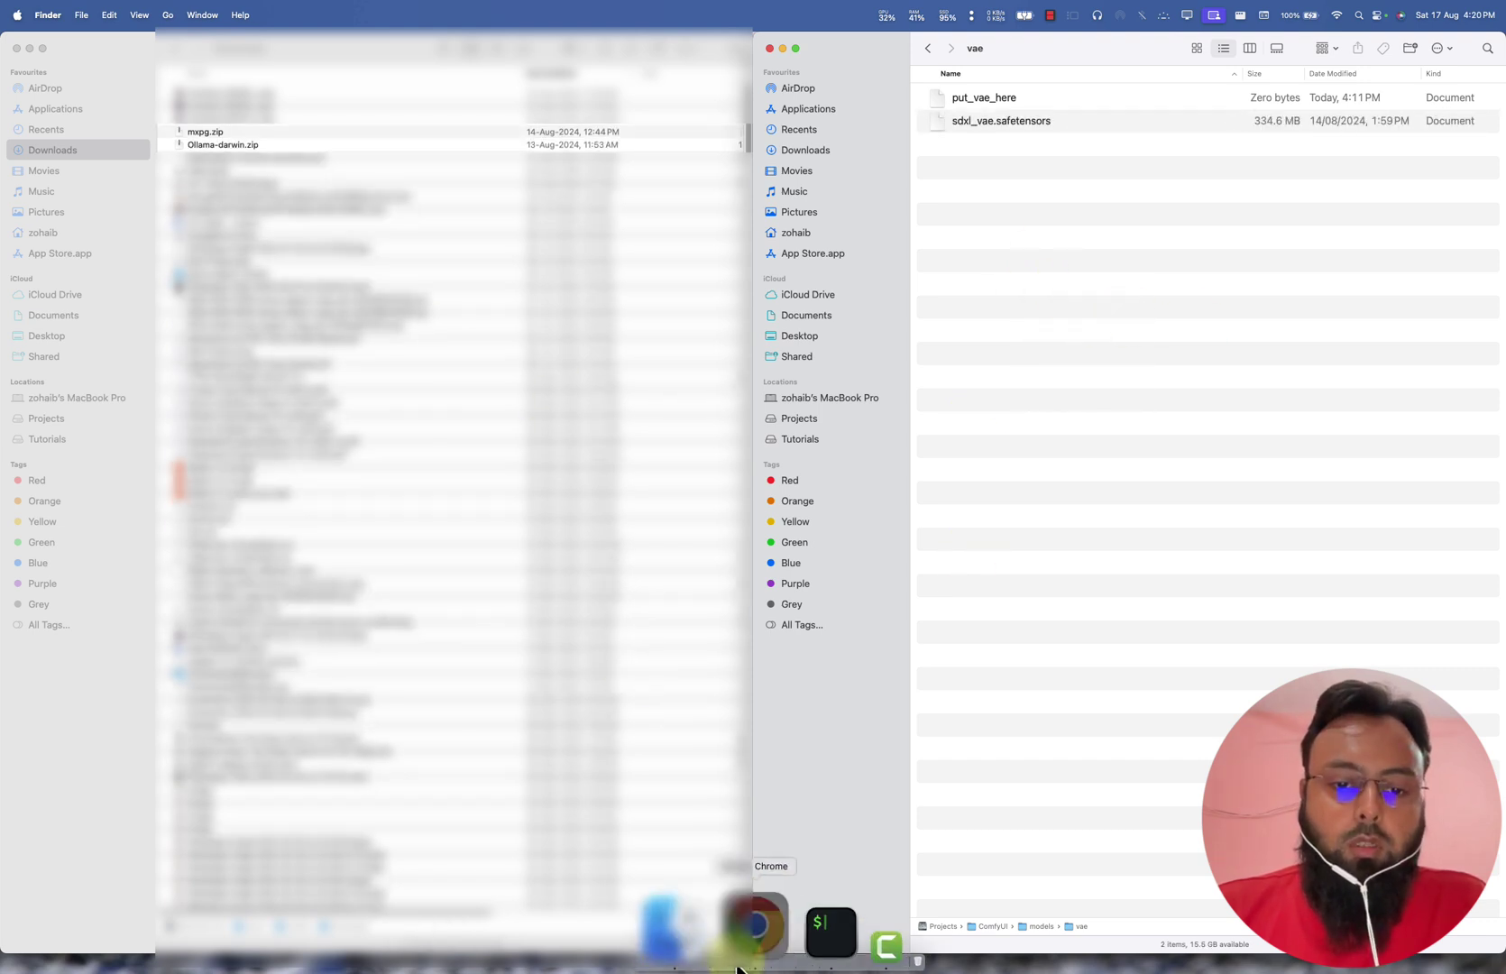
Step: Review the README's three Move files instructions for placing the model files
{"action": "left_click", "coordinate": [738, 963]}
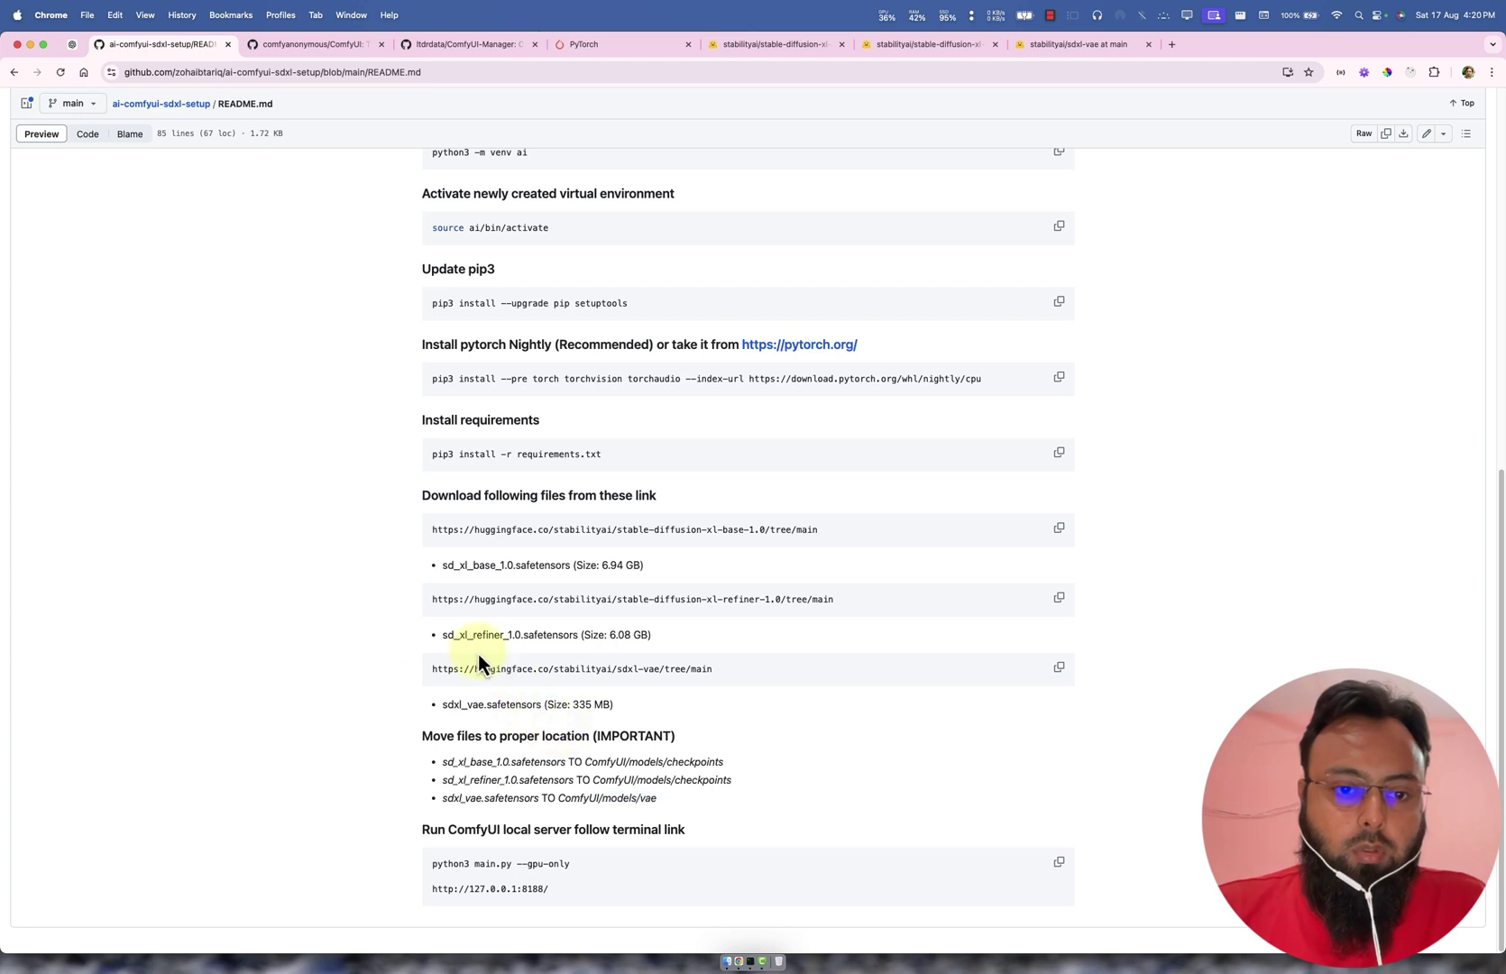
{"action": "left_click_drag", "start_coordinate": [439, 771], "coordinate": [674, 803]}
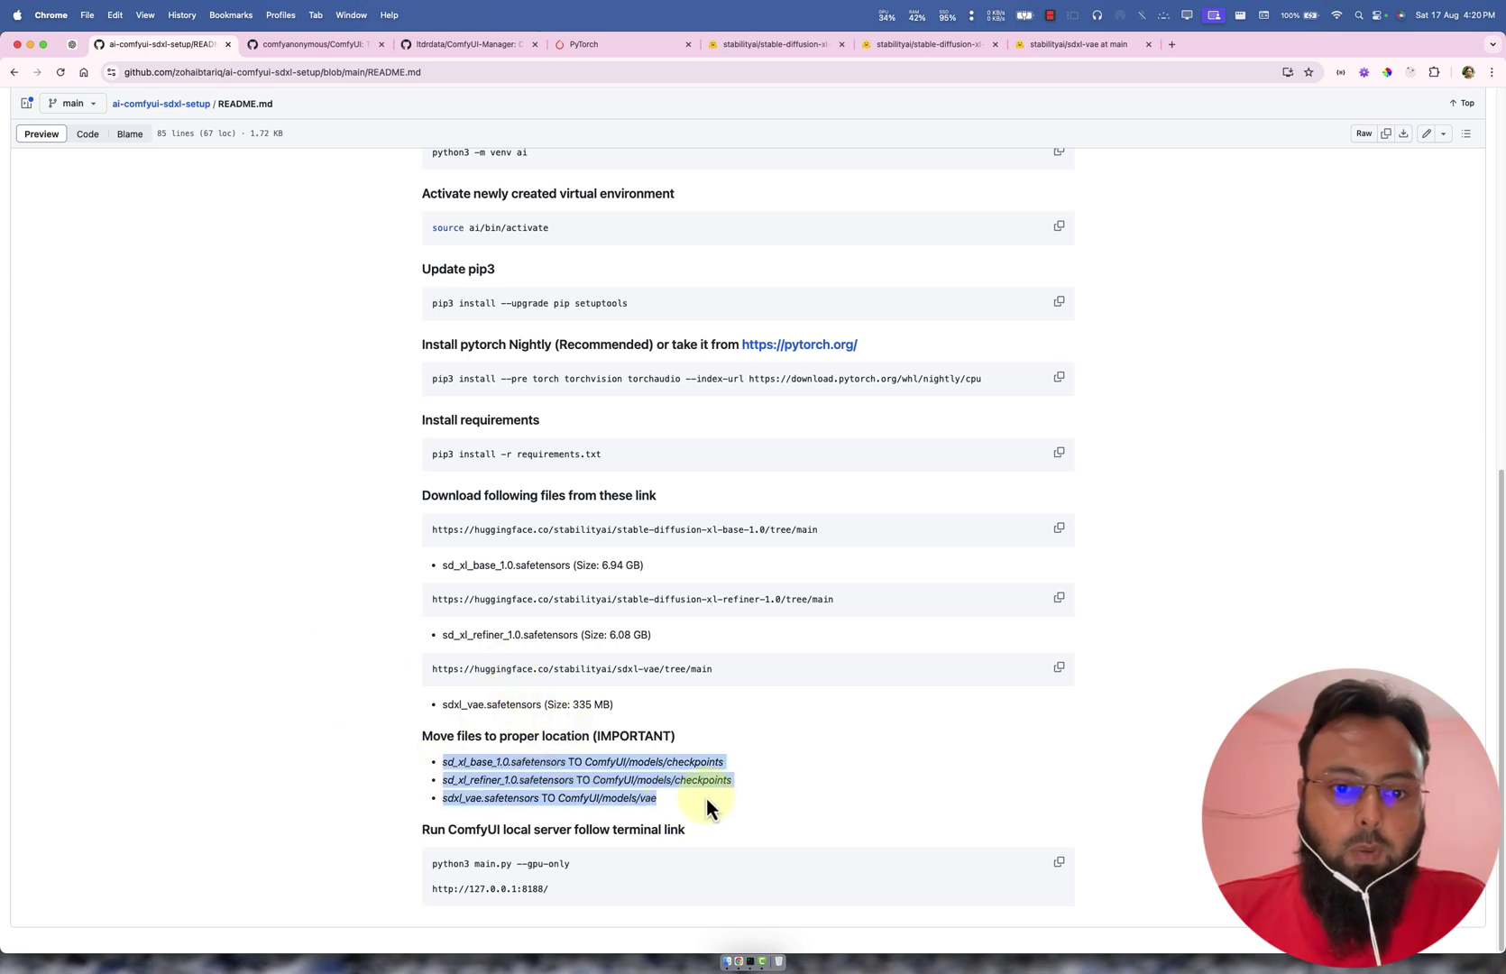
{"action": "left_click", "coordinate": [708, 807]}
{"action": "left_click_drag", "start_coordinate": [494, 762], "coordinate": [705, 762]}
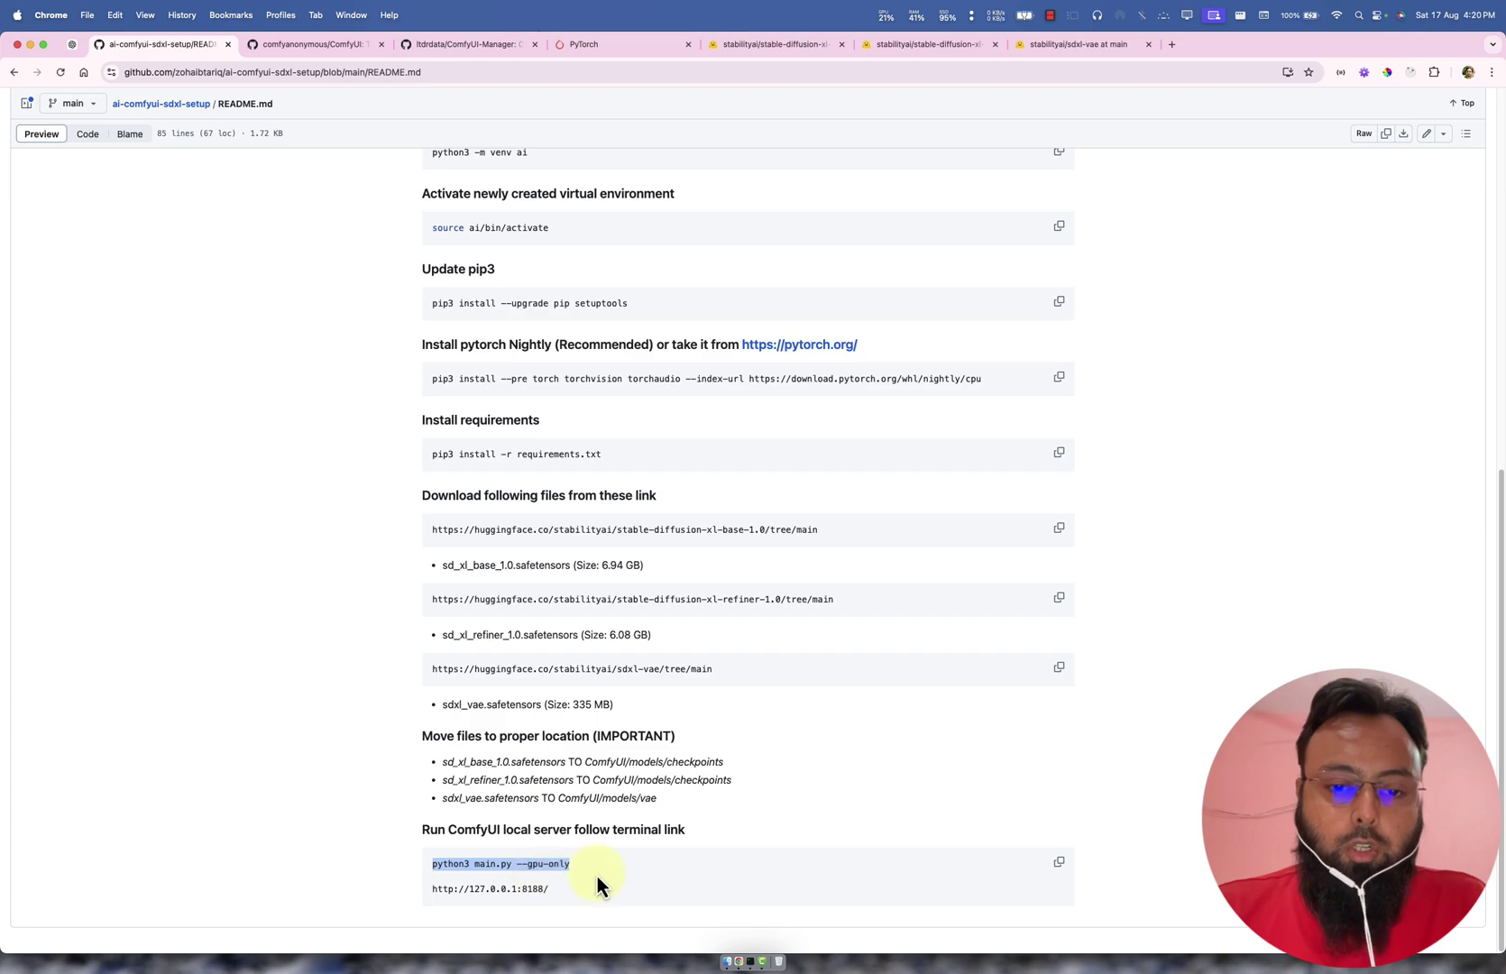
Step: Check the current folder with pwd and start ComfyUI with python3 main.py --gpu-only
{"action": "left_click", "coordinate": [749, 956]}
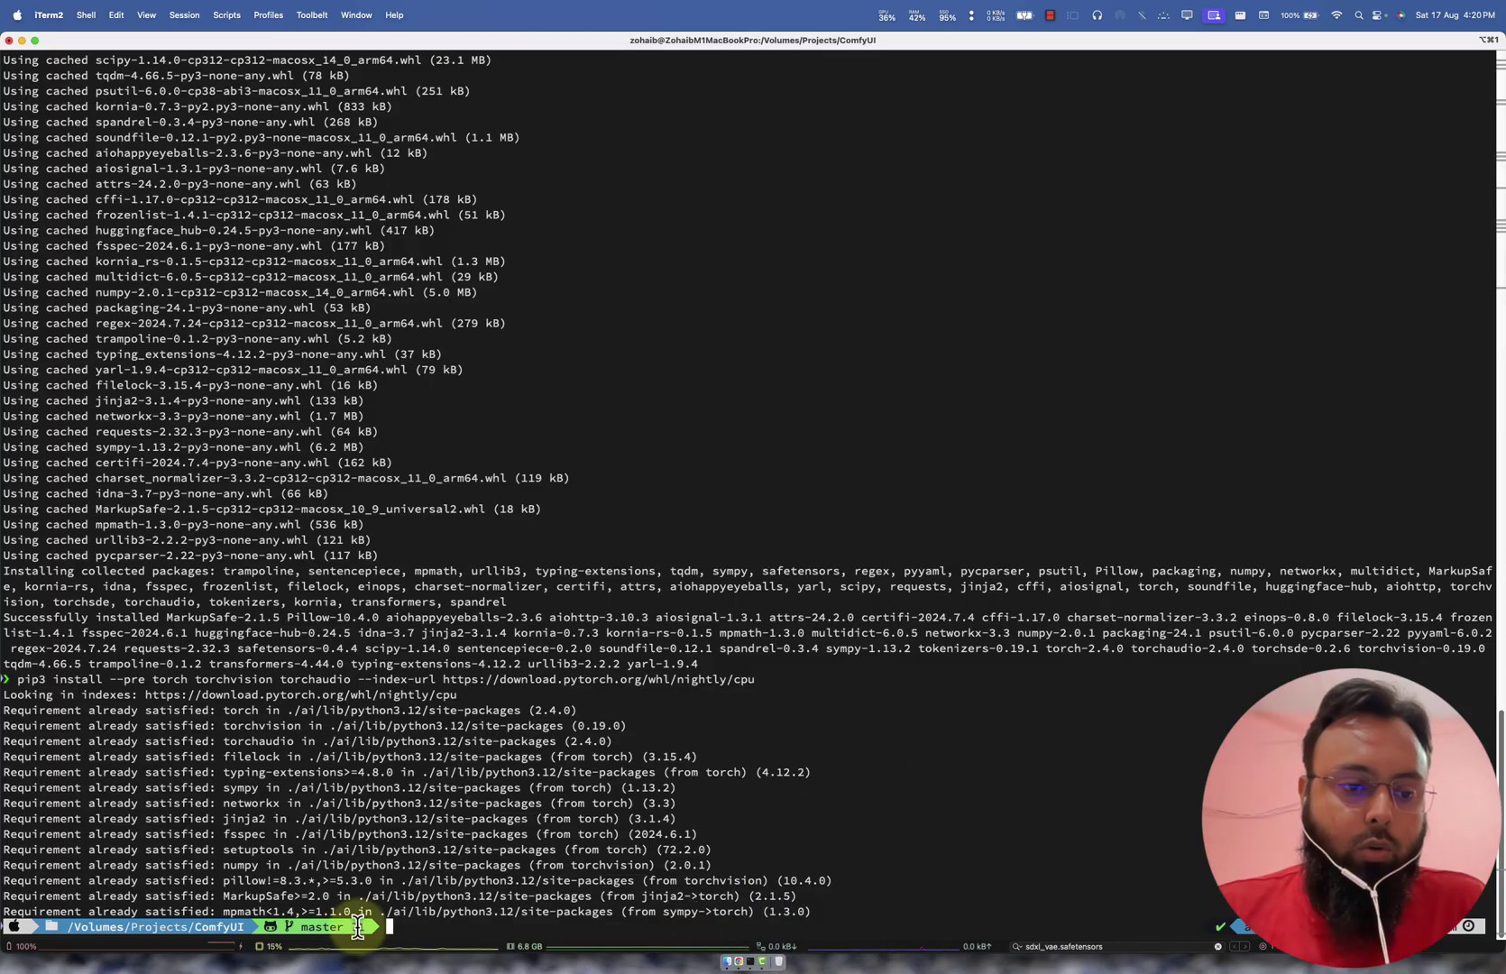
{"action": "type", "text": "pwd"}
{"action": "key", "text": "Return"}
{"action": "type", "text": "/Volumes/Projects/ComfyUI"}
{"action": "key", "text": "Return"}
{"action": "key", "text": "Return"}
{"action": "key", "text": "Return"}
{"action": "type", "text": "python3 main.py --gpu-only"}
{"action": "key", "text": "Return"}
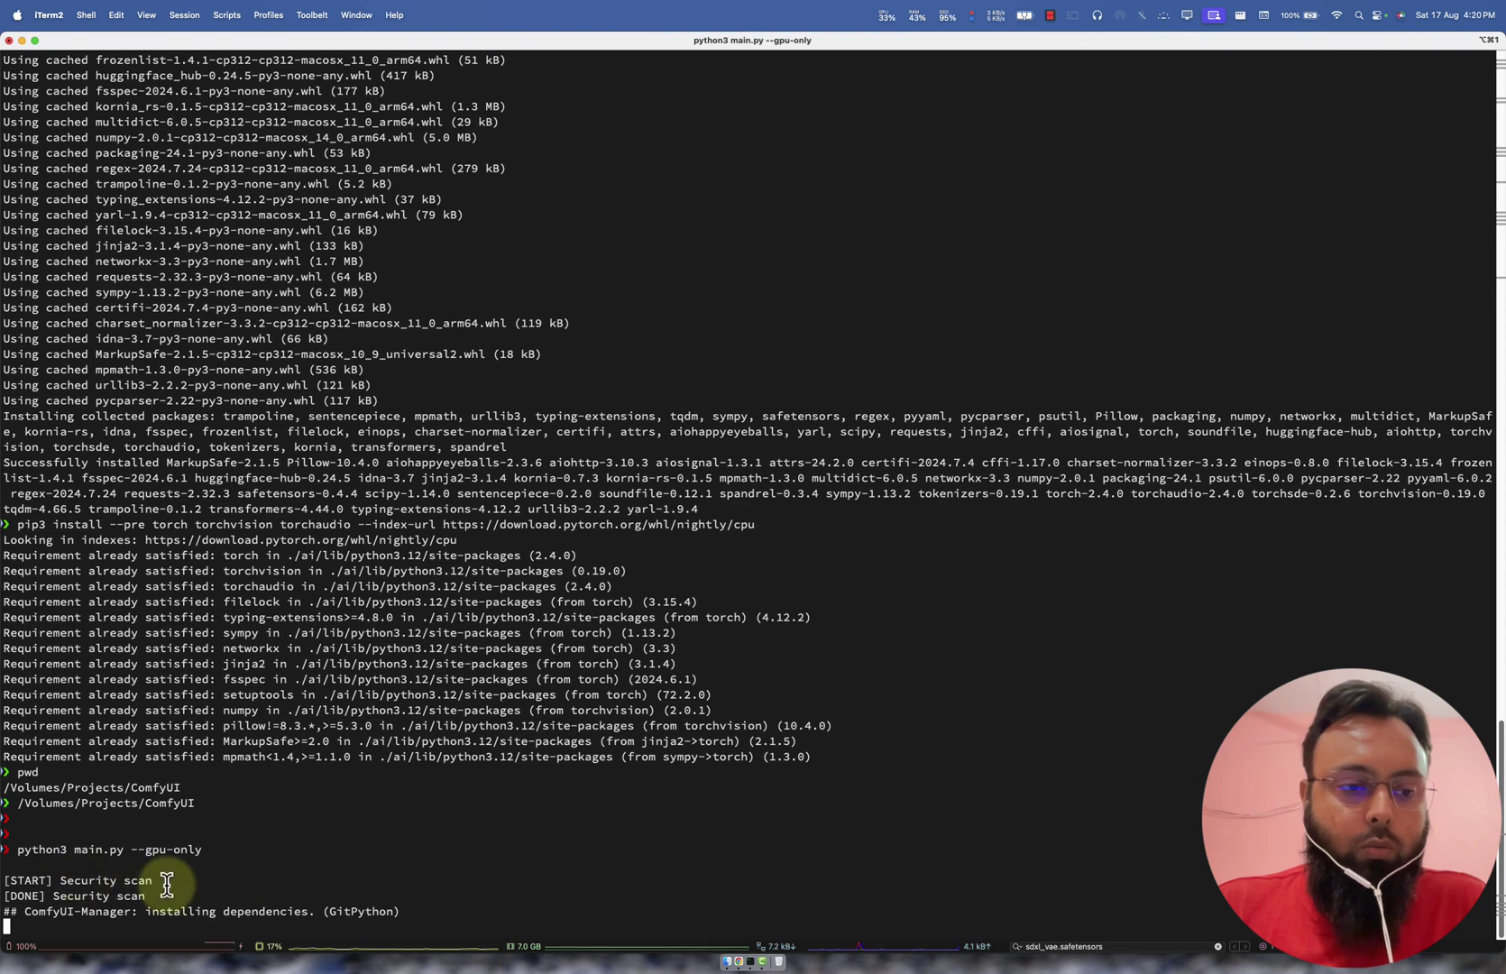
{"action": "left_click_drag", "start_coordinate": [75, 896], "coordinate": [283, 919]}
{"action": "left_click", "coordinate": [282, 919]}
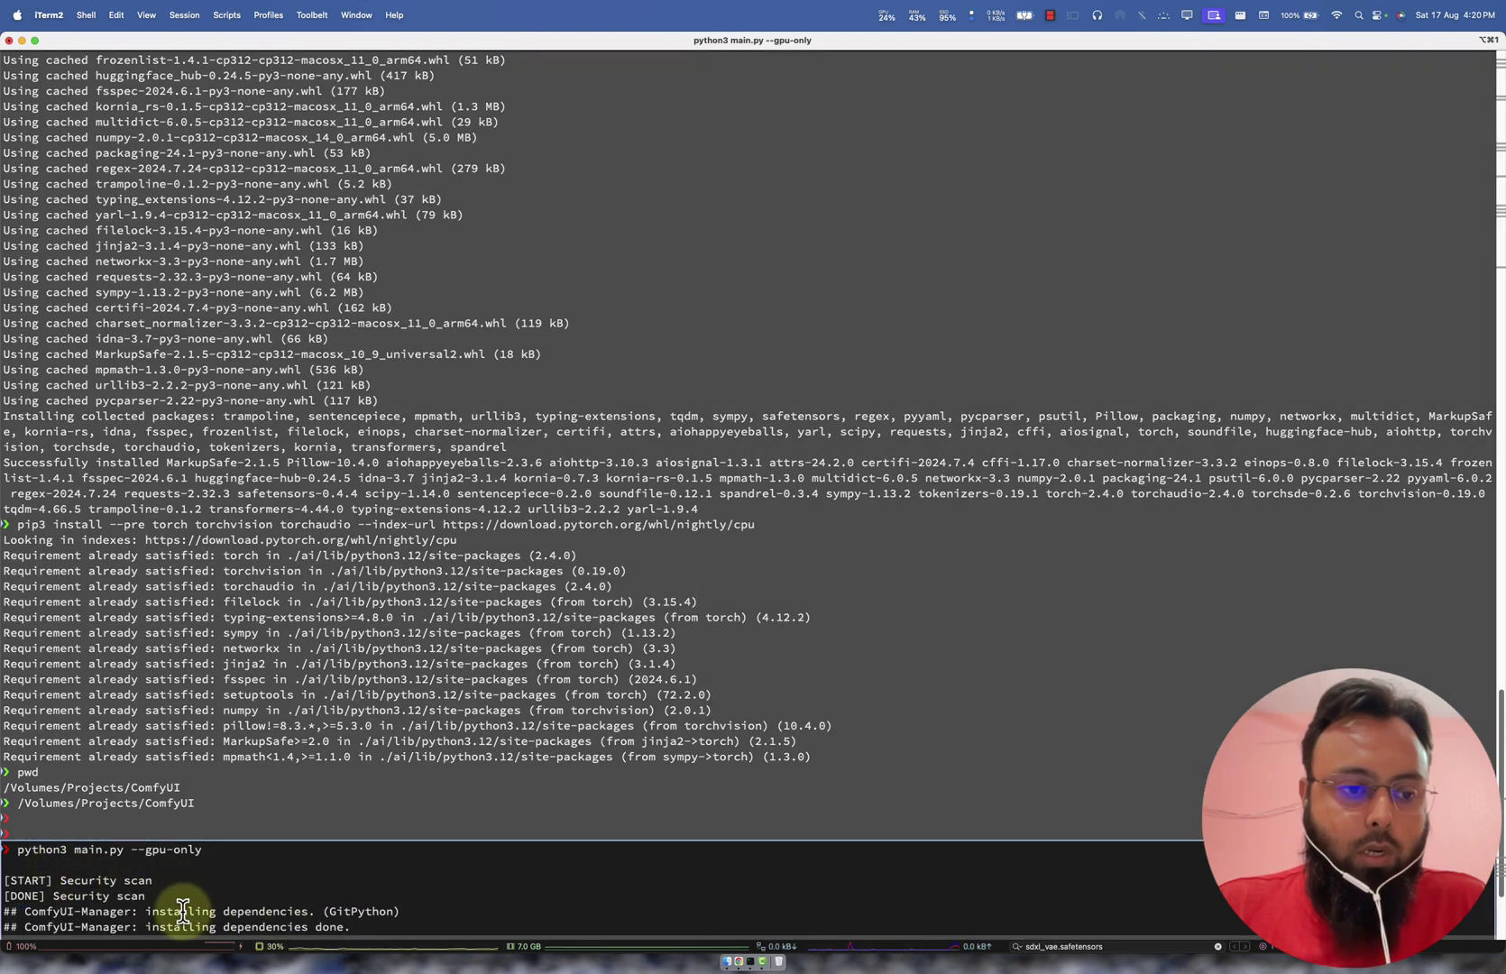
{"action": "left_click", "coordinate": [352, 905]}
{"action": "left_click", "coordinate": [390, 920]}
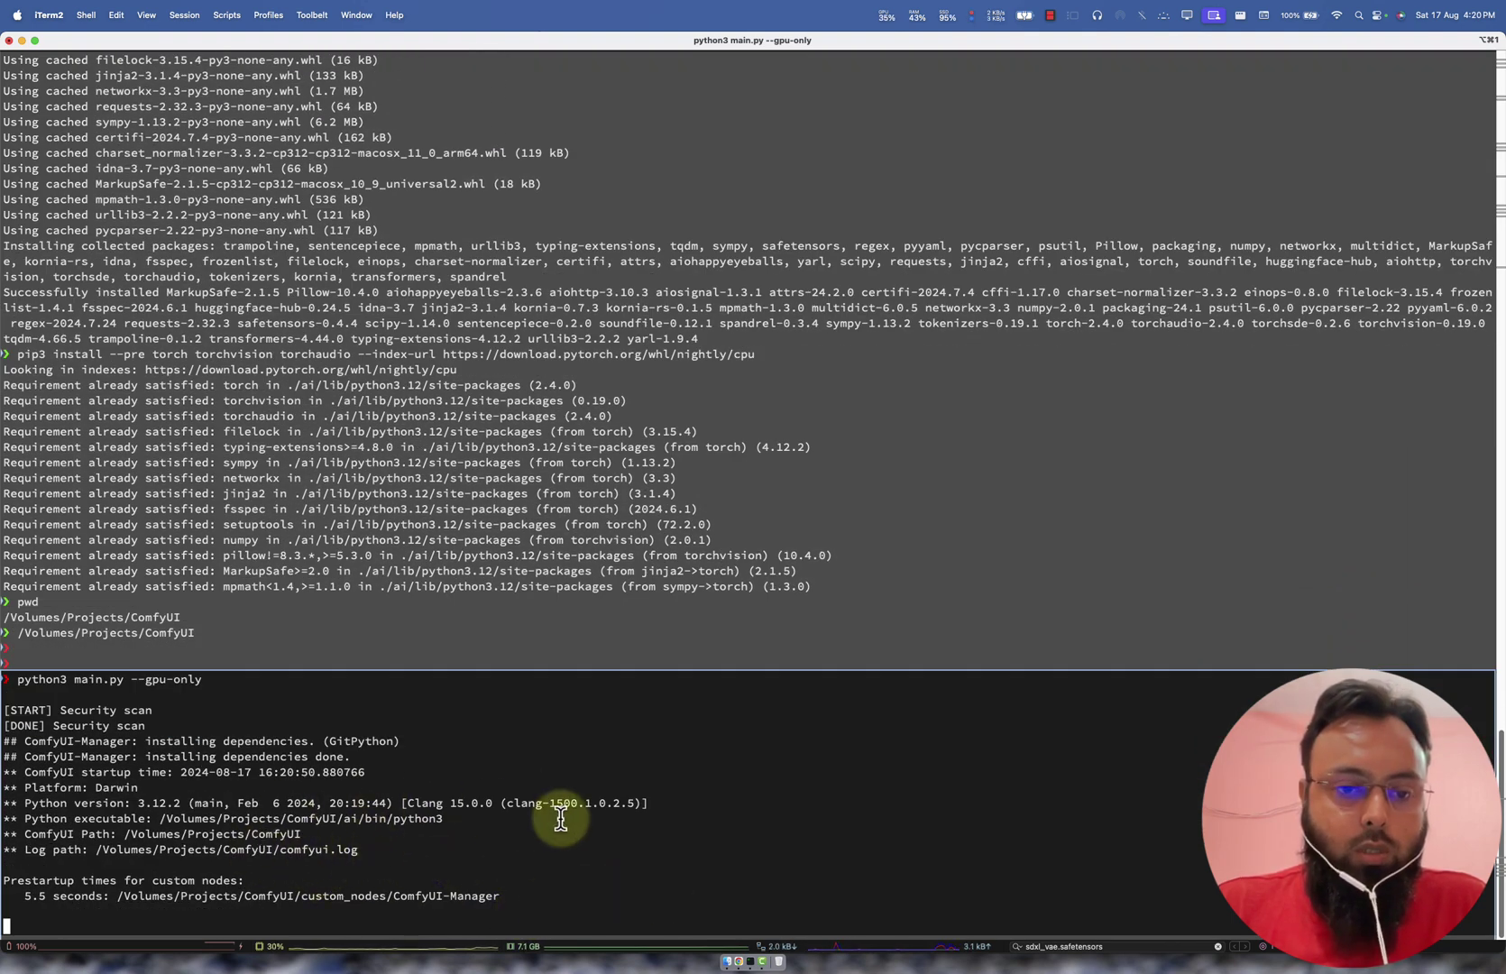
{"action": "left_click", "coordinate": [566, 889]}
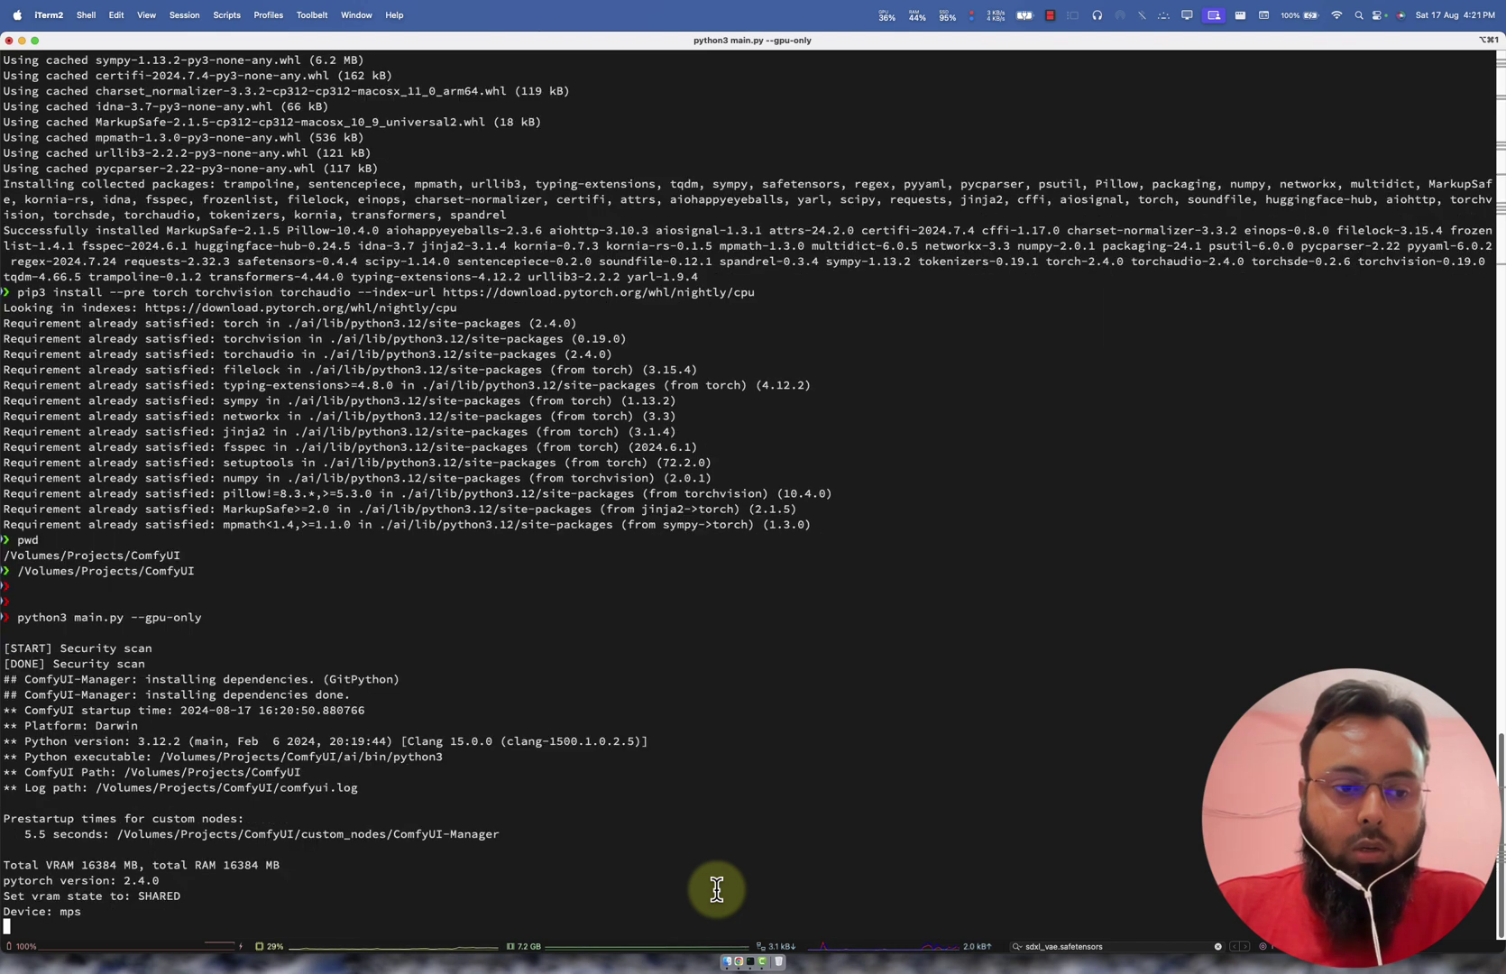
{"action": "key", "text": "super+Tab"}
{"action": "triple_click", "coordinate": [476, 891]}
{"action": "key", "text": "super+c"}
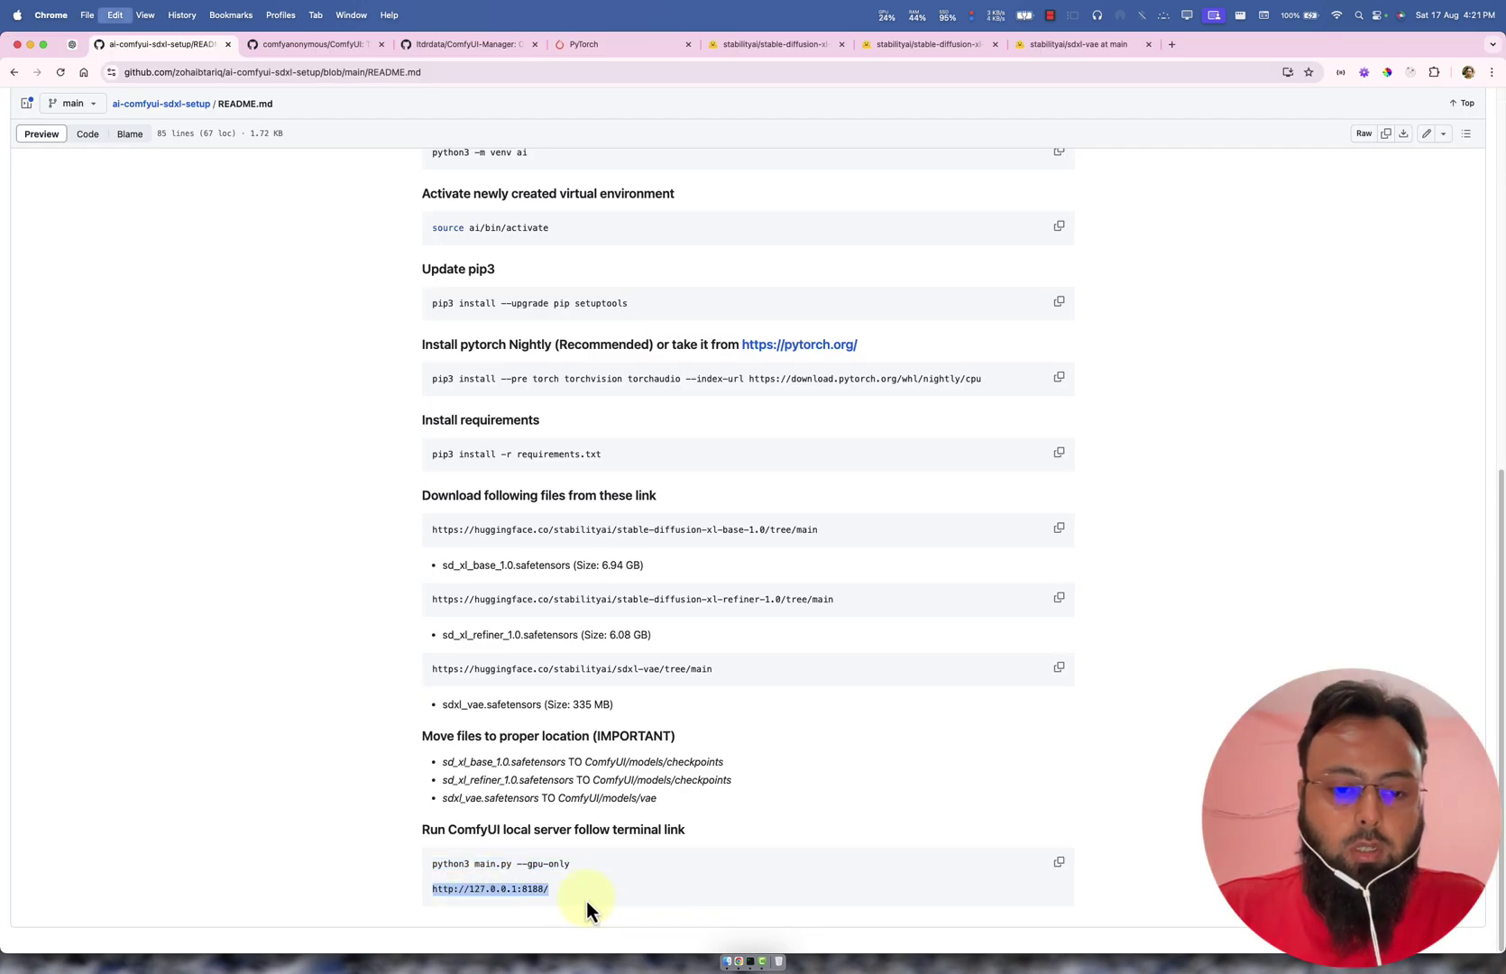
{"action": "key", "text": "super+Tab"}
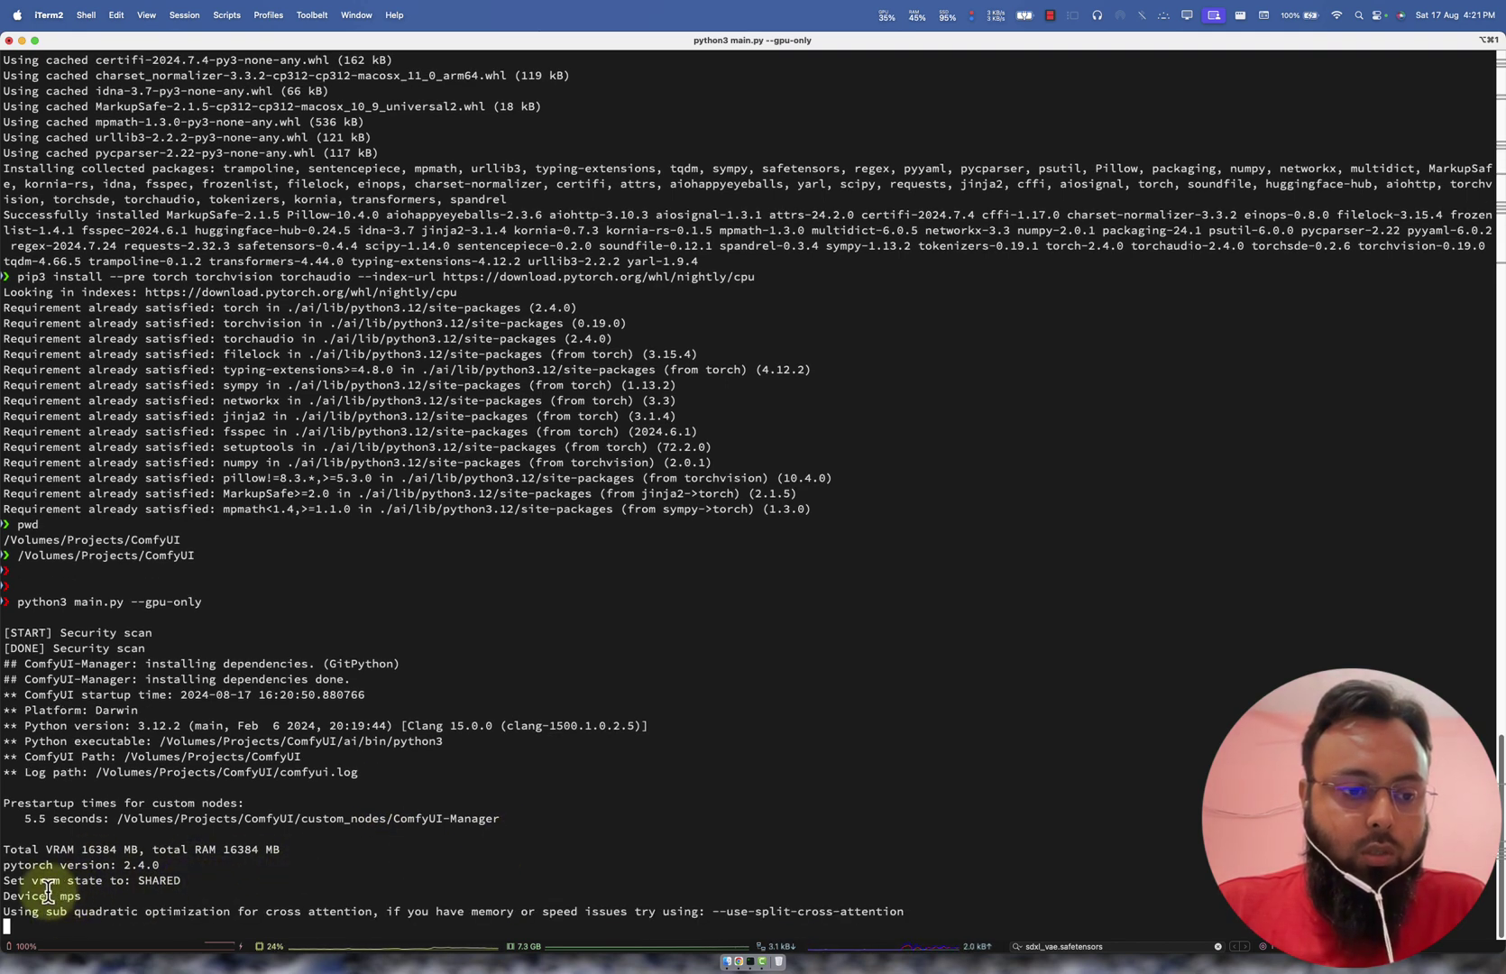
{"action": "left_click_drag", "start_coordinate": [48, 896], "coordinate": [83, 895]}
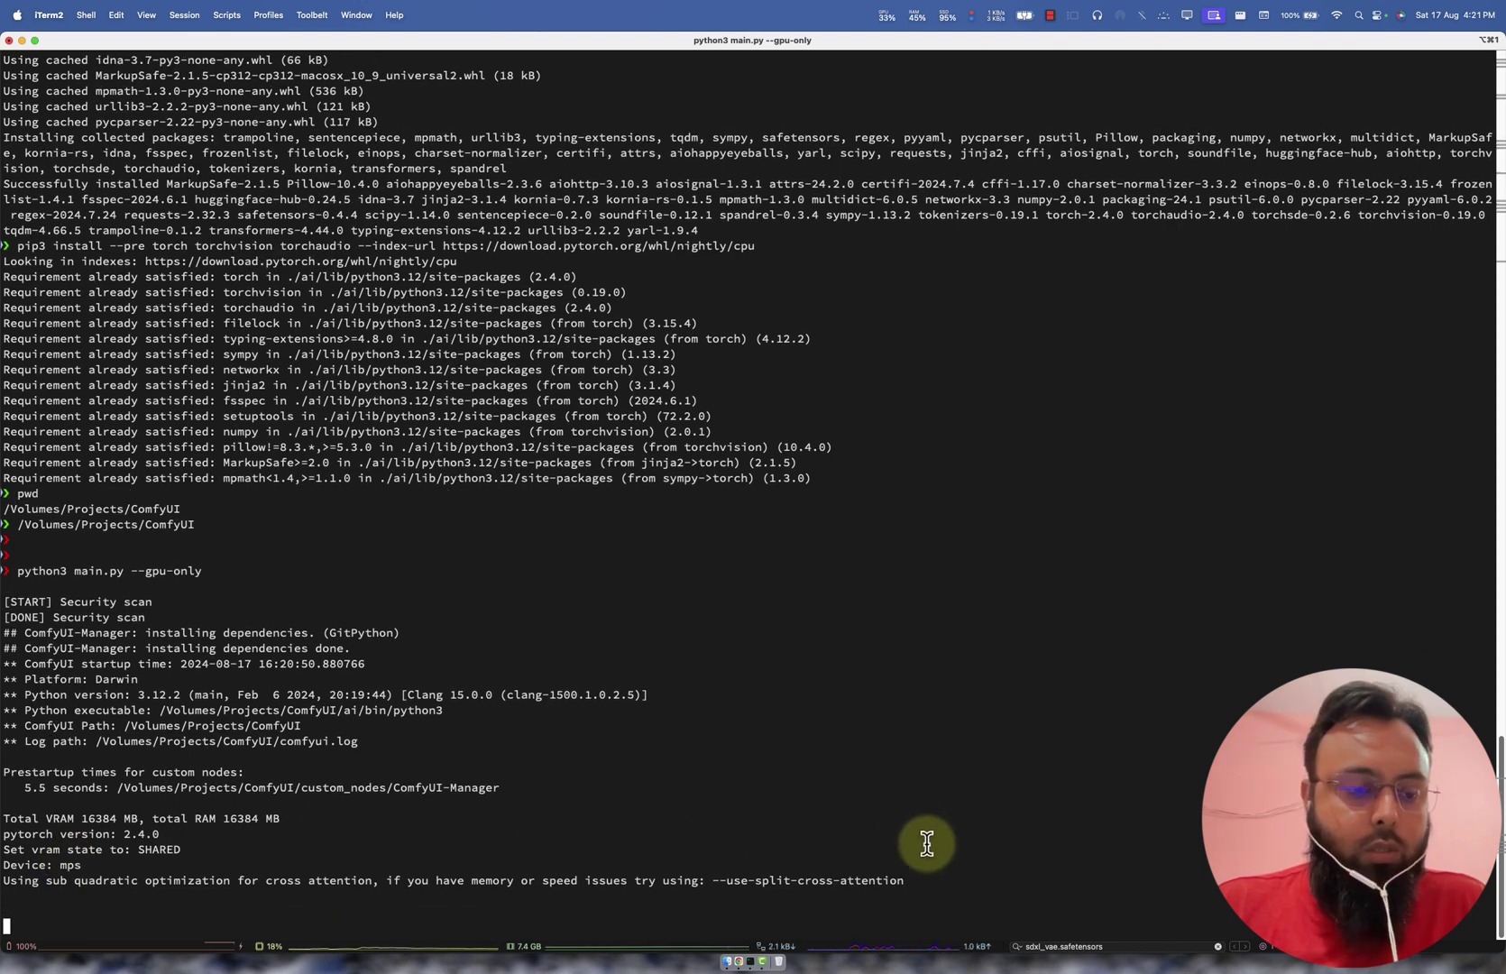
{"action": "left_click_drag", "start_coordinate": [159, 834], "coordinate": [308, 833]}
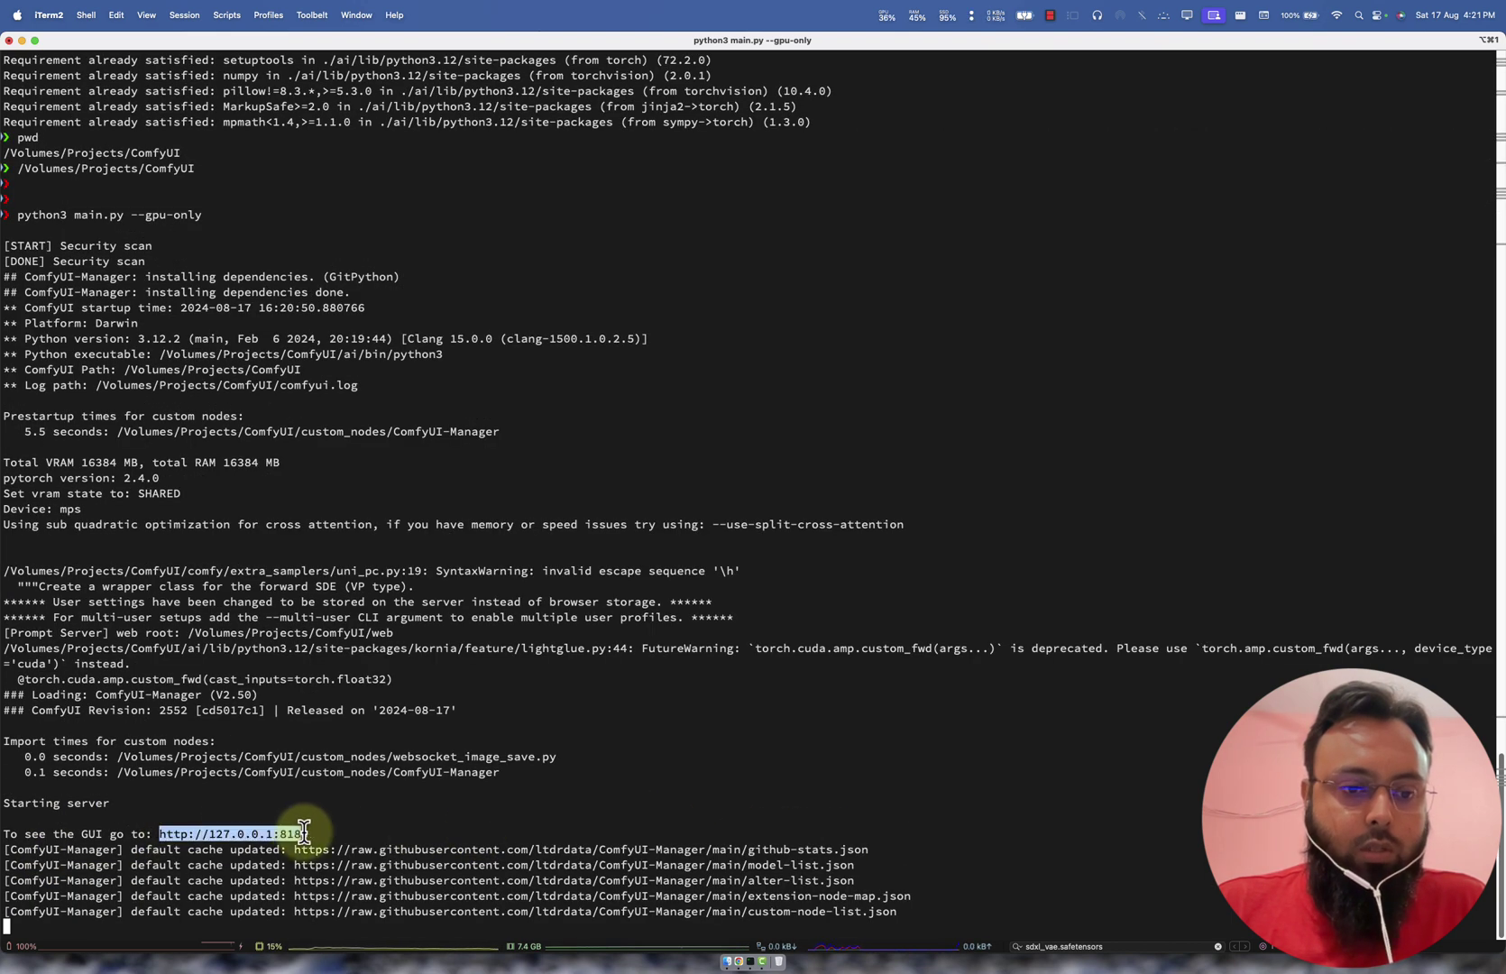
{"action": "left_click", "coordinate": [757, 938]}
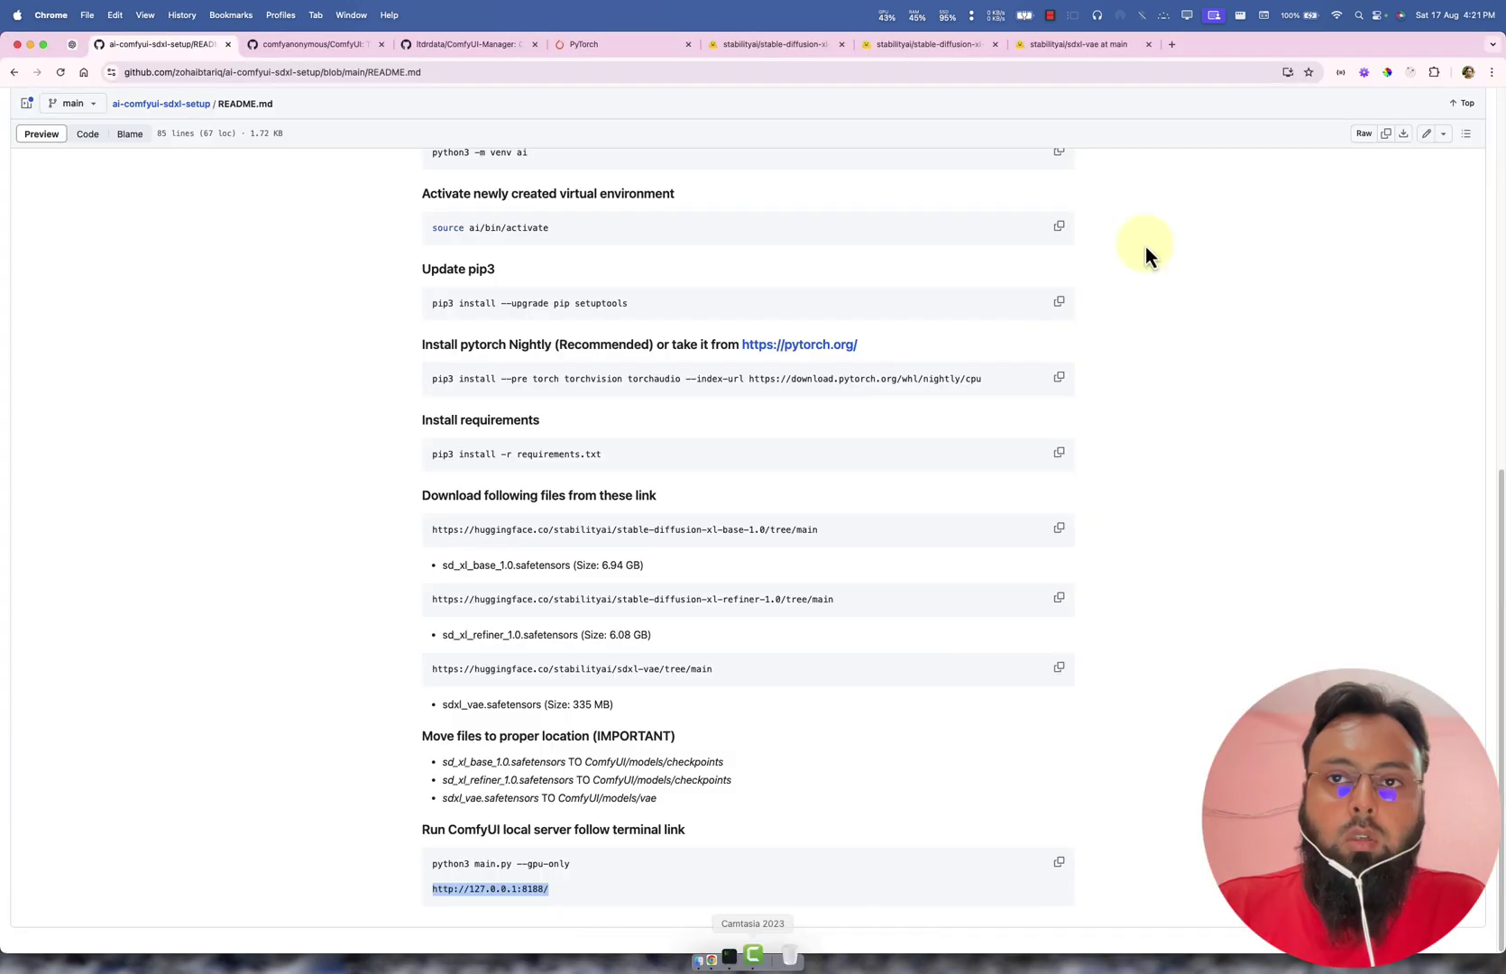
{"action": "left_click", "coordinate": [1171, 44]}
{"action": "left_click", "coordinate": [1162, 70]}
{"action": "key", "text": "super+v"}
{"action": "key", "text": "Return"}
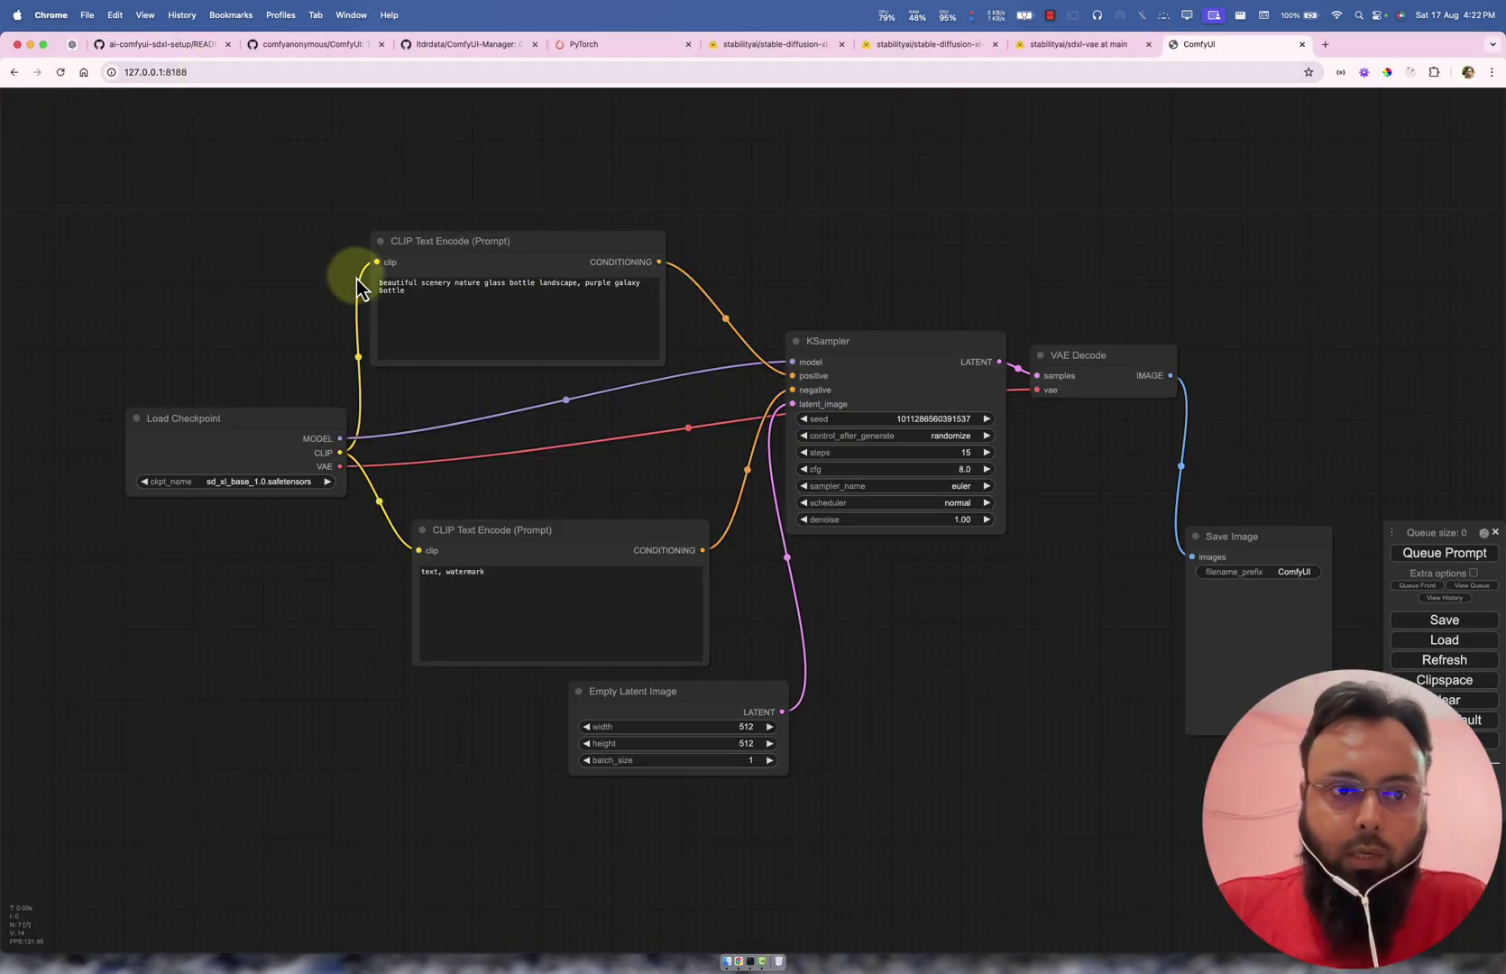
{"action": "left_click", "coordinate": [282, 483]}
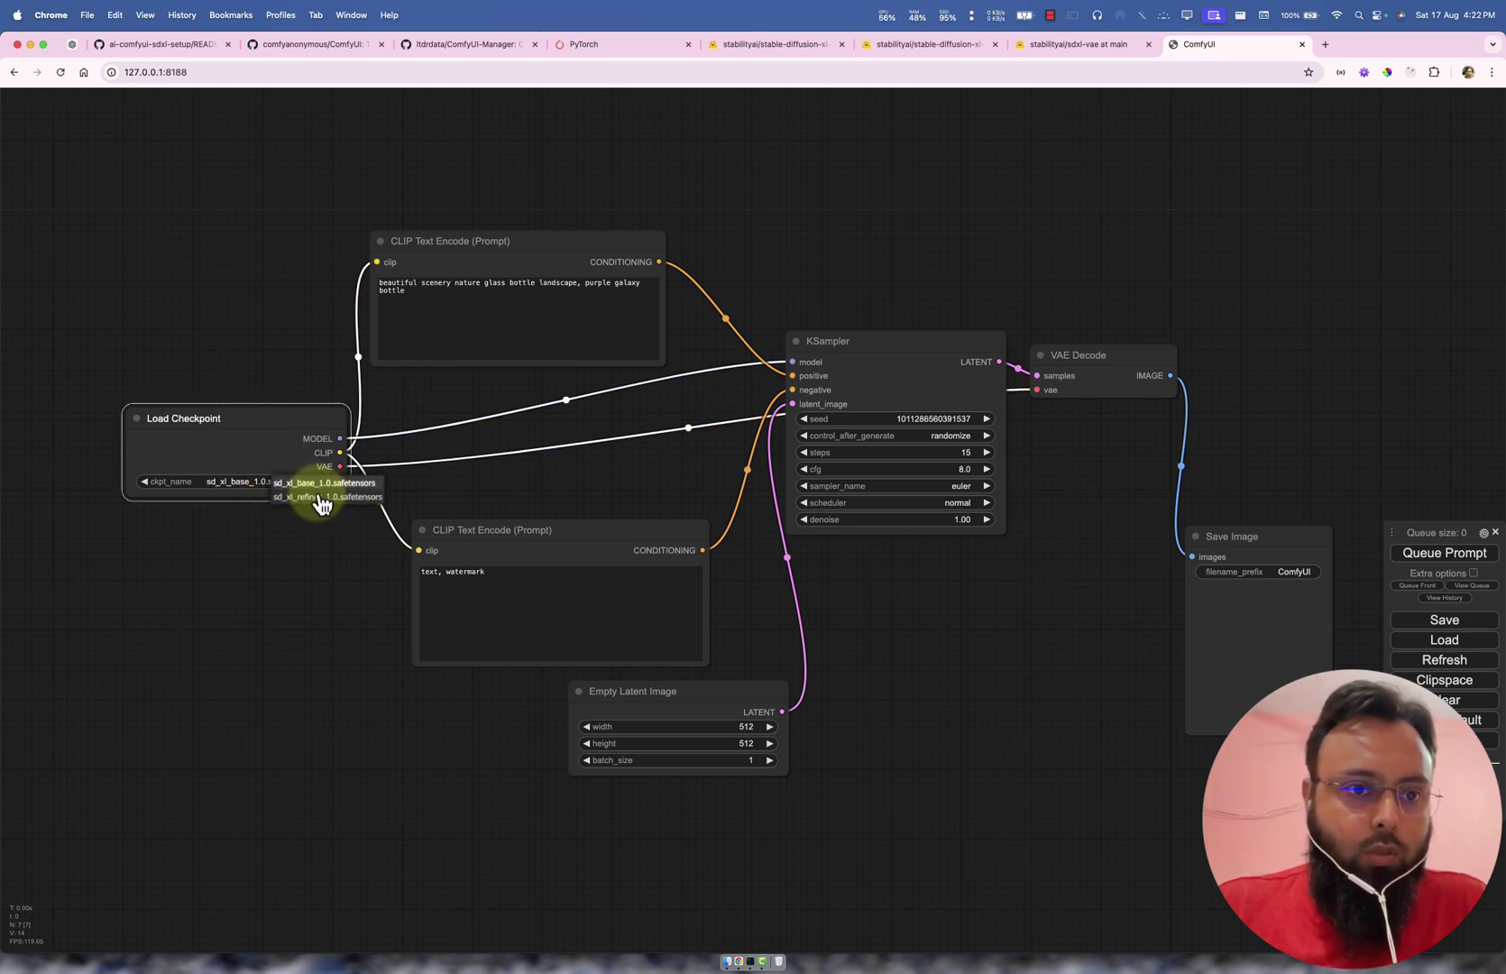
{"action": "left_click", "coordinate": [202, 534]}
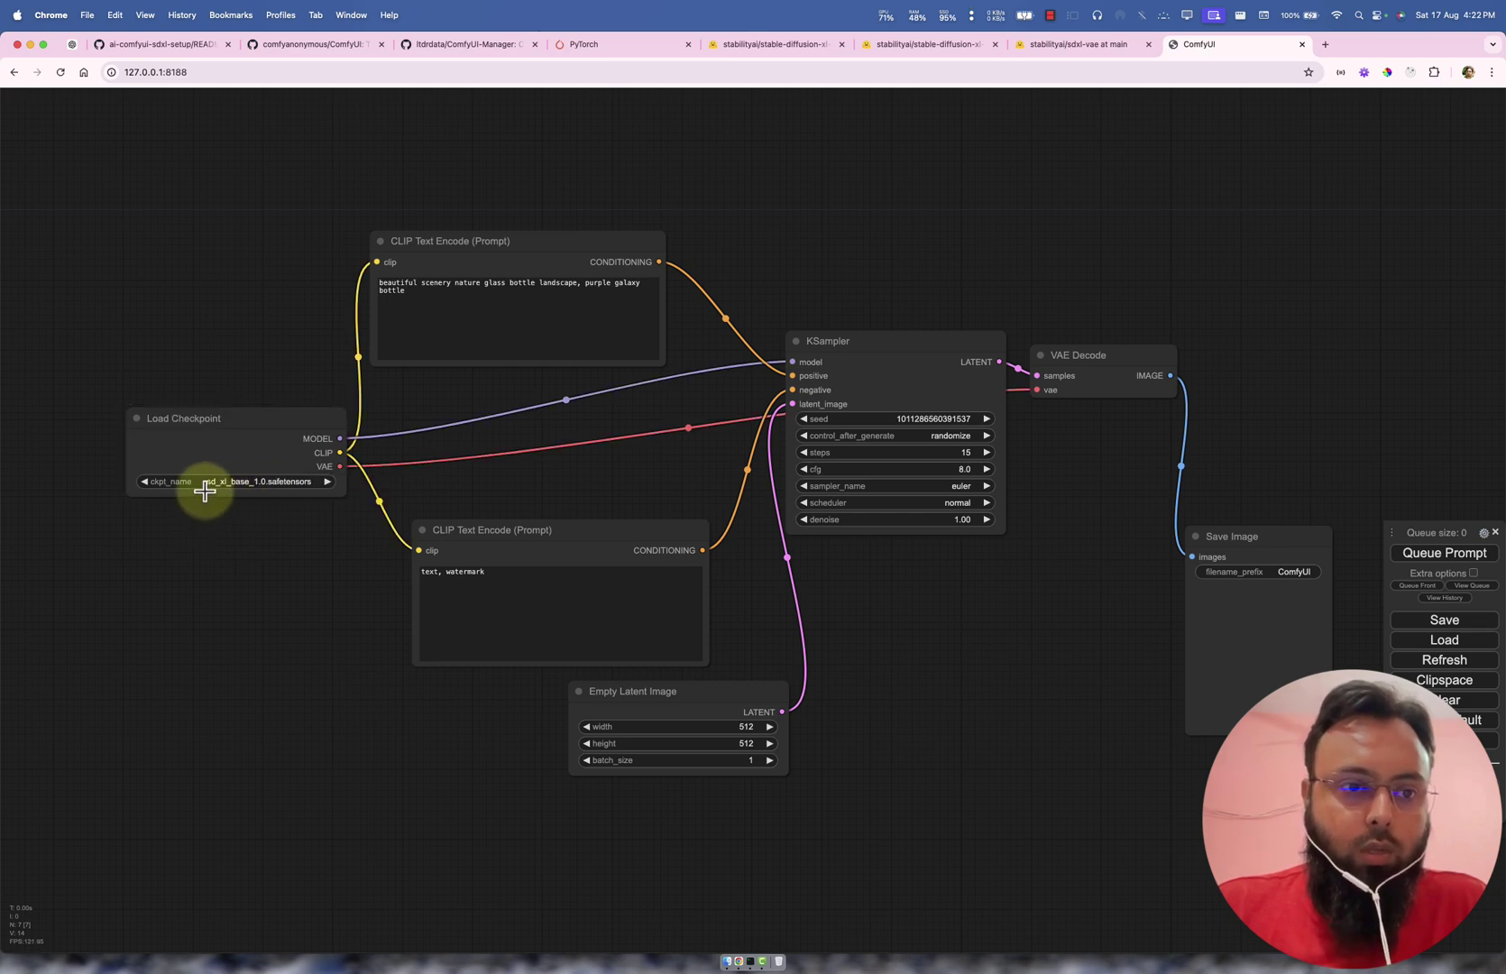
{"action": "left_click_drag", "start_coordinate": [461, 312], "coordinate": [370, 269]}
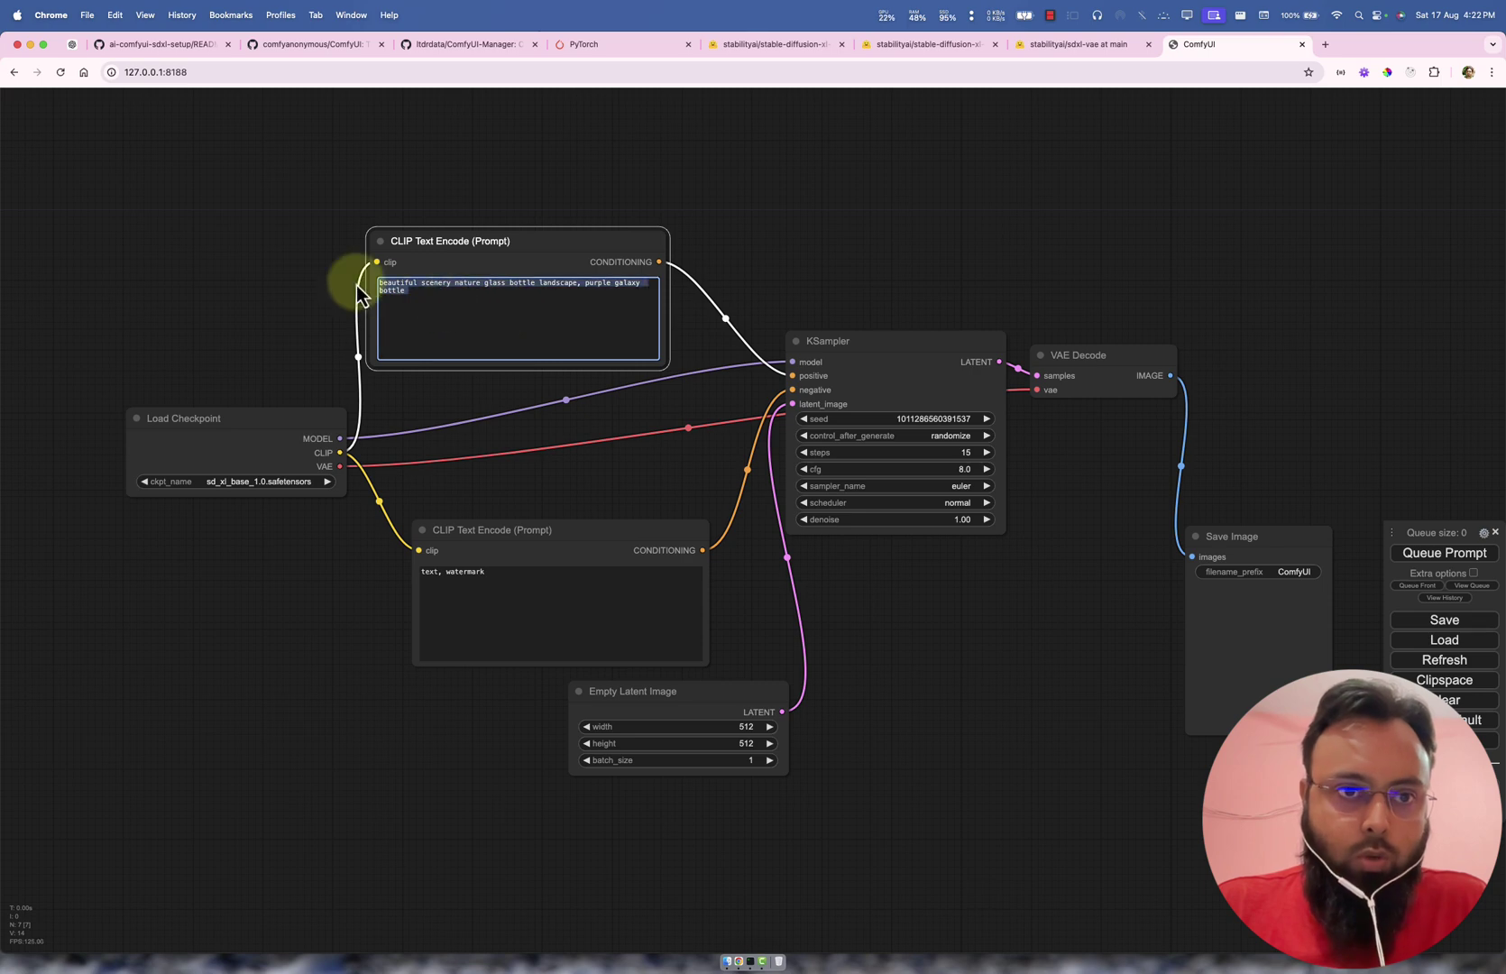
{"action": "left_click", "coordinate": [525, 310]}
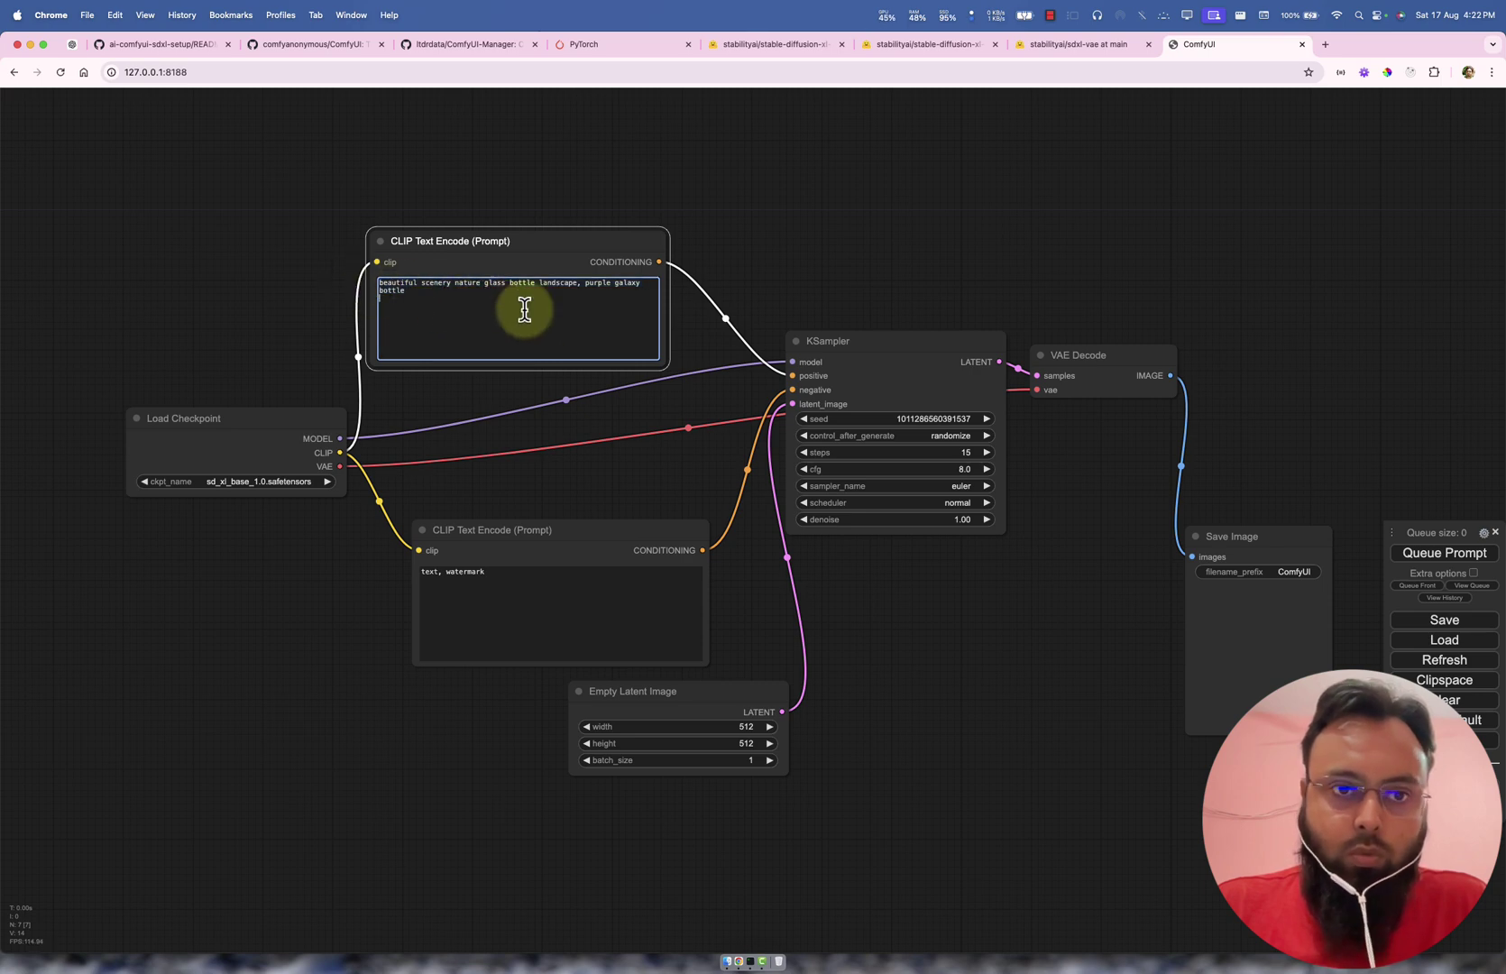
{"action": "left_click", "coordinate": [501, 575]}
{"action": "left_click_drag", "start_coordinate": [535, 574], "coordinate": [388, 577]}
{"action": "left_click", "coordinate": [515, 591]}
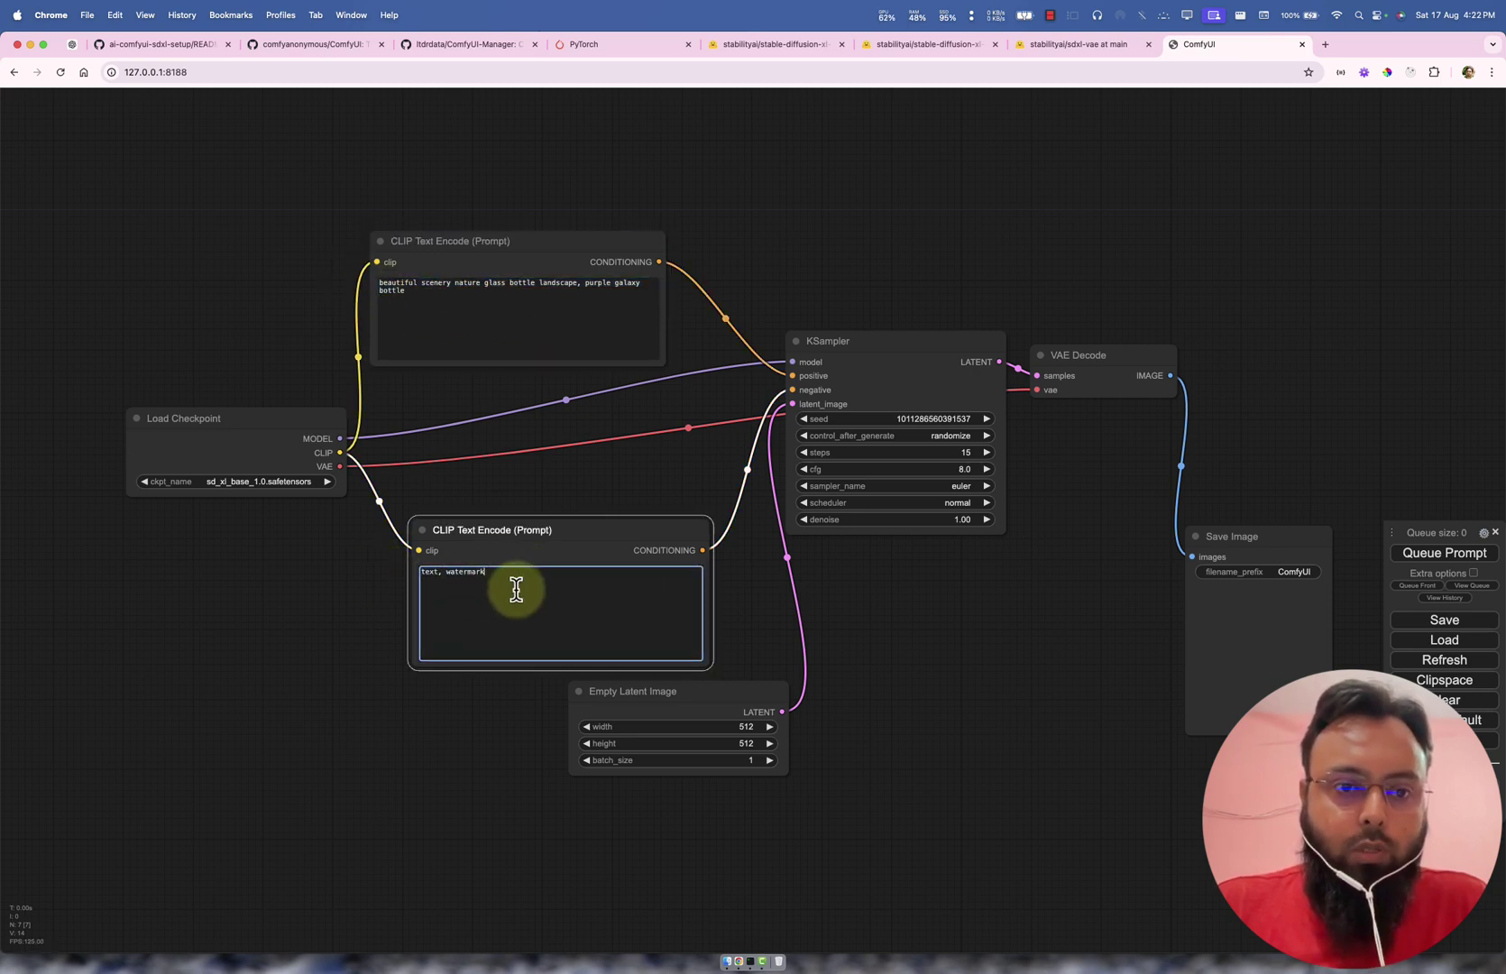
{"action": "left_click_drag", "start_coordinate": [518, 575], "coordinate": [424, 573]}
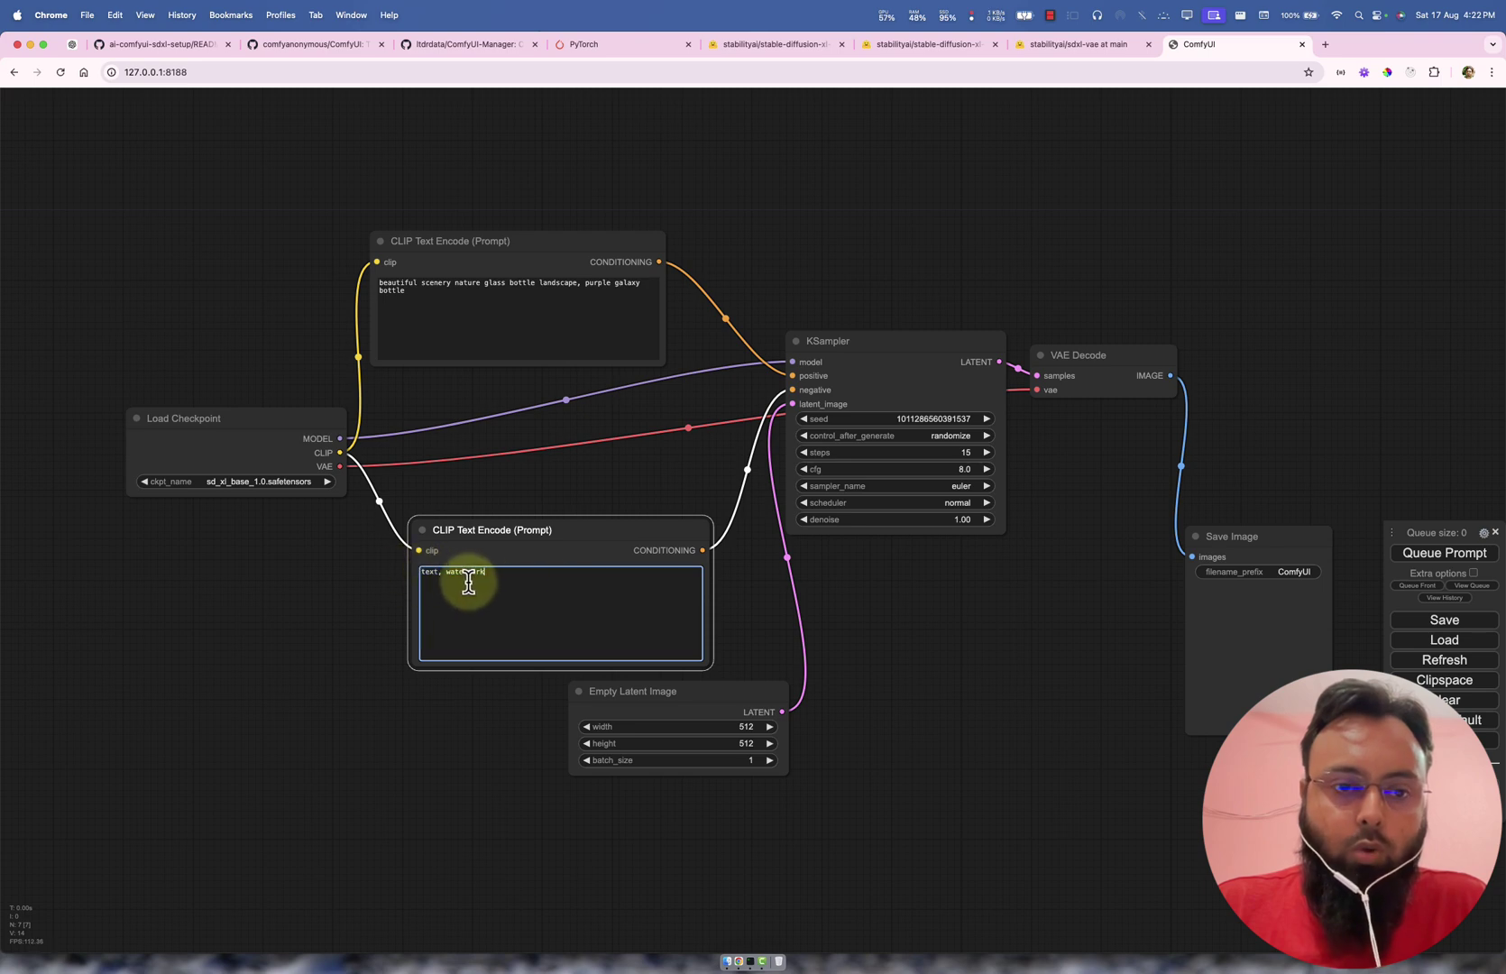
{"action": "left_click", "coordinate": [432, 569]}
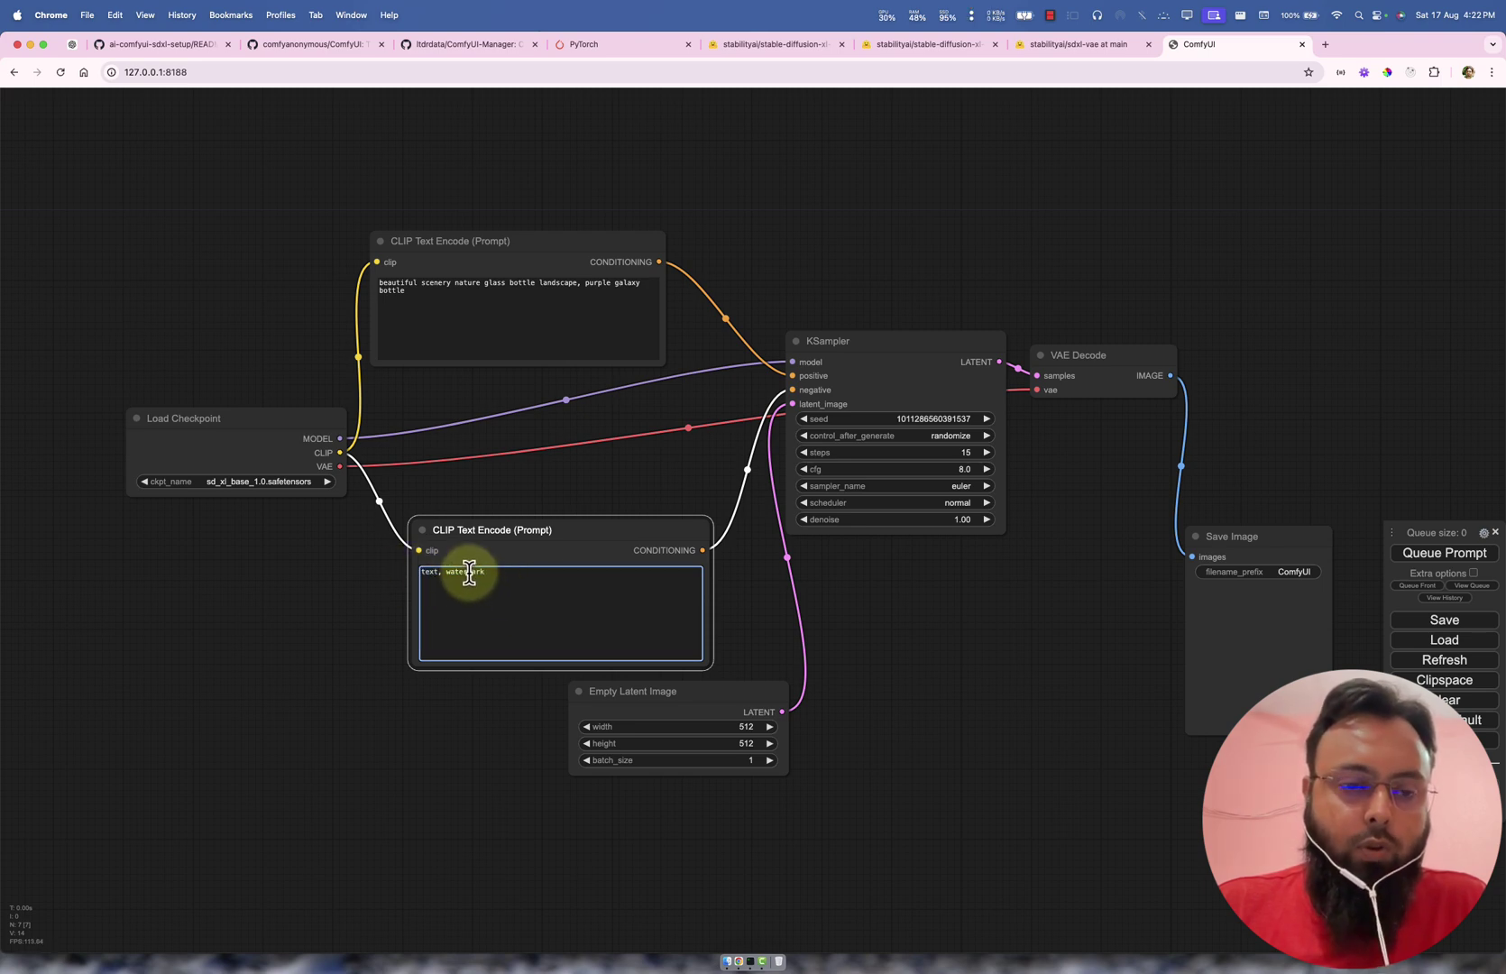
{"action": "left_click_drag", "start_coordinate": [469, 574], "coordinate": [563, 575]}
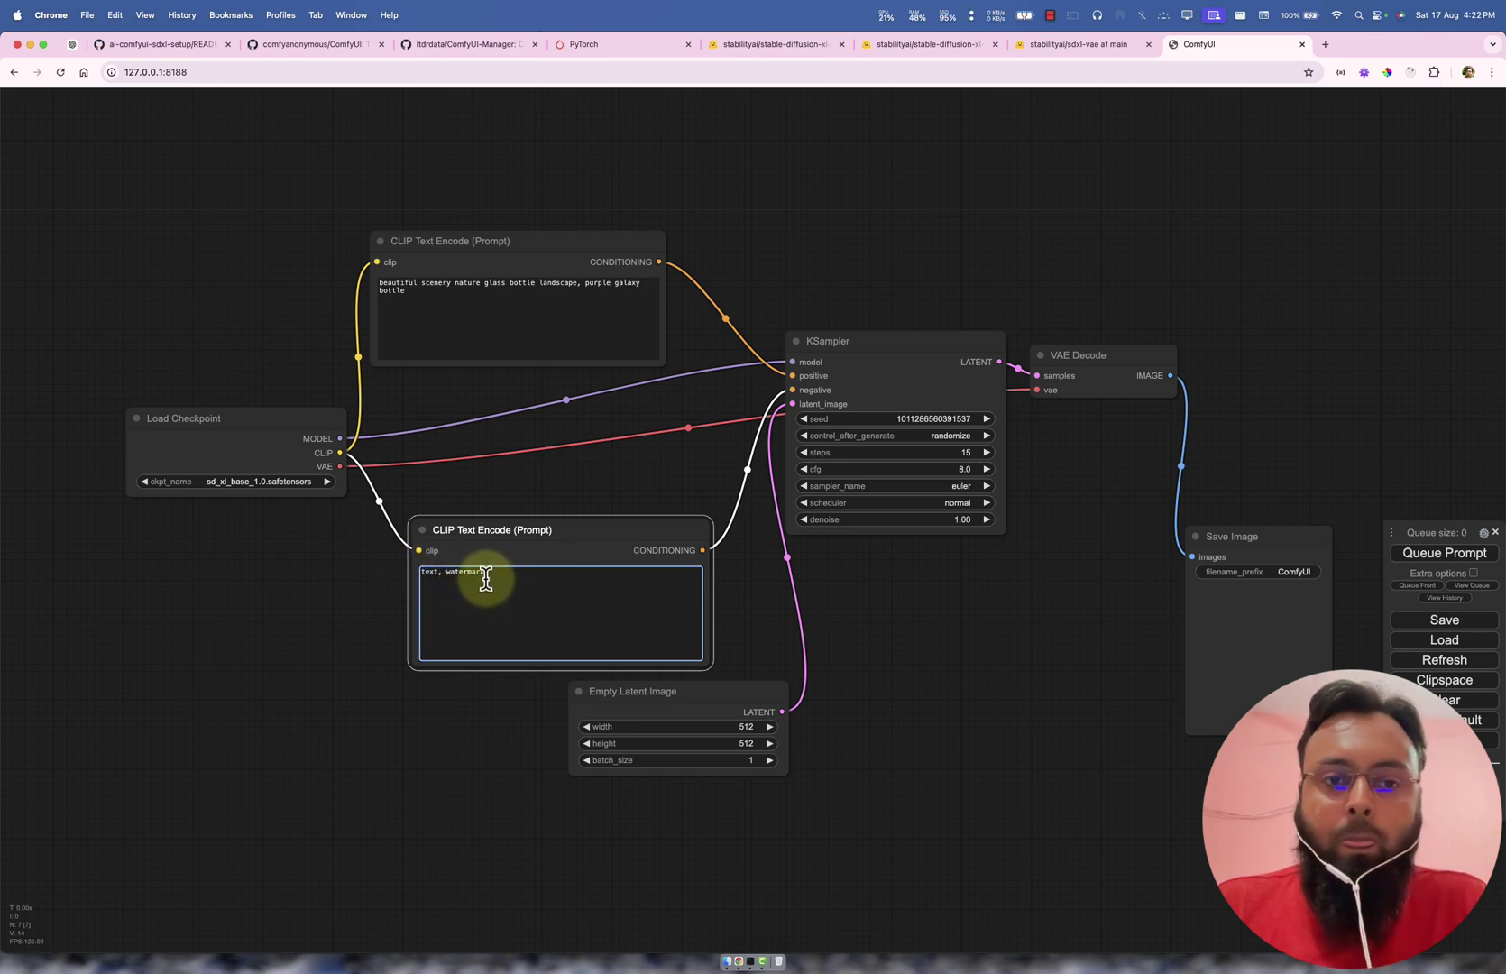
{"action": "double_click", "coordinate": [431, 572]}
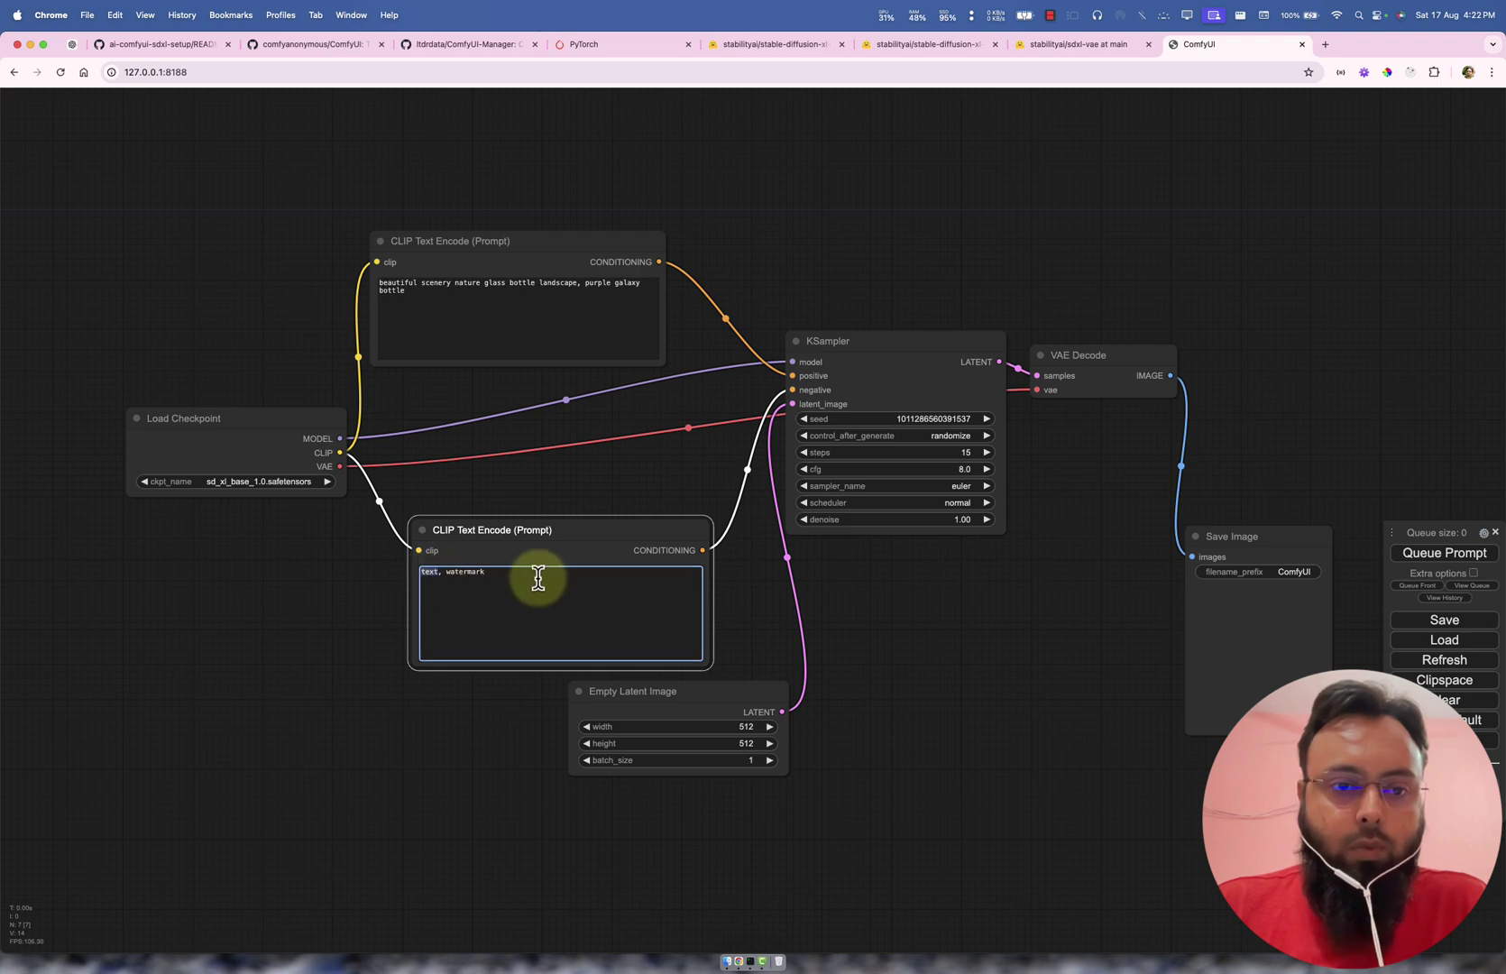
{"action": "double_click", "coordinate": [431, 572]}
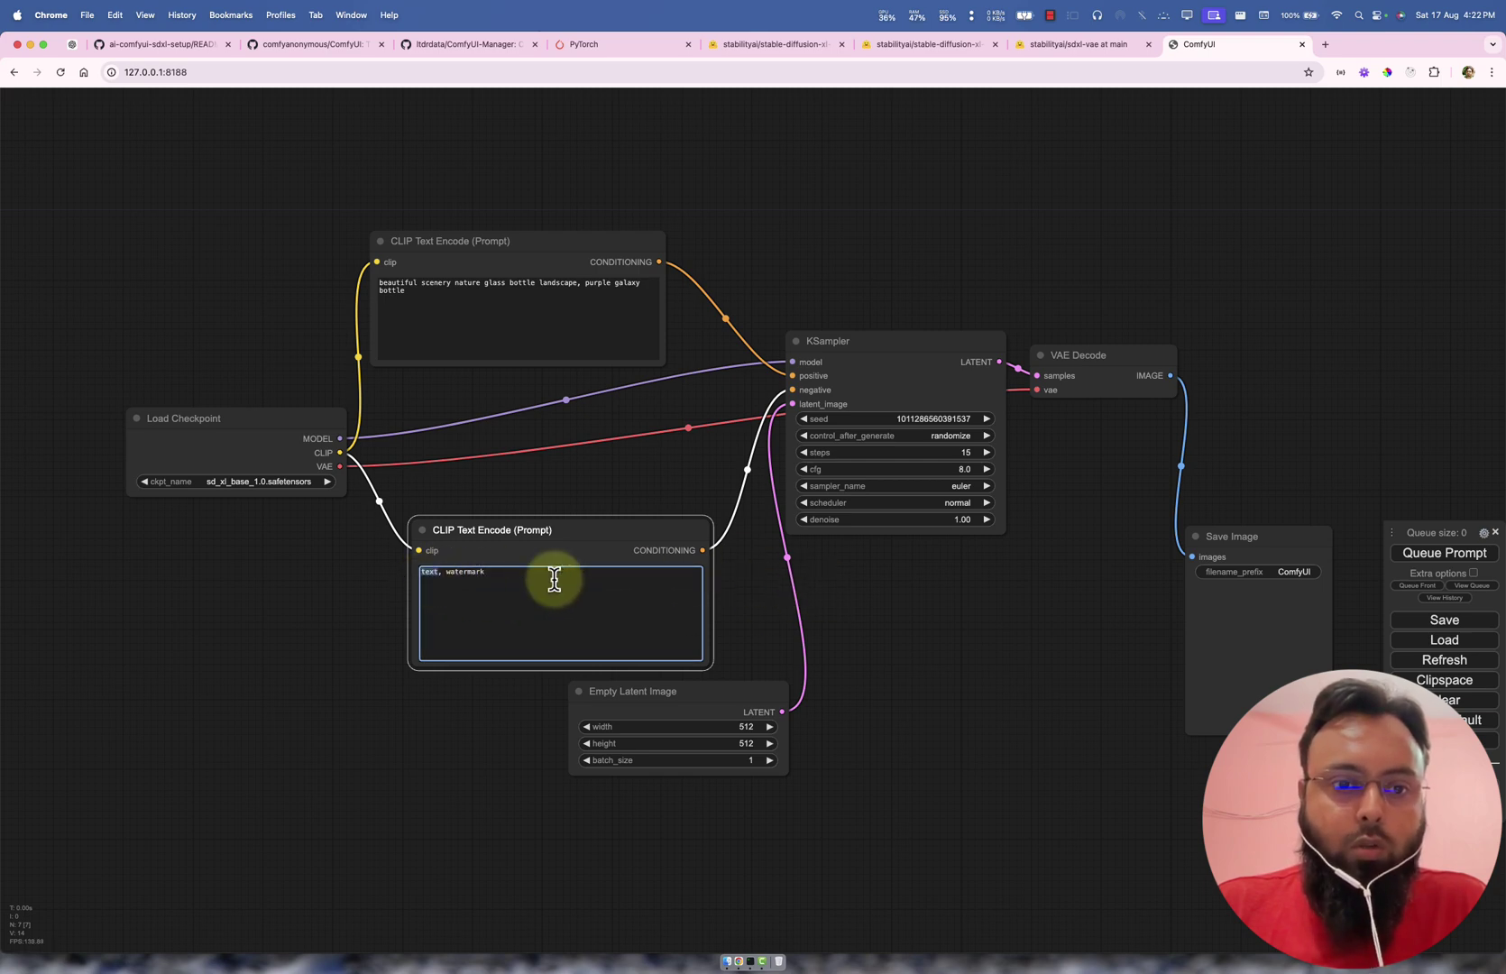
{"action": "left_click", "coordinate": [1077, 589]}
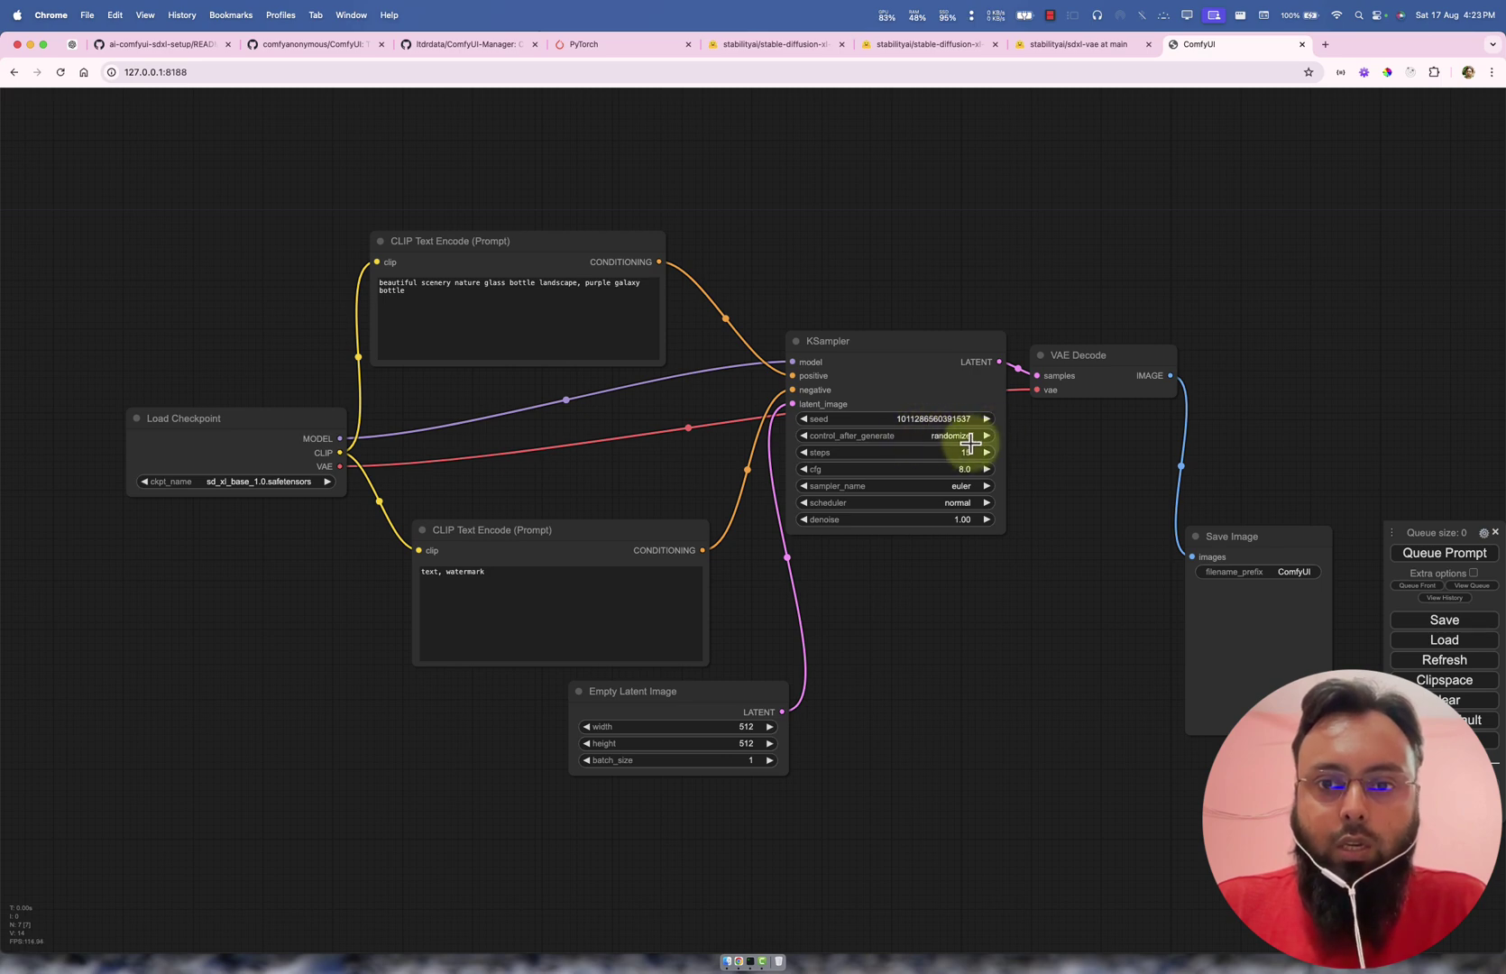
{"action": "left_click", "coordinate": [1000, 441]}
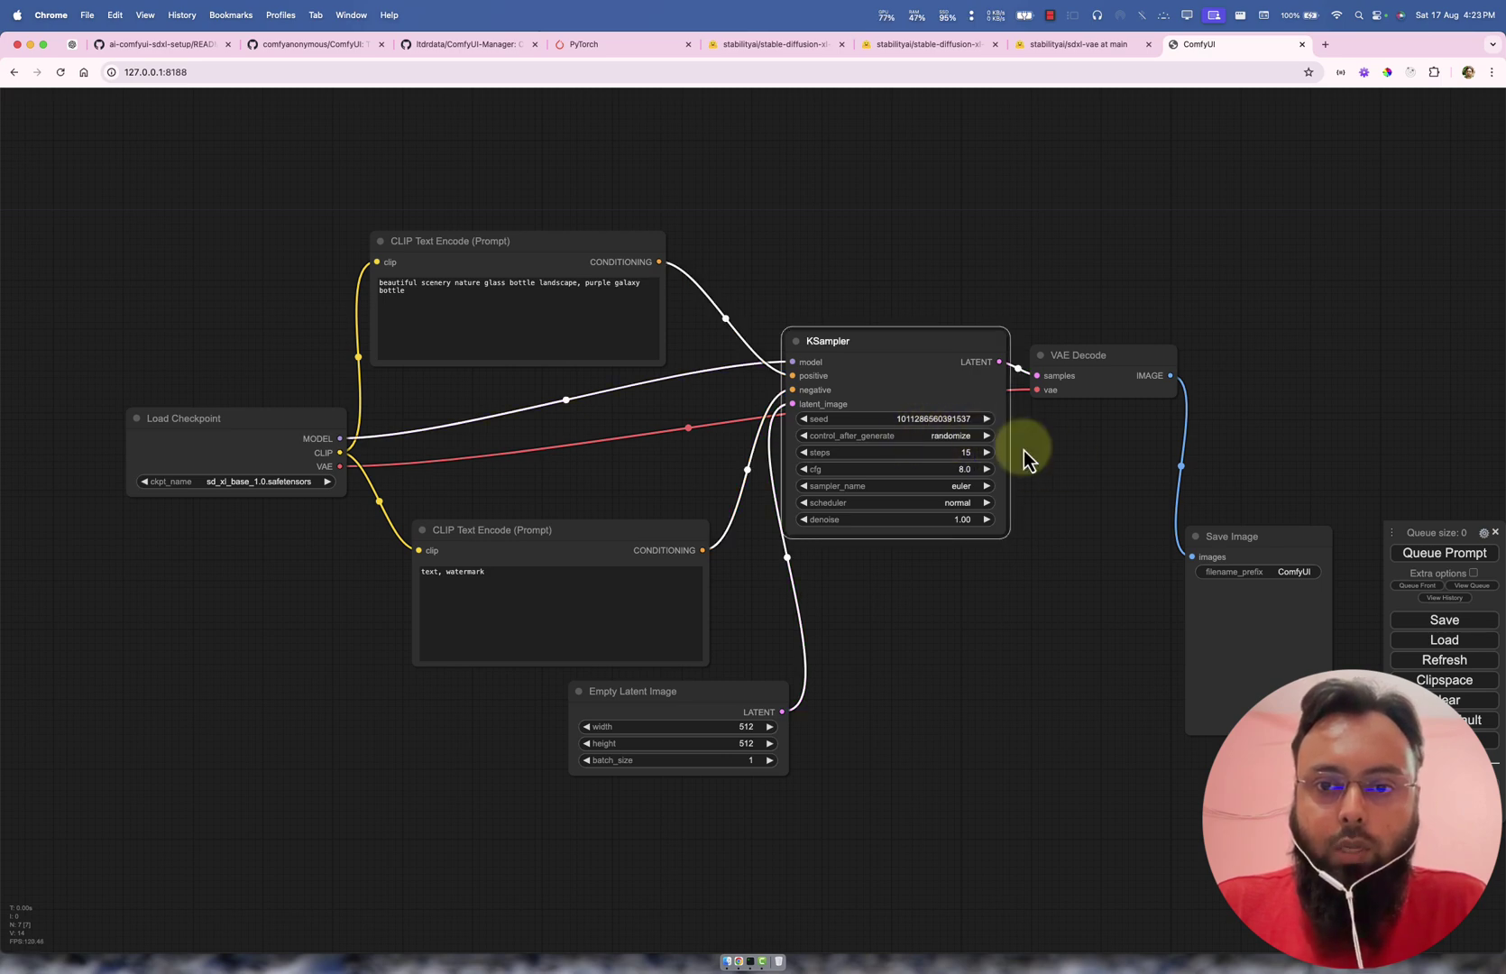
{"action": "left_click", "coordinate": [970, 437]}
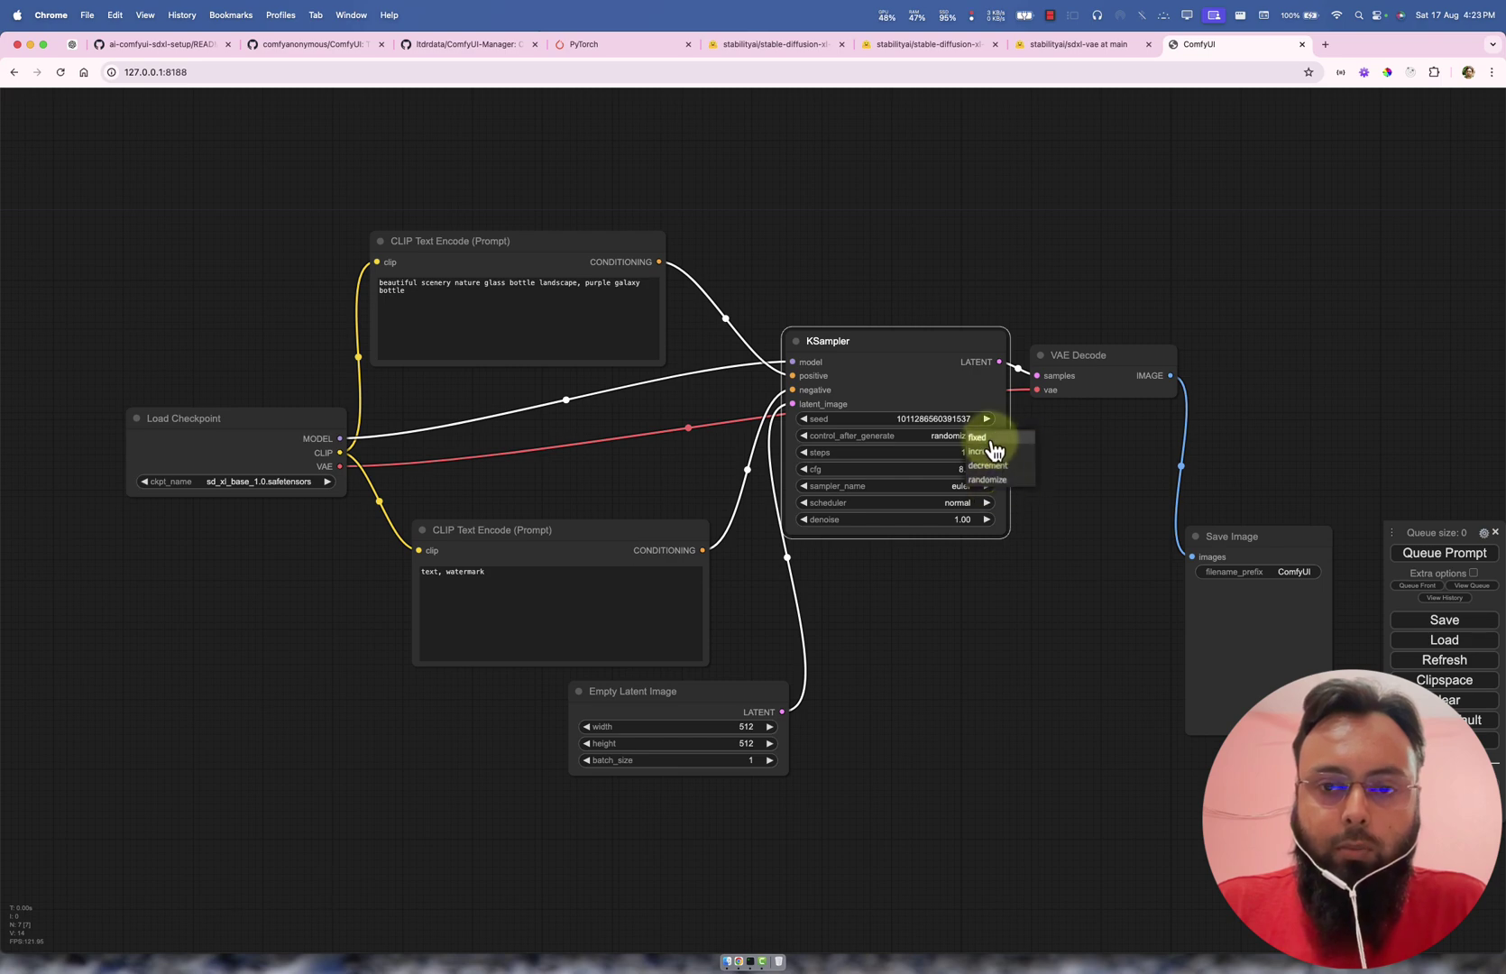
{"action": "left_click", "coordinate": [1093, 440]}
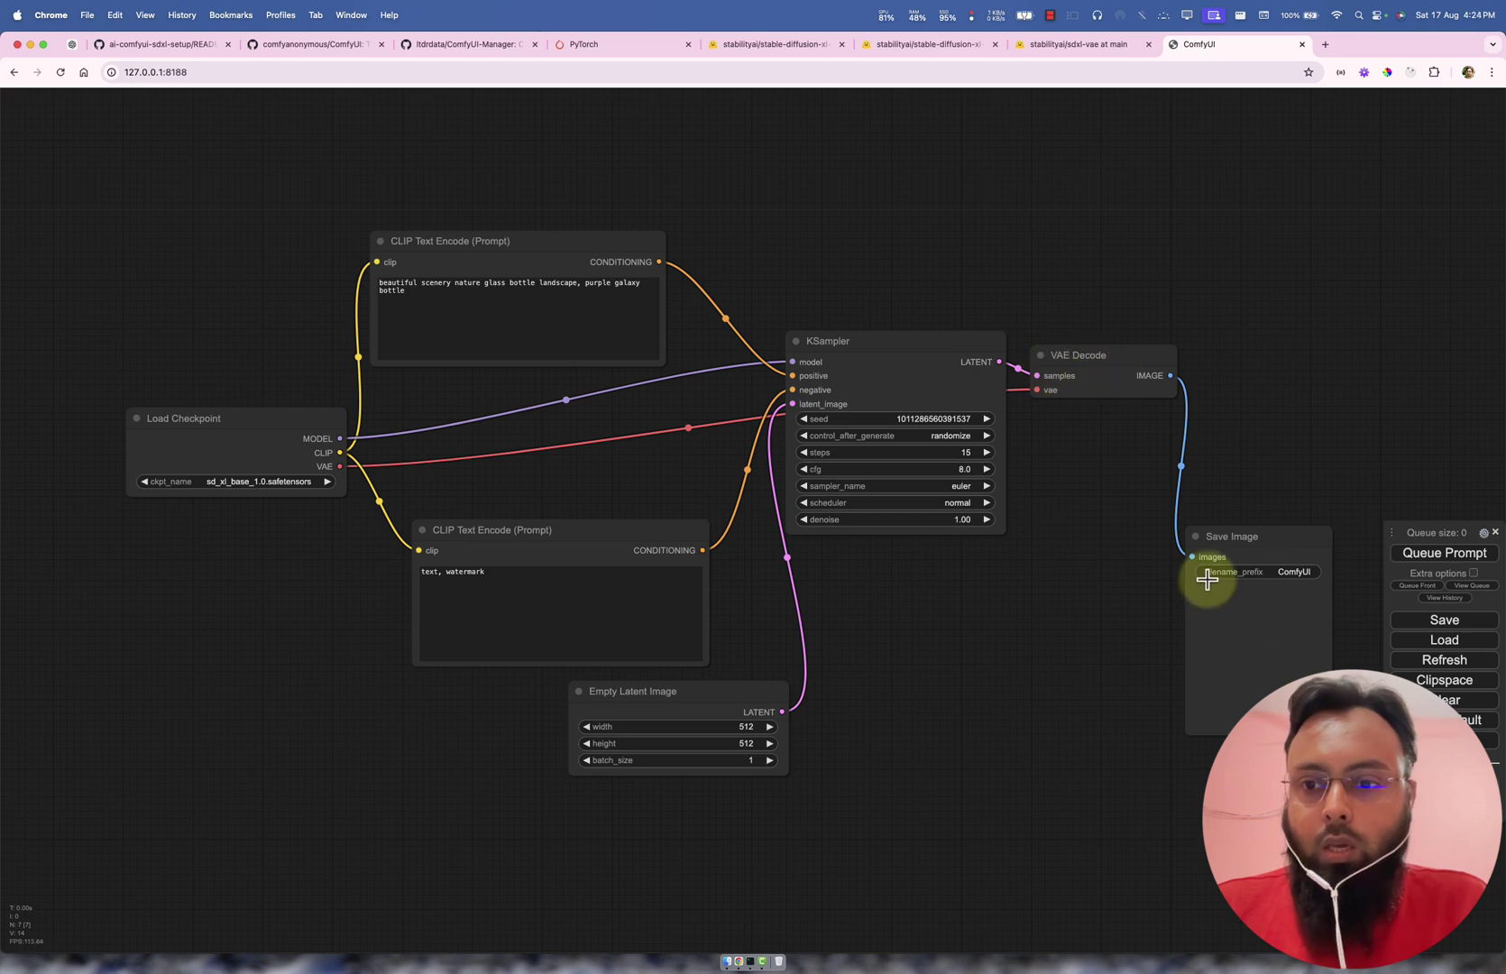
{"action": "left_click", "coordinate": [1263, 656]}
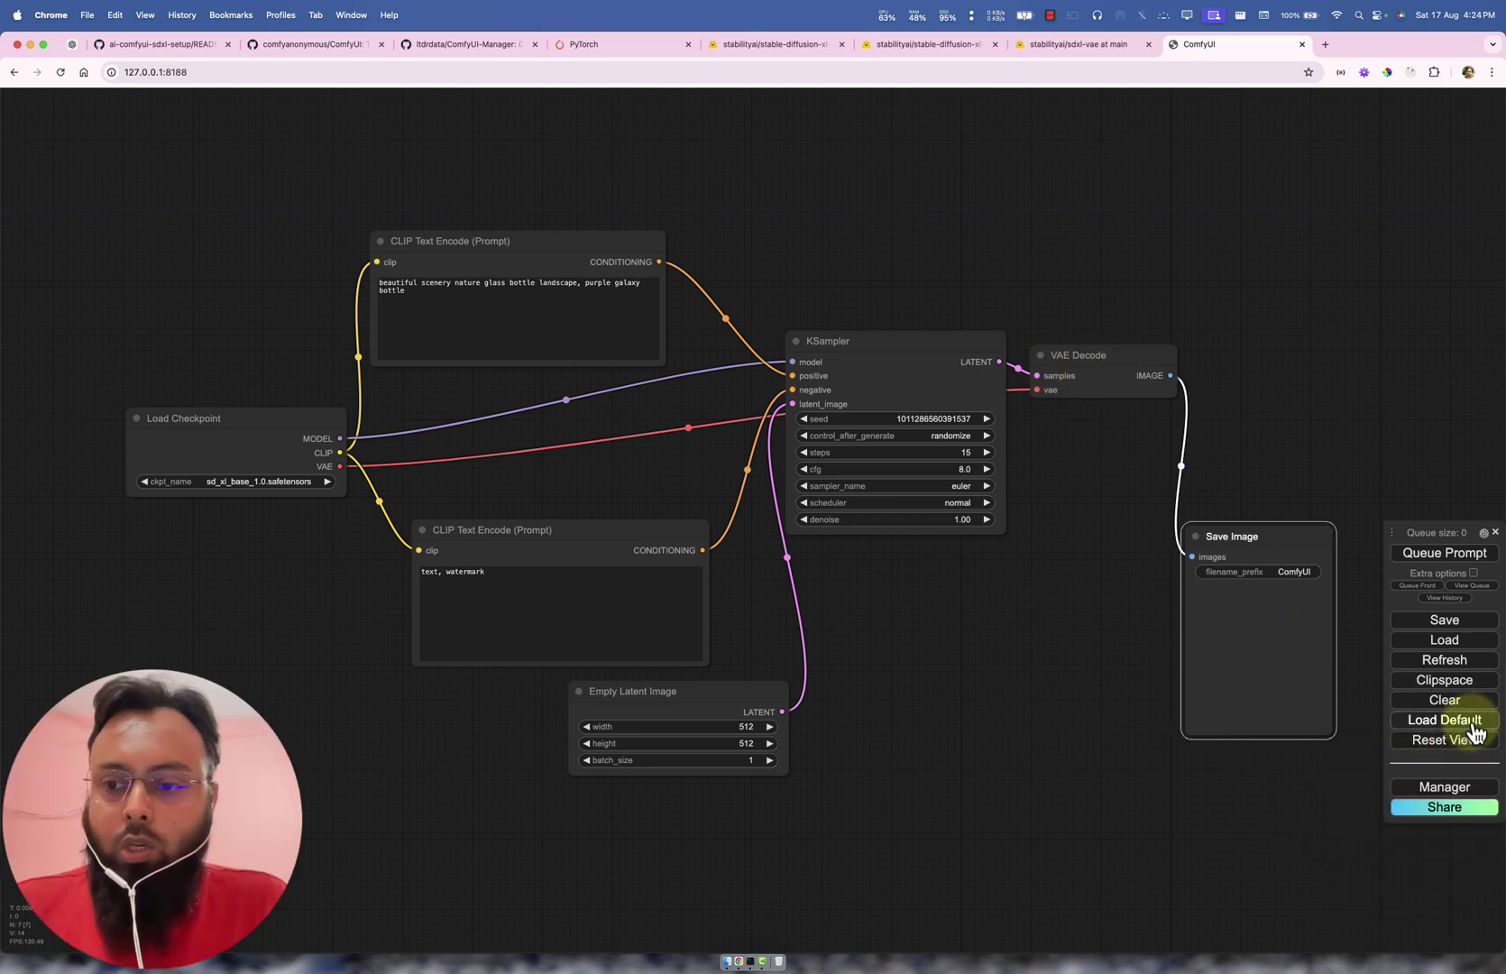
{"action": "left_click", "coordinate": [1138, 807]}
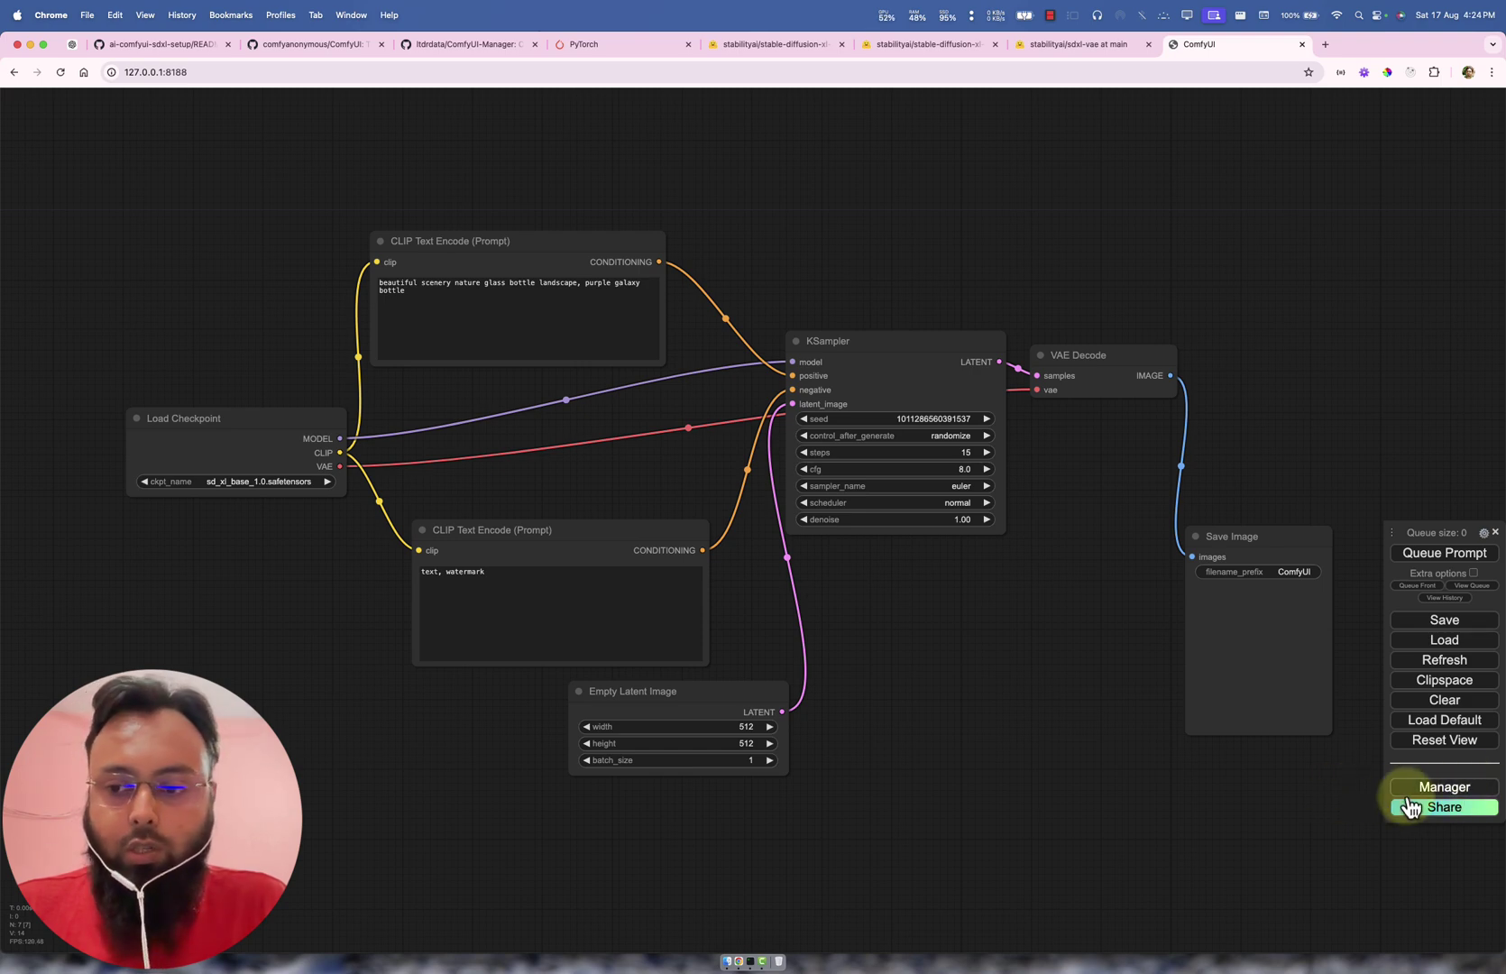
{"action": "left_click", "coordinate": [1459, 790]}
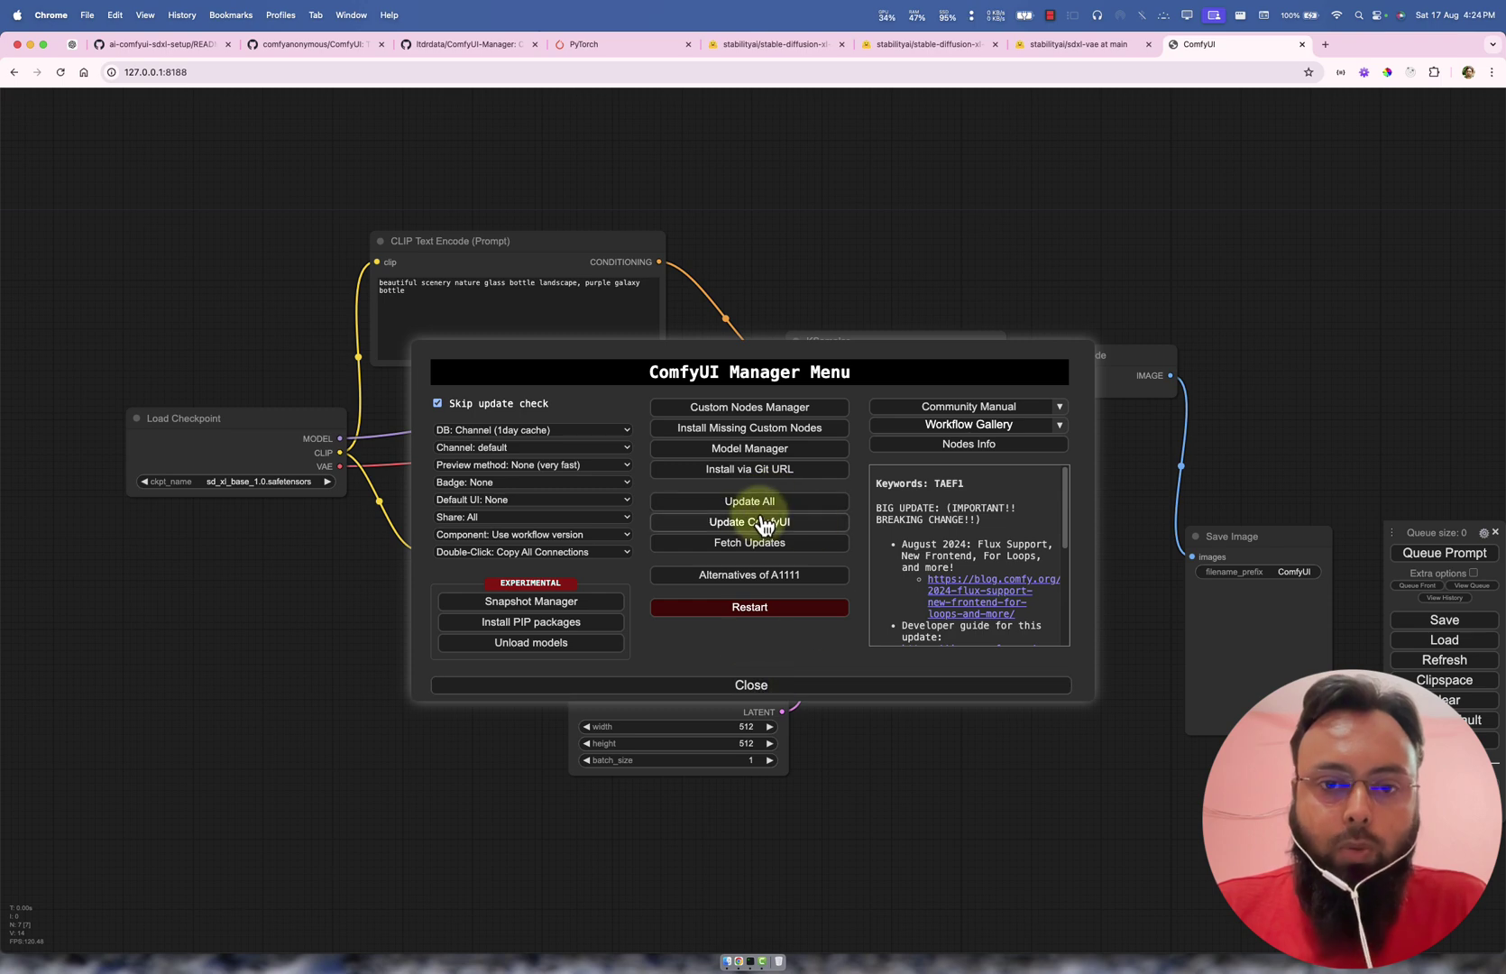
{"action": "left_click", "coordinate": [821, 690]}
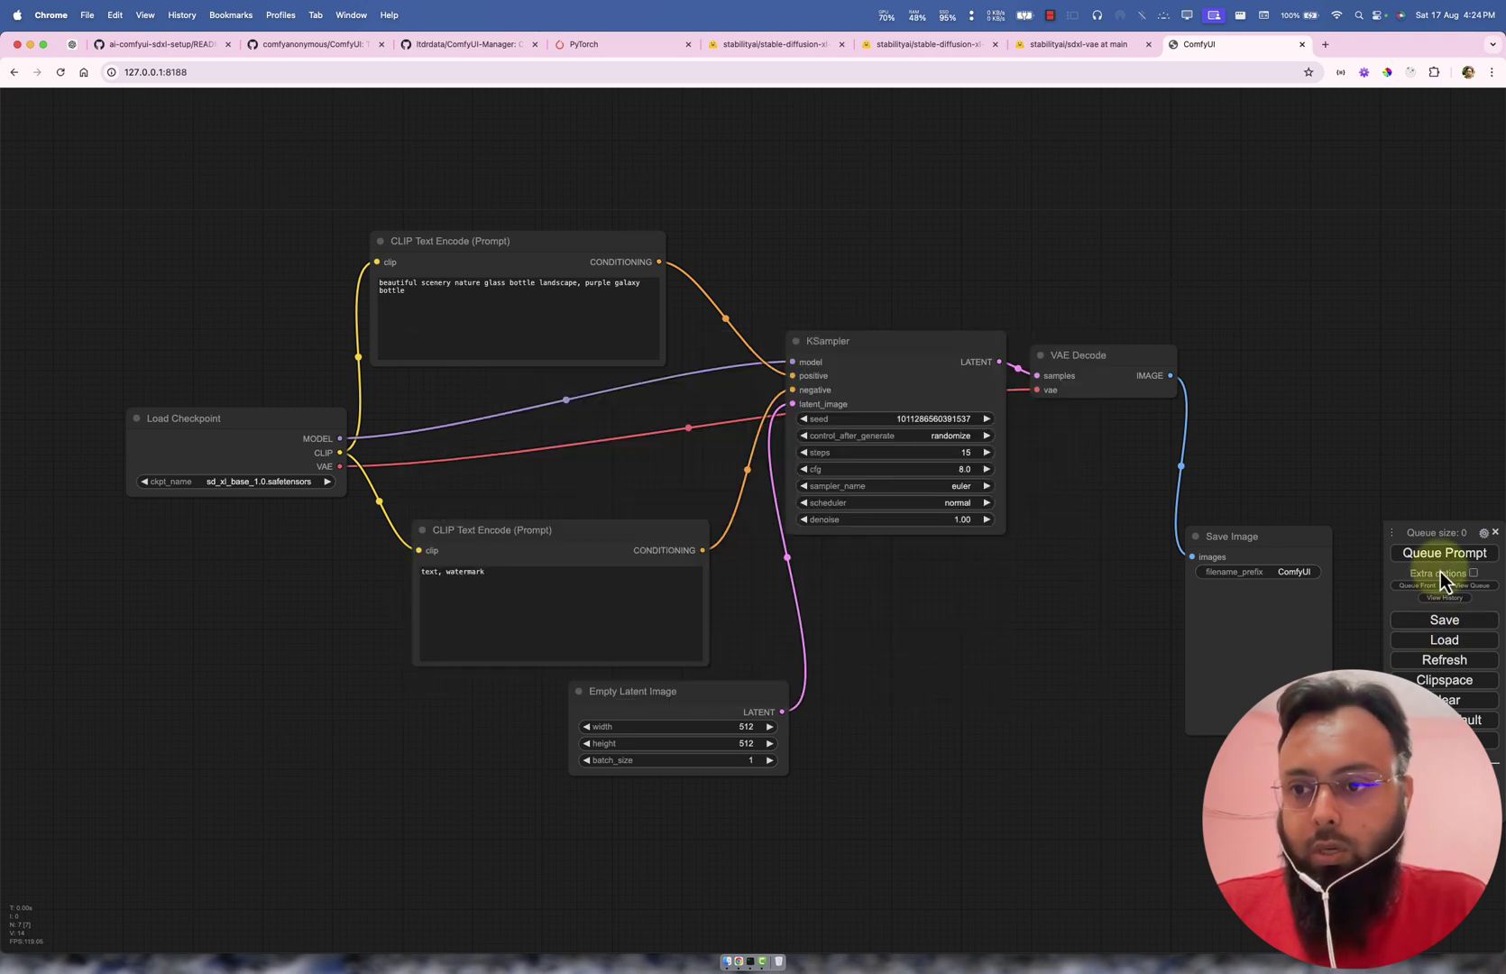
Step: Queue the galaxy glass bottle workflow for generation with Queue Prompt
{"action": "left_click", "coordinate": [444, 298]}
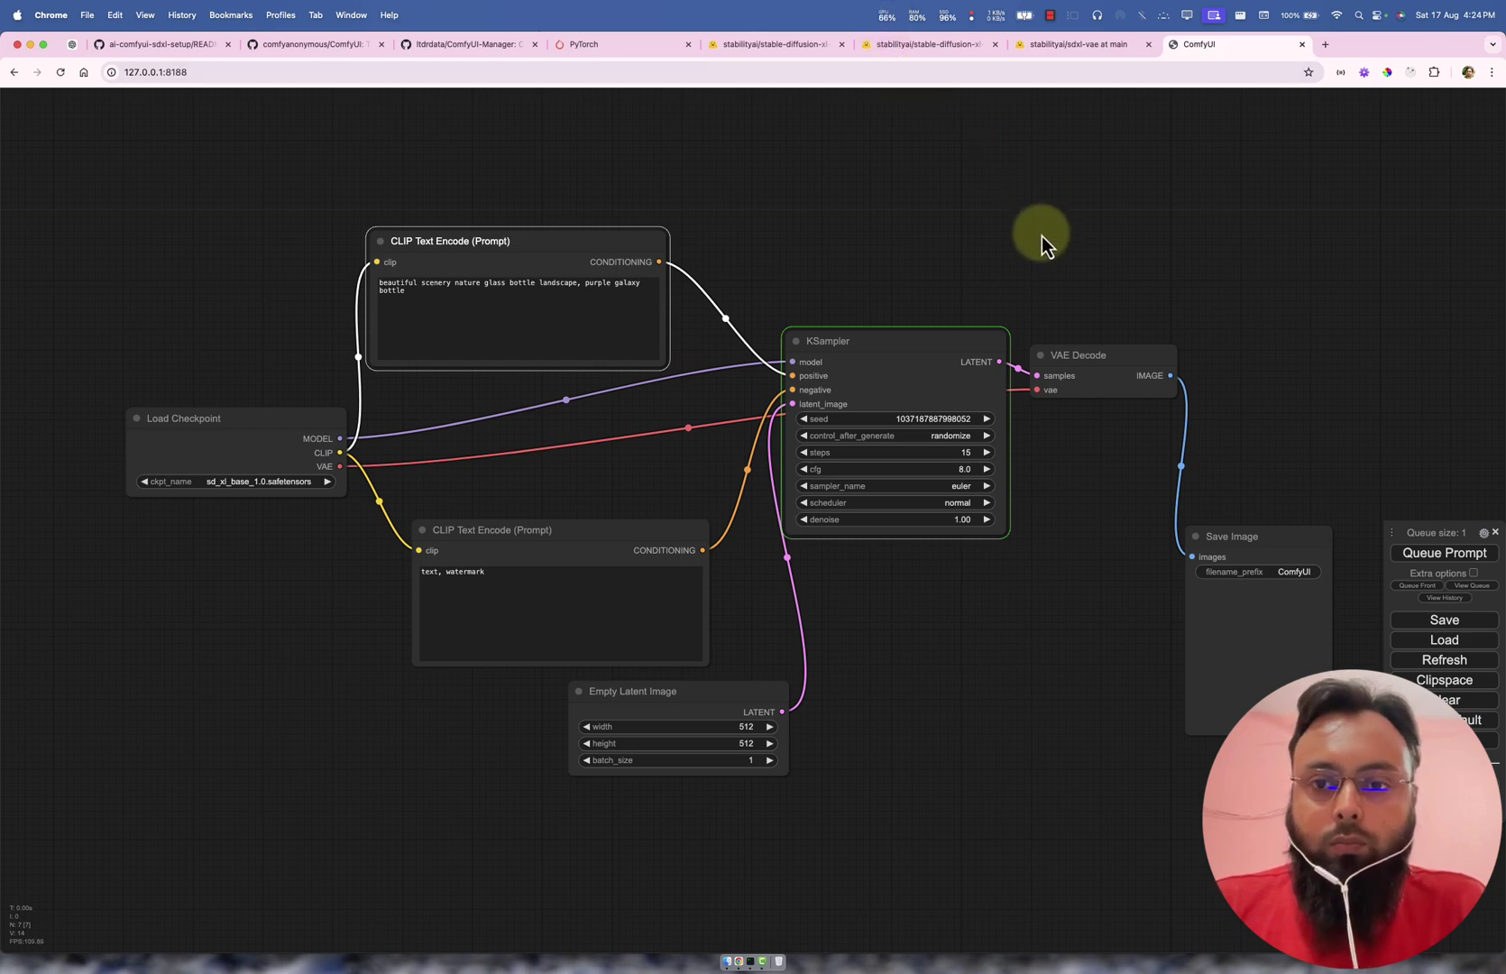
Step: Bring up the iTerm2 server log to watch SDXL loading and sampling progress
{"action": "left_click", "coordinate": [753, 960]}
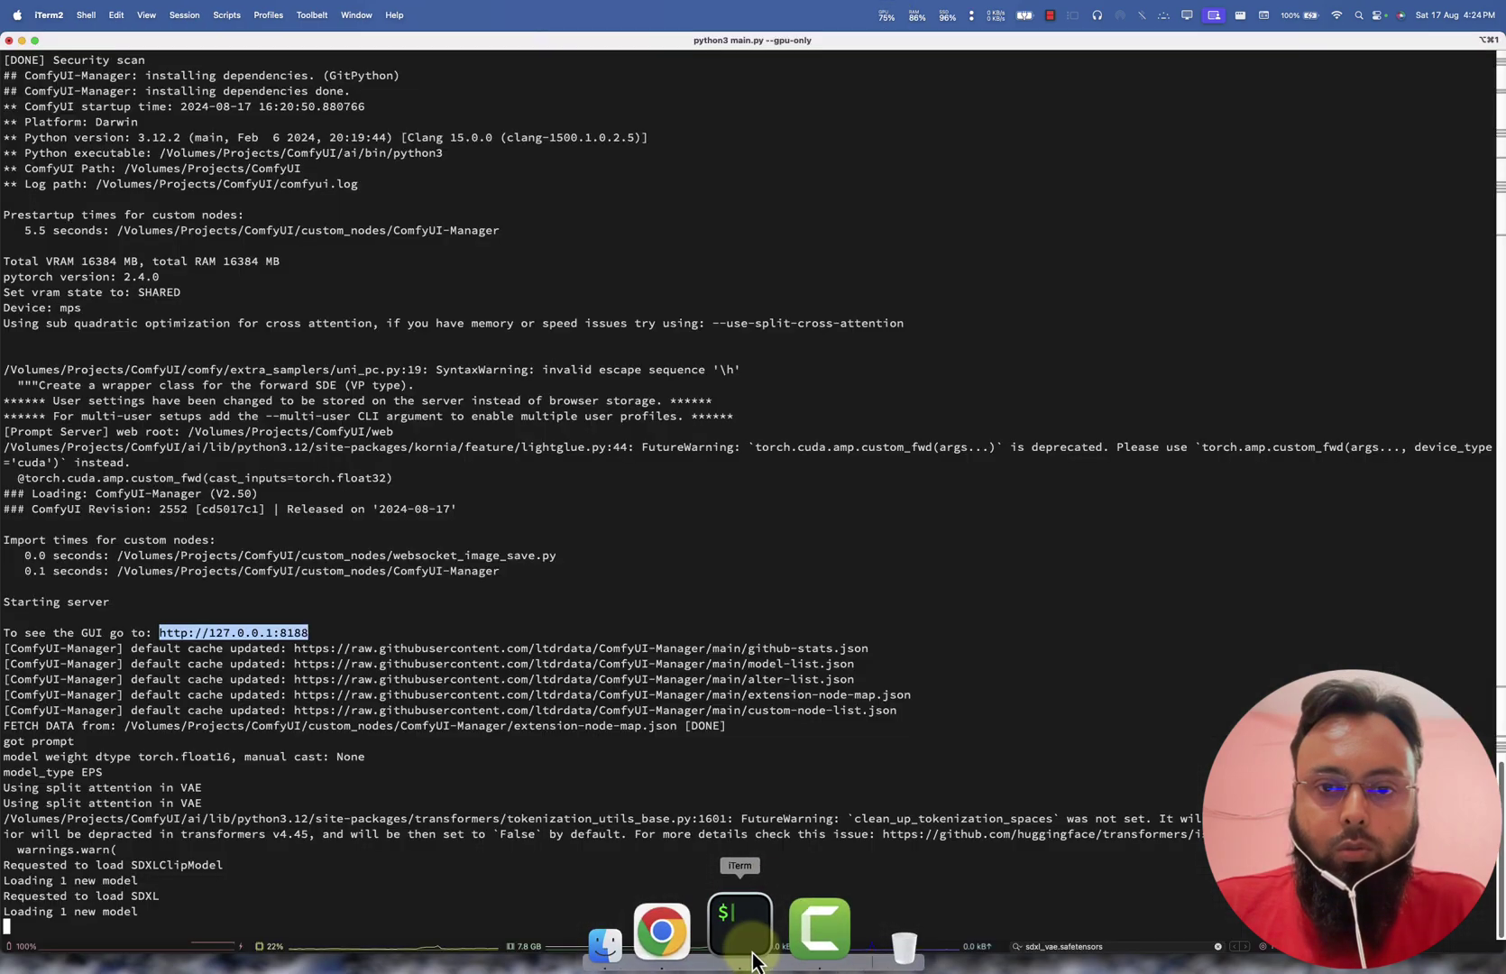
{"action": "left_click", "coordinate": [483, 864]}
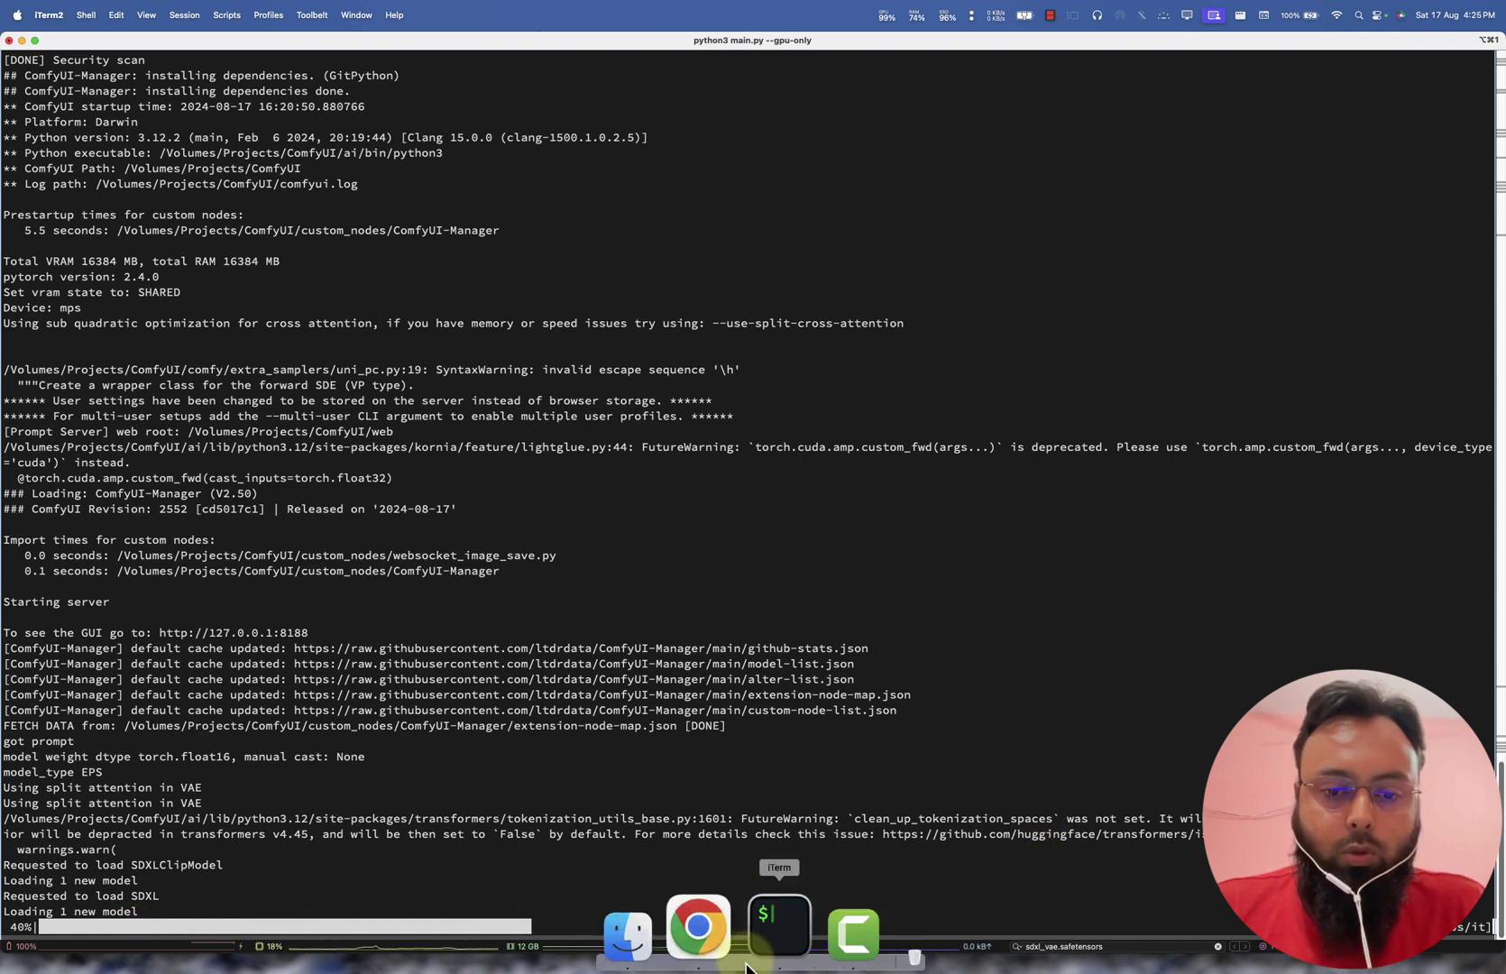
Step: View the finished bottle image and confirm in the log it executed in 43.62 seconds
{"action": "left_click", "coordinate": [734, 929]}
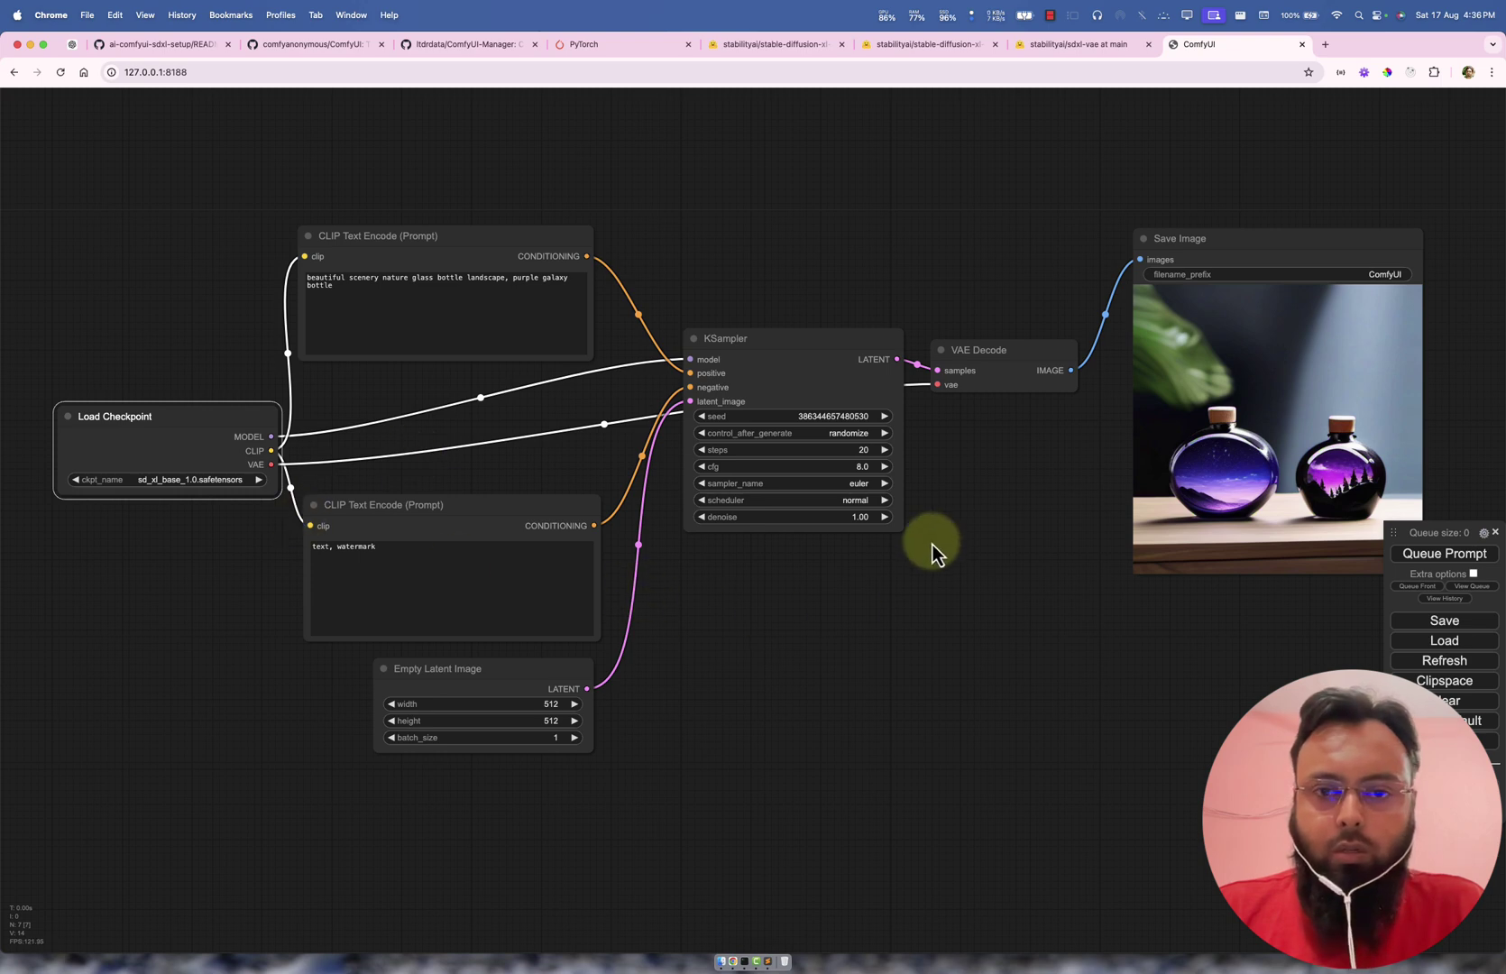
{"action": "right_click", "coordinate": [1276, 361]}
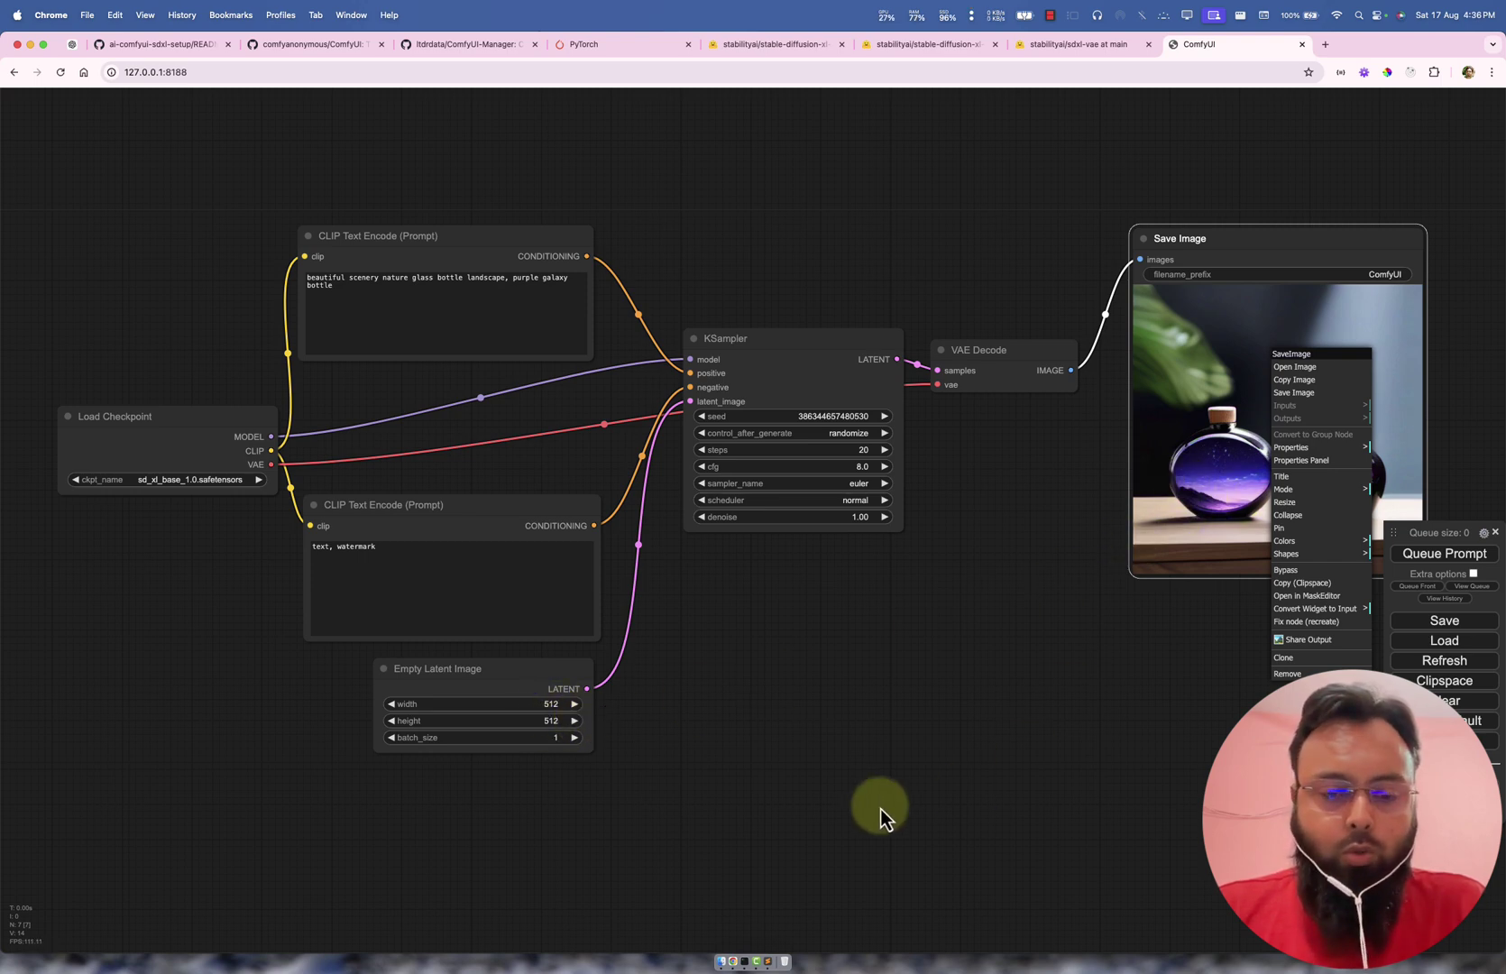
{"action": "left_click", "coordinate": [745, 963]}
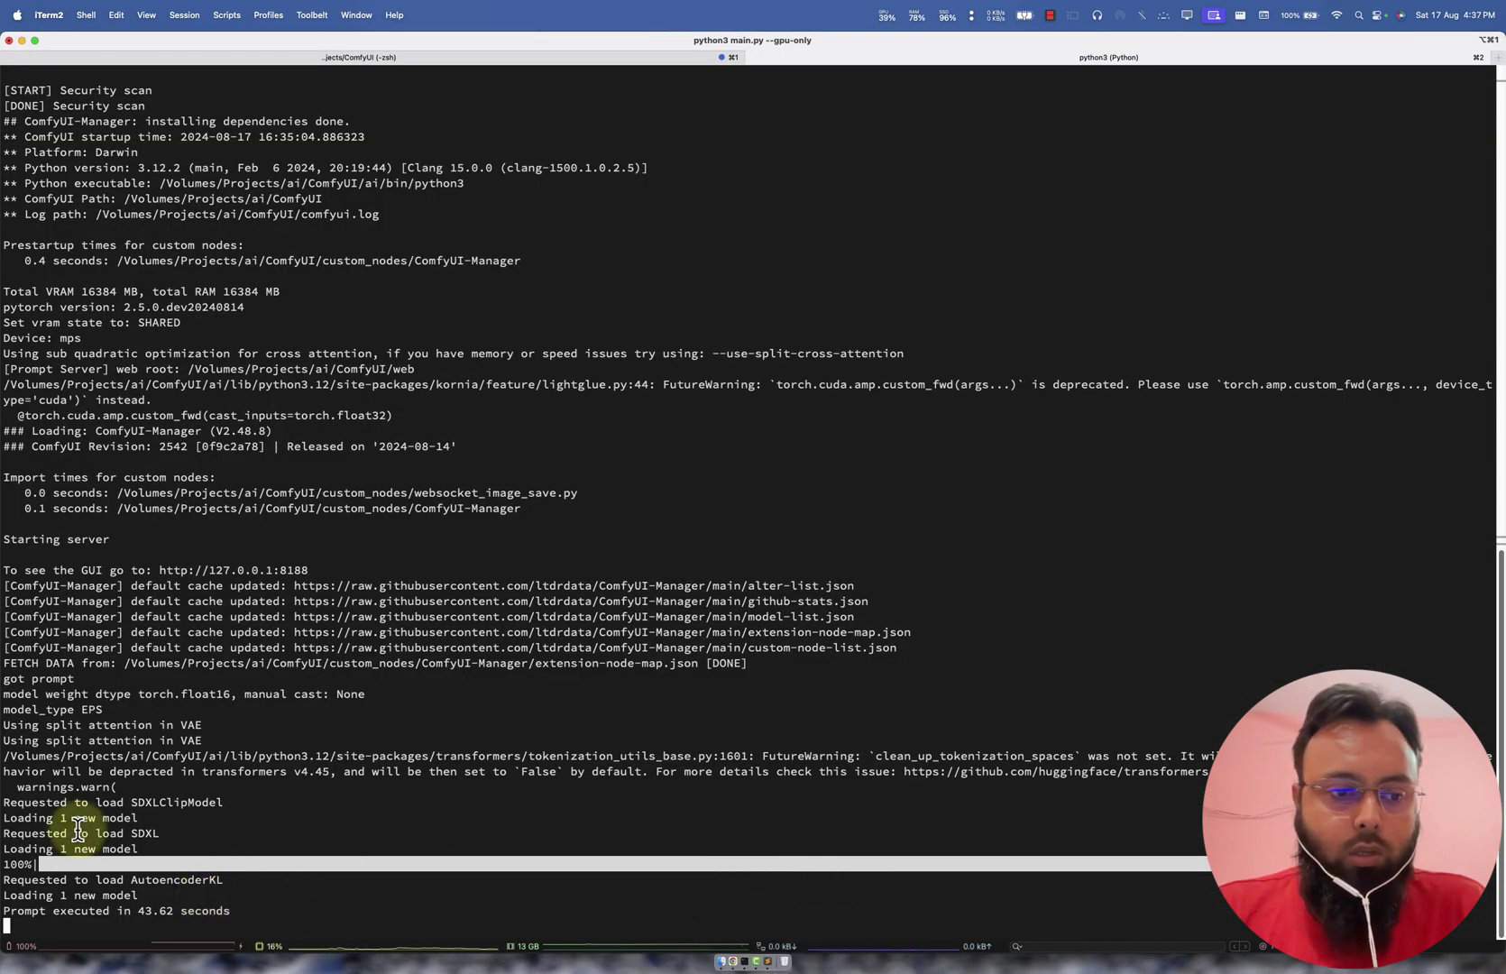
{"action": "left_click_drag", "start_coordinate": [33, 851], "coordinate": [225, 912]}
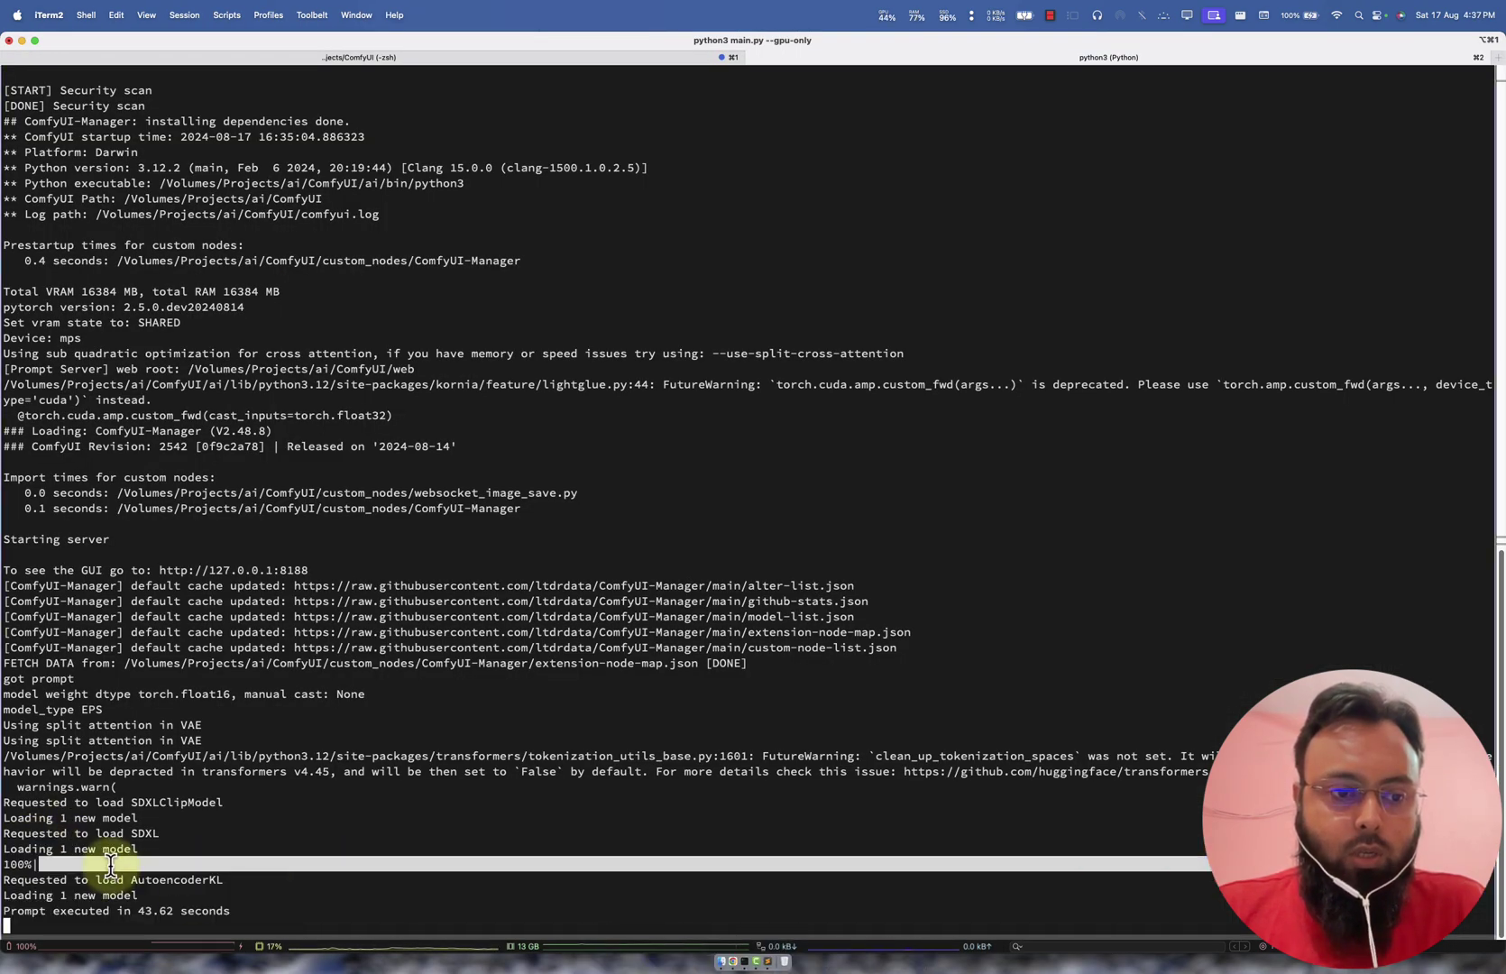
{"action": "key", "text": "super+Tab"}
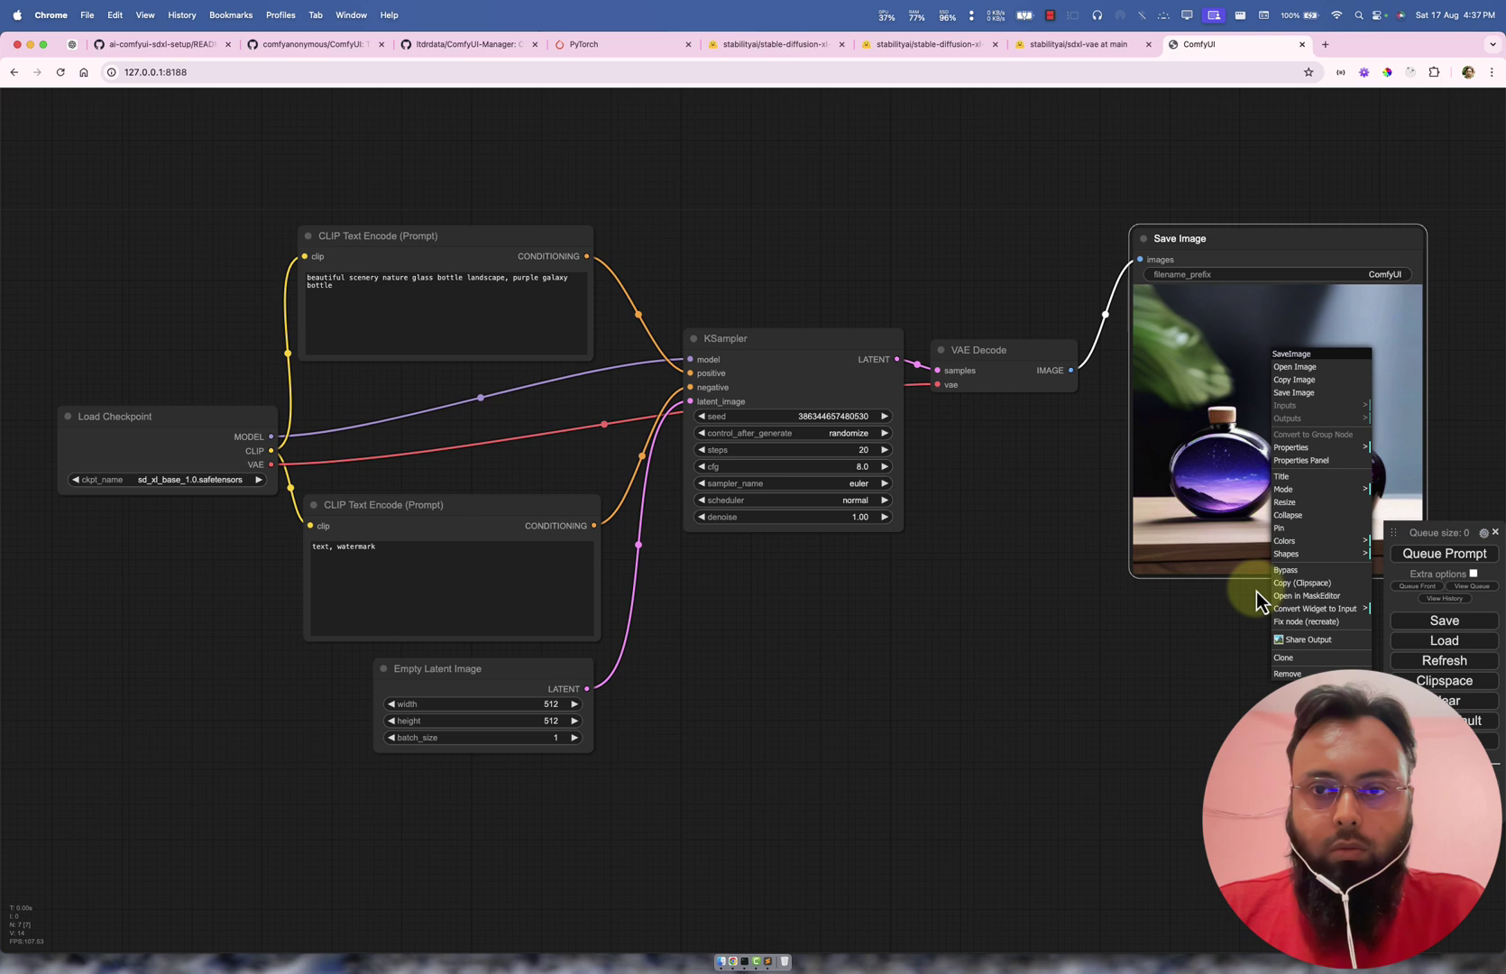
Step: Open the generated 512×512 image in its own tab, then go back to the ComfyUI workflow
{"action": "left_click", "coordinate": [1296, 368]}
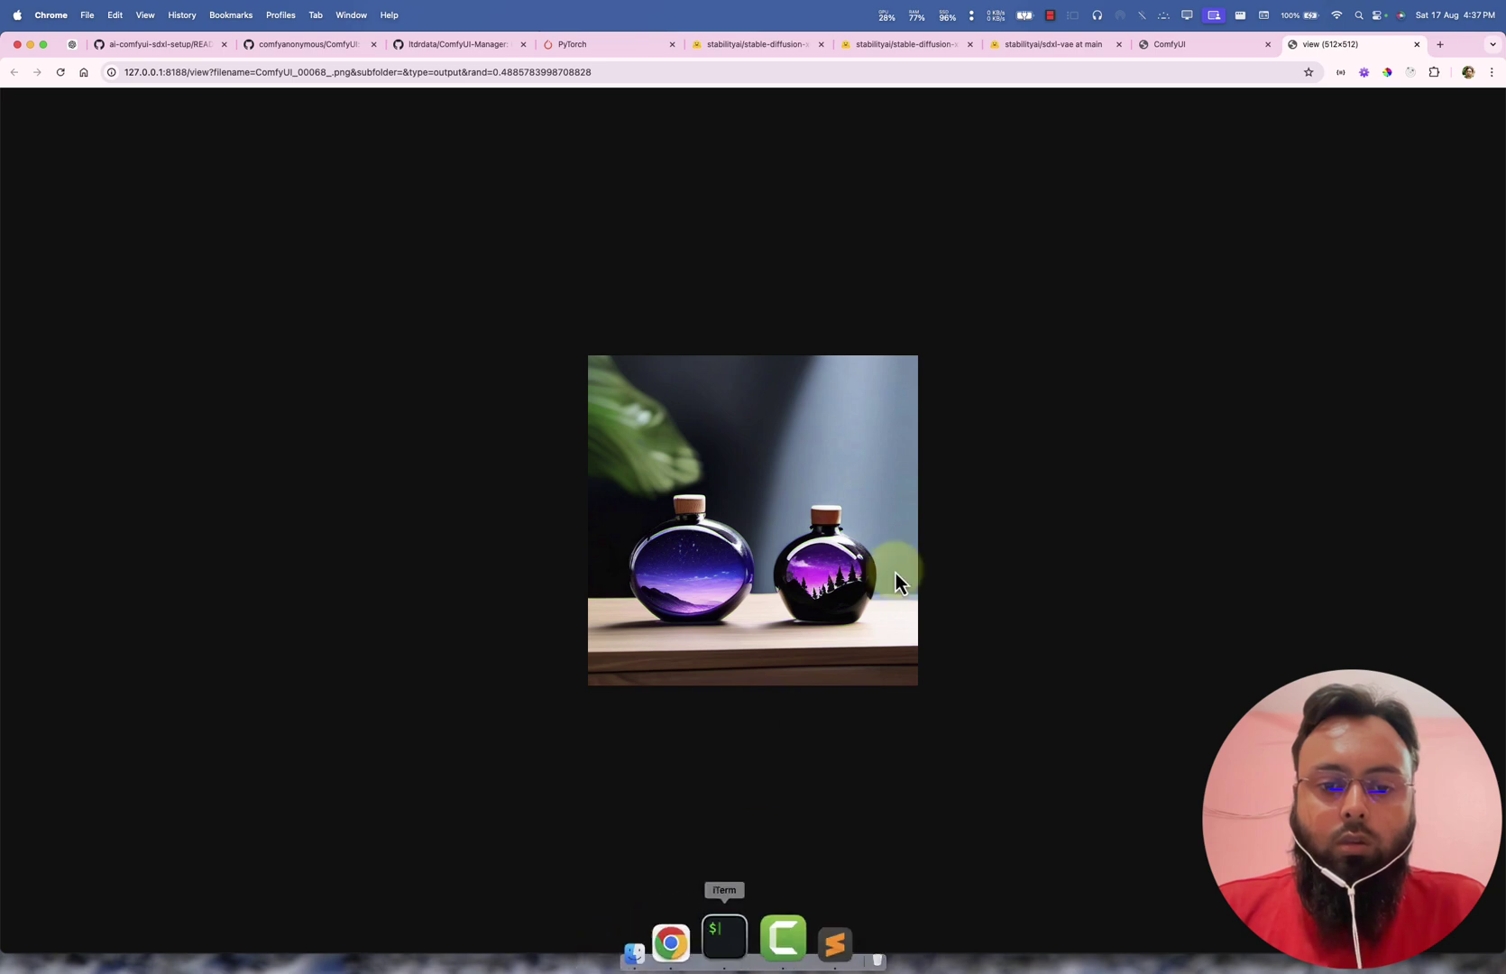
{"action": "left_click", "coordinate": [1158, 51]}
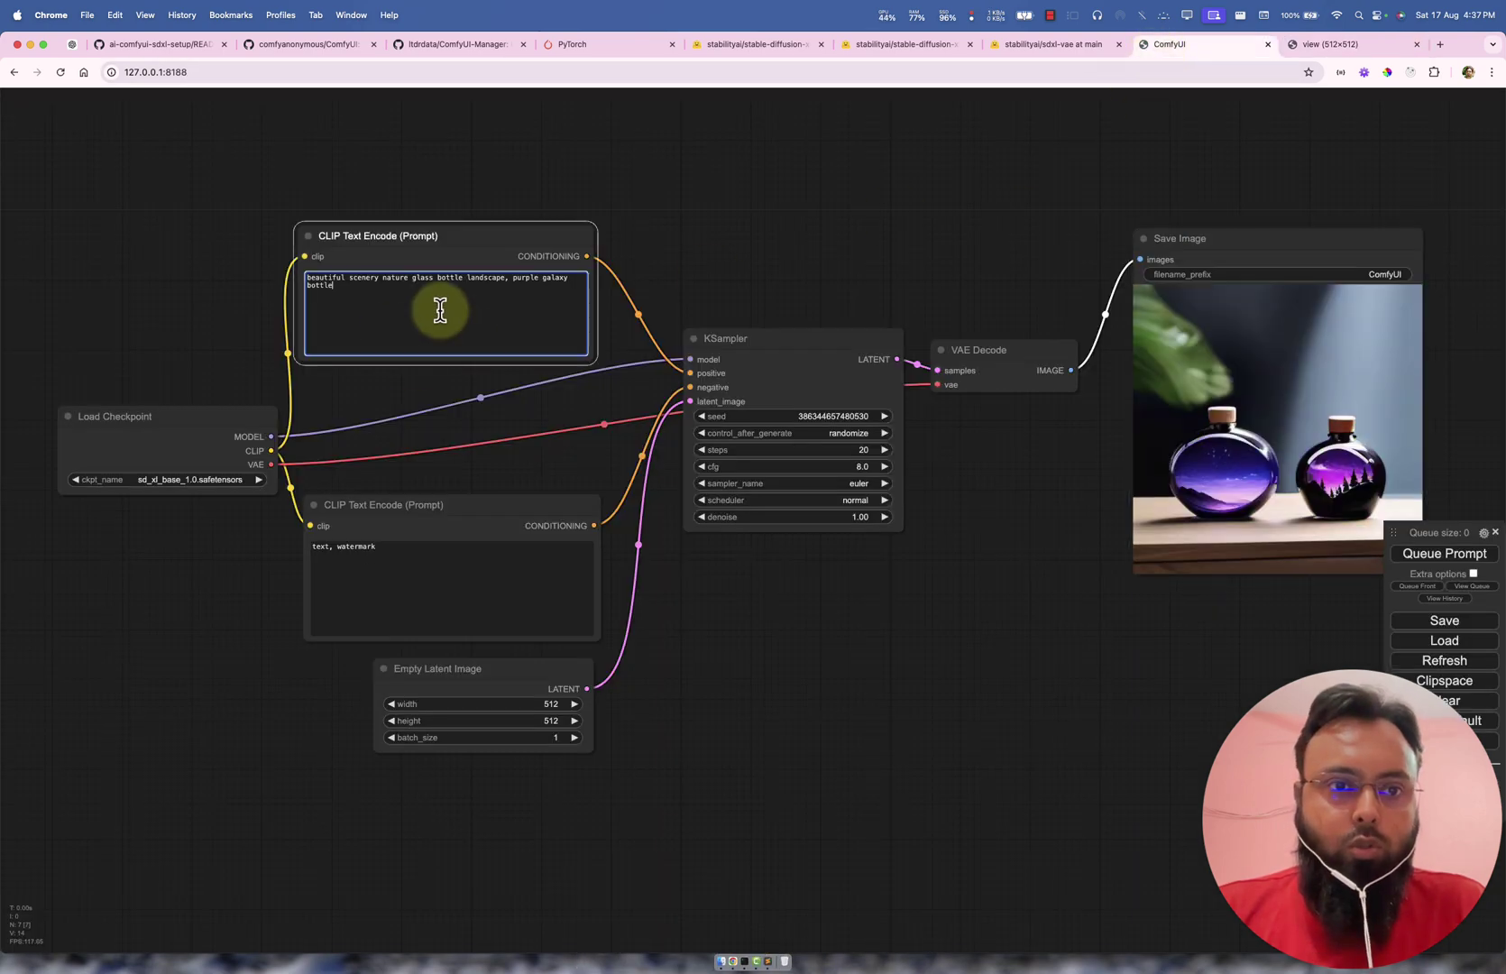
{"action": "left_click_drag", "start_coordinate": [438, 309], "coordinate": [276, 259]}
{"action": "left_click", "coordinate": [901, 274]}
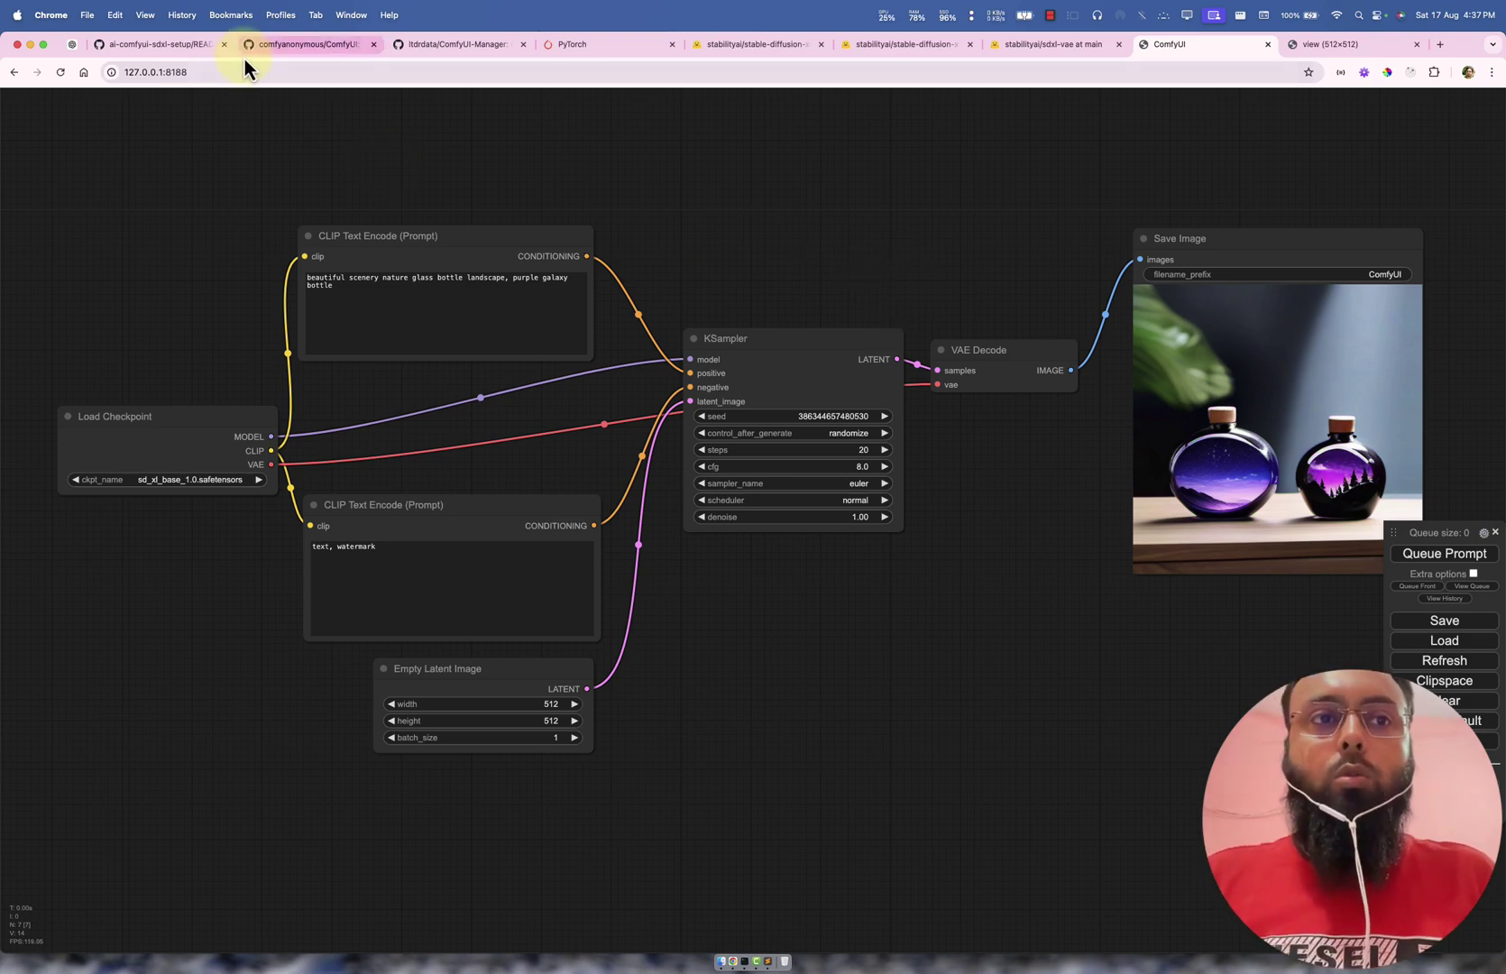
{"action": "left_click", "coordinate": [162, 45]}
{"action": "scroll", "coordinate": [681, 512], "scroll_direction": "up", "scroll_amount": 10}
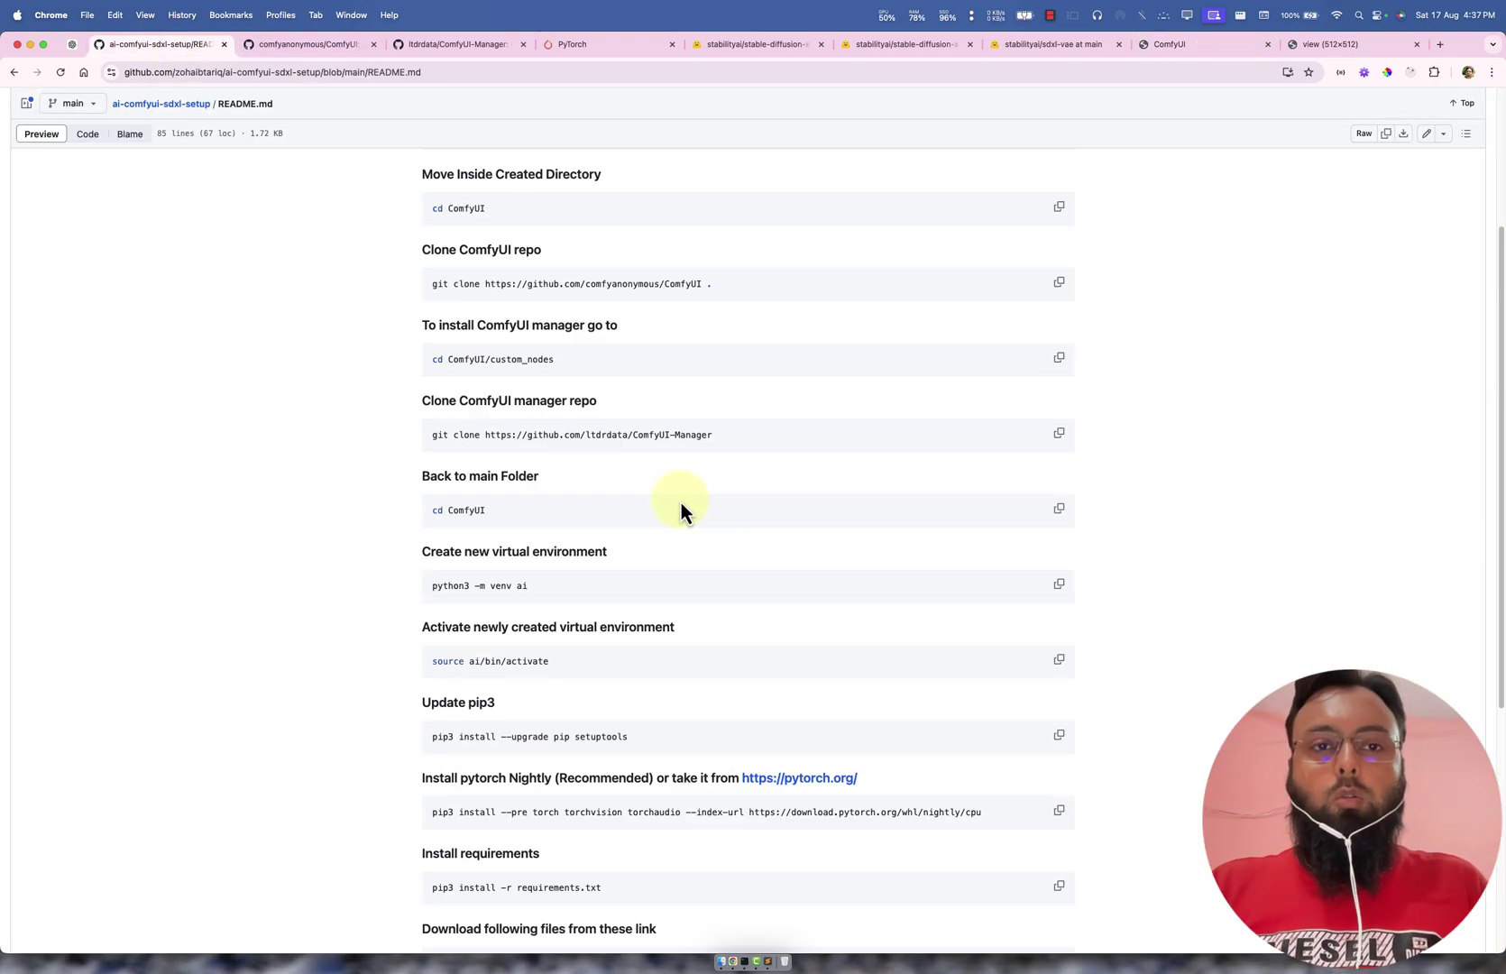
{"action": "scroll", "coordinate": [714, 487], "scroll_direction": "down", "scroll_amount": 15}
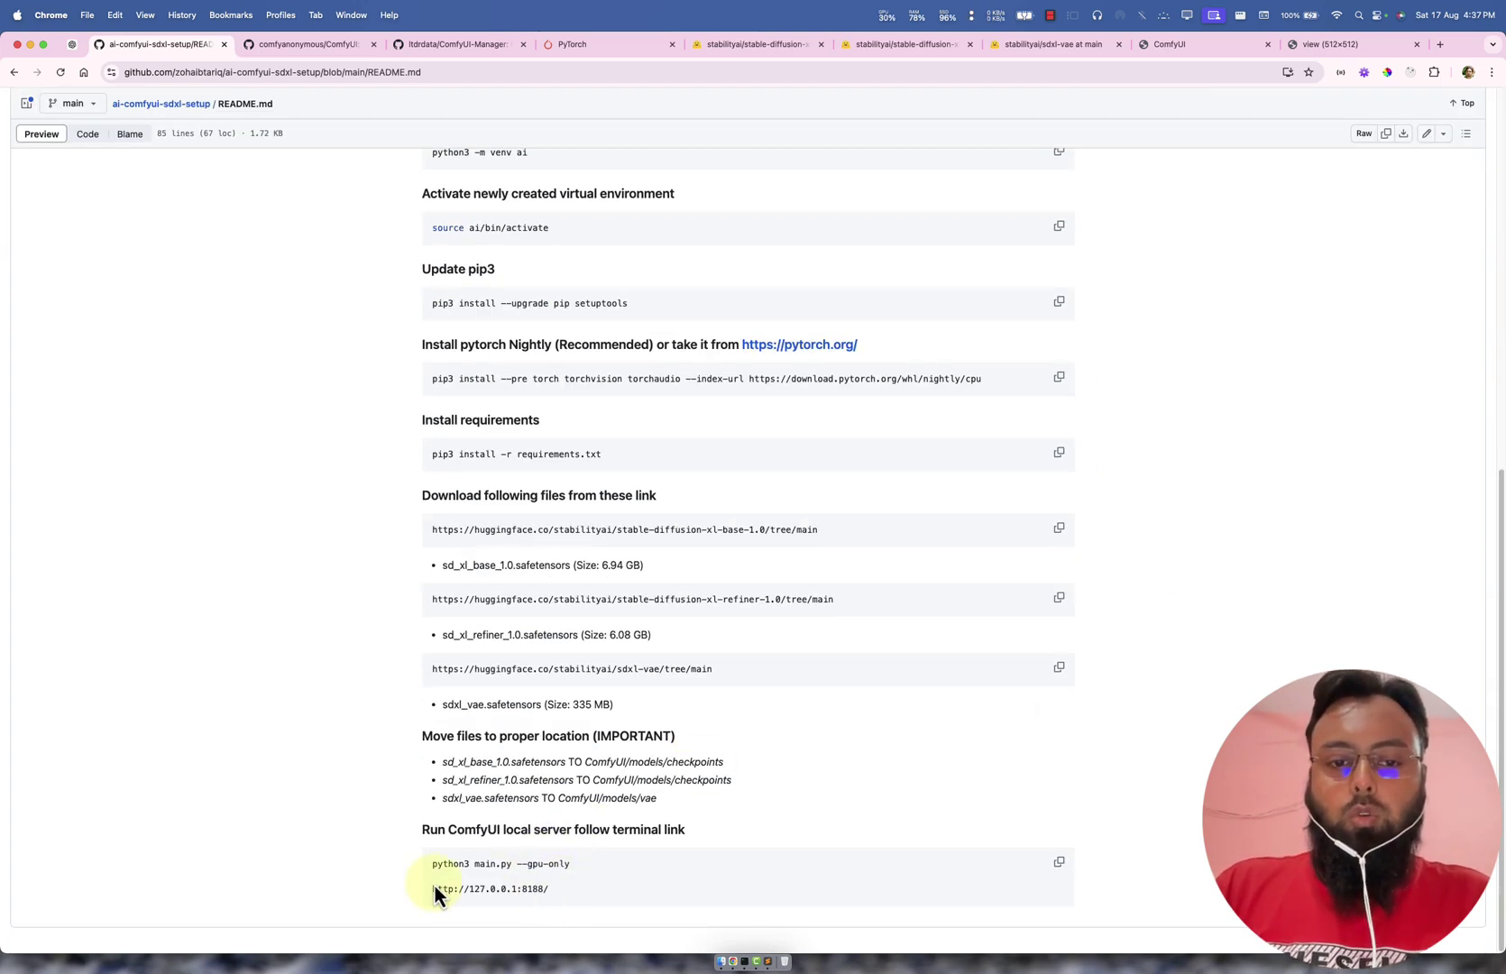
{"action": "left_click_drag", "start_coordinate": [433, 890], "coordinate": [575, 898]}
{"action": "left_click", "coordinate": [1289, 415]}
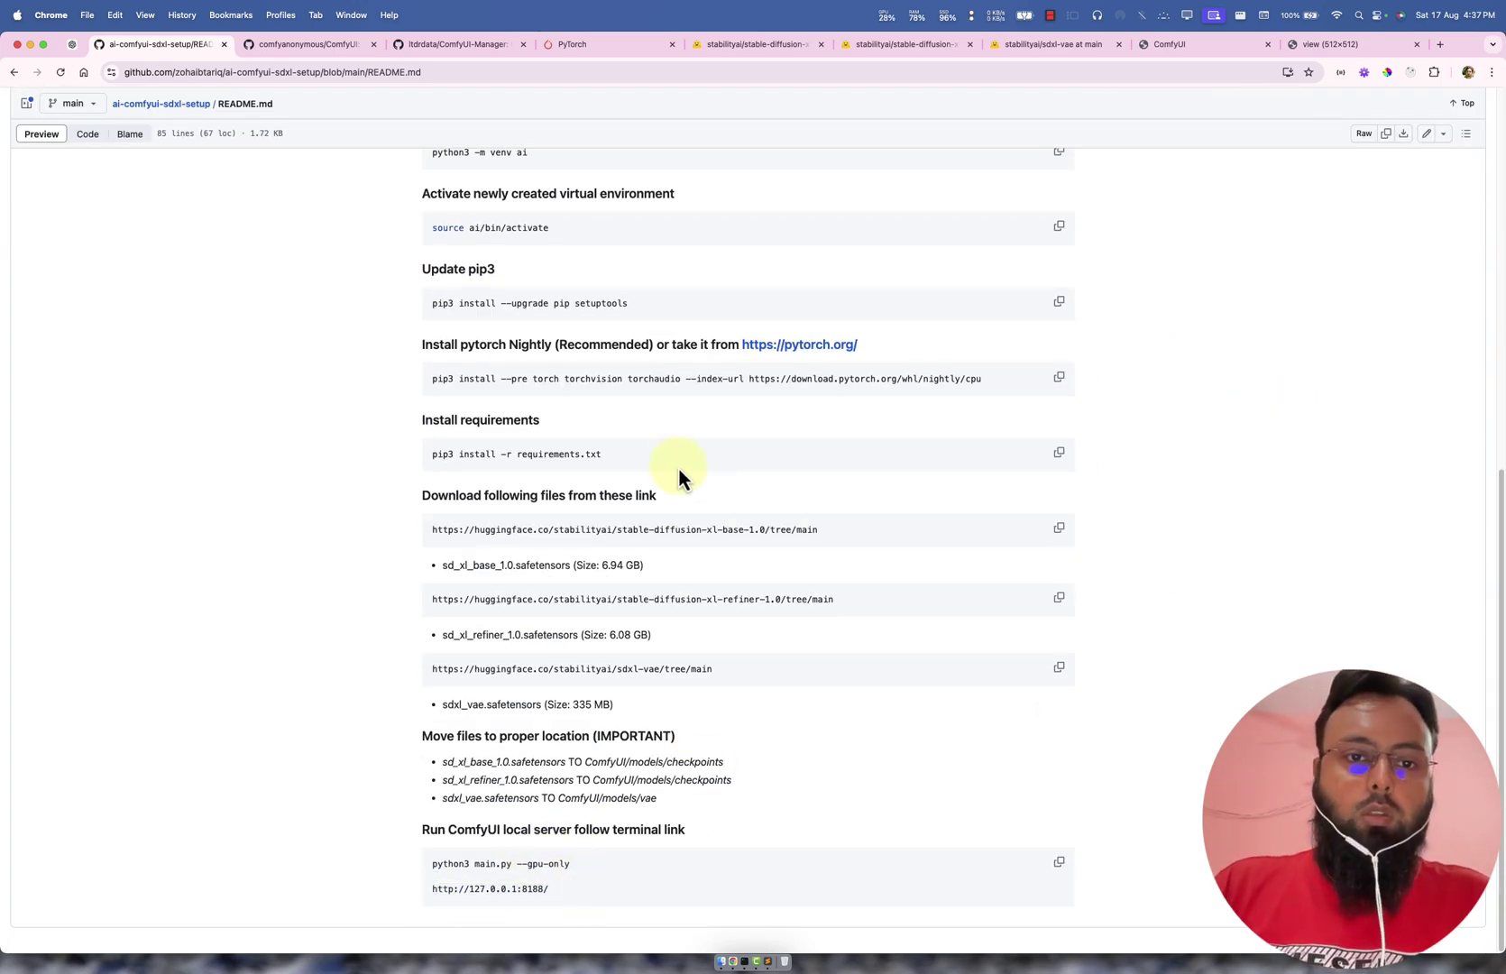